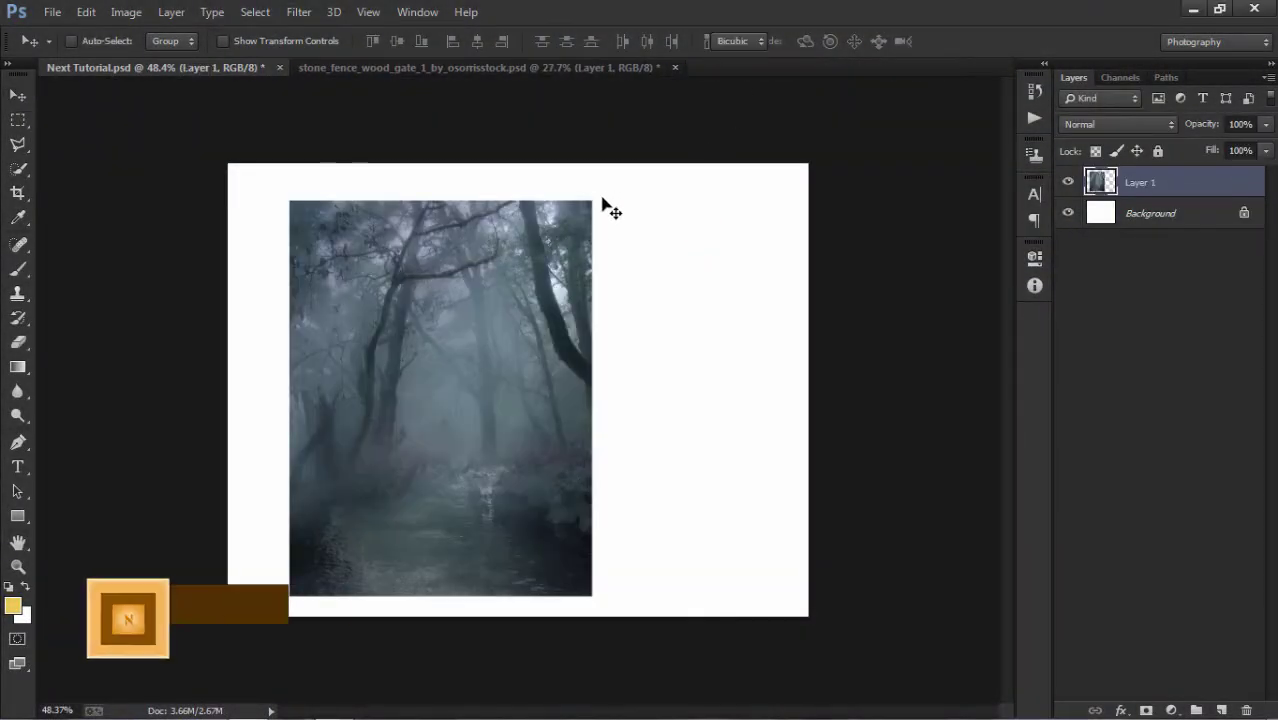
Step: Scale the misty forest photo up with Free Transform until it covers the canvas
key(ctrl+t)
drag(592, 201, 760, 158)
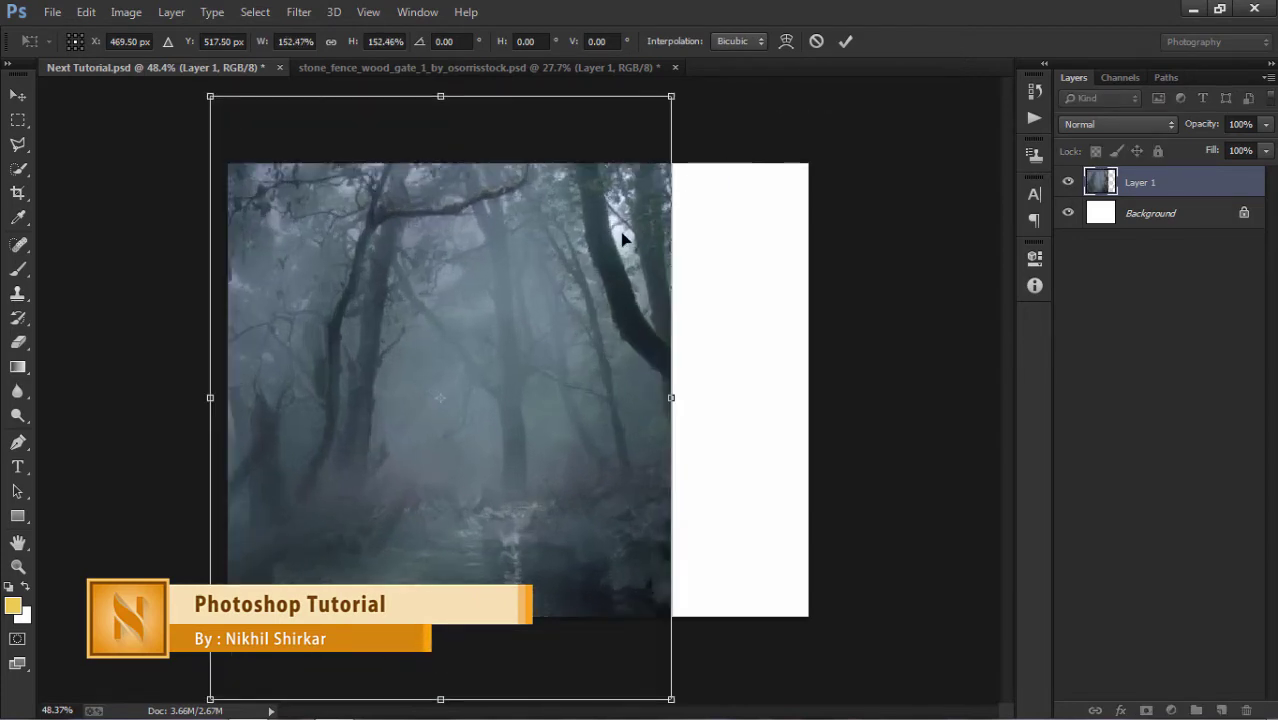
scroll(618, 237, down, 1)
scroll(618, 237, down, 1)
scroll(618, 237, down, 1)
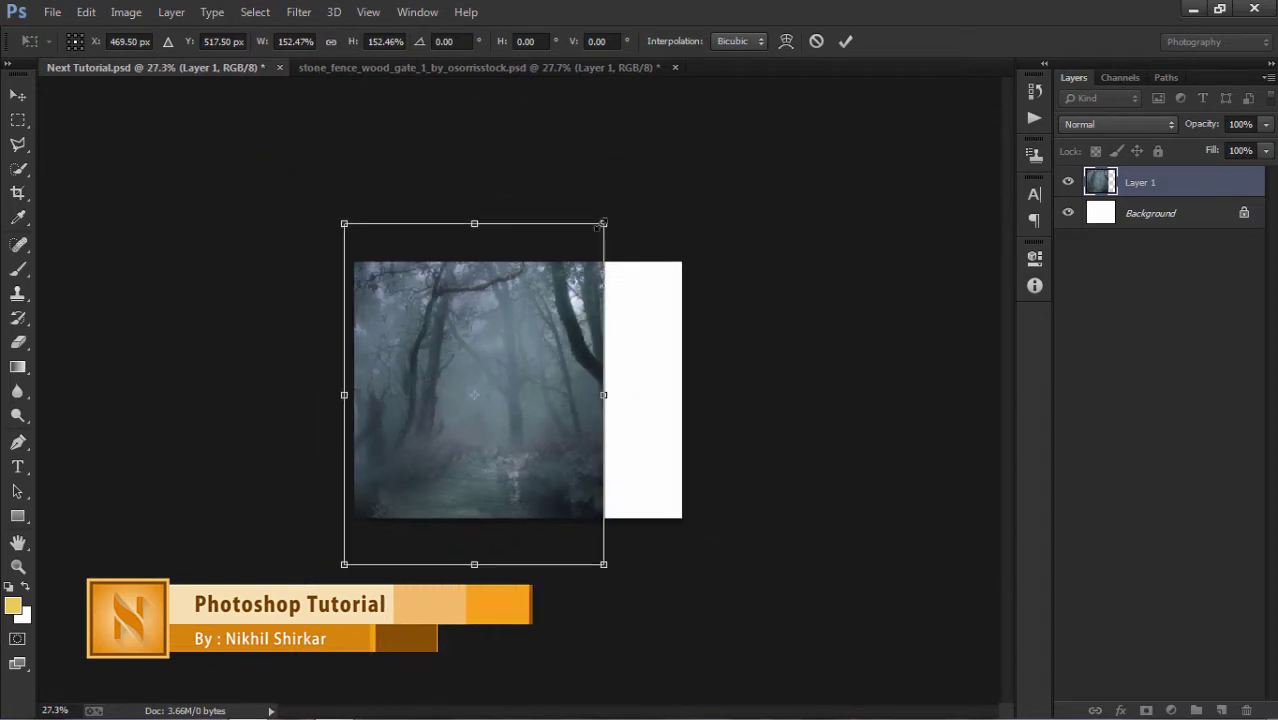
drag(600, 221, 650, 174)
click(845, 42)
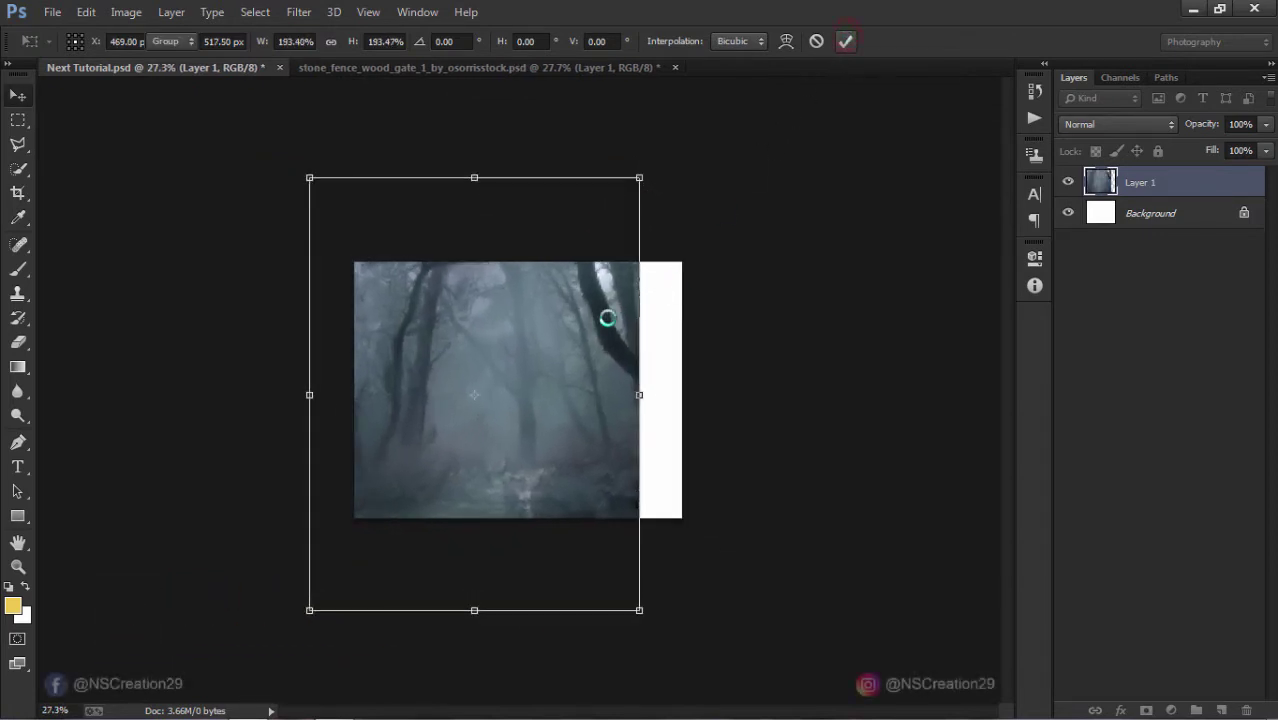
Step: Shift the enlarged forest photo right and slightly up so it fills the frame
mouse_move(607, 318)
mouse_down()
mouse_move(656, 330)
mouse_move(655, 307)
mouse_up()
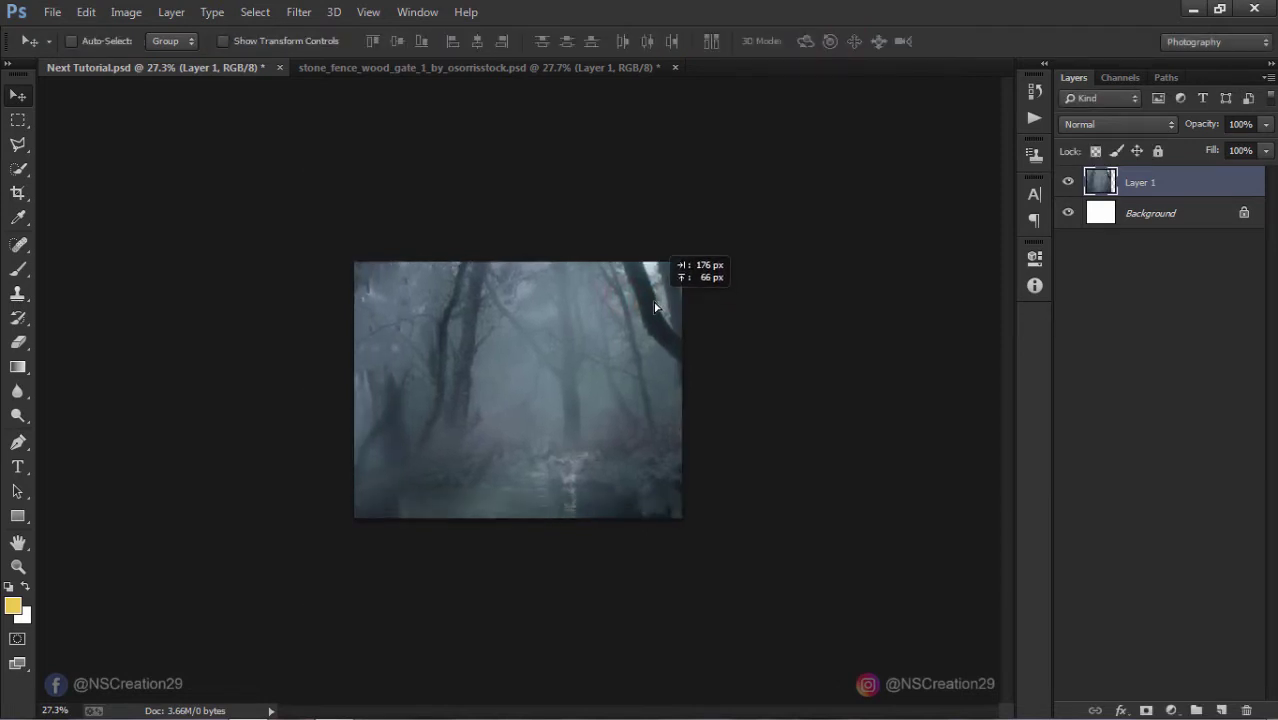
drag(655, 307, 655, 302)
scroll(685, 337, up, 1)
scroll(685, 337, up, 3)
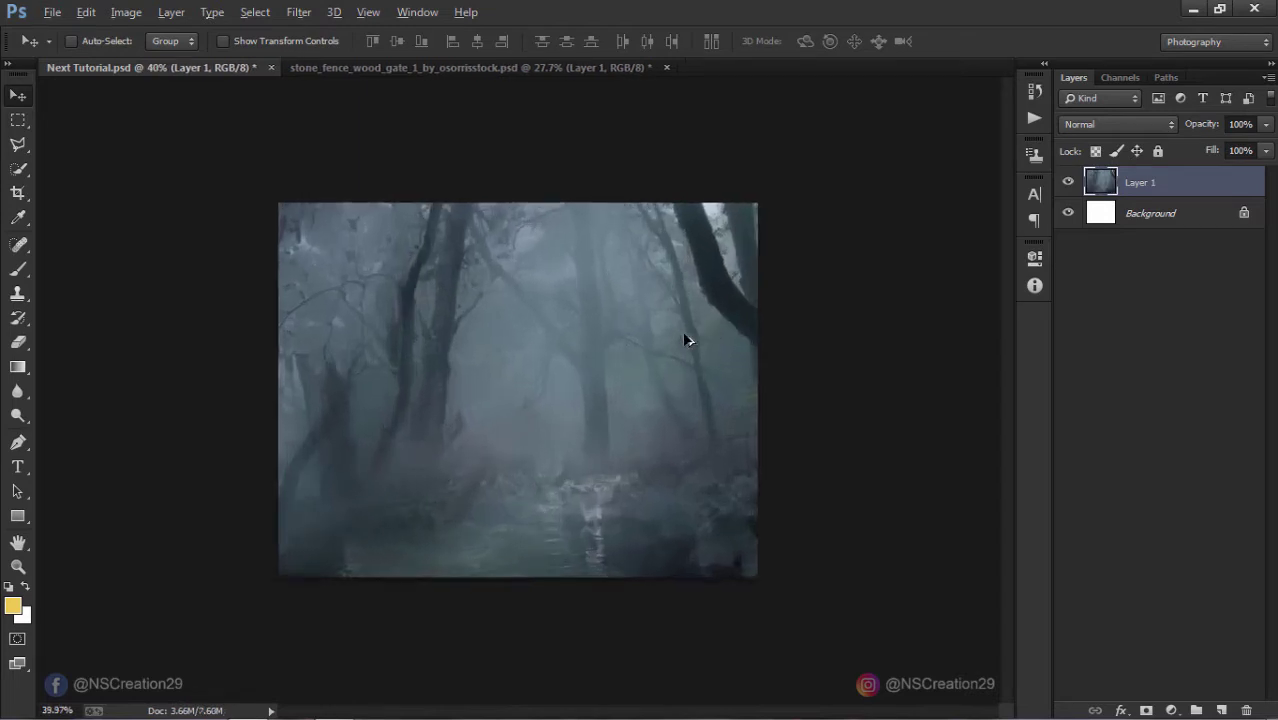
scroll(685, 337, up, 2)
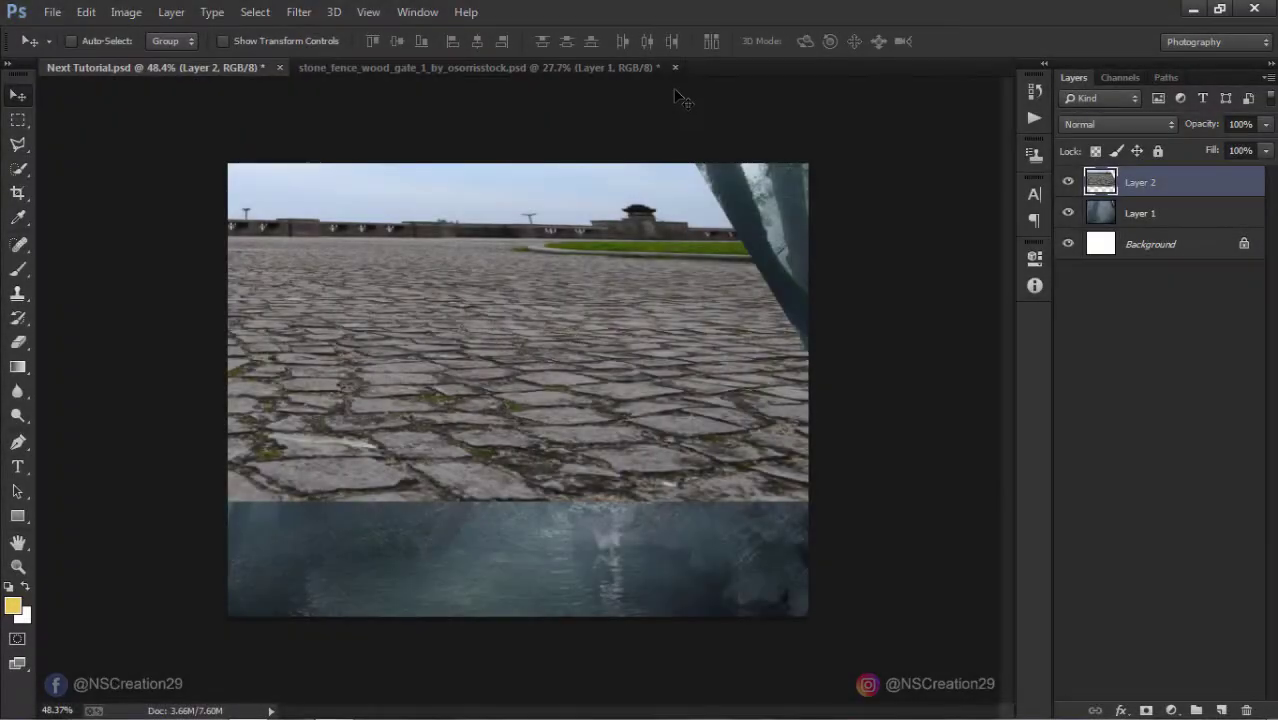
Step: Move the cobblestone photo (Layer 2) down and right across the lower canvas and add a layer mask
drag(636, 307, 738, 475)
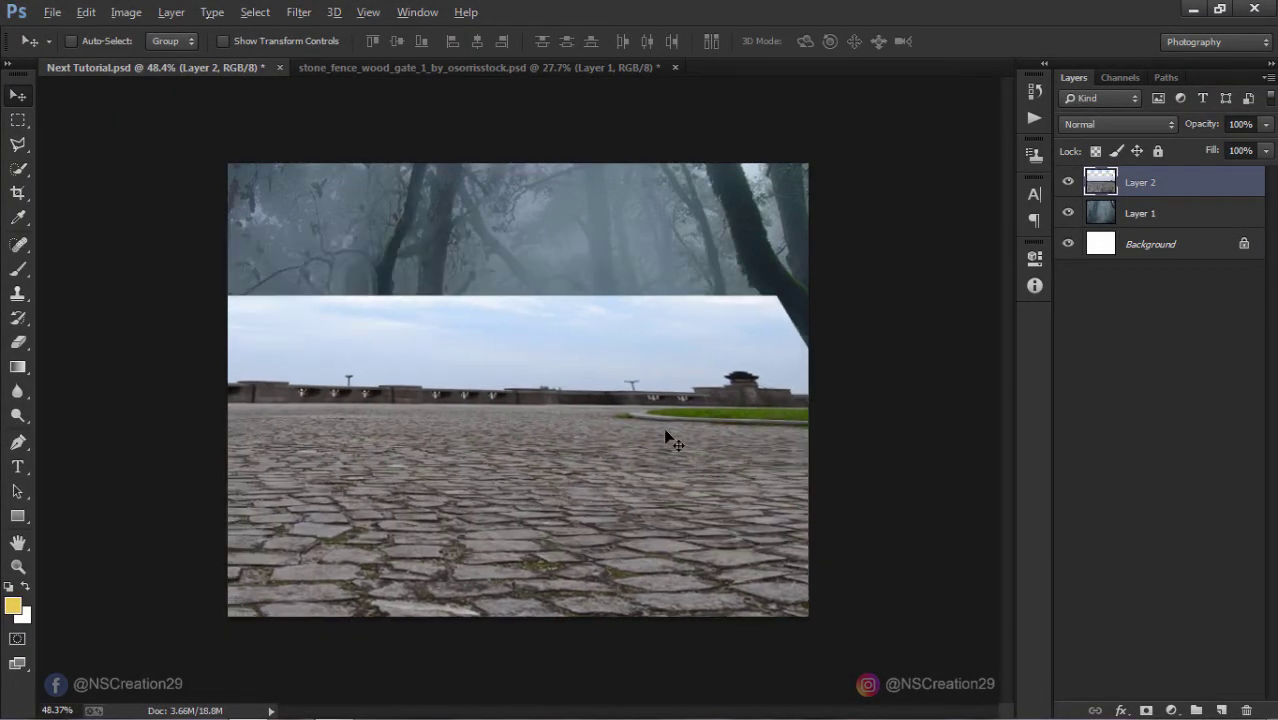
scroll(663, 427, down, 3)
scroll(668, 436, down, 1)
drag(555, 418, 603, 423)
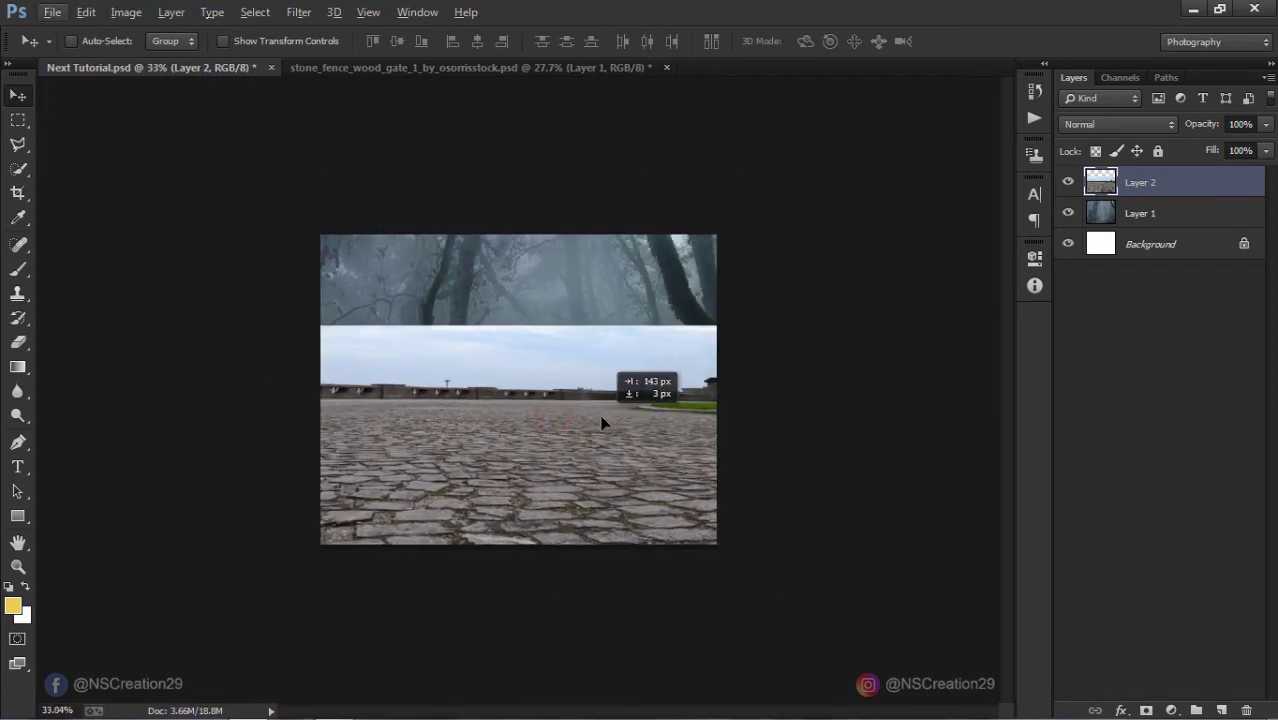
drag(494, 388, 541, 392)
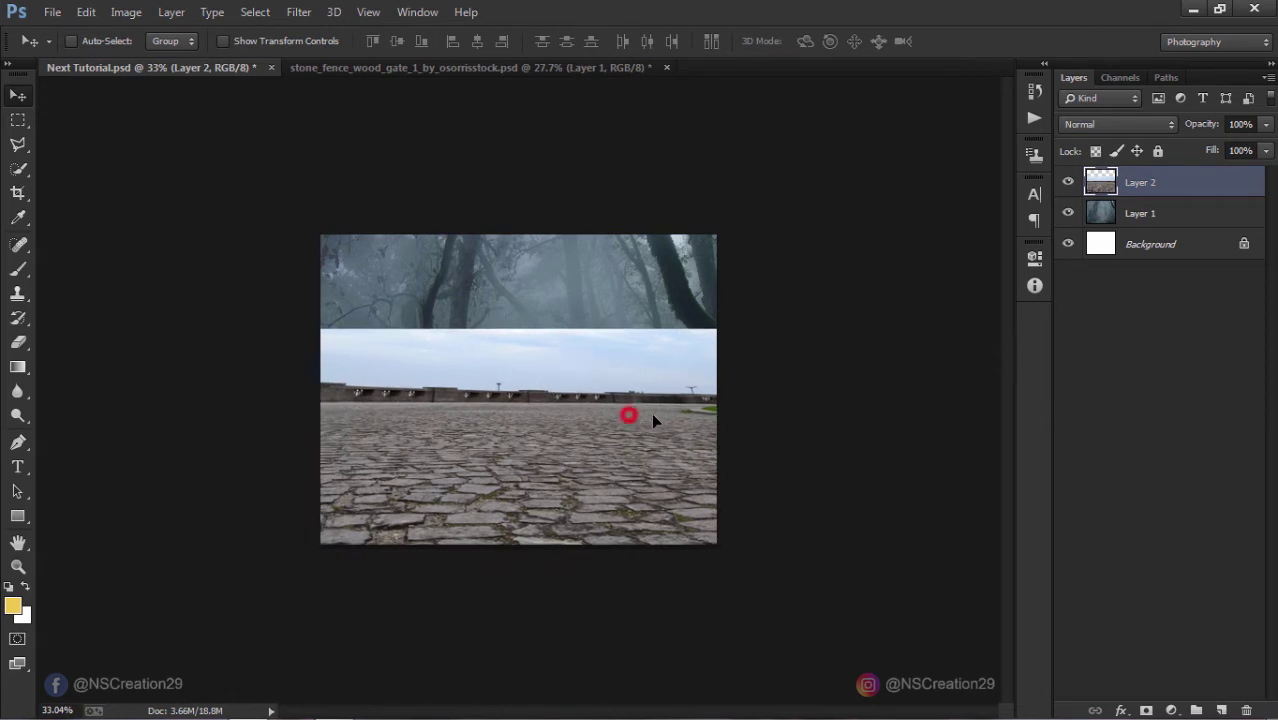
drag(653, 415, 686, 413)
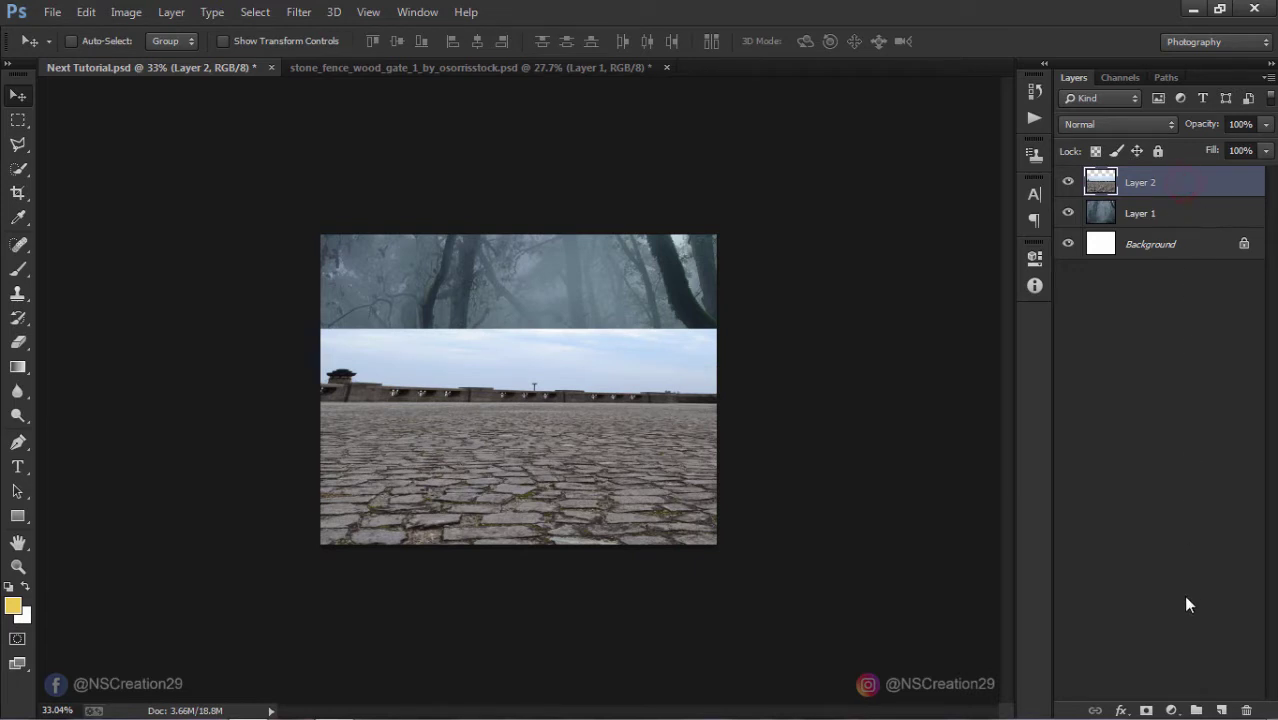
click(1147, 710)
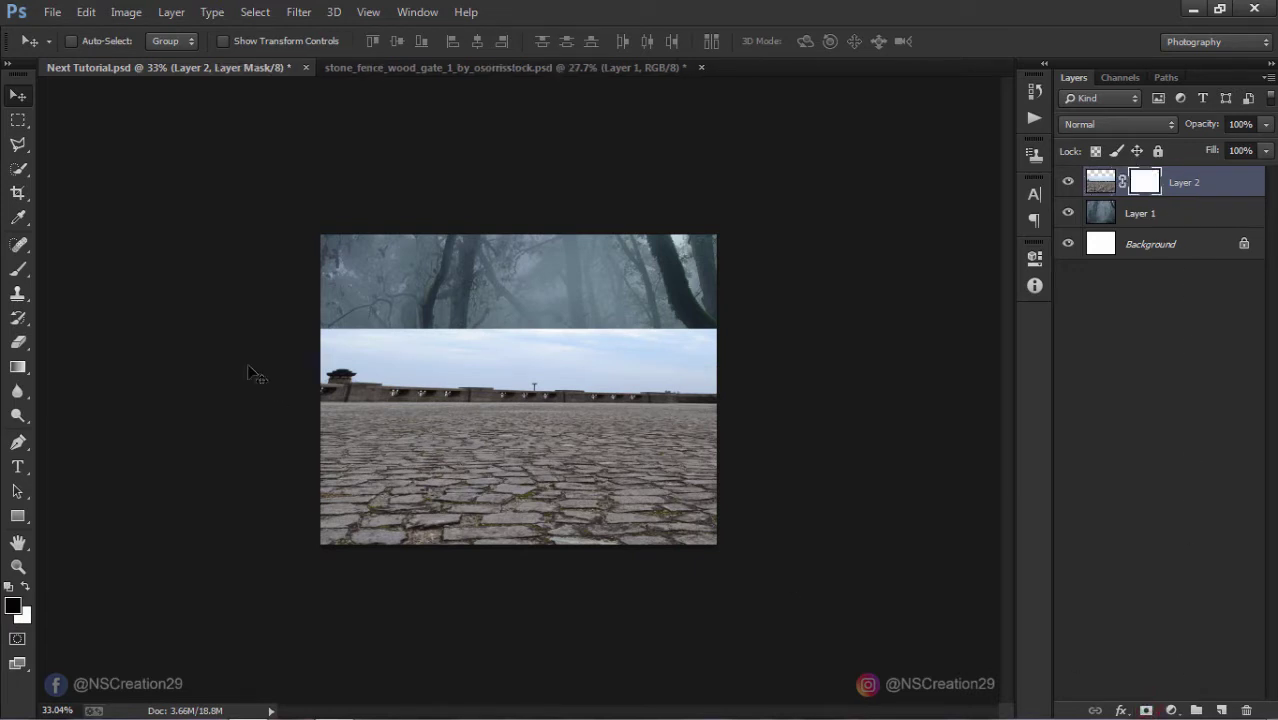
Step: Draw a black-to-white gradient on Layer 2's mask to fade the pavement's top edge into fog
click(19, 269)
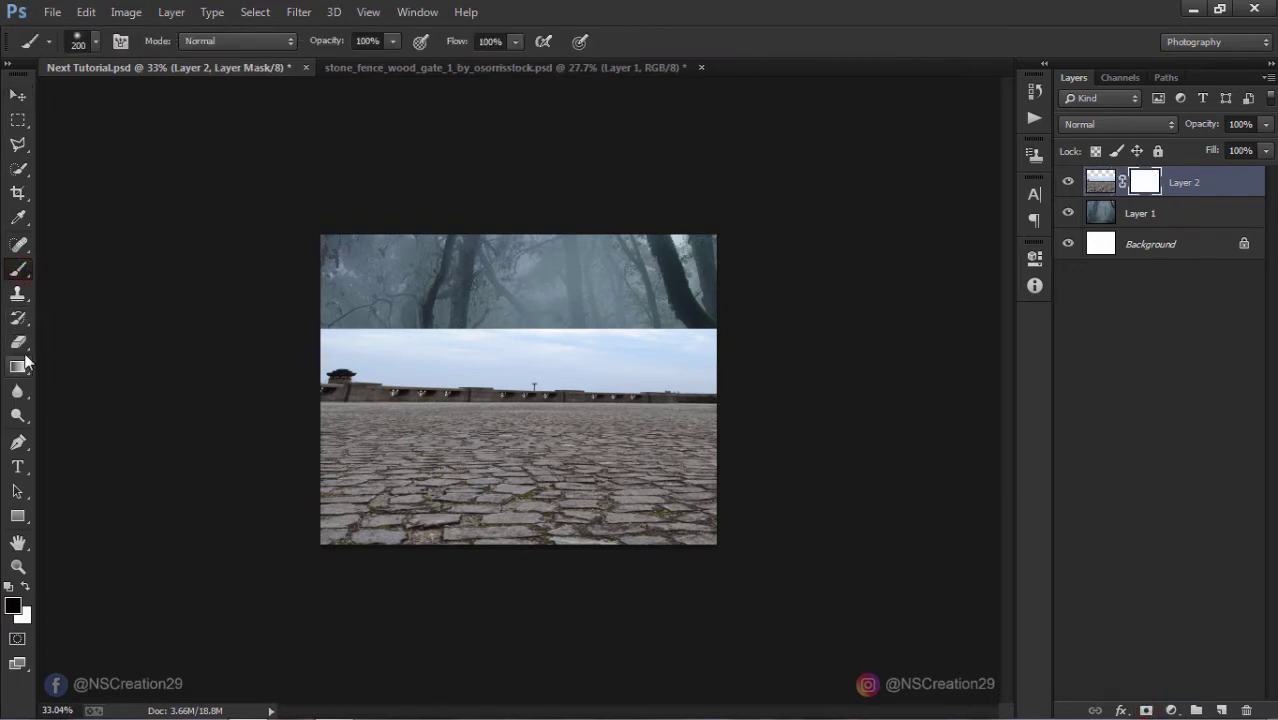
click(19, 368)
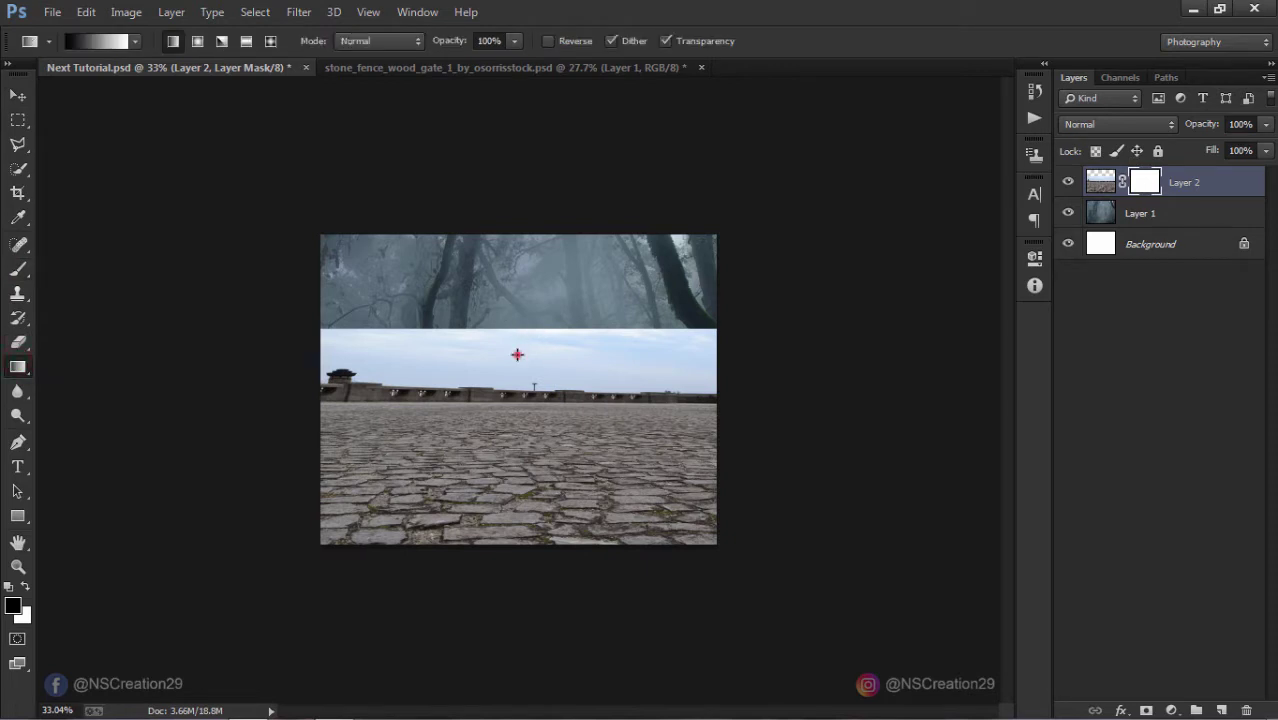
mouse_move(517, 354)
mouse_down()
mouse_move(517, 428)
mouse_move(533, 441)
mouse_up()
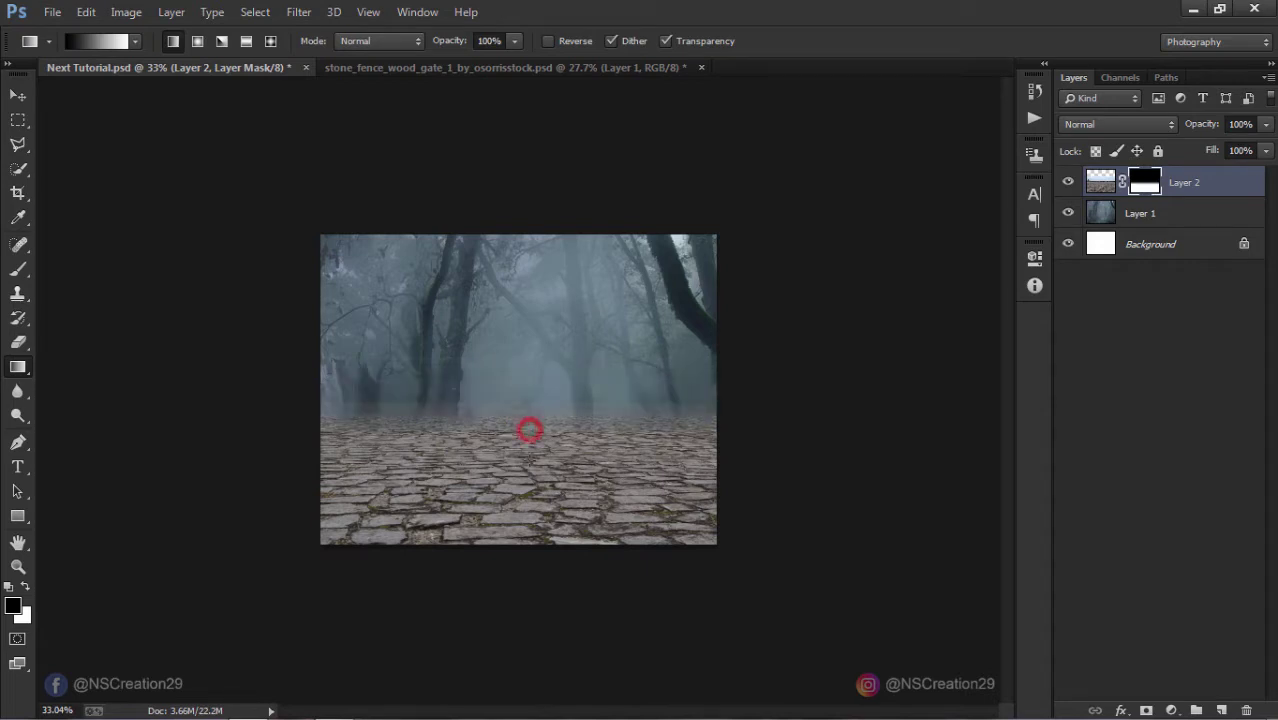
drag(534, 456, 534, 453)
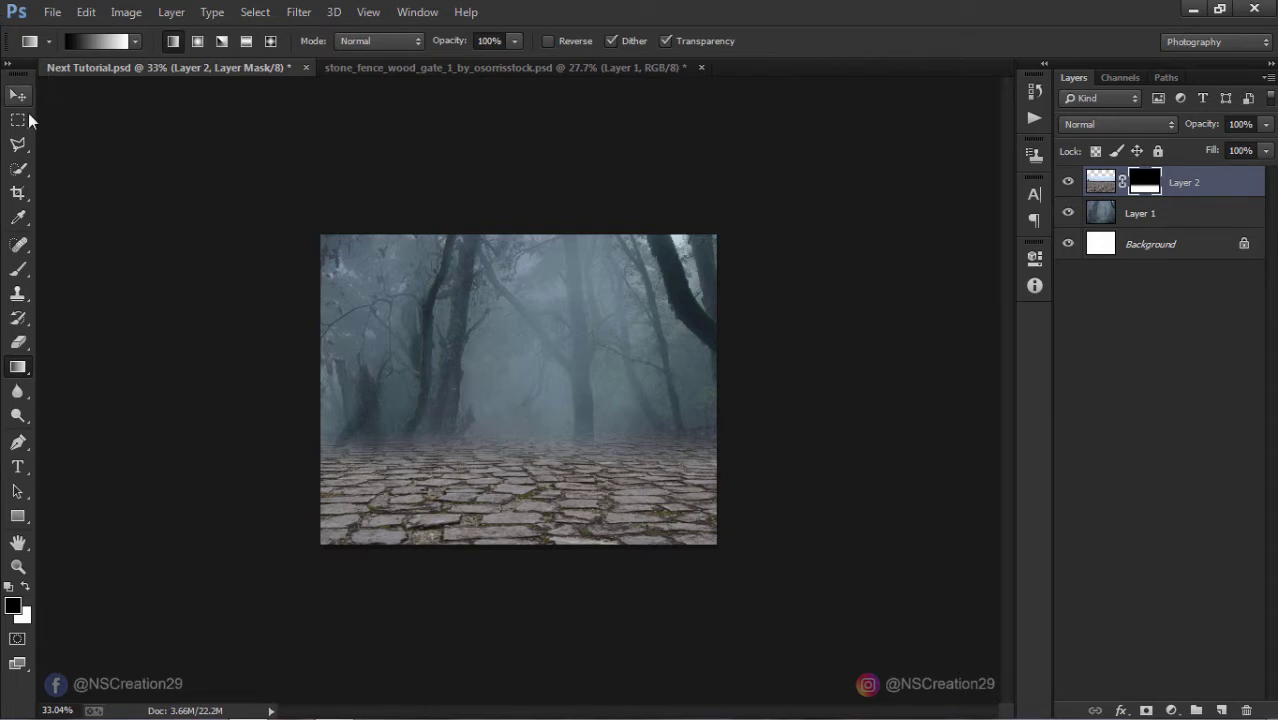
Step: Lower the cobblestone layer slightly on the canvas
click(18, 95)
scroll(592, 396, up, 3)
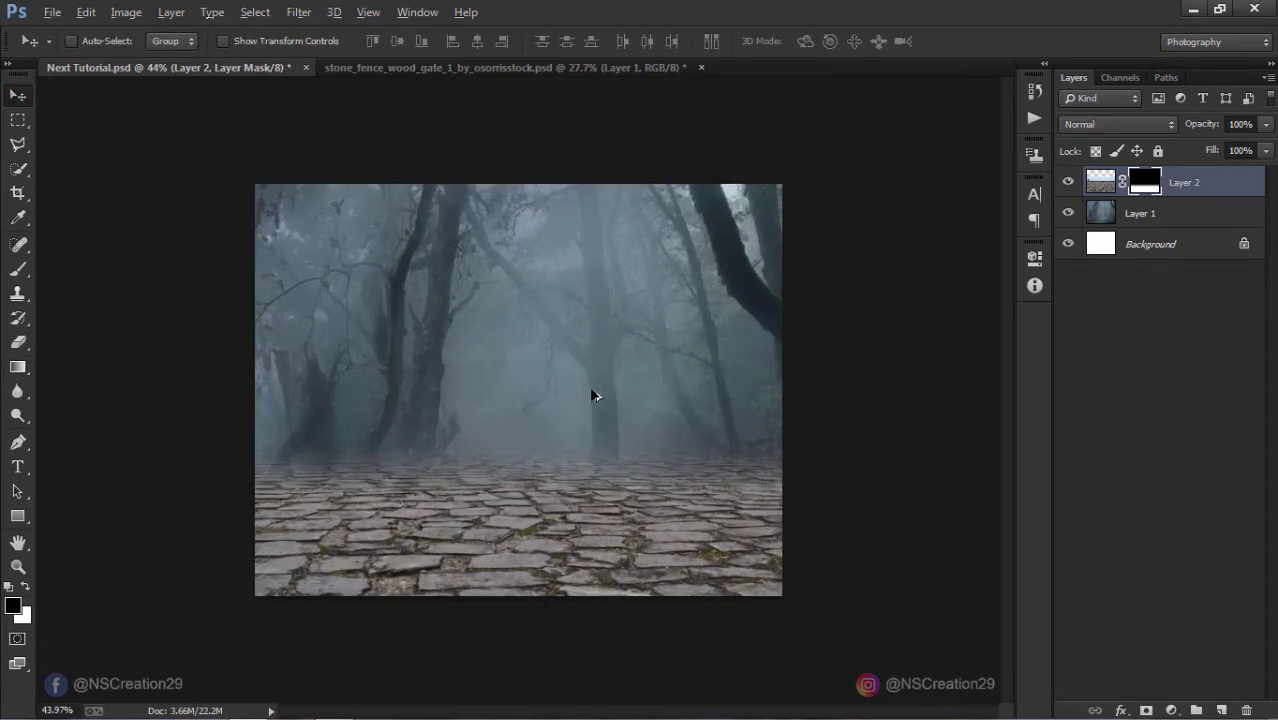
scroll(592, 396, up, 1)
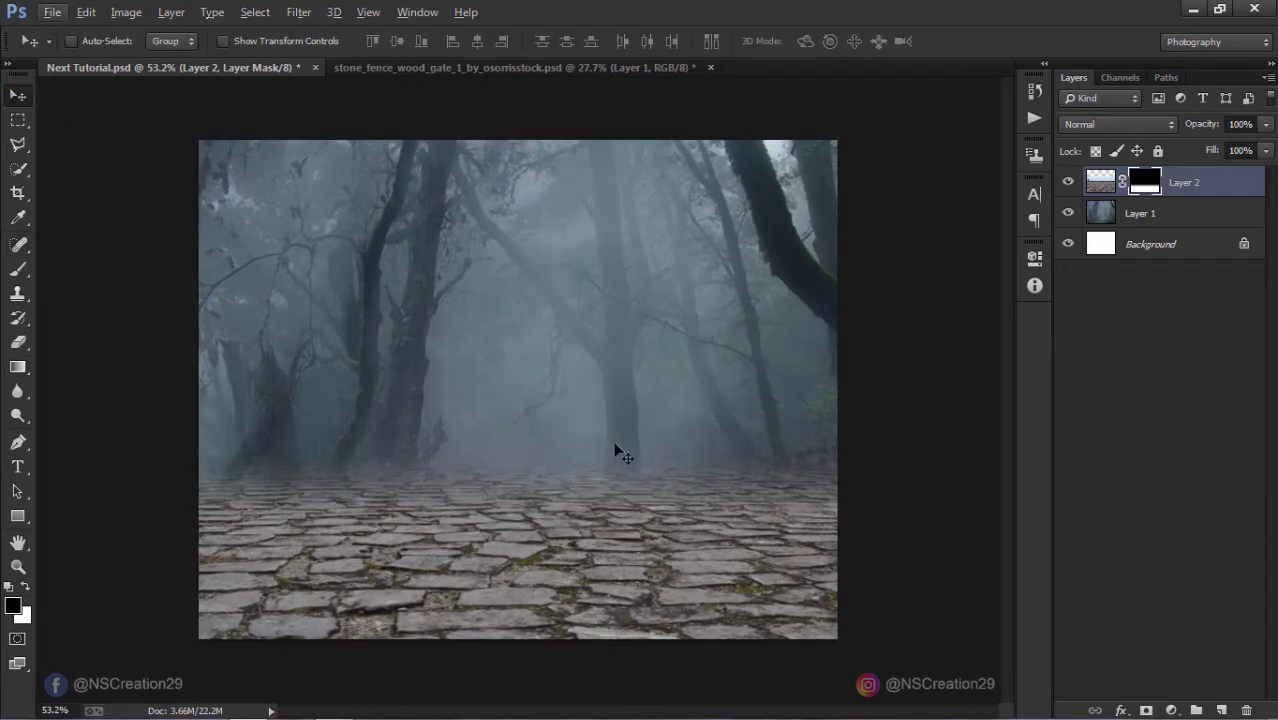
drag(615, 444, 622, 464)
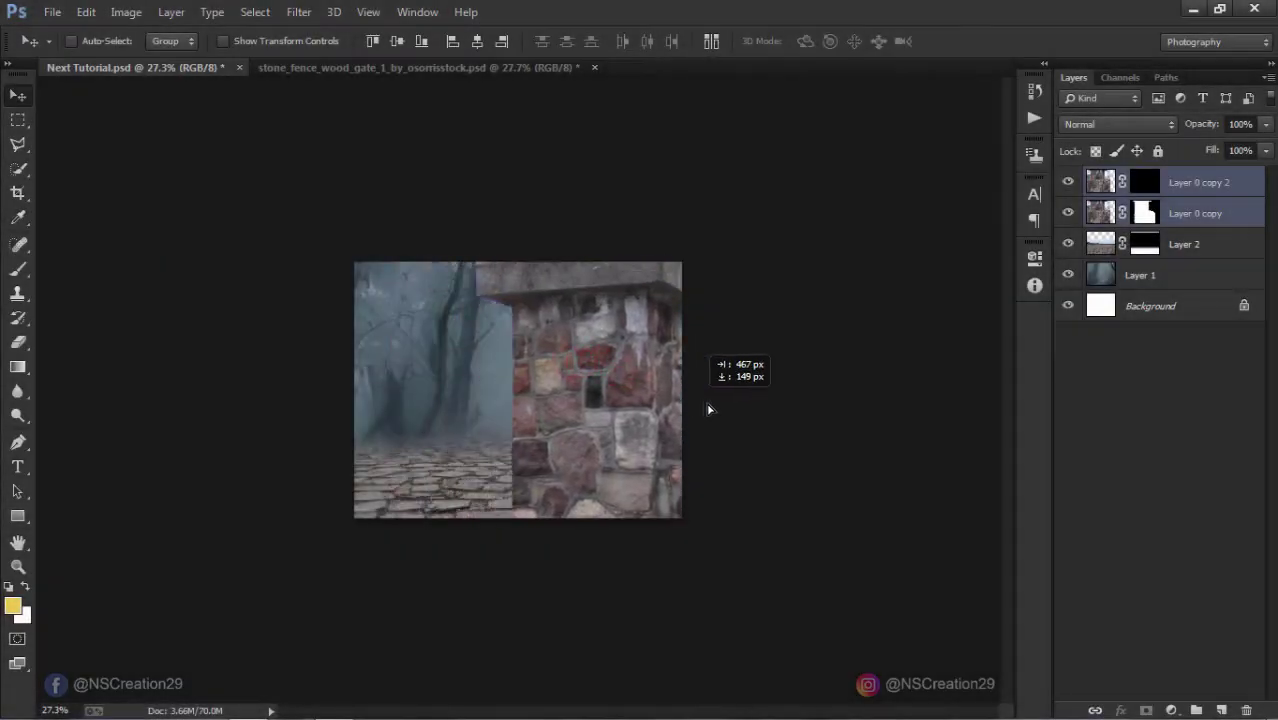
Step: Scale both stone wall layers down to about 34% and place them as pillars on the pavement
drag(708, 409, 718, 407)
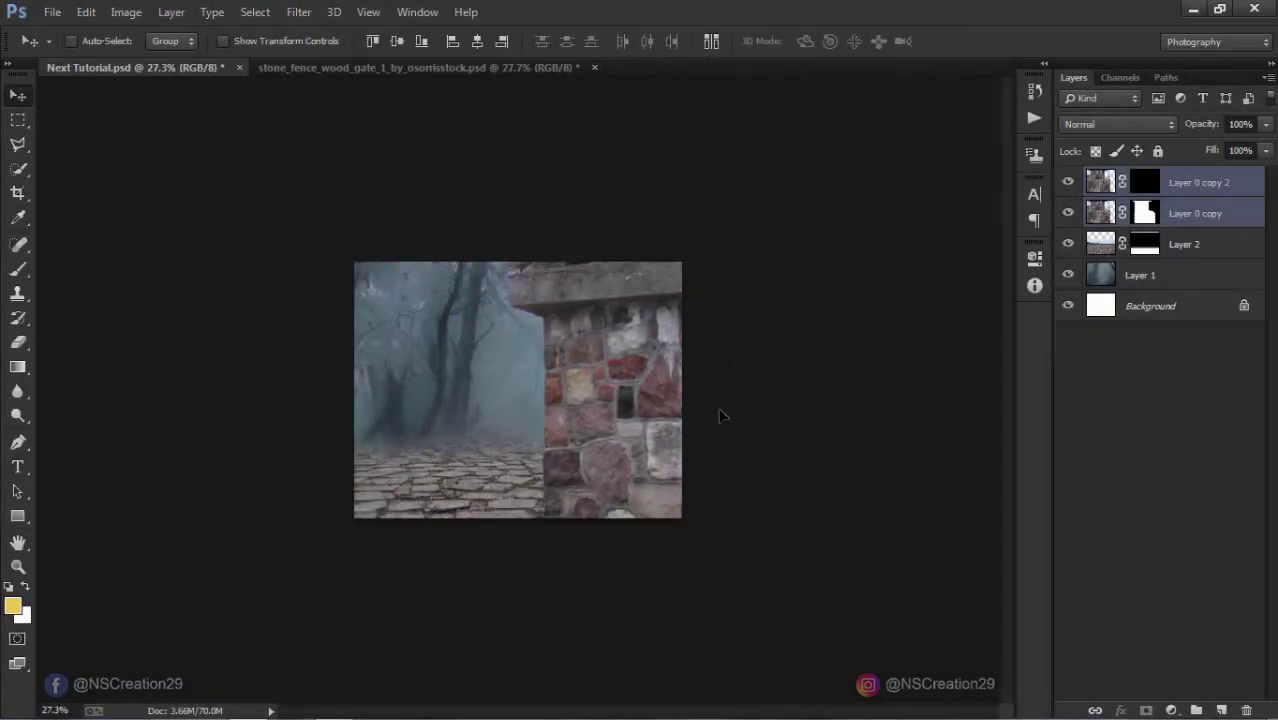
key(ctrl+t)
drag(783, 161, 535, 374)
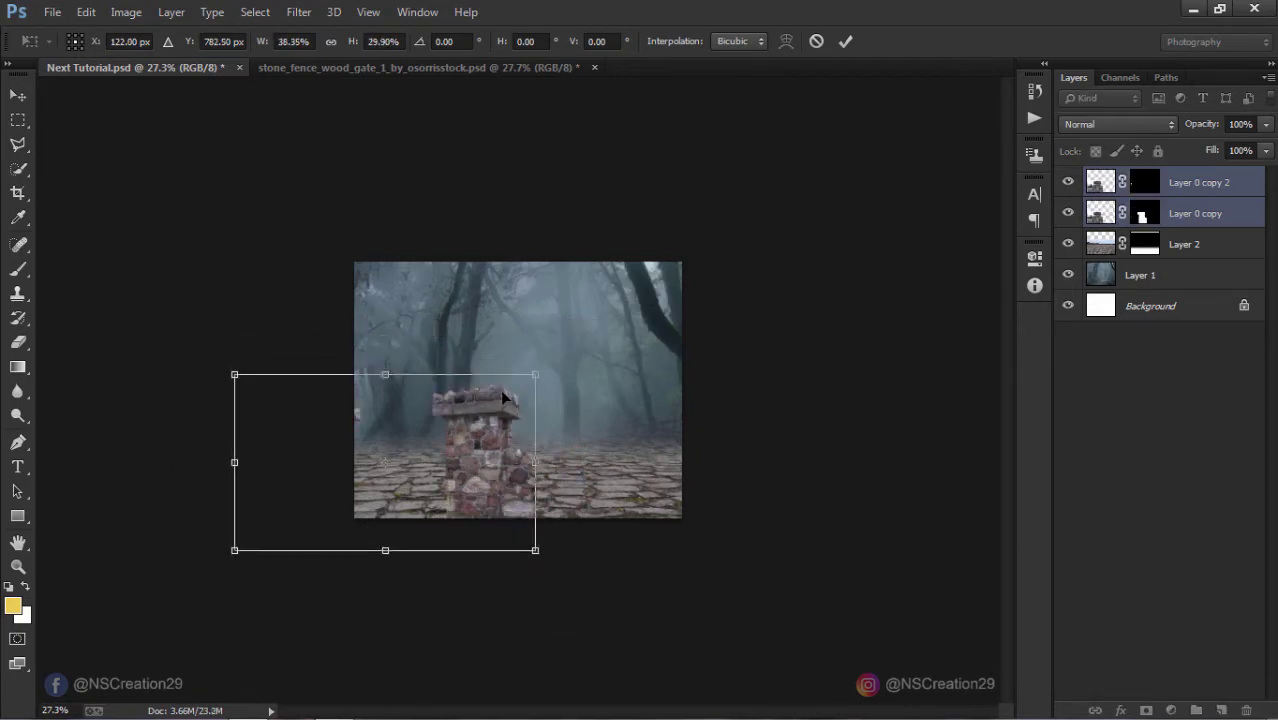
key(ctrl+z)
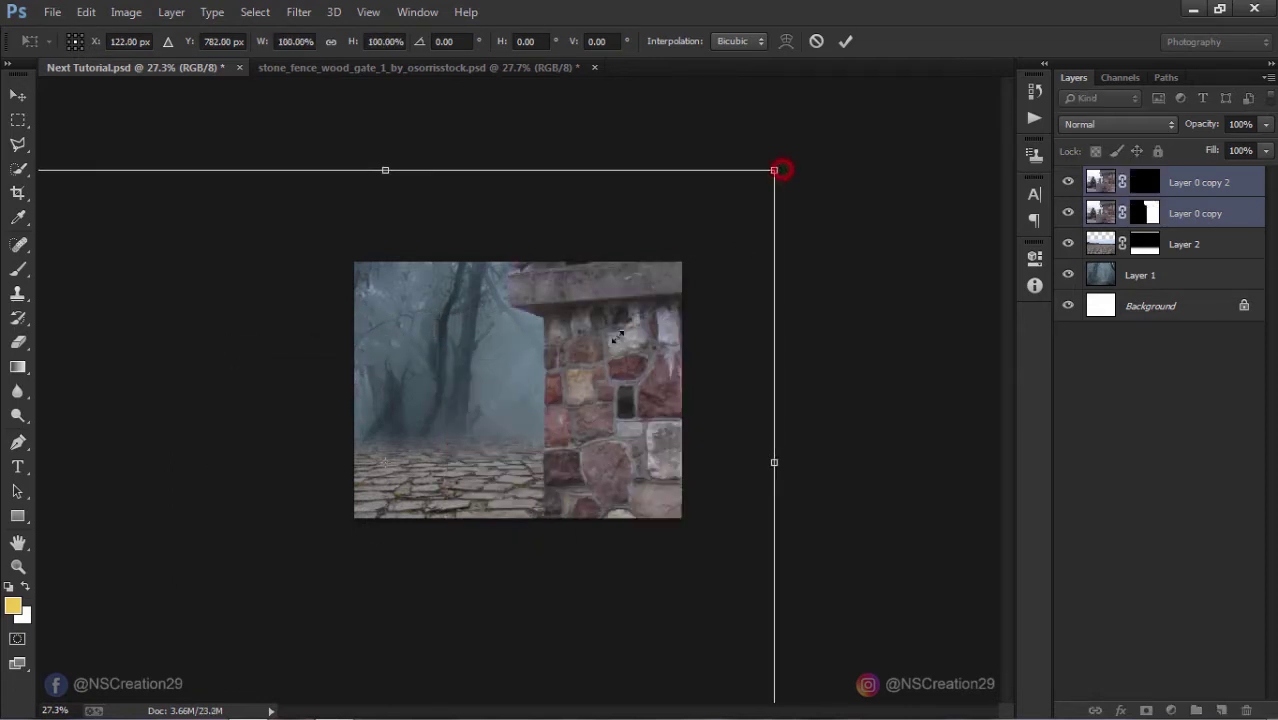
drag(780, 167, 579, 381)
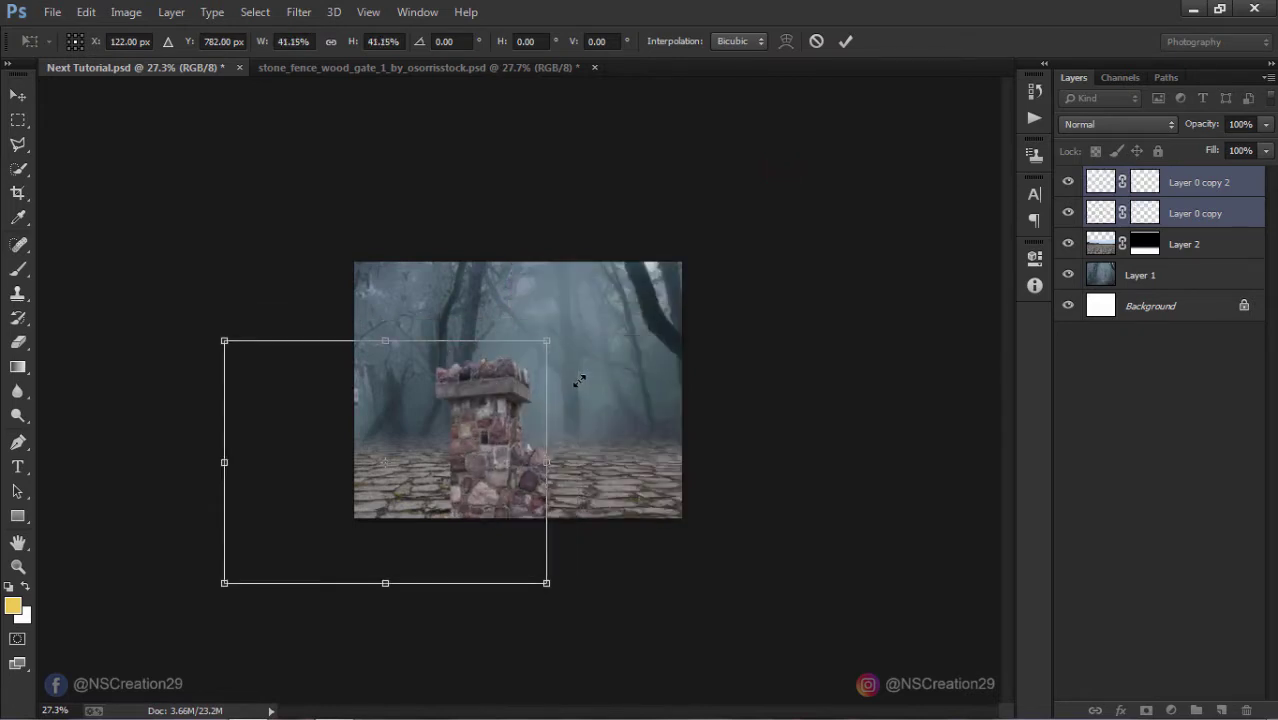
drag(506, 407, 619, 370)
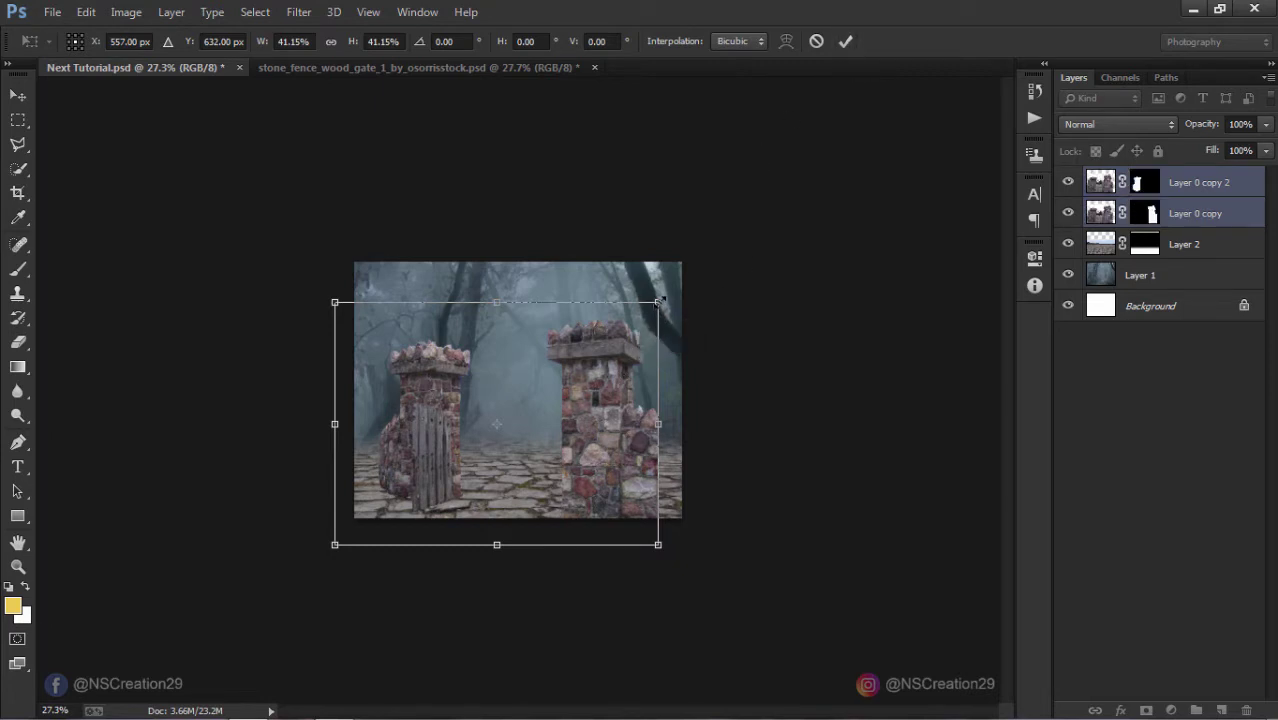
mouse_move(660, 300)
mouse_down()
mouse_move(642, 330)
mouse_move(629, 325)
mouse_up()
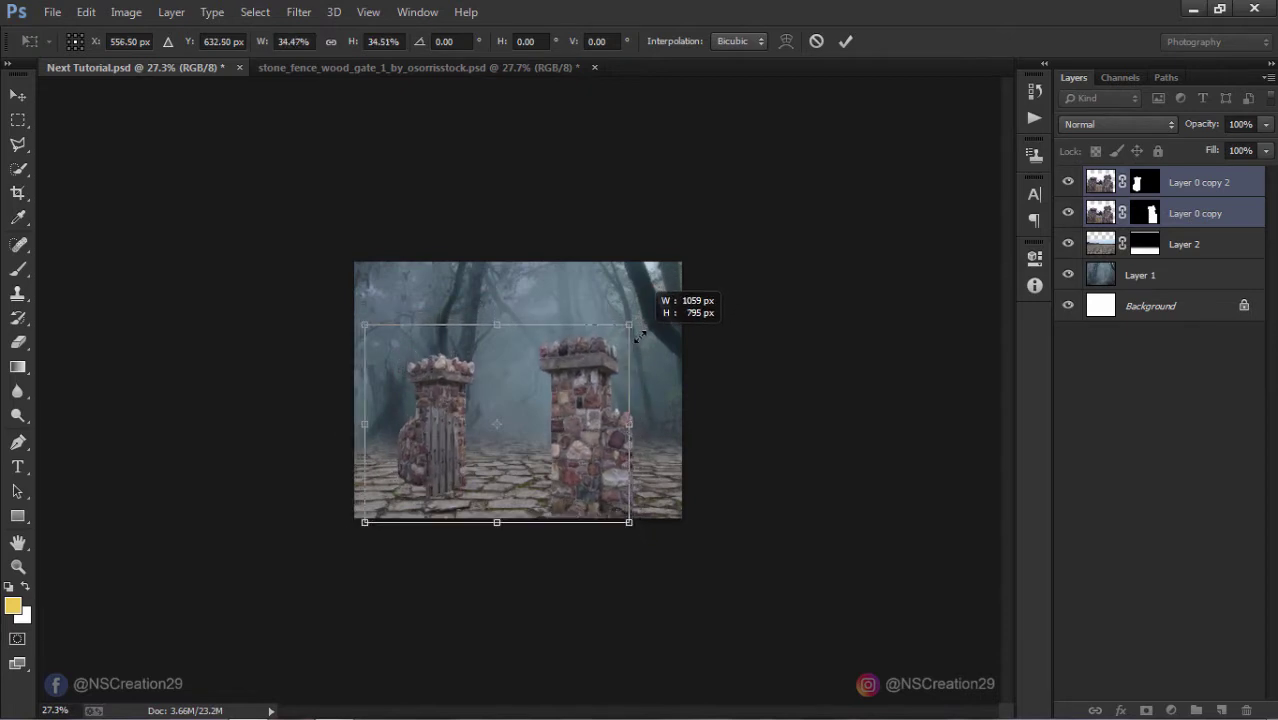
click(846, 41)
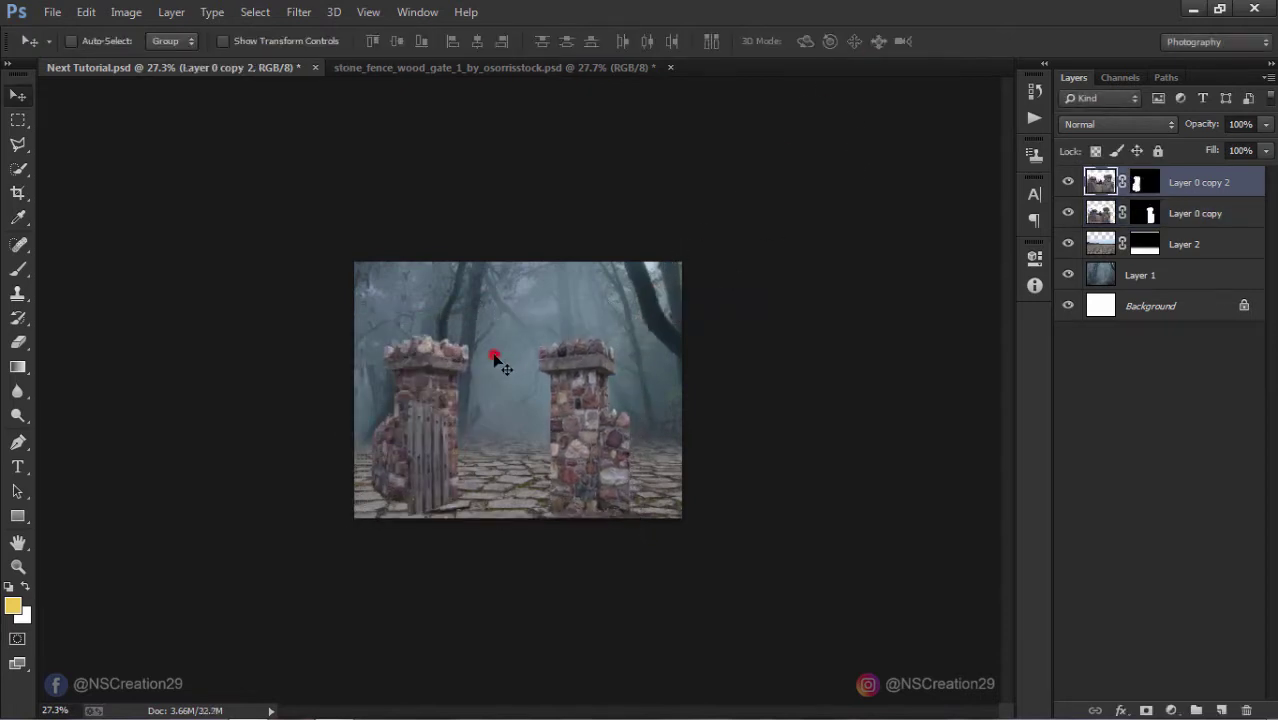
Step: Move the left pillar slightly left and the right pillar (Layer 0 copy) right and down
drag(496, 360, 470, 360)
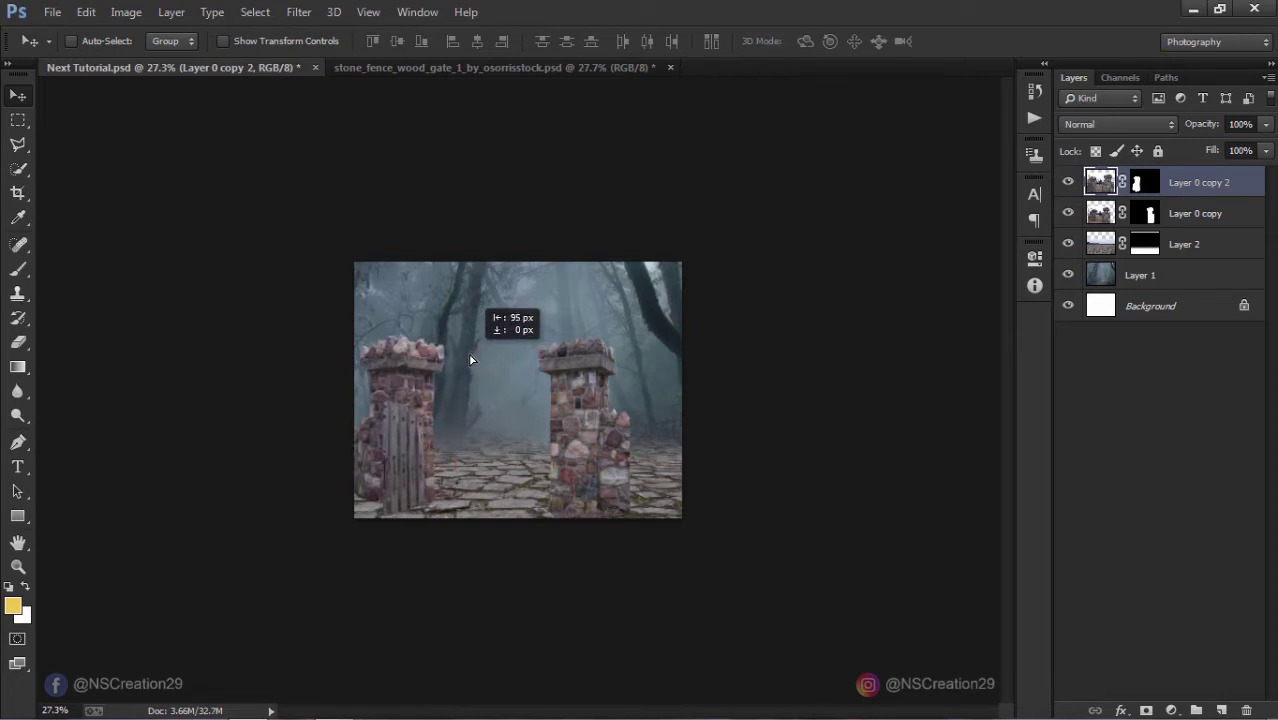
drag(471, 360, 463, 353)
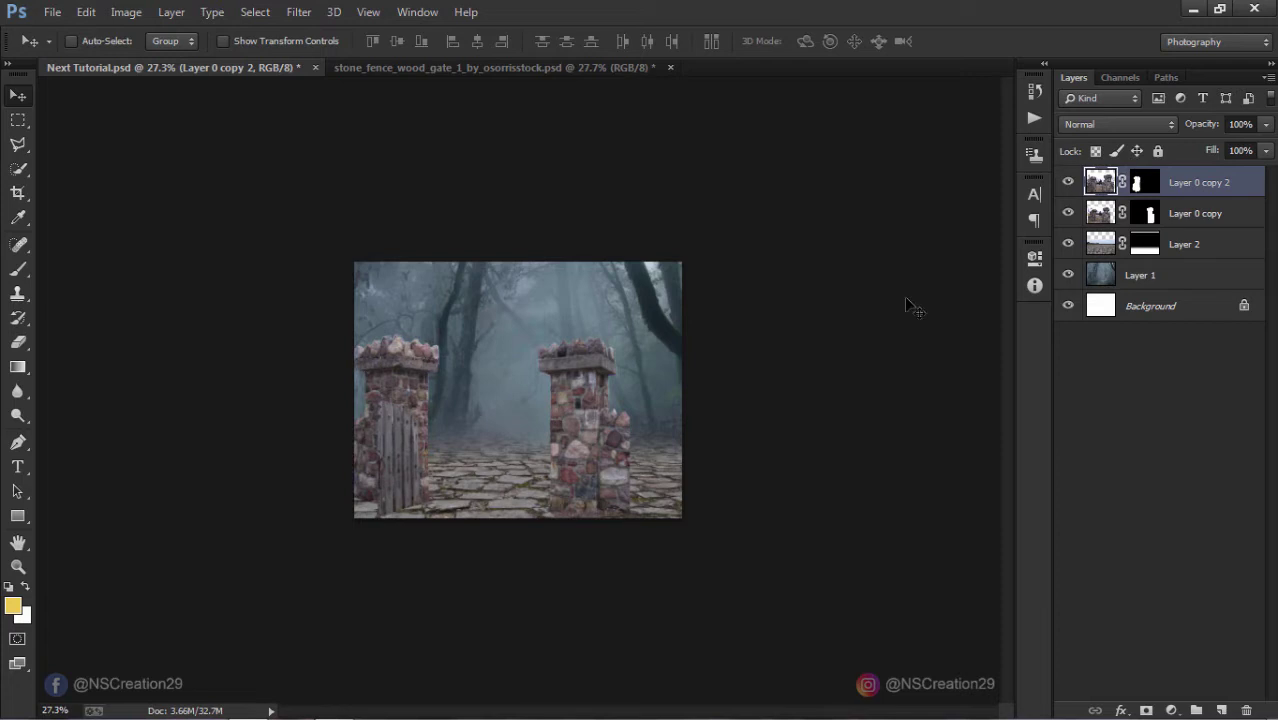
click(1096, 214)
drag(685, 360, 743, 386)
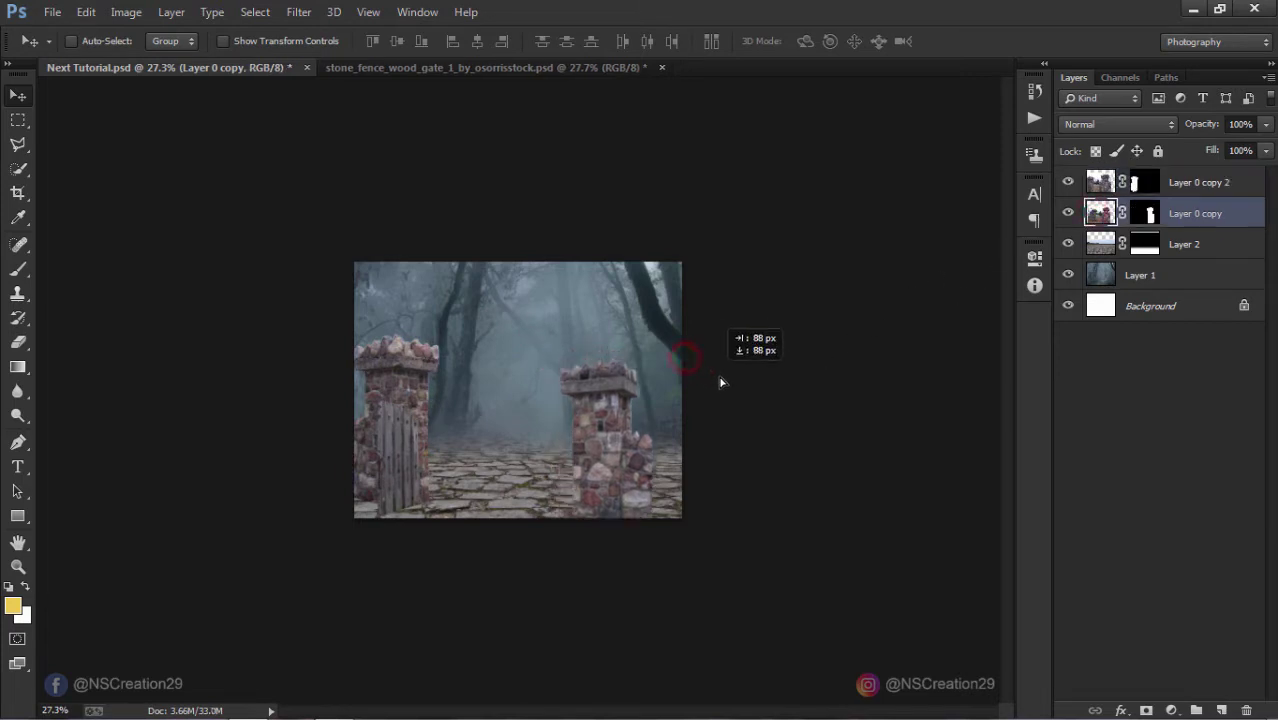
key(shift+Right)
key(shift+Right)
key(shift+Right)
key(shift+Right)
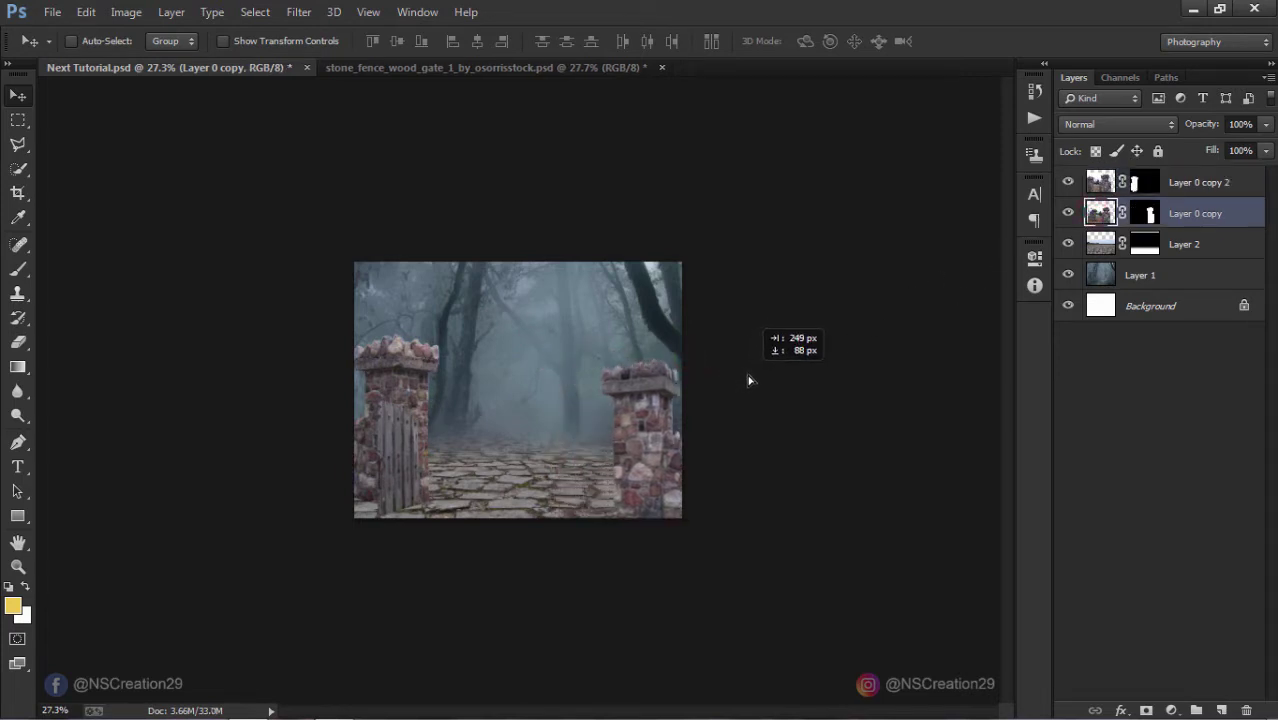
key(shift+Left)
key(shift+Left)
key(shift+Left)
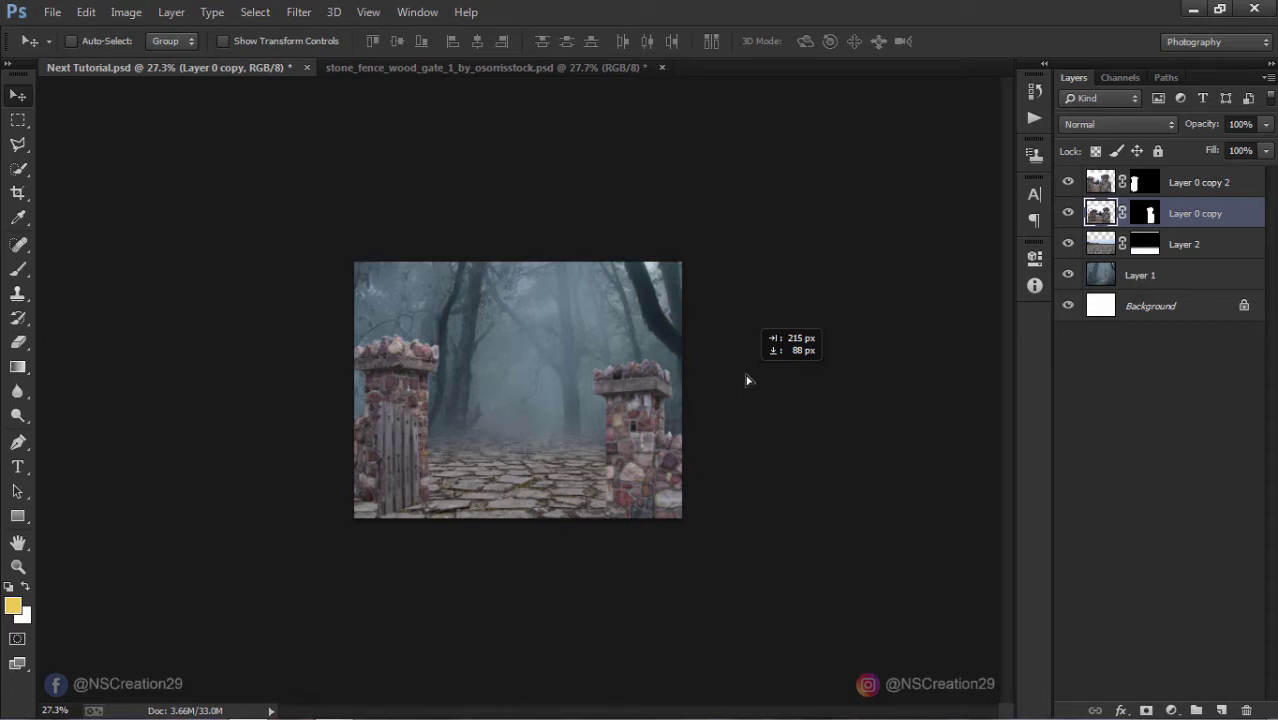
Step: Scale the right pillar down to about 93%
key(ctrl+t)
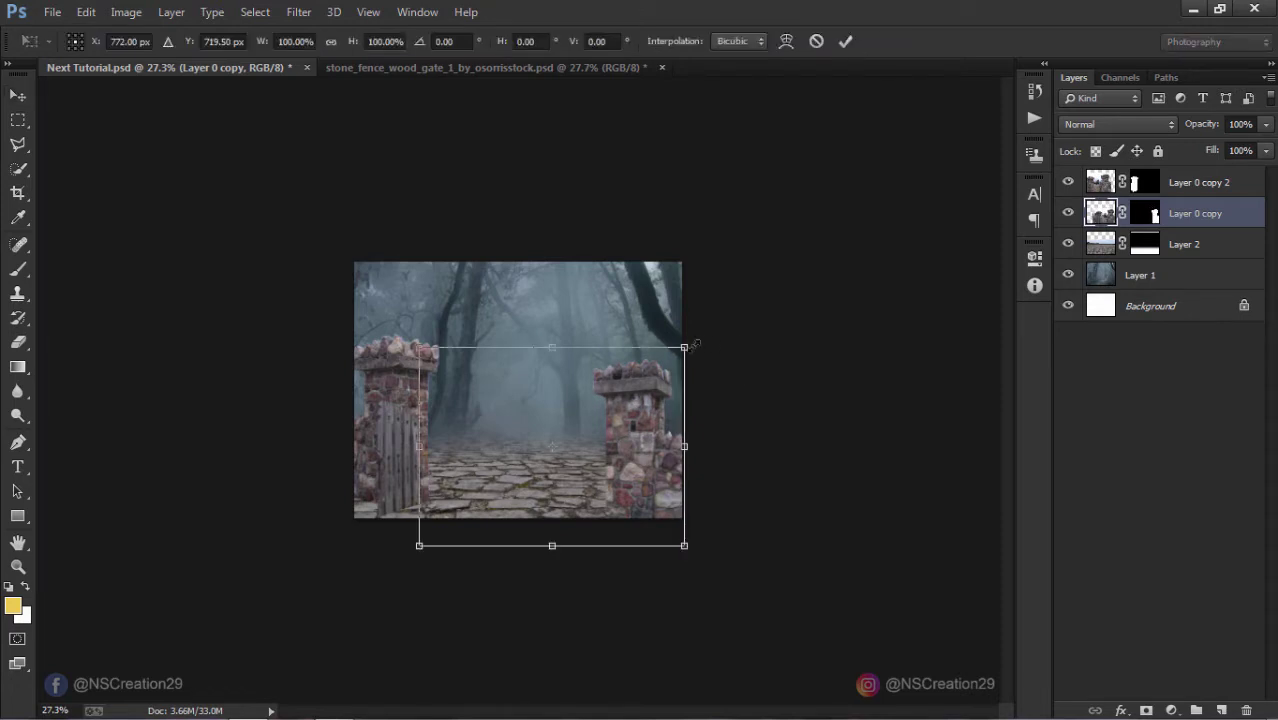
drag(684, 347, 674, 354)
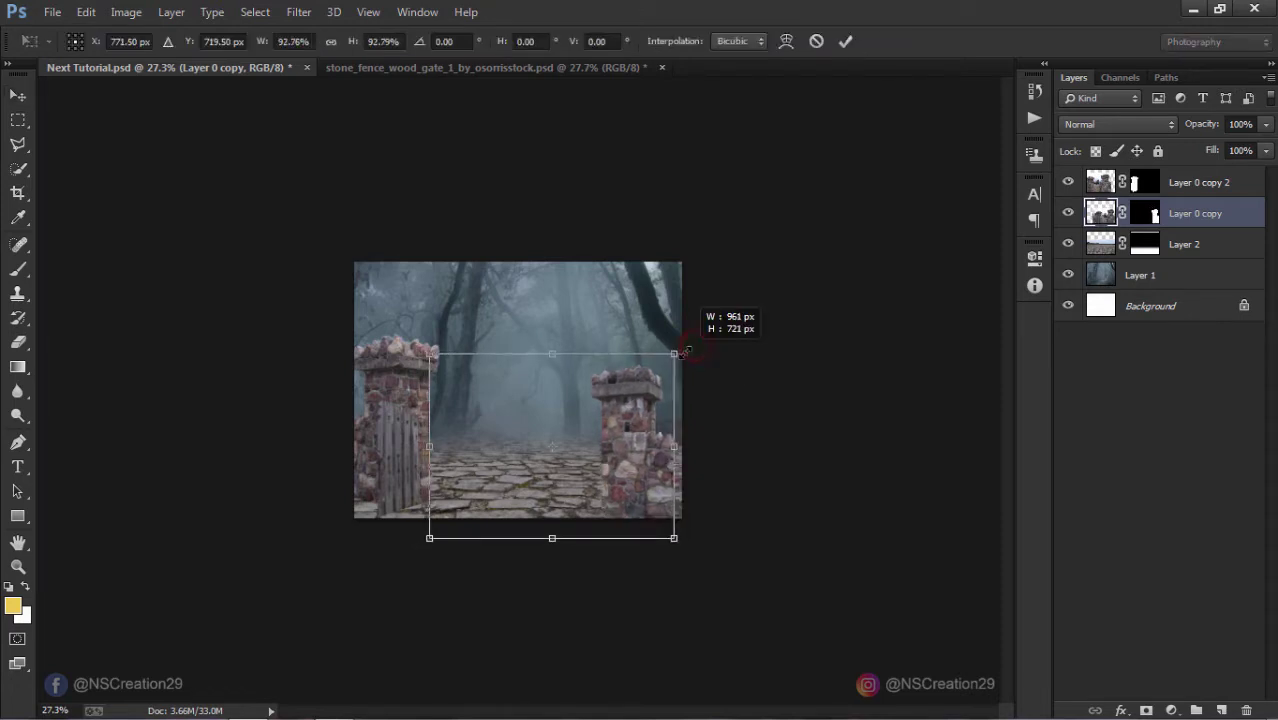
click(845, 41)
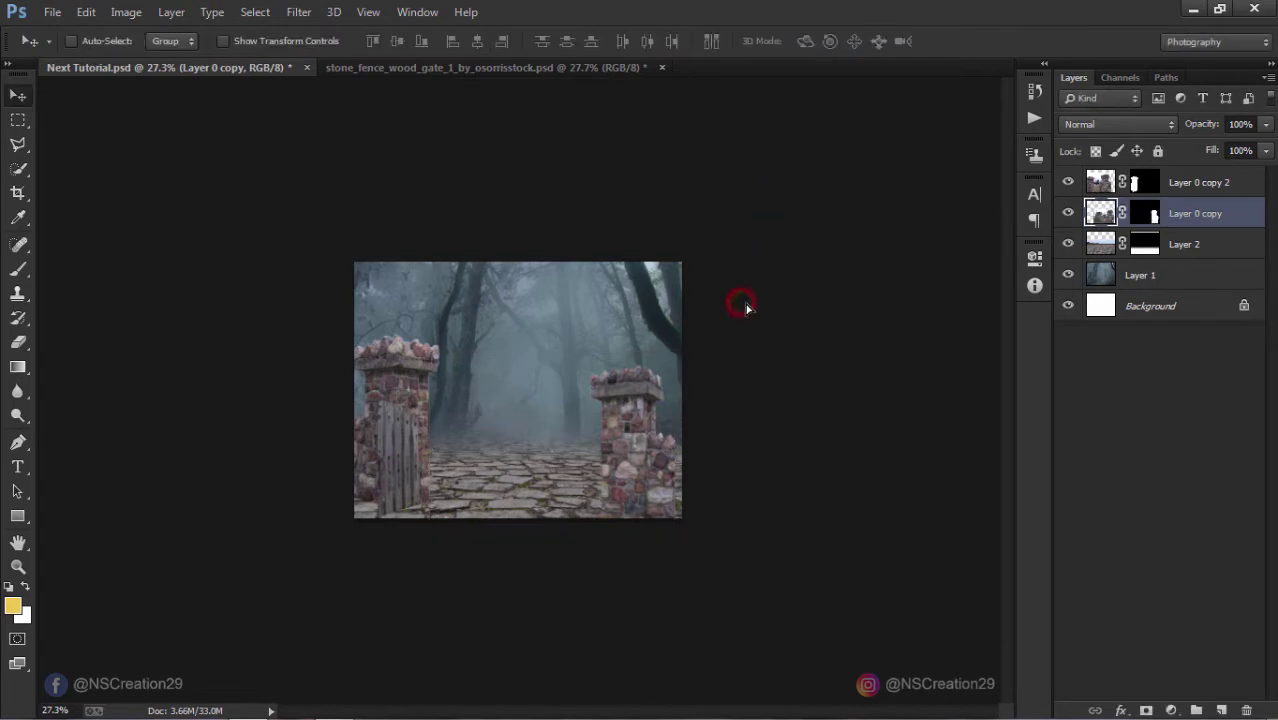
key(shift+Right)
key(shift+Right)
key(shift+Right)
Step: Raise the right stone pillar slightly
scroll(750, 397, up, 2)
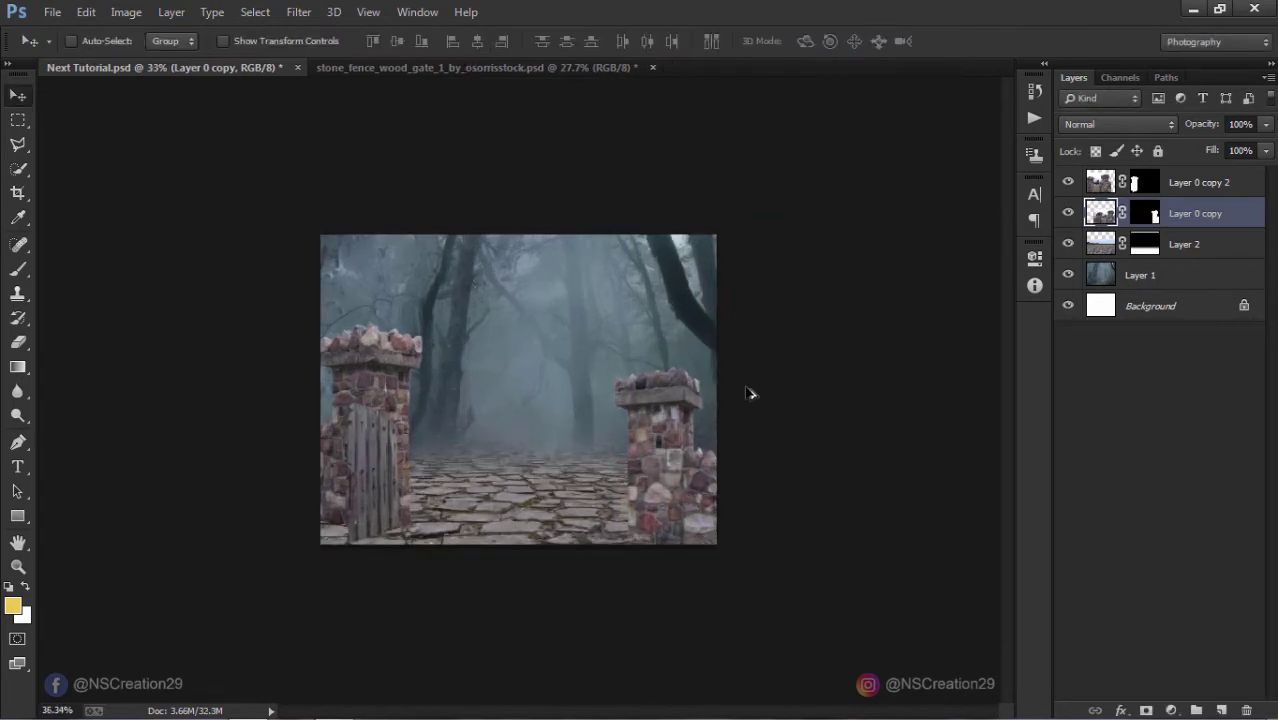
scroll(752, 399, up, 2)
scroll(753, 401, up, 1)
scroll(755, 403, up, 1)
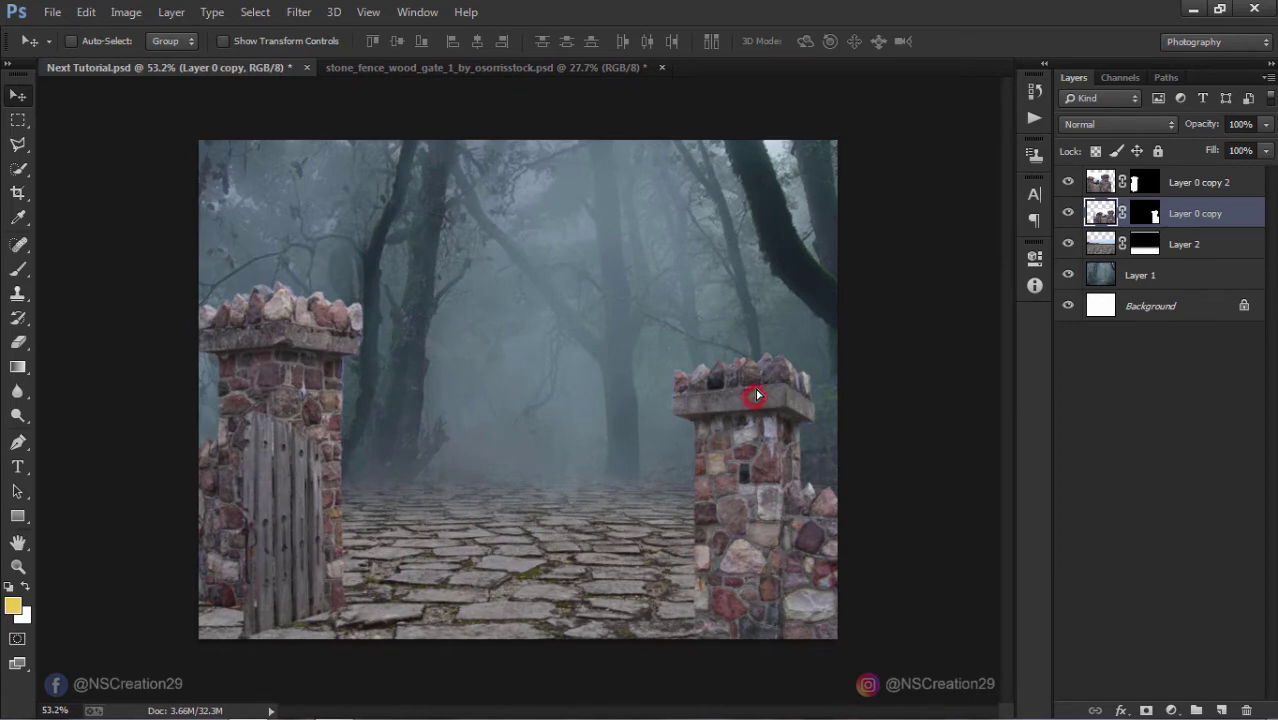
drag(757, 396, 757, 375)
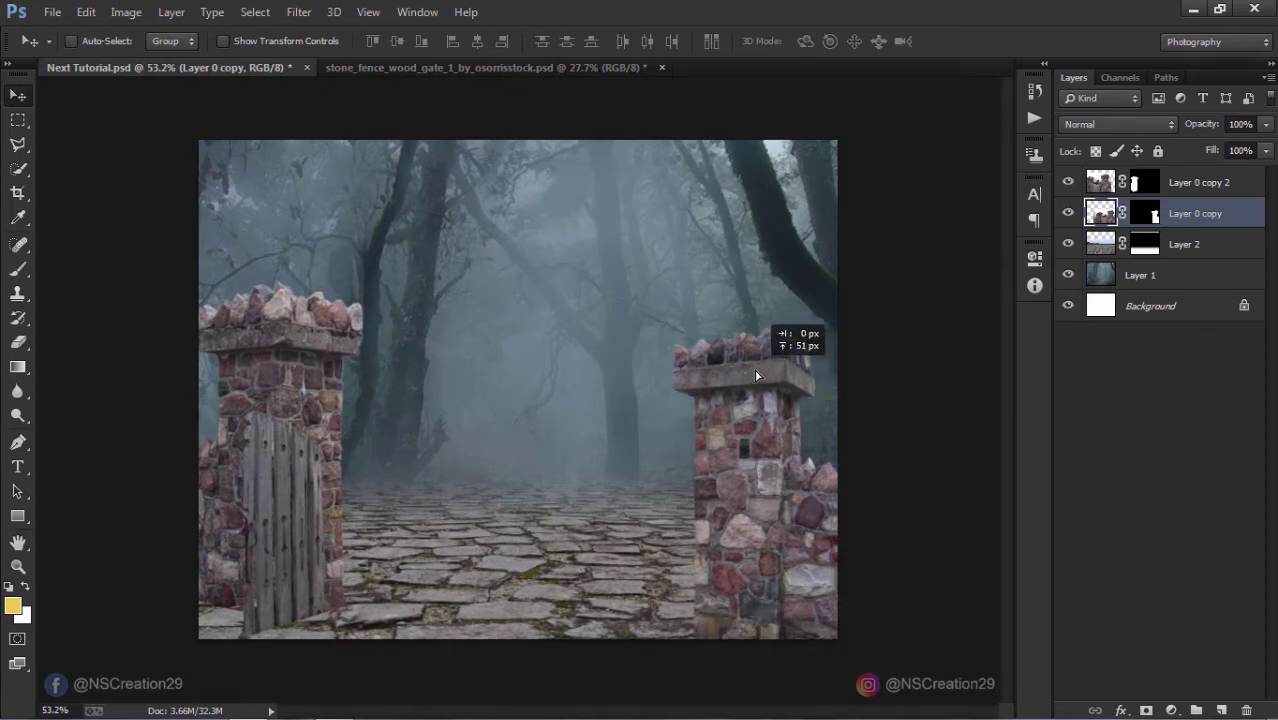
drag(756, 375, 756, 370)
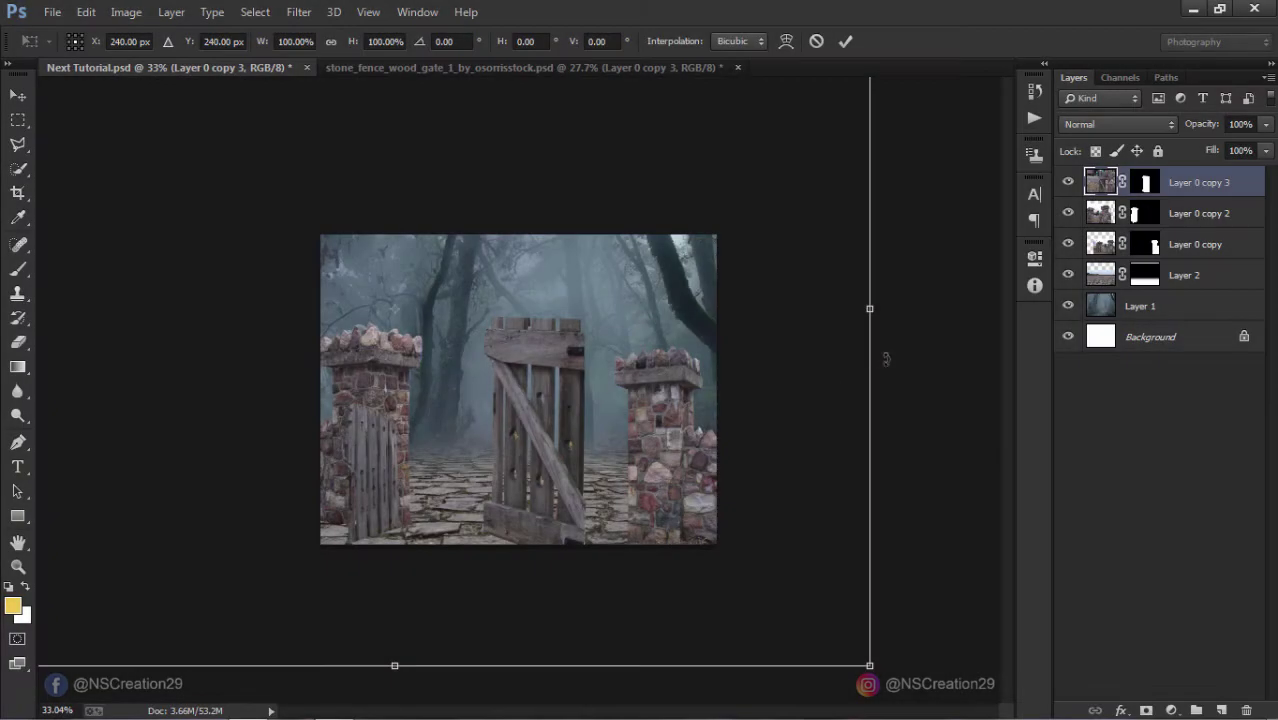
Step: Tilt the gate piece about 12°, shrink it to about two-thirds, and move it bottom-right
mouse_move(897, 345)
mouse_down()
mouse_move(899, 241)
mouse_move(903, 251)
mouse_up()
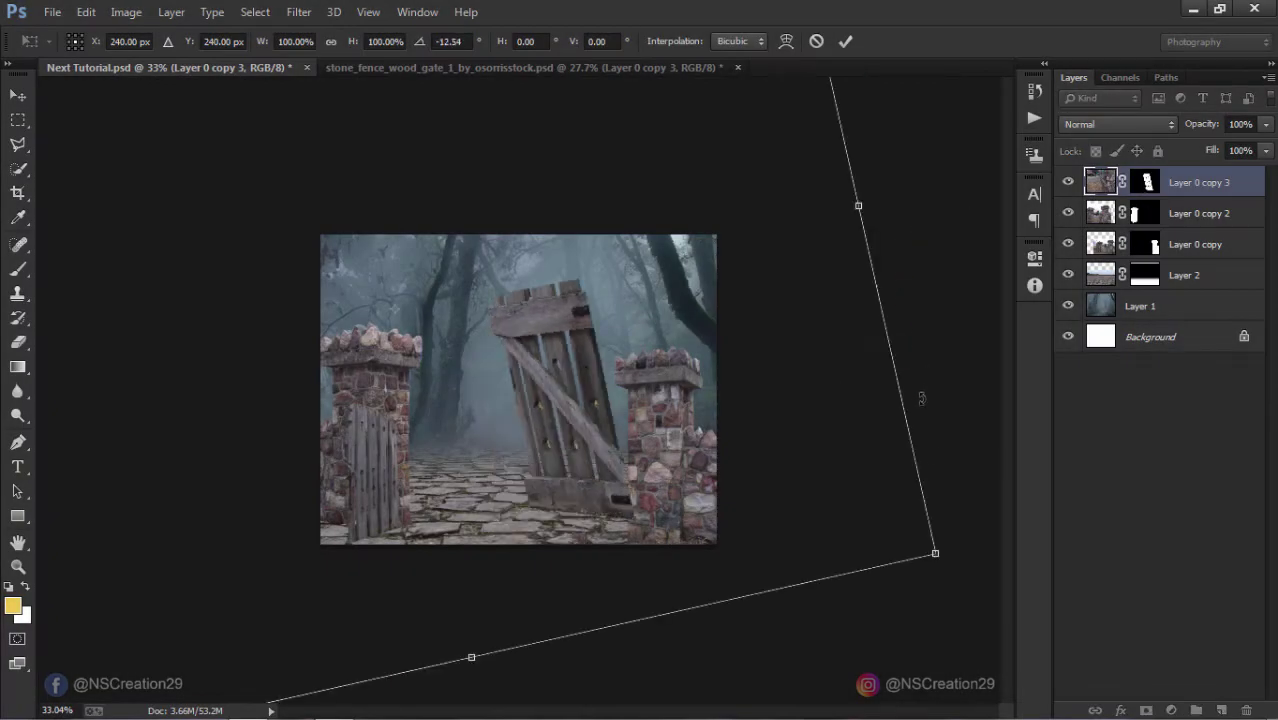
scroll(909, 503, down, 3)
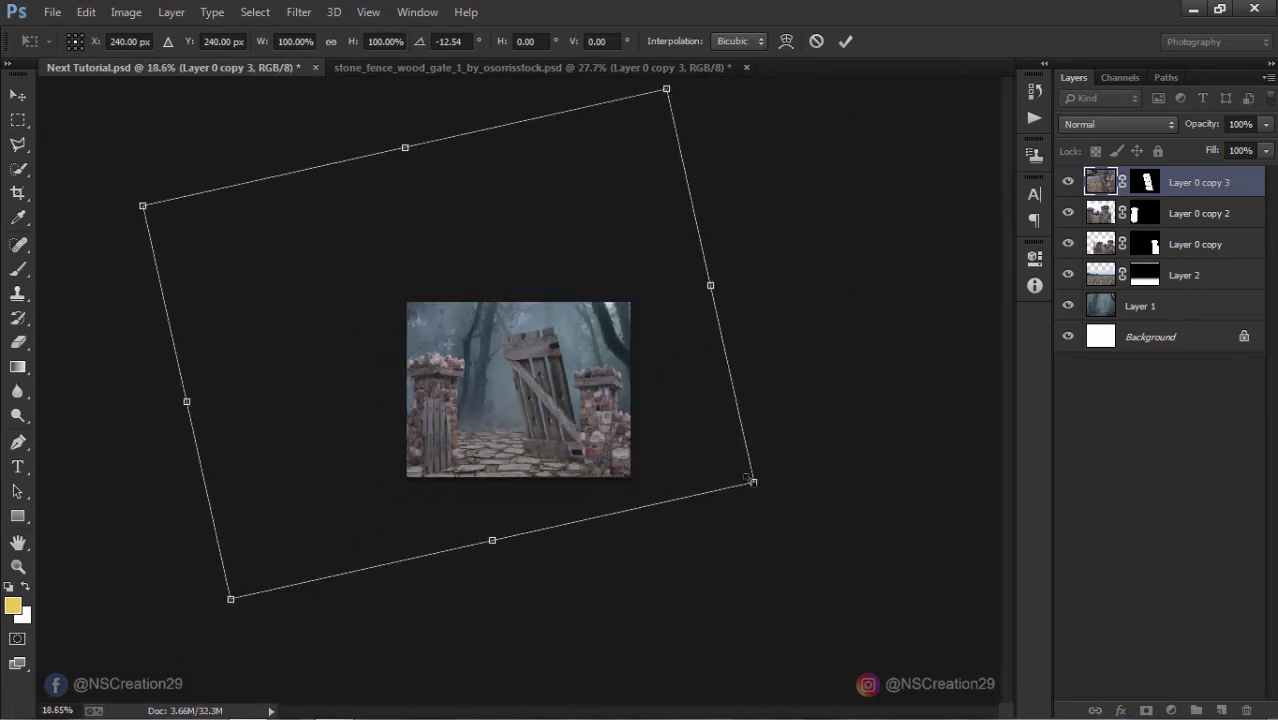
mouse_move(751, 480)
mouse_down()
mouse_move(638, 396)
mouse_move(657, 445)
mouse_up()
click(841, 42)
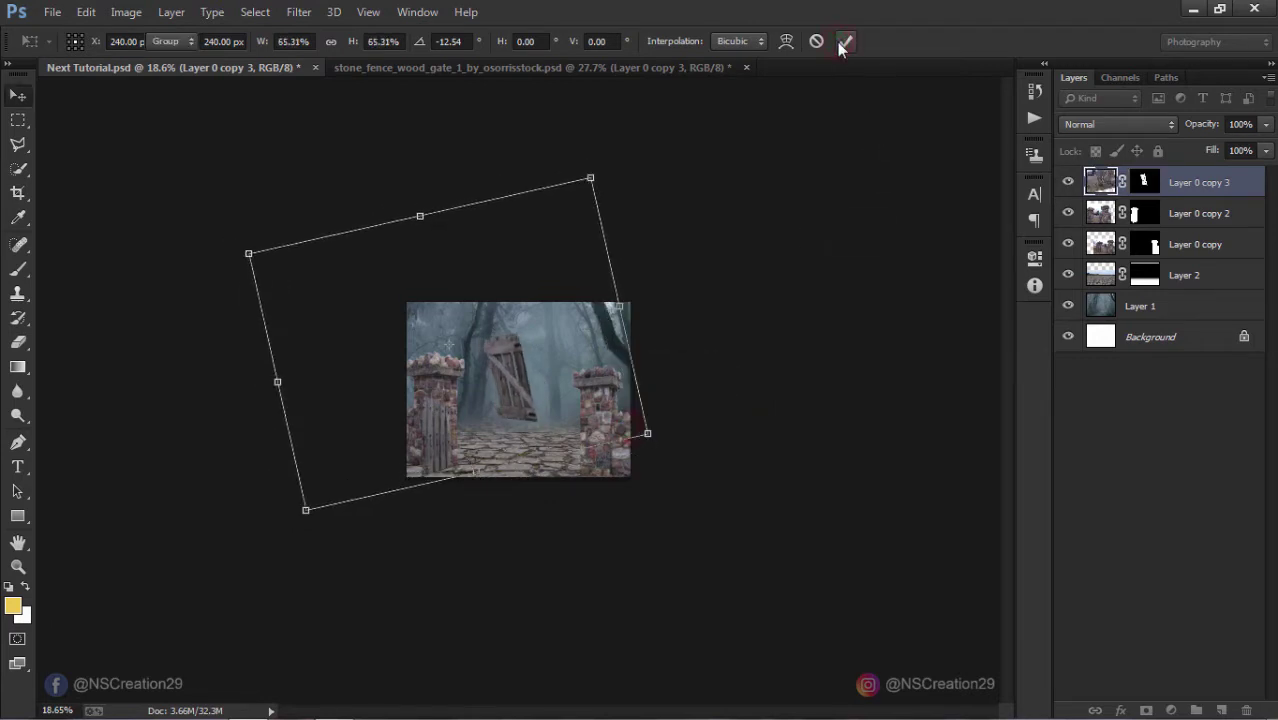
drag(549, 436, 620, 497)
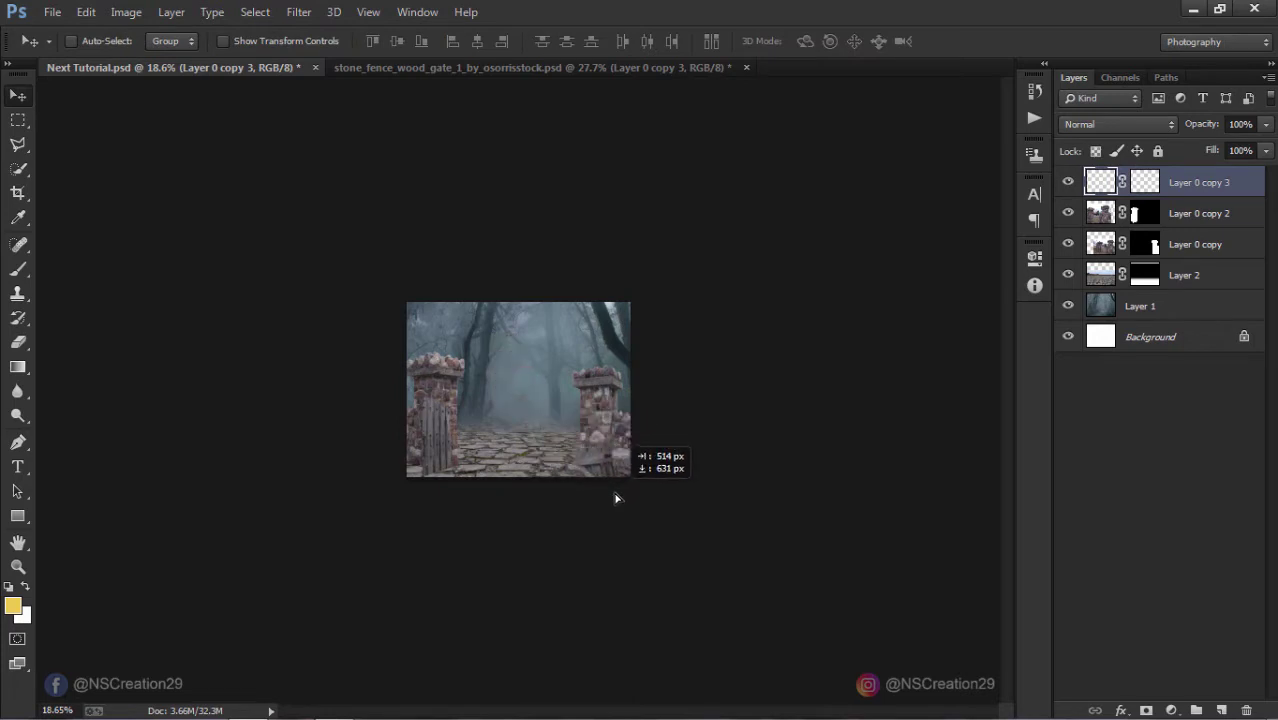
Step: Rotate the gate to -15.32°, widen it to 133.76%, and settle it at the right pillar's foot
key(ctrl+t)
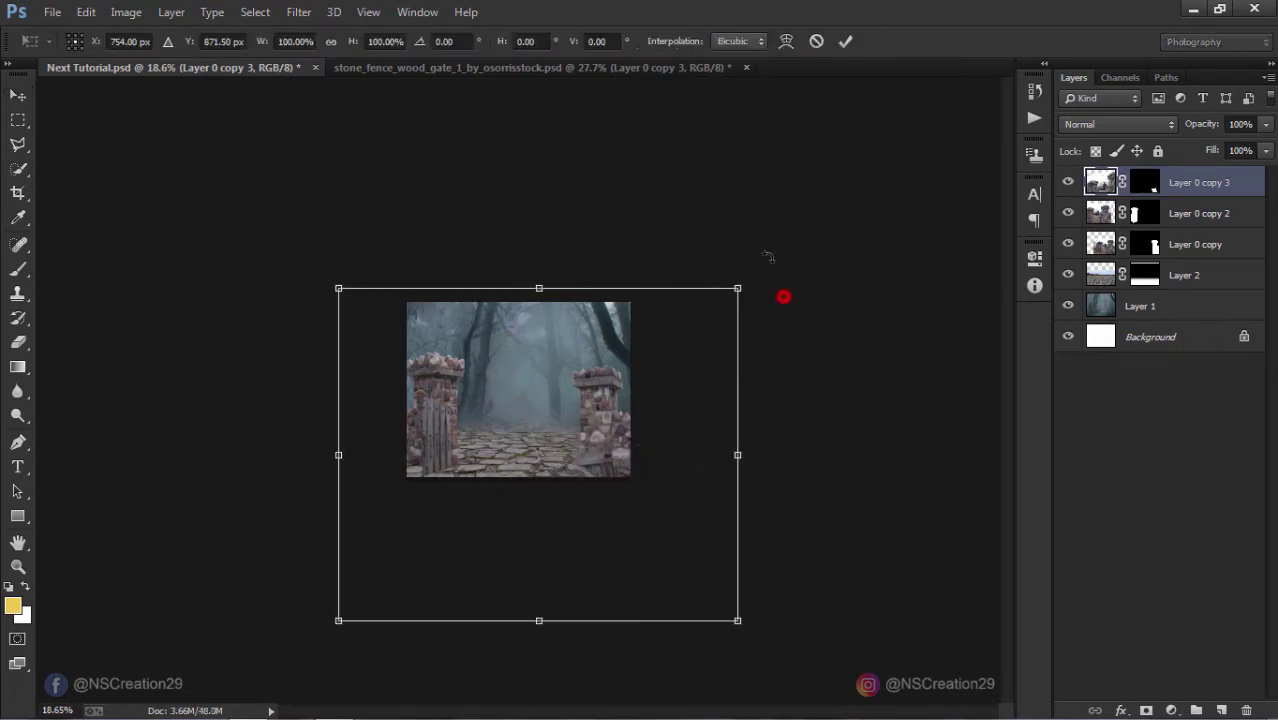
drag(767, 257, 733, 405)
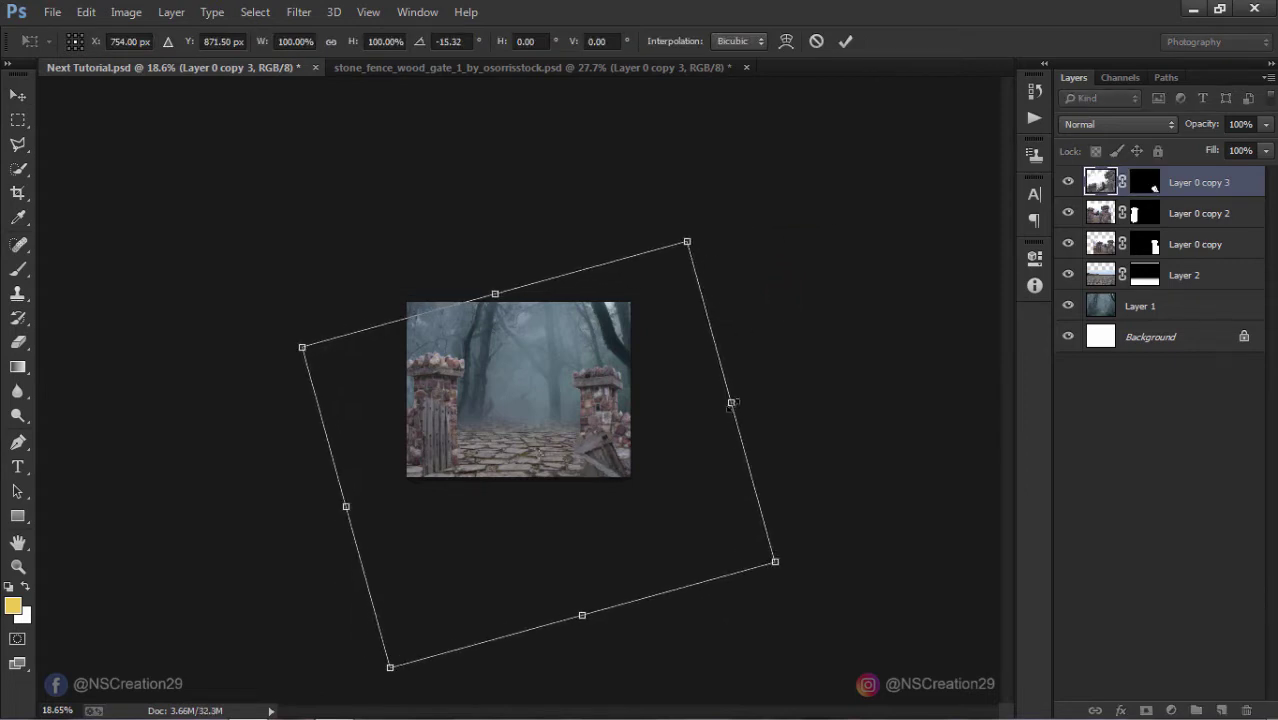
drag(731, 403, 795, 383)
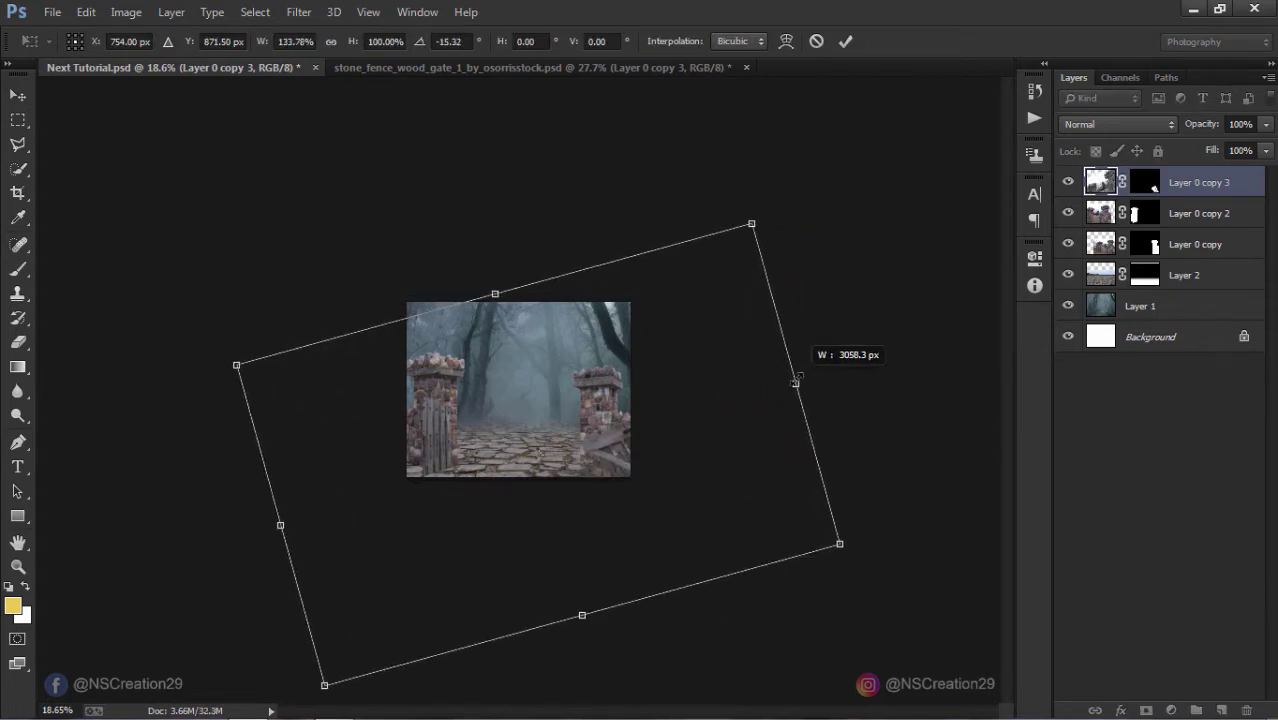
click(845, 42)
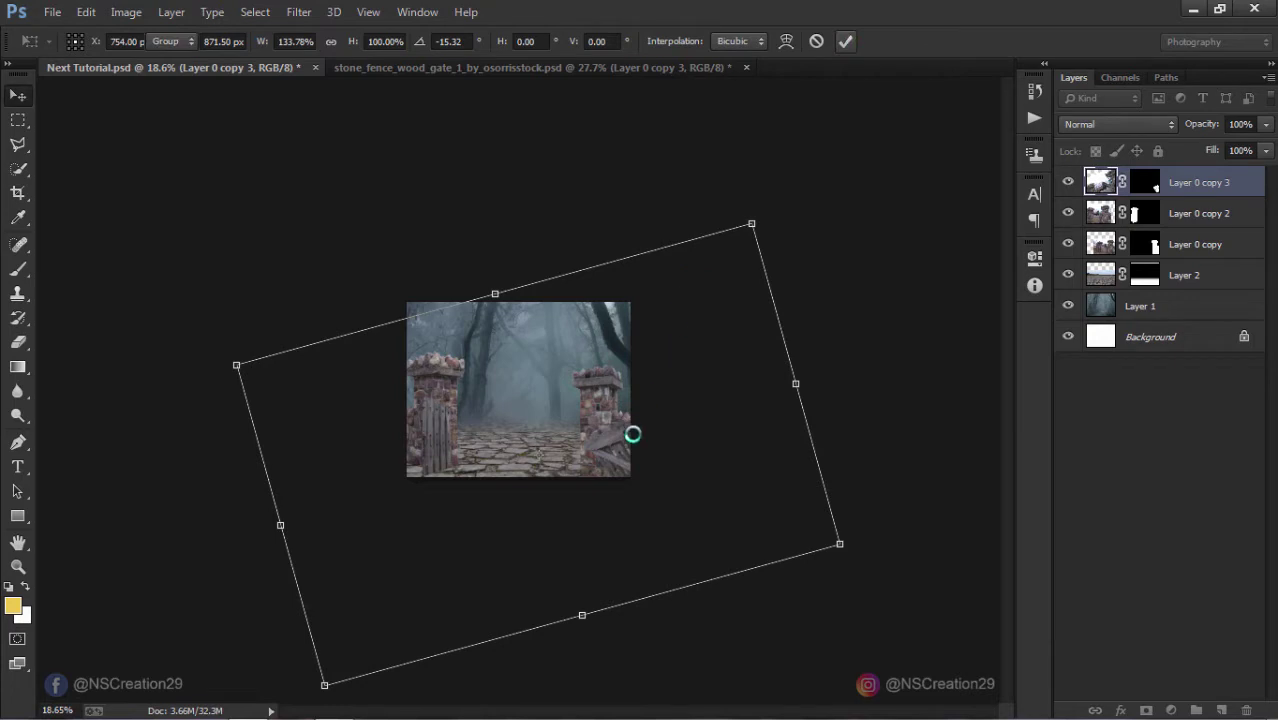
mouse_move(620, 472)
mouse_down()
mouse_move(609, 498)
mouse_move(622, 495)
mouse_up()
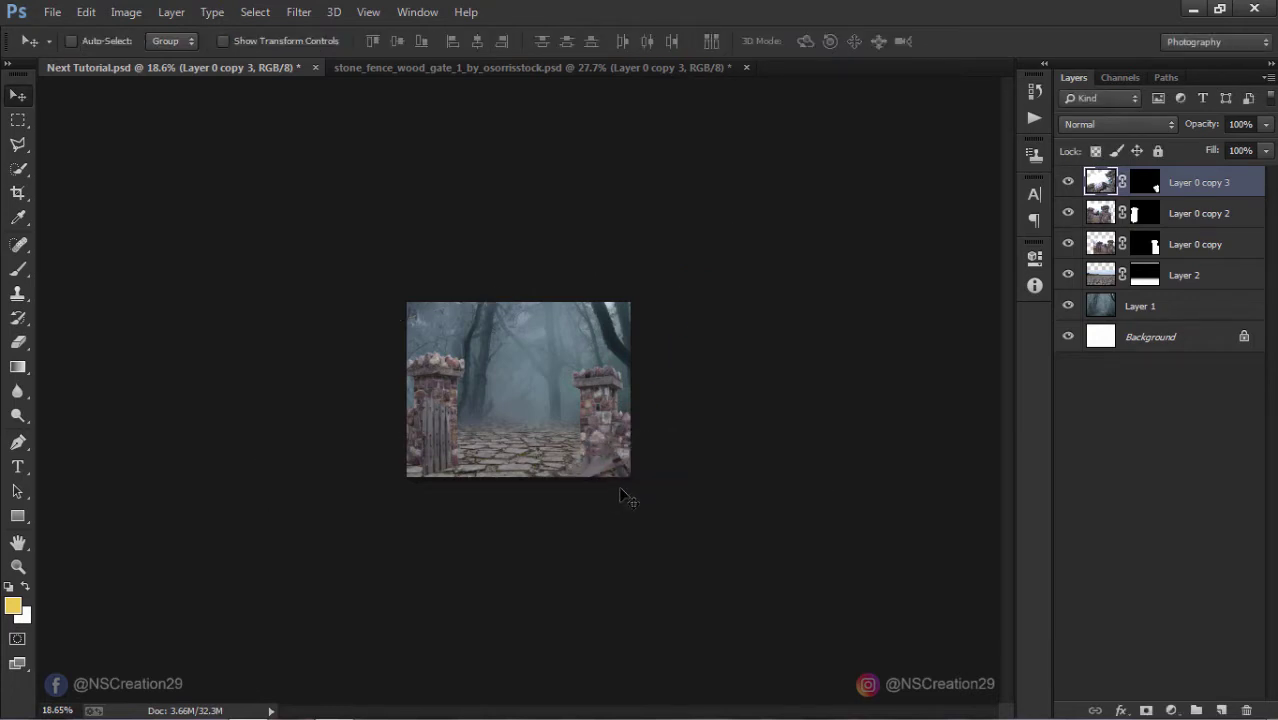
scroll(622, 492, up, 1)
scroll(622, 489, up, 2)
scroll(622, 488, up, 2)
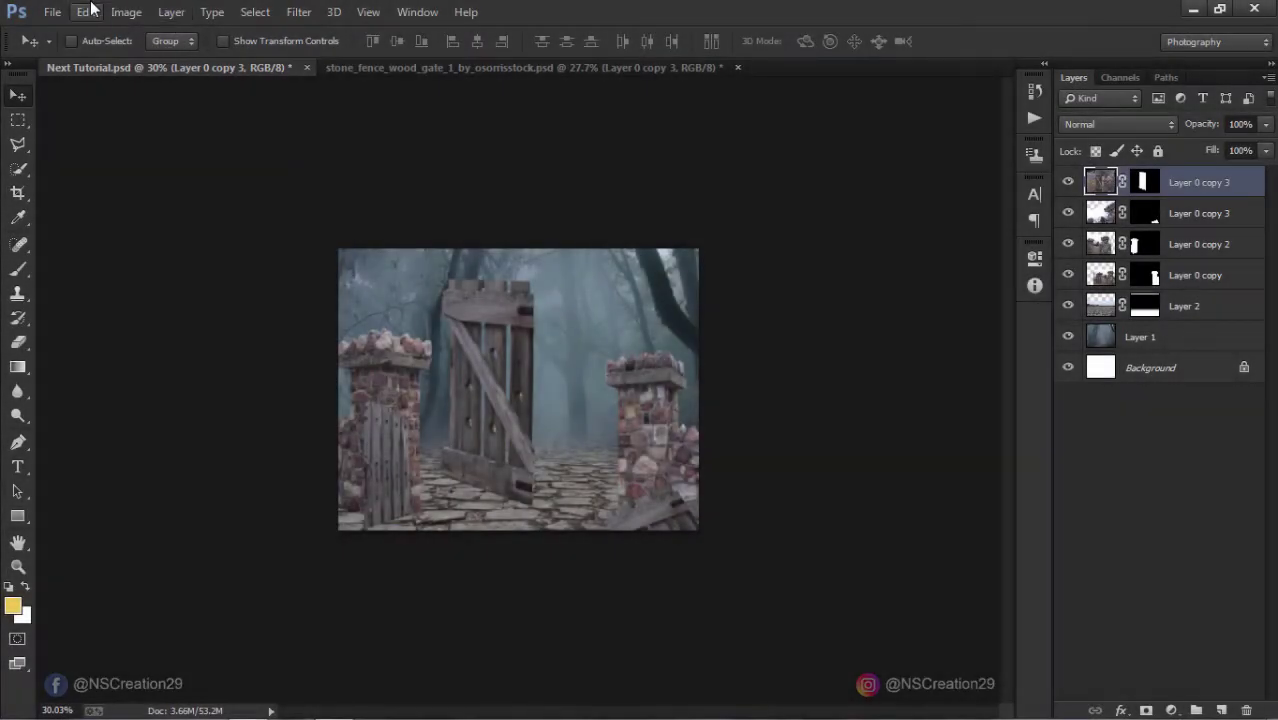
Step: Flip the new gate layer horizontally and move it to the lower left
click(86, 12)
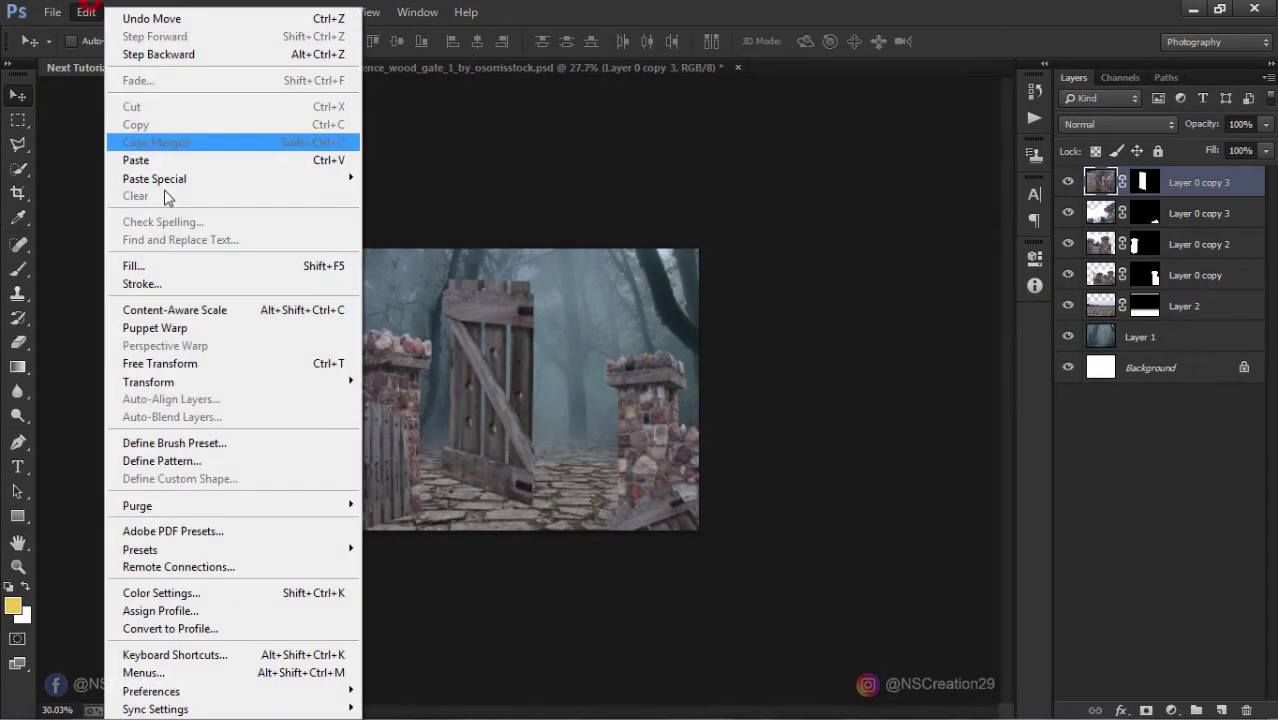
mouse_move(148, 381)
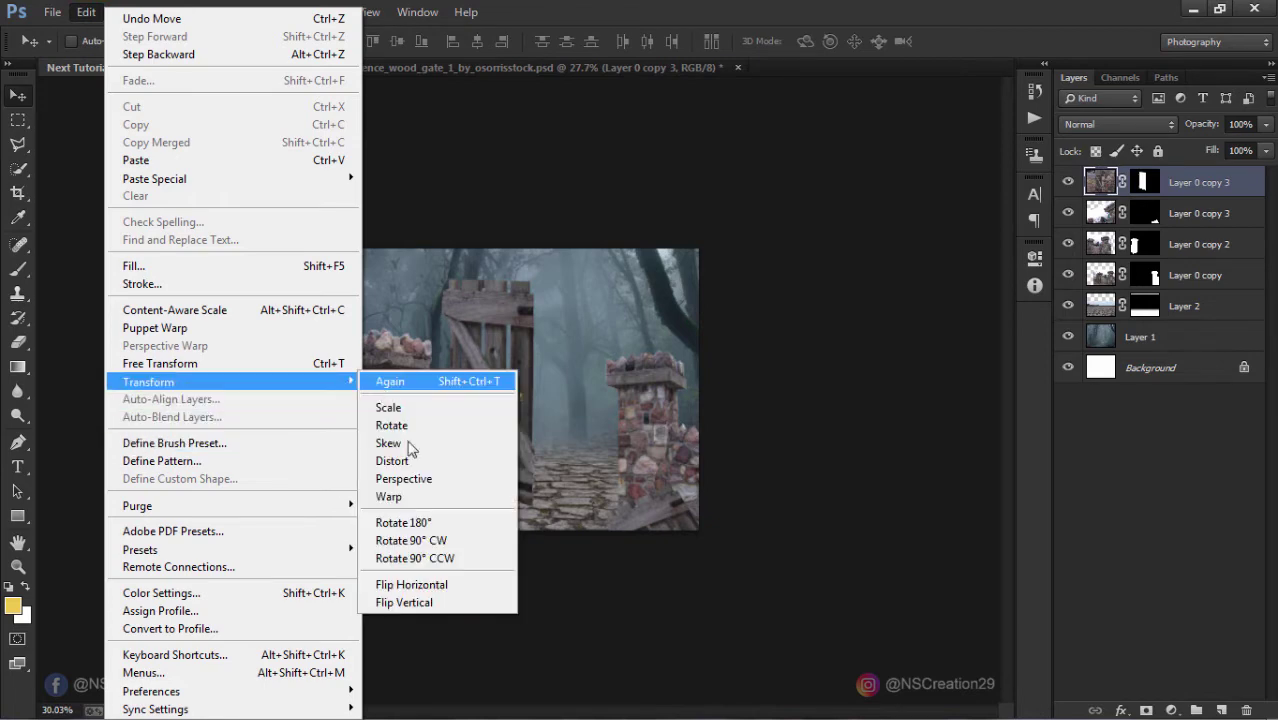
click(418, 584)
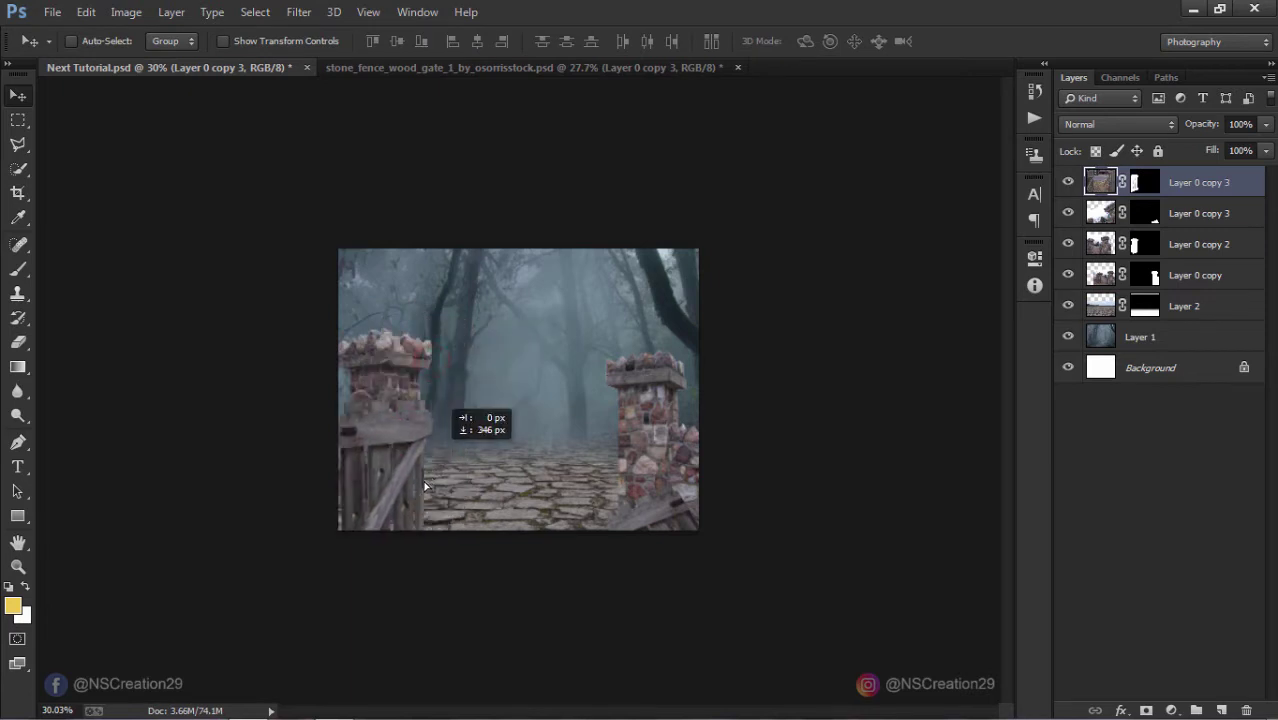
drag(443, 370, 443, 483)
Step: Rotate the mirrored gate about 27° clockwise and enlarge it to about 137.5%
key(ctrl+t)
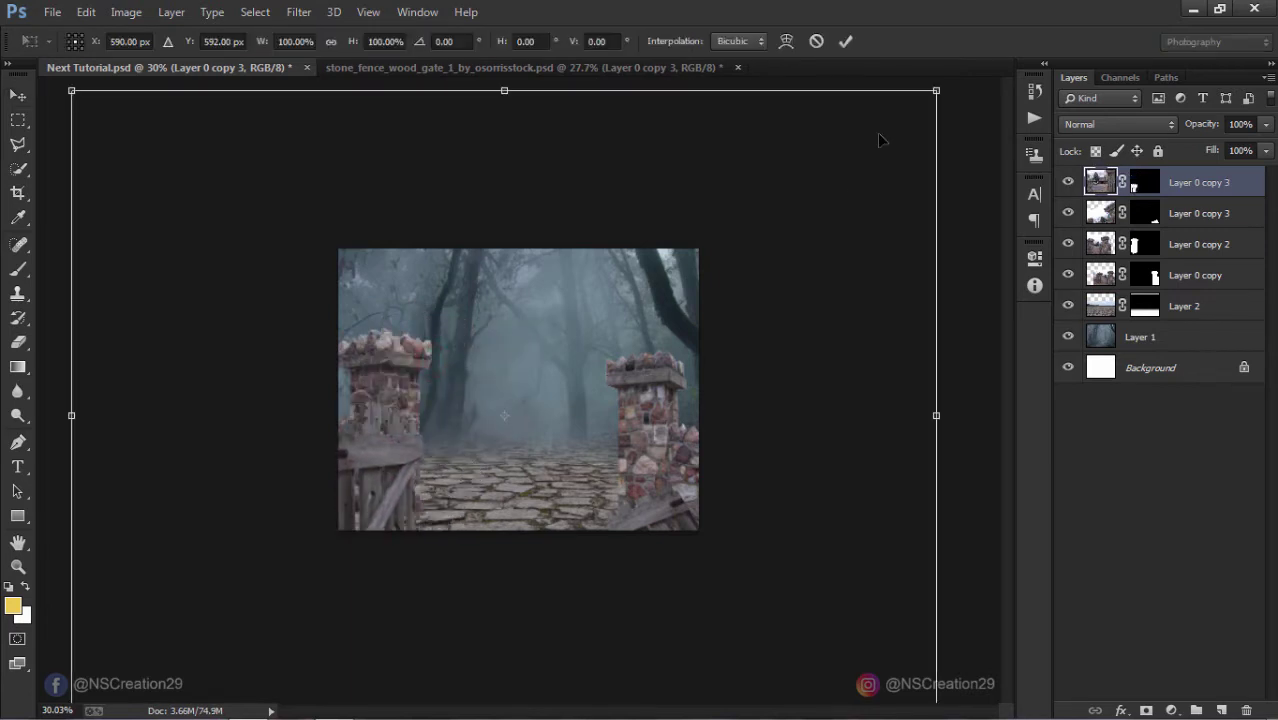
drag(965, 143, 977, 344)
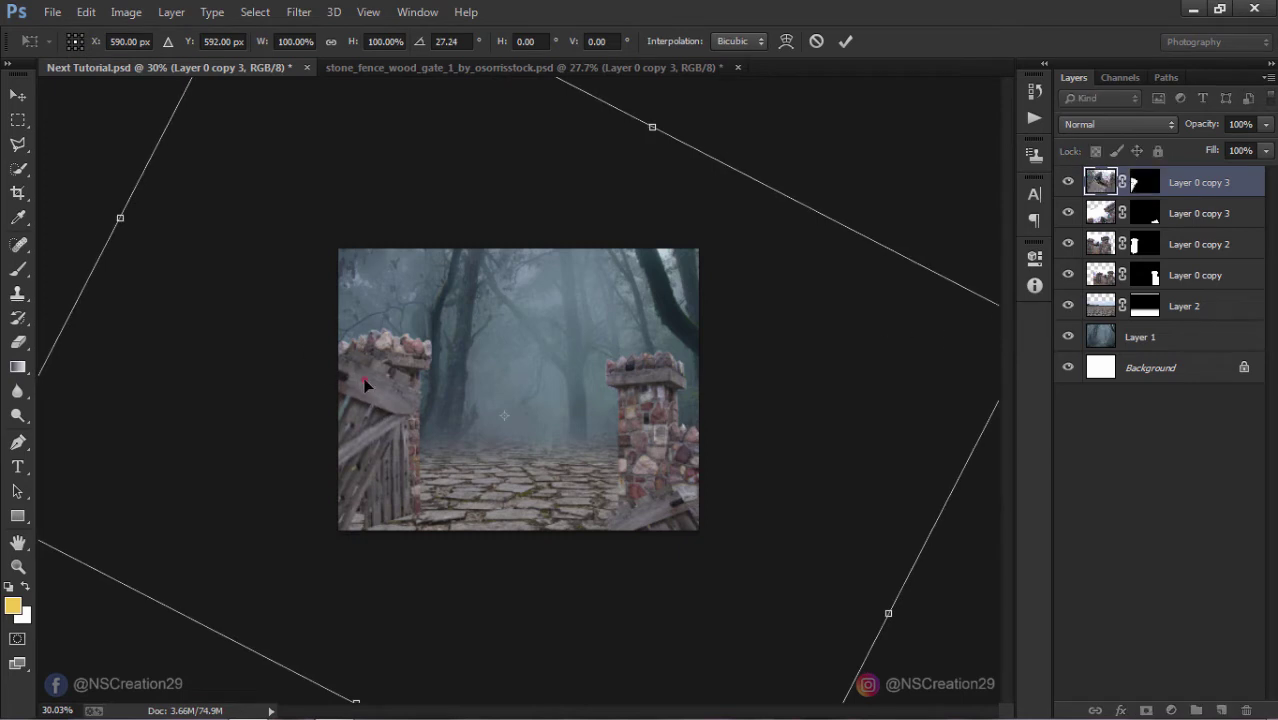
drag(356, 391, 387, 472)
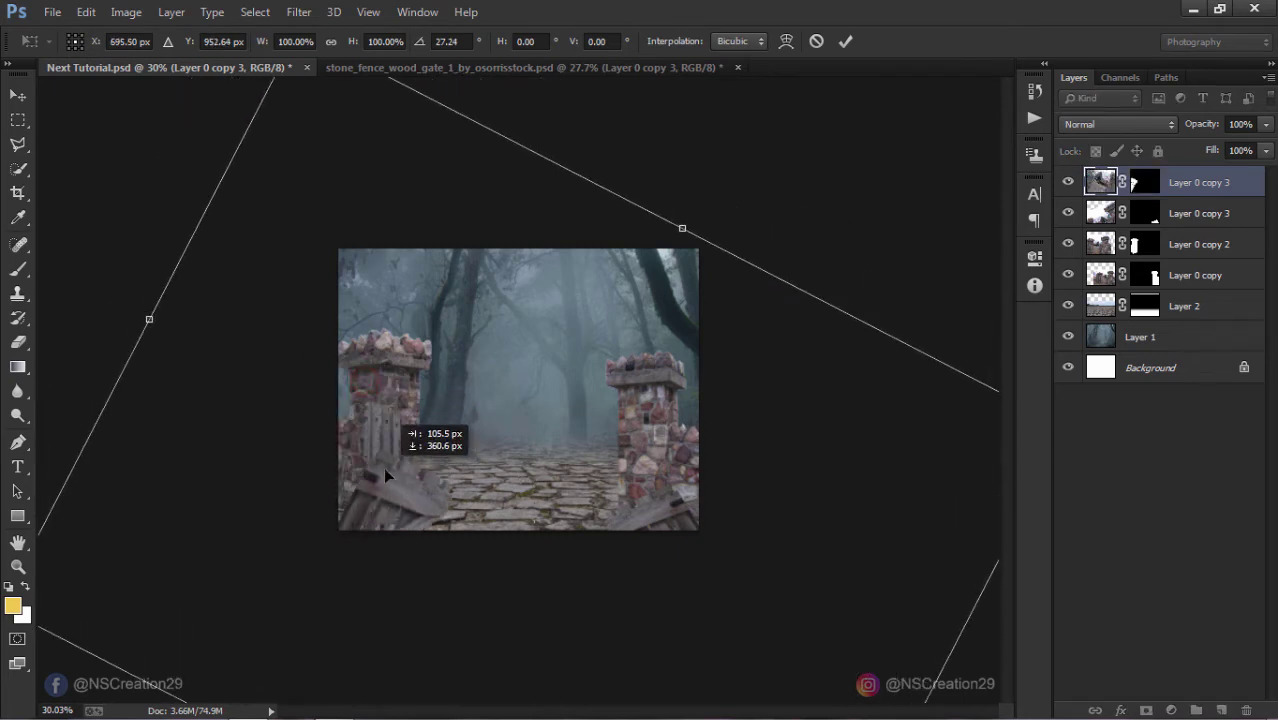
key(ctrl+minus)
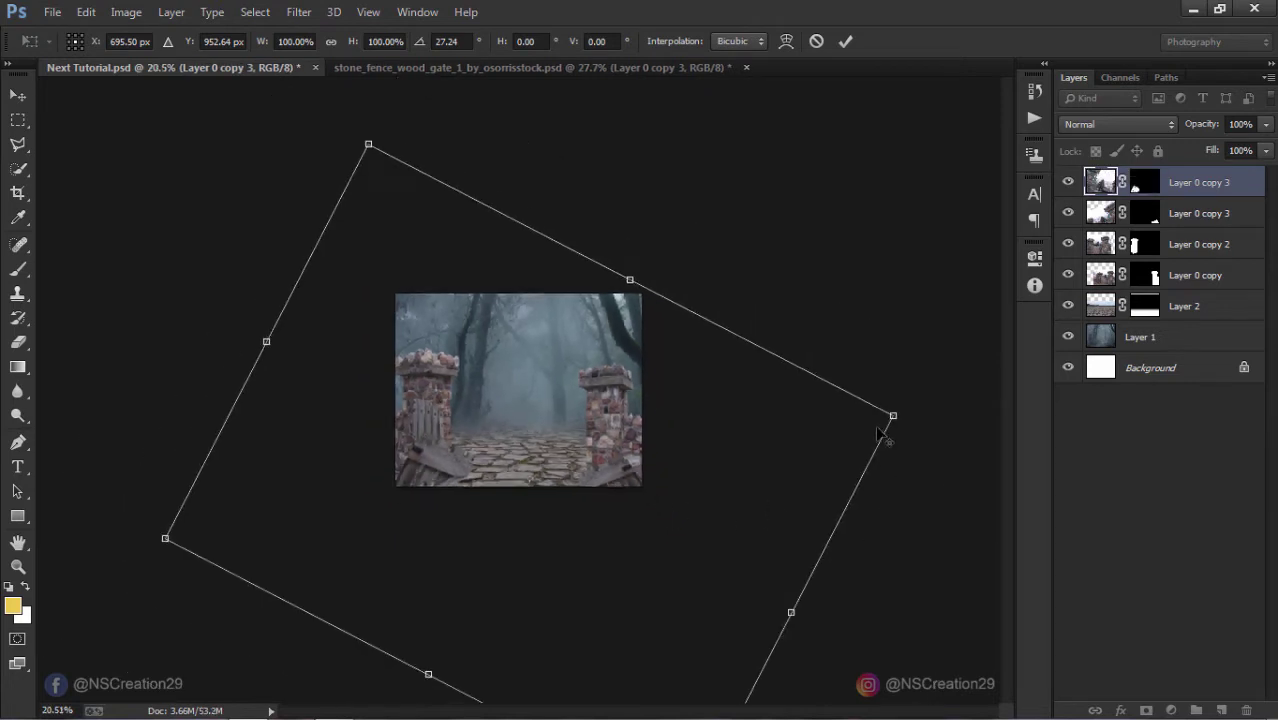
drag(893, 416, 1000, 345)
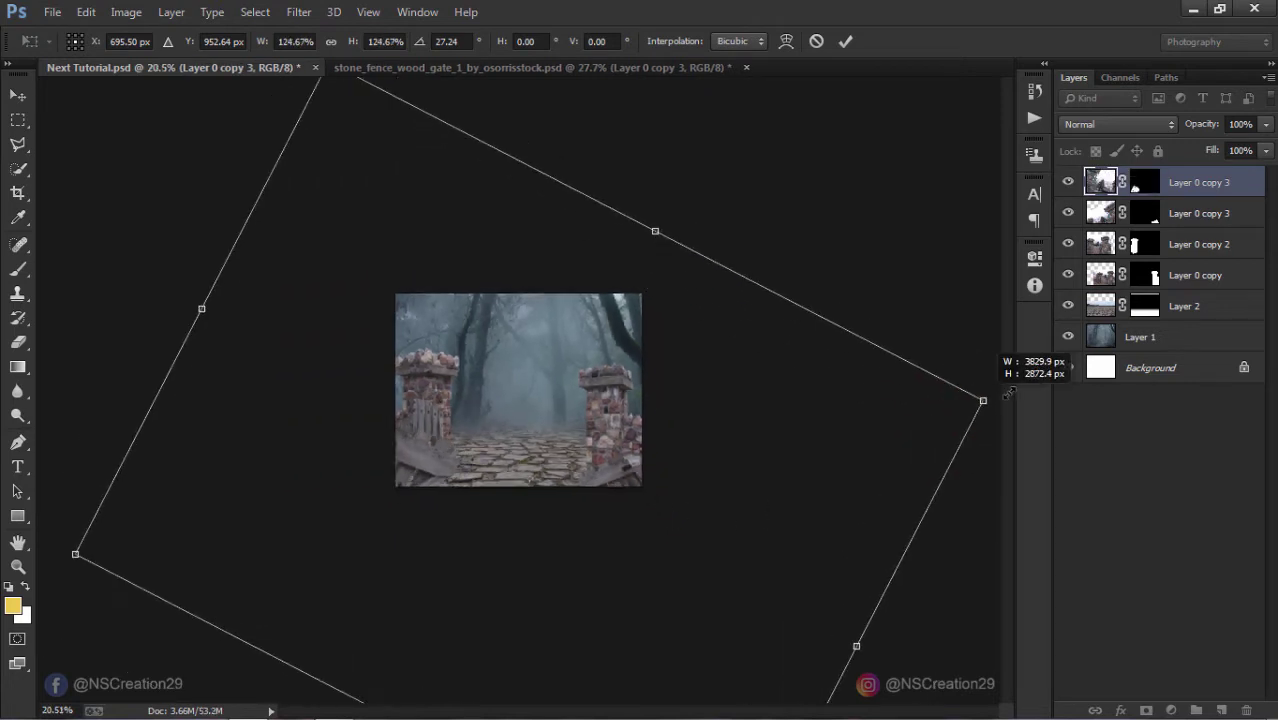
click(840, 44)
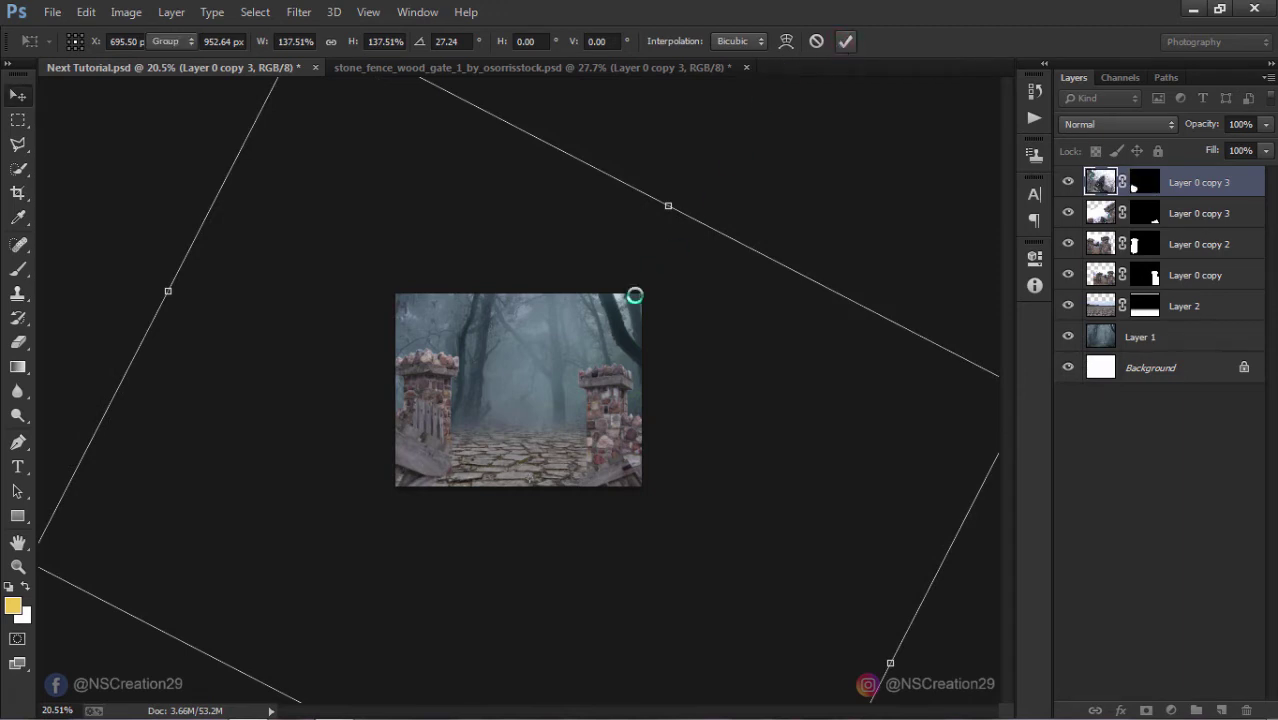
Step: Slide the mirrored boards into place under the left pillar's base
scroll(508, 437, up, 2)
scroll(508, 440, up, 1)
drag(500, 440, 505, 379)
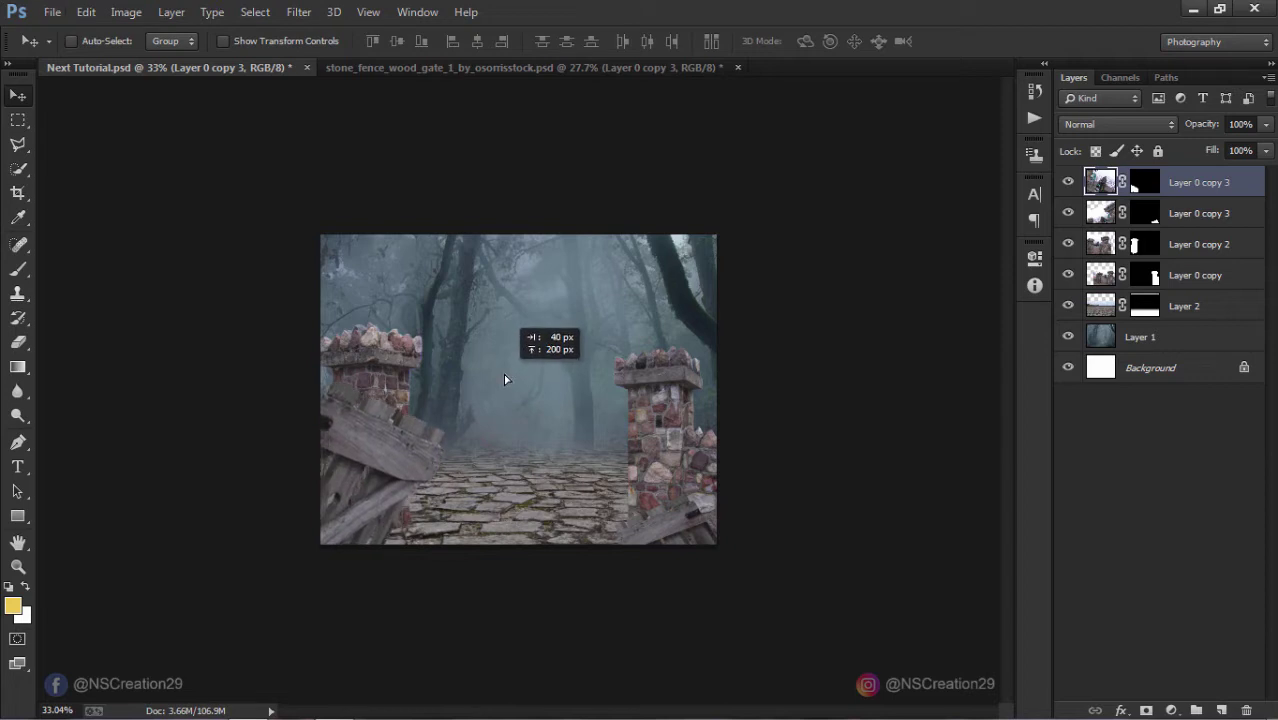
drag(505, 379, 534, 414)
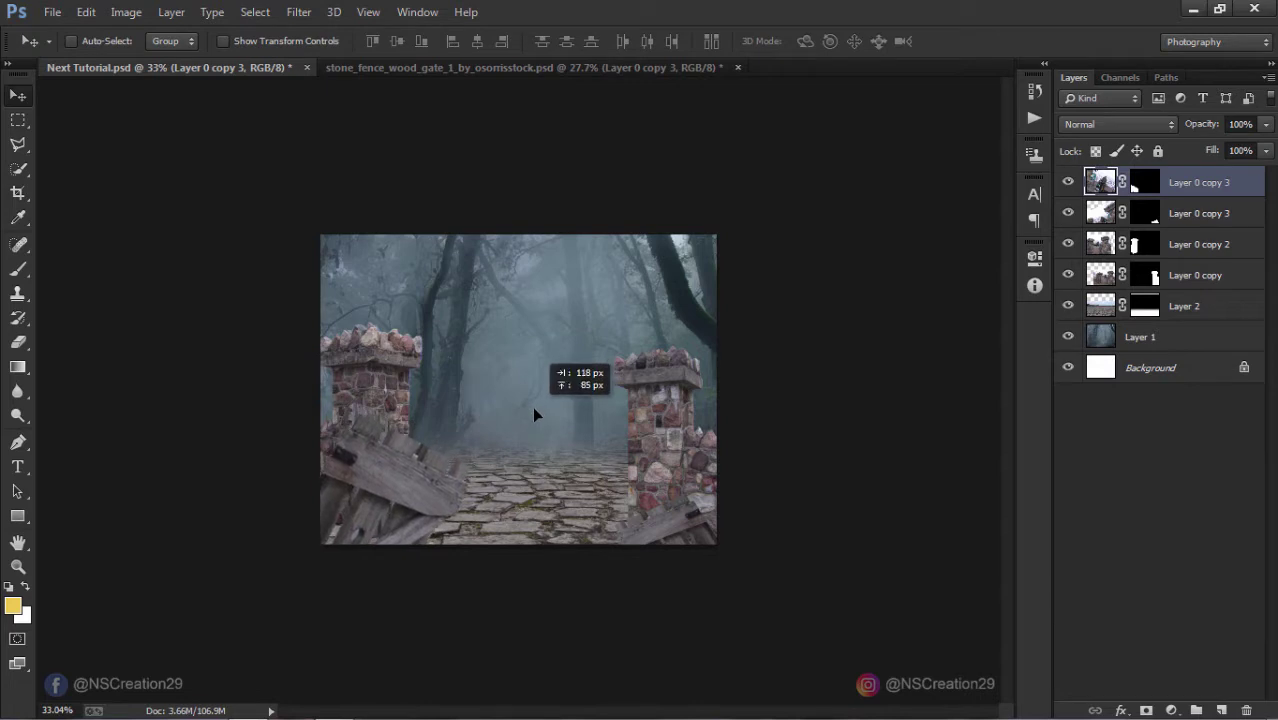
drag(534, 409, 509, 423)
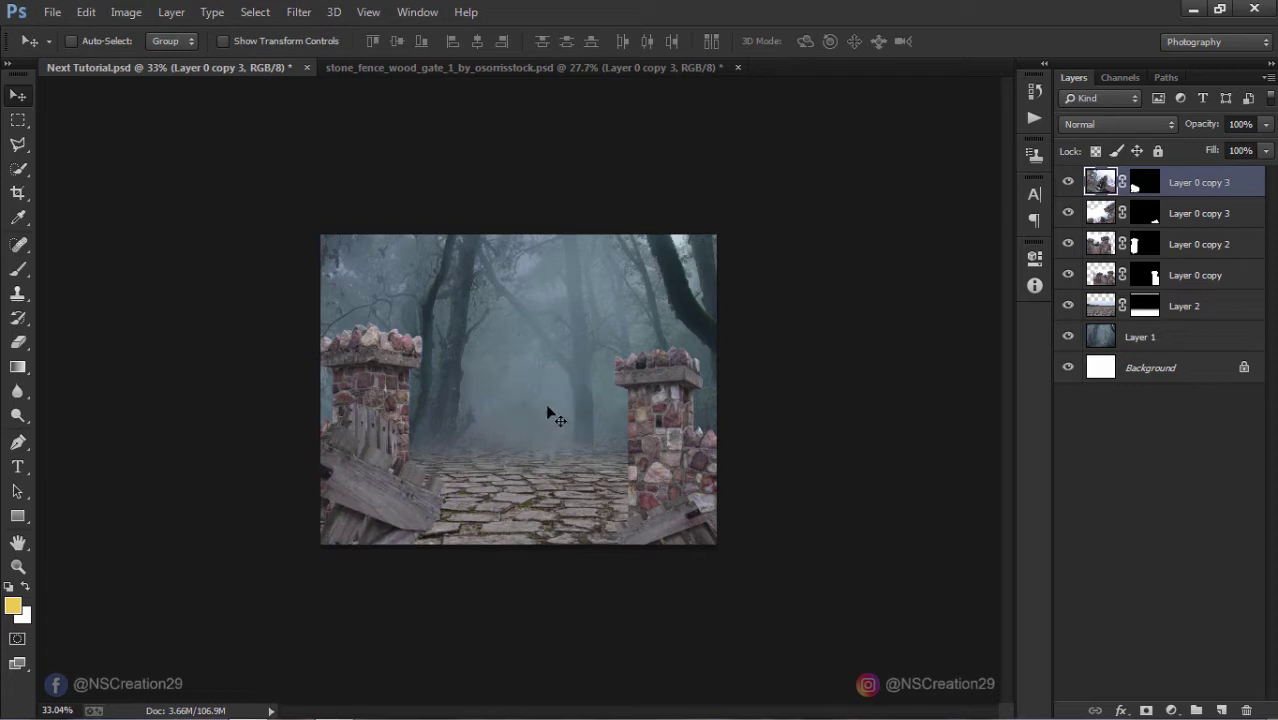
scroll(557, 411, up, 1)
scroll(557, 410, up, 1)
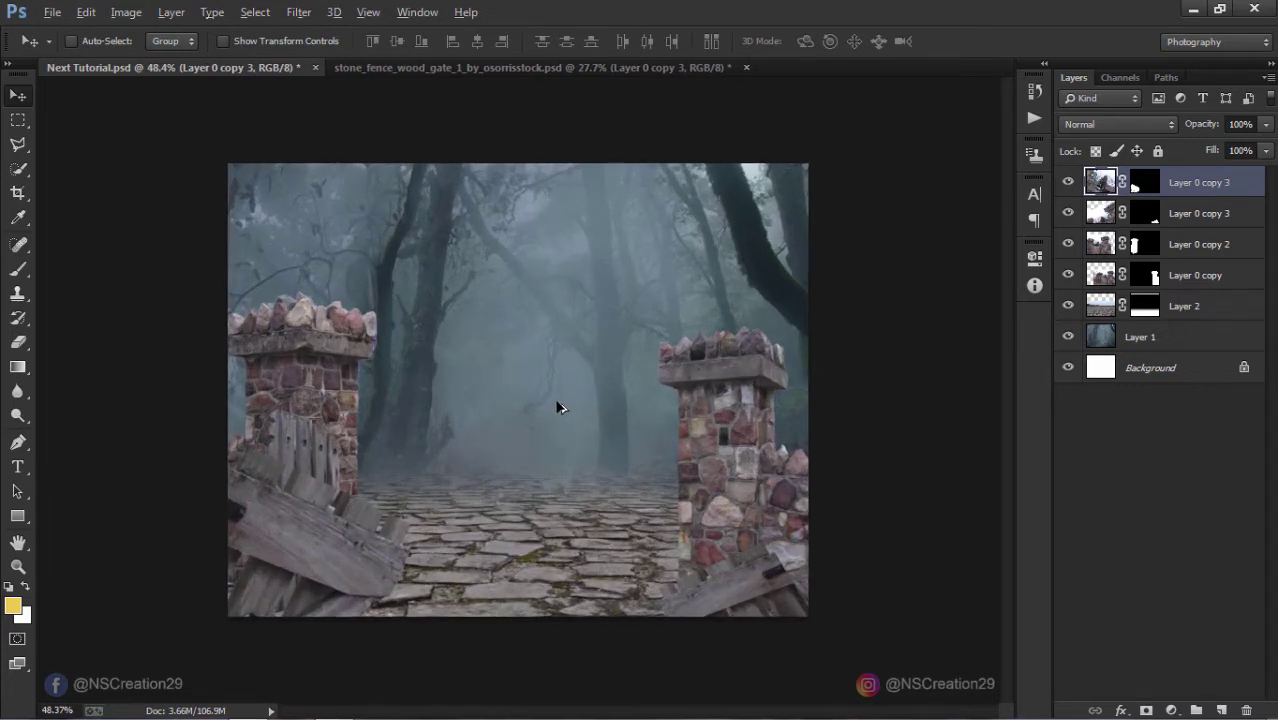
scroll(576, 449, up, 1)
shift+click(1186, 214)
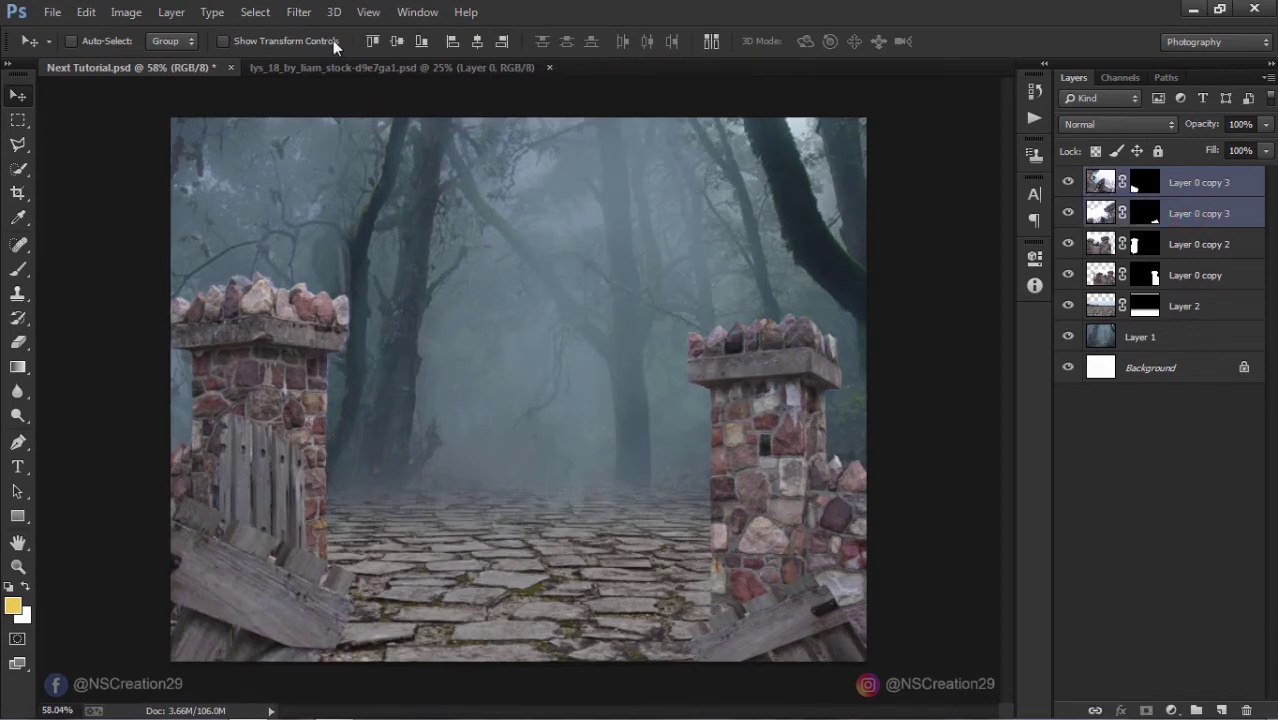
Step: Apply a 4.6-pixel Gaussian Blur to the top Layer 0 copy 3 board layer
click(1100, 182)
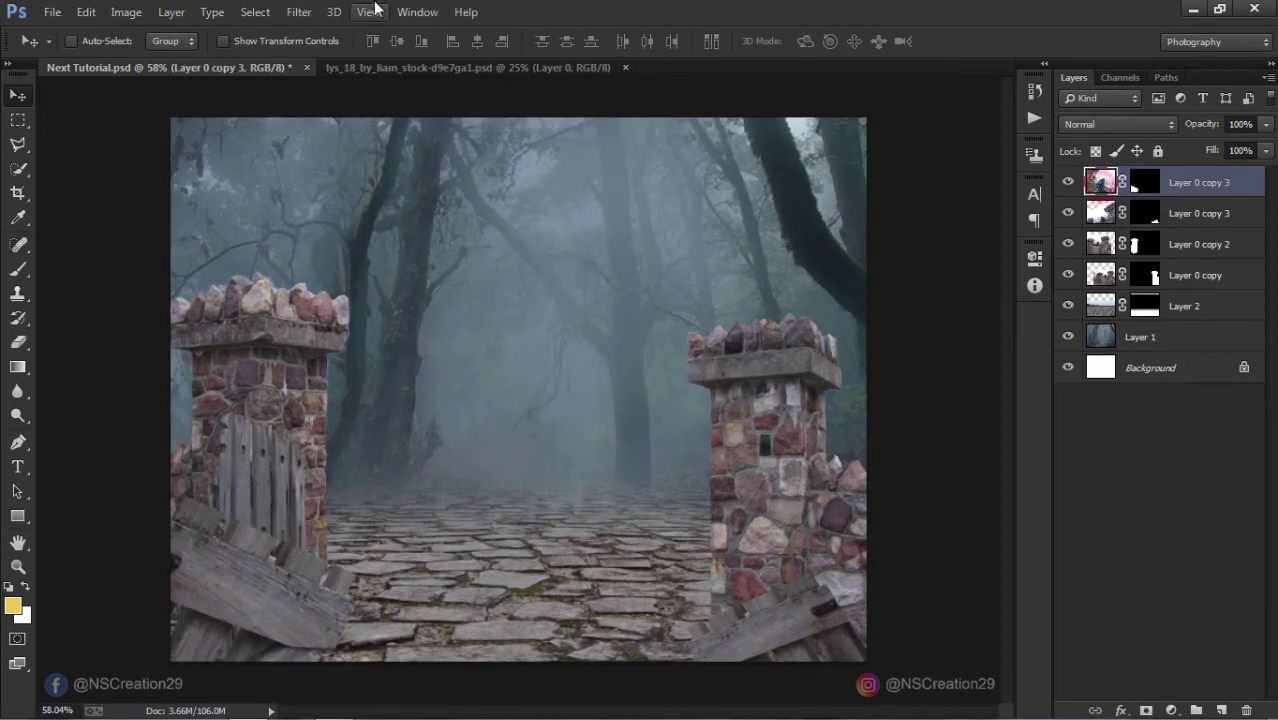
click(304, 11)
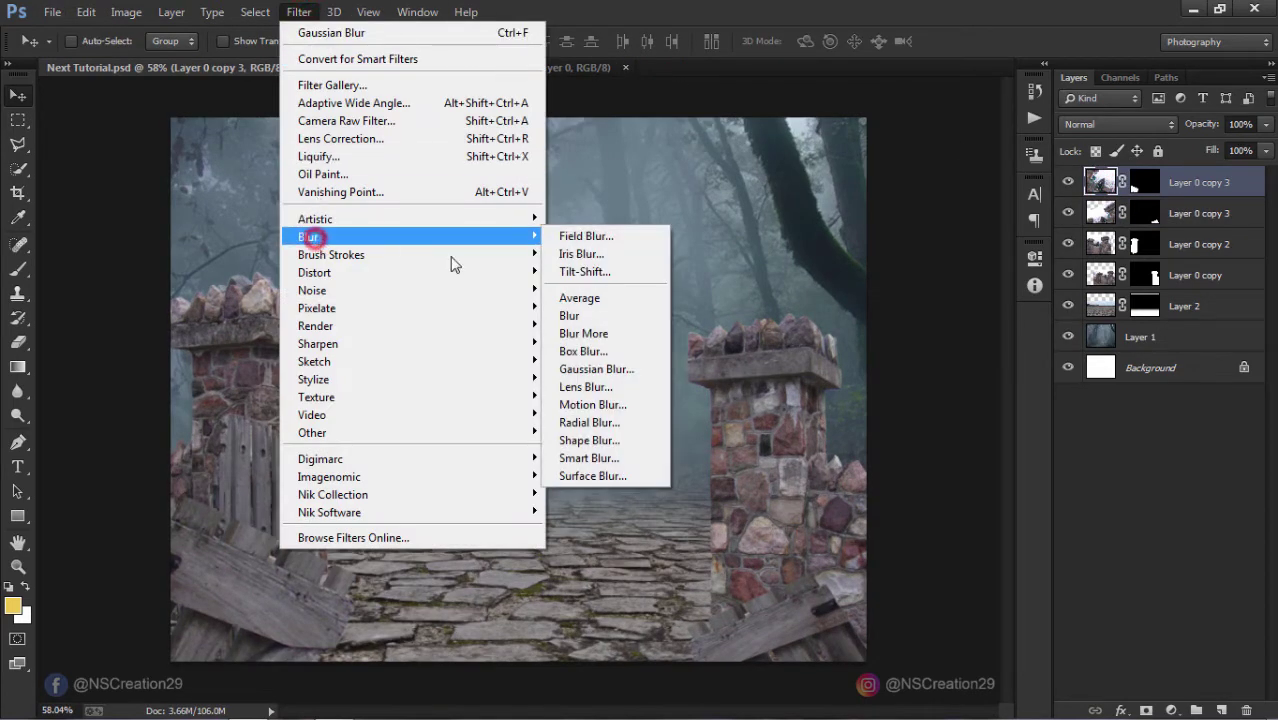
mouse_move(308, 237)
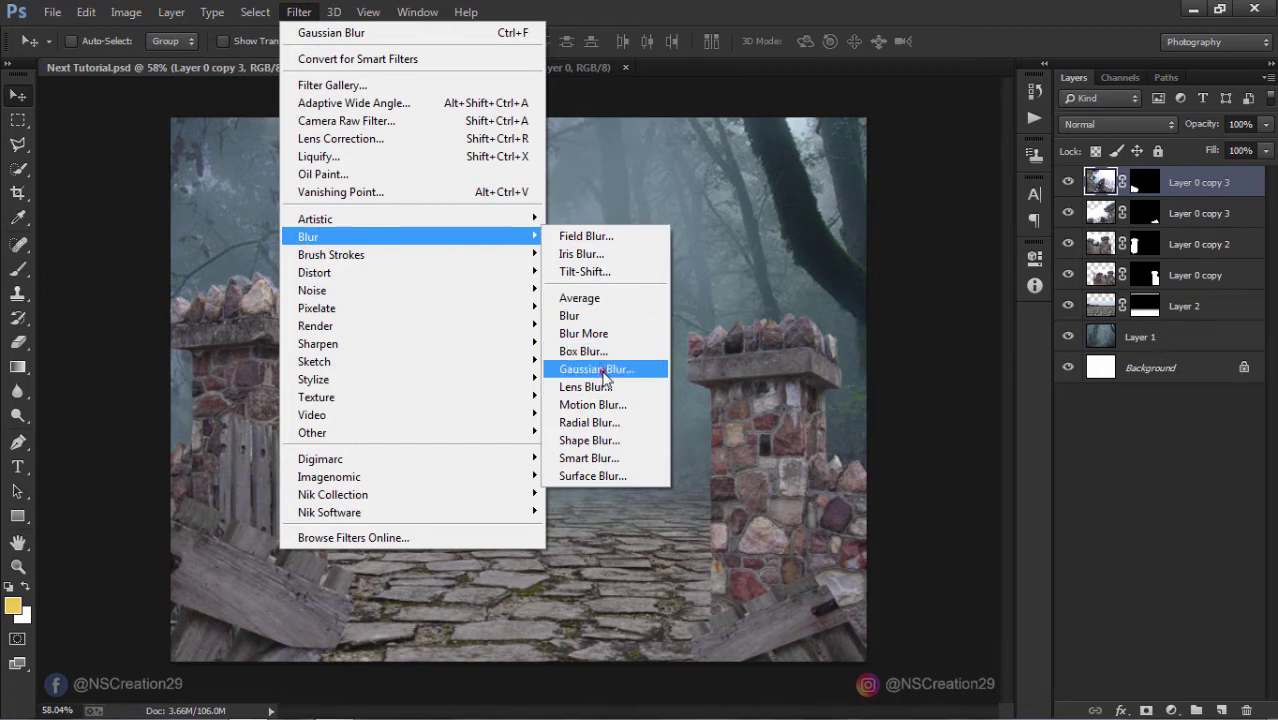
click(601, 370)
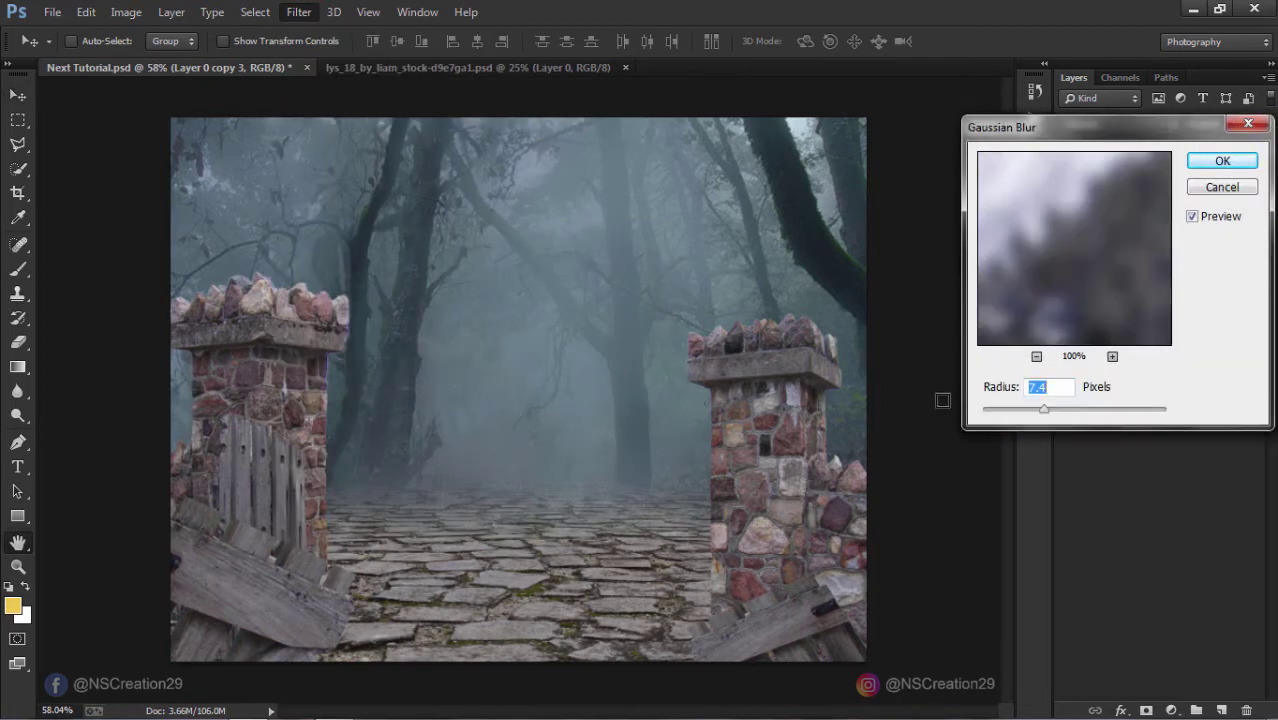
click(1035, 411)
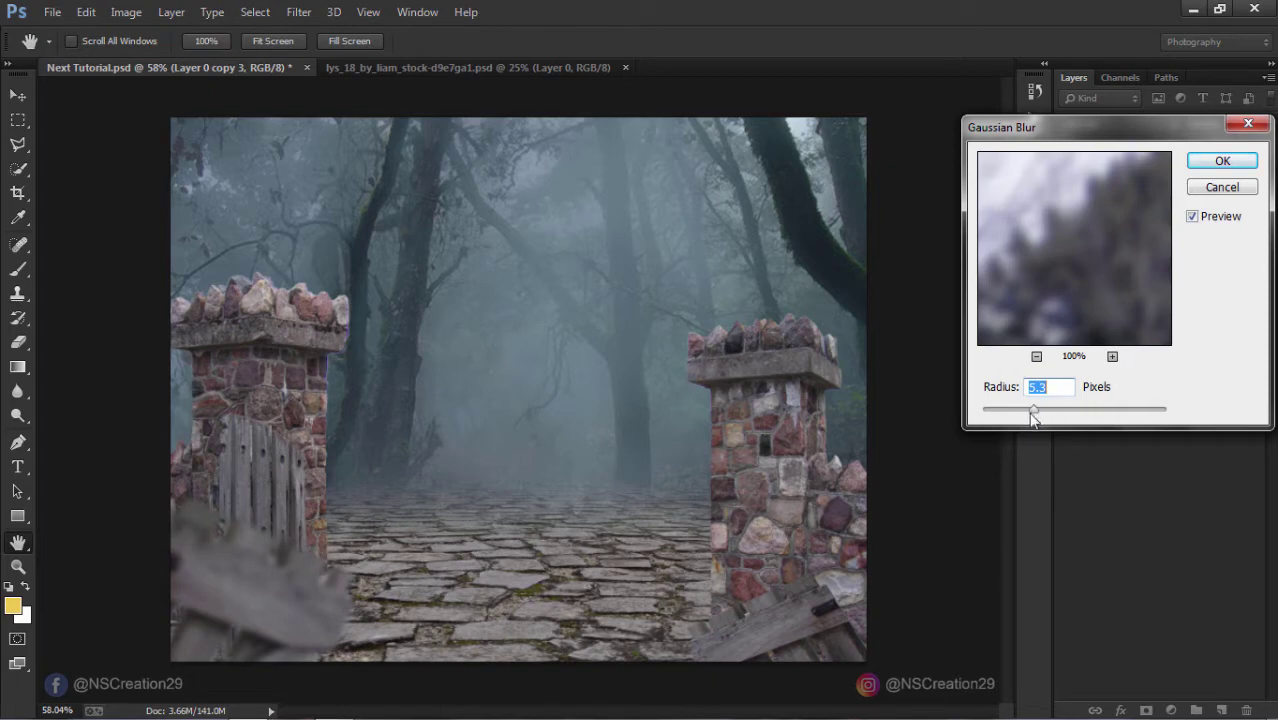
drag(1033, 410, 1028, 410)
click(1205, 163)
Step: Reapply the same Gaussian Blur to the other Layer 0 copy 3 board layer
click(1158, 214)
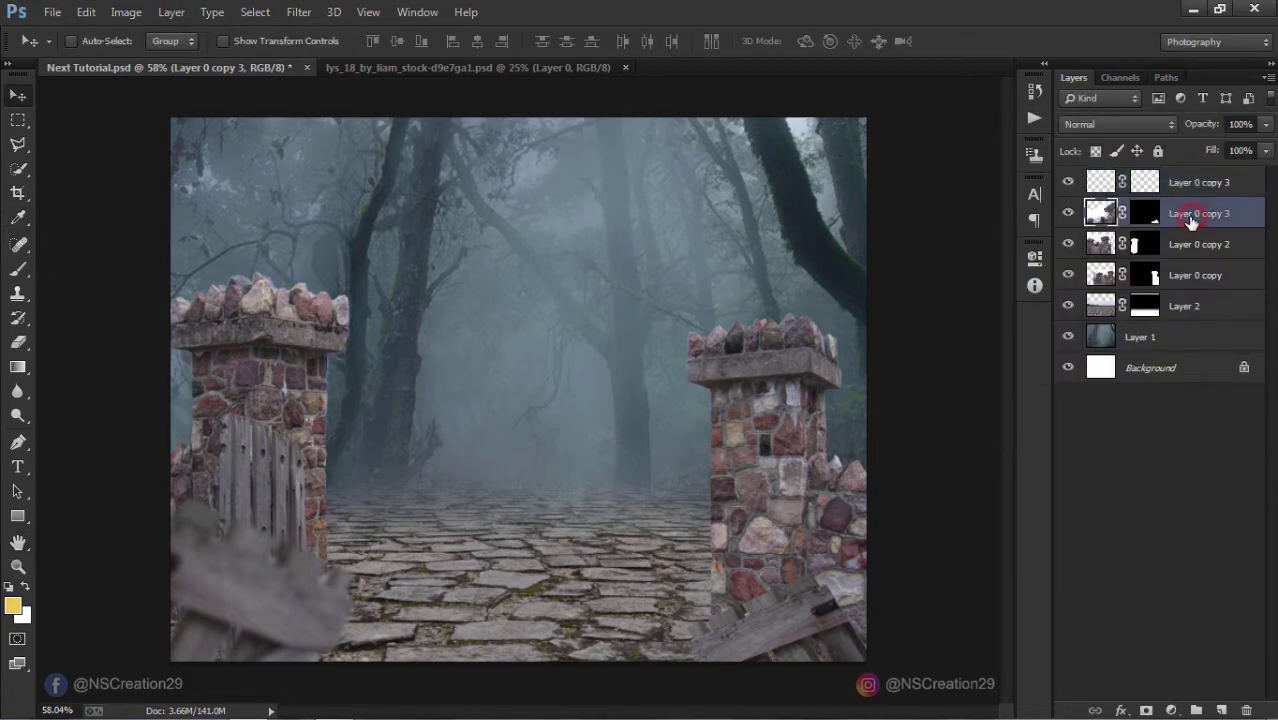
click(299, 12)
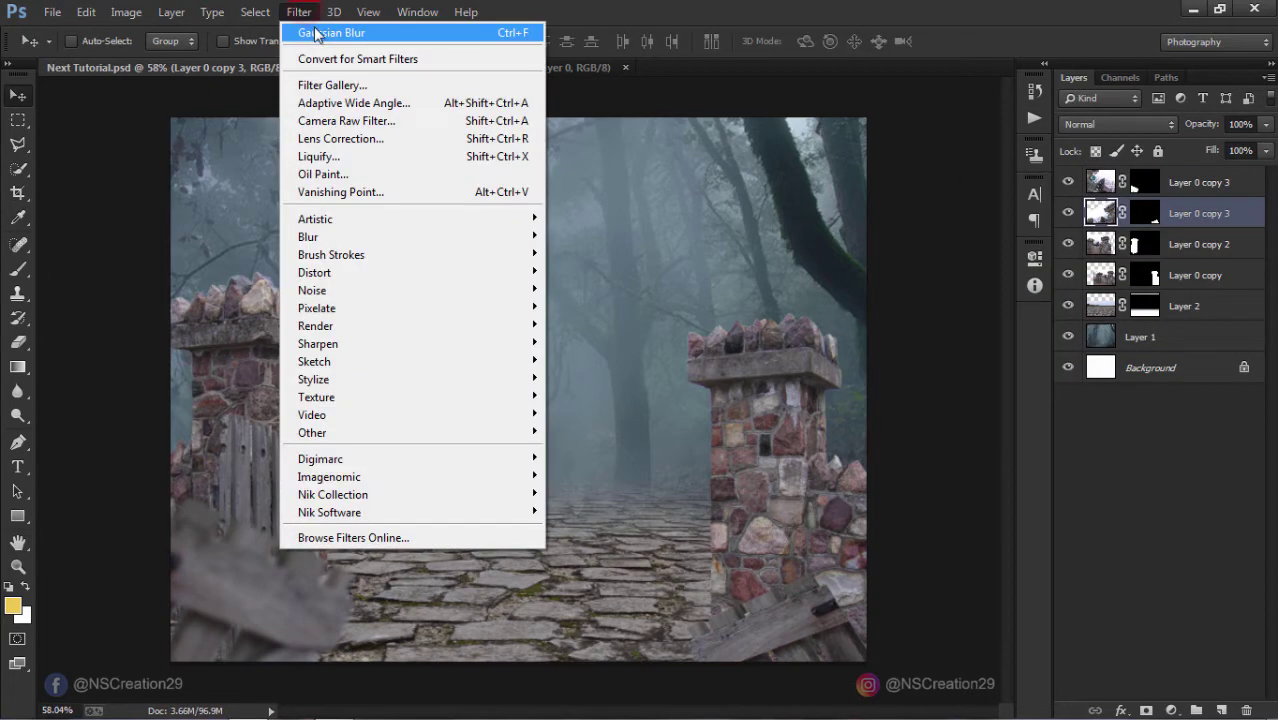
click(316, 33)
scroll(465, 263, down, 1)
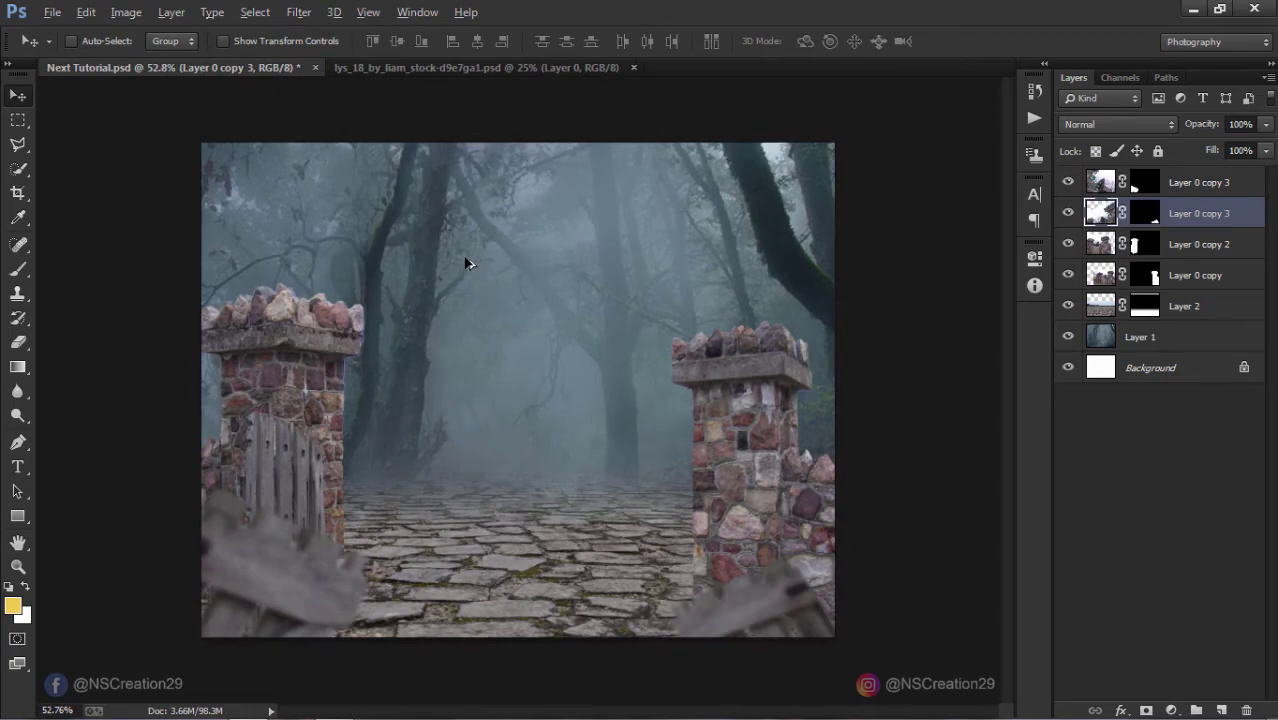
key(alt)
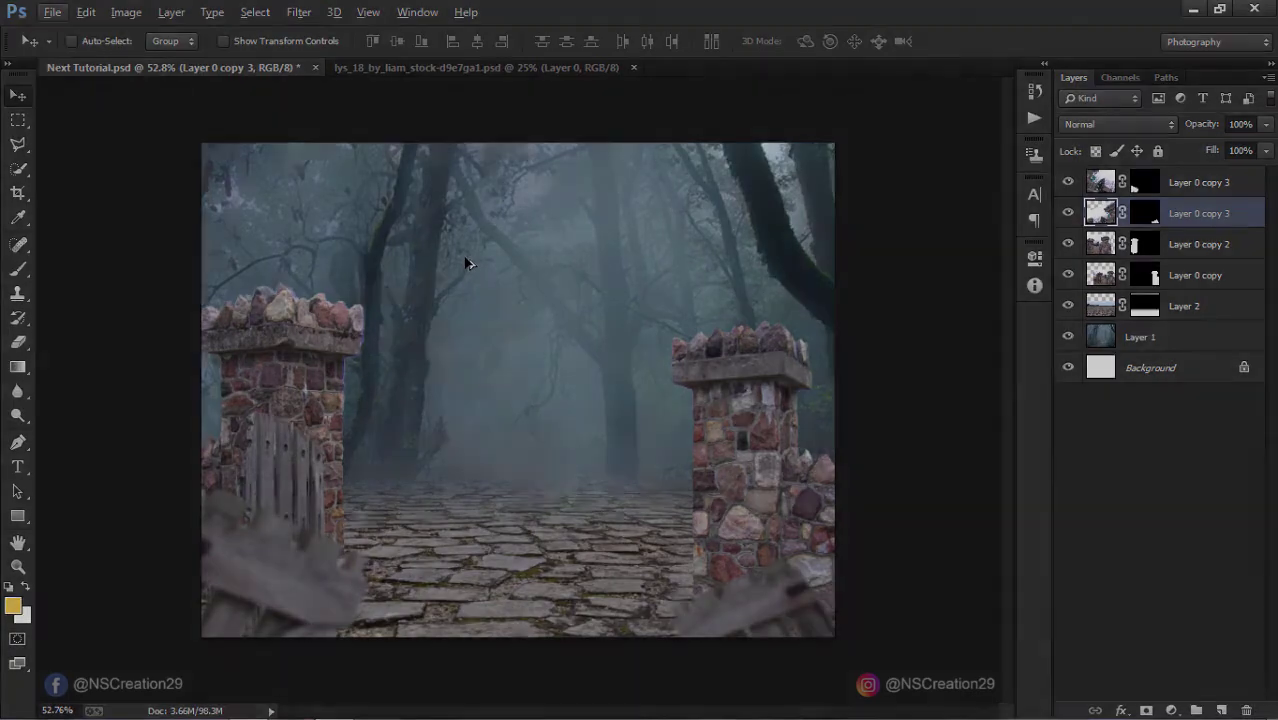
Step: Scale the woman on Layer 3 to about 20.4% and seat her on the path between the pillars
key(ctrl+0)
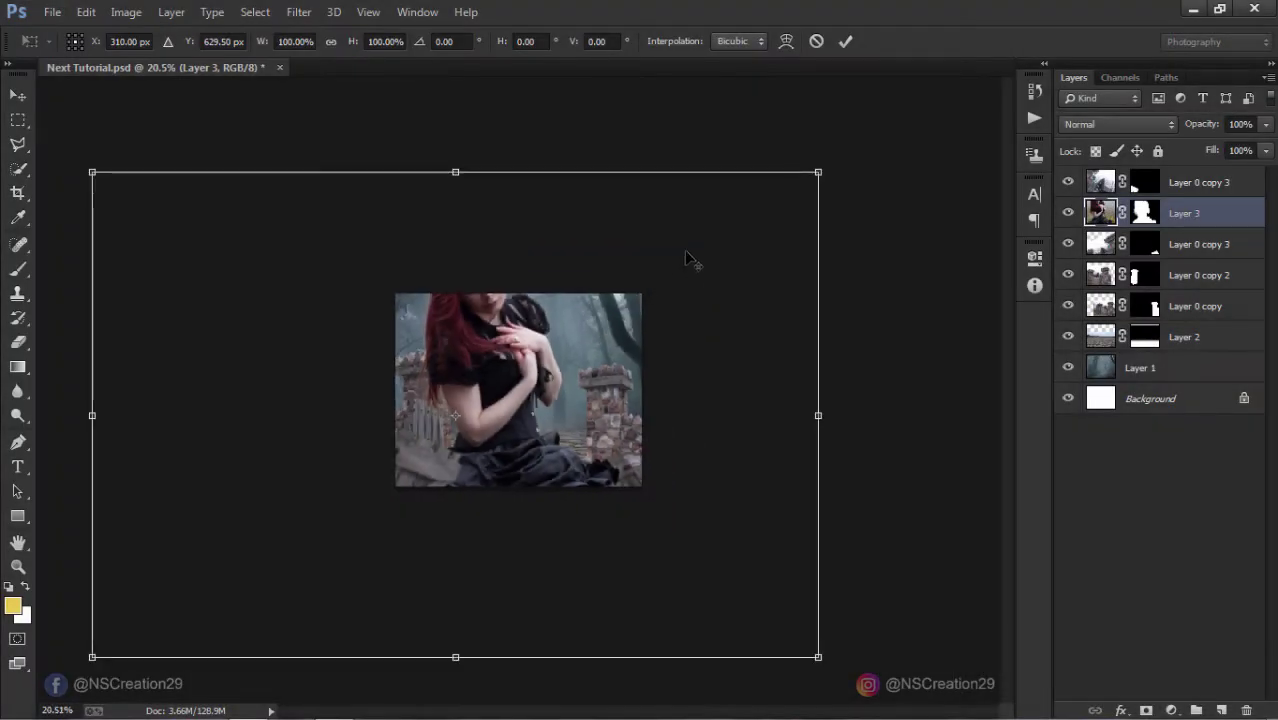
mouse_move(817, 172)
mouse_down()
mouse_move(547, 392)
mouse_move(512, 400)
mouse_move(557, 410)
mouse_move(549, 402)
mouse_up()
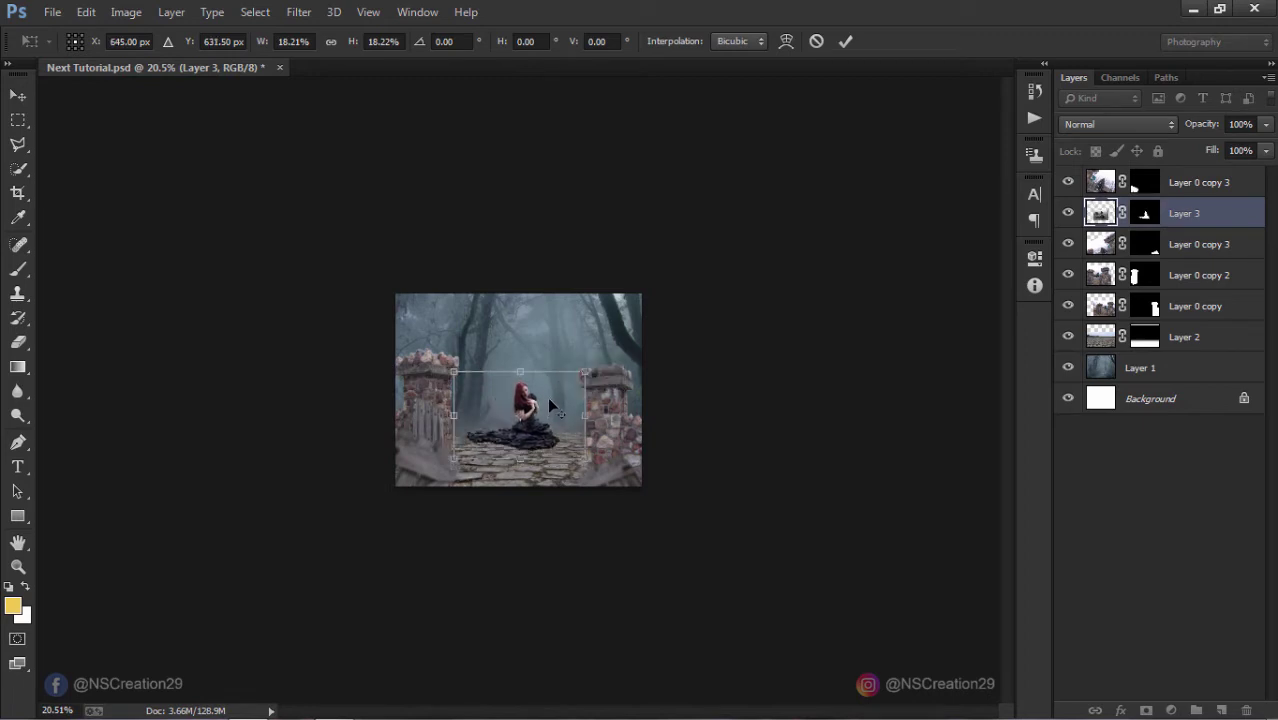
scroll(550, 403, up, 1)
scroll(548, 395, up, 1)
scroll(548, 394, up, 1)
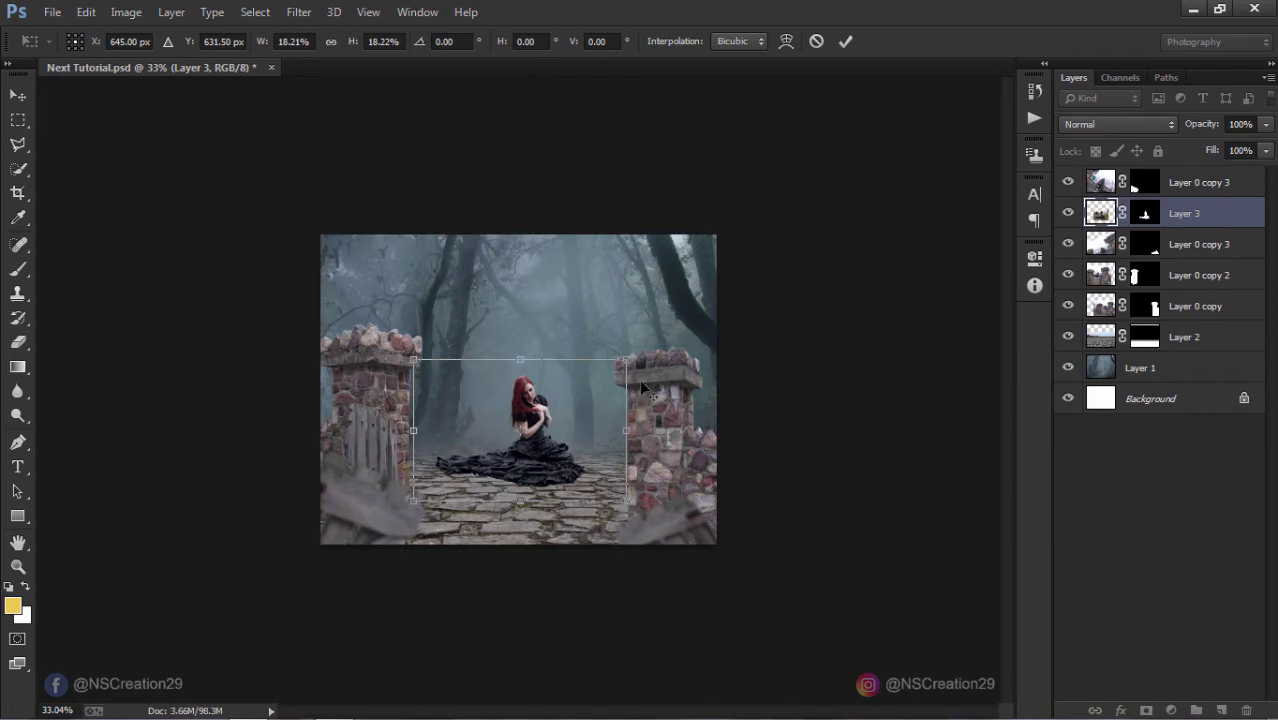
drag(625, 358, 639, 352)
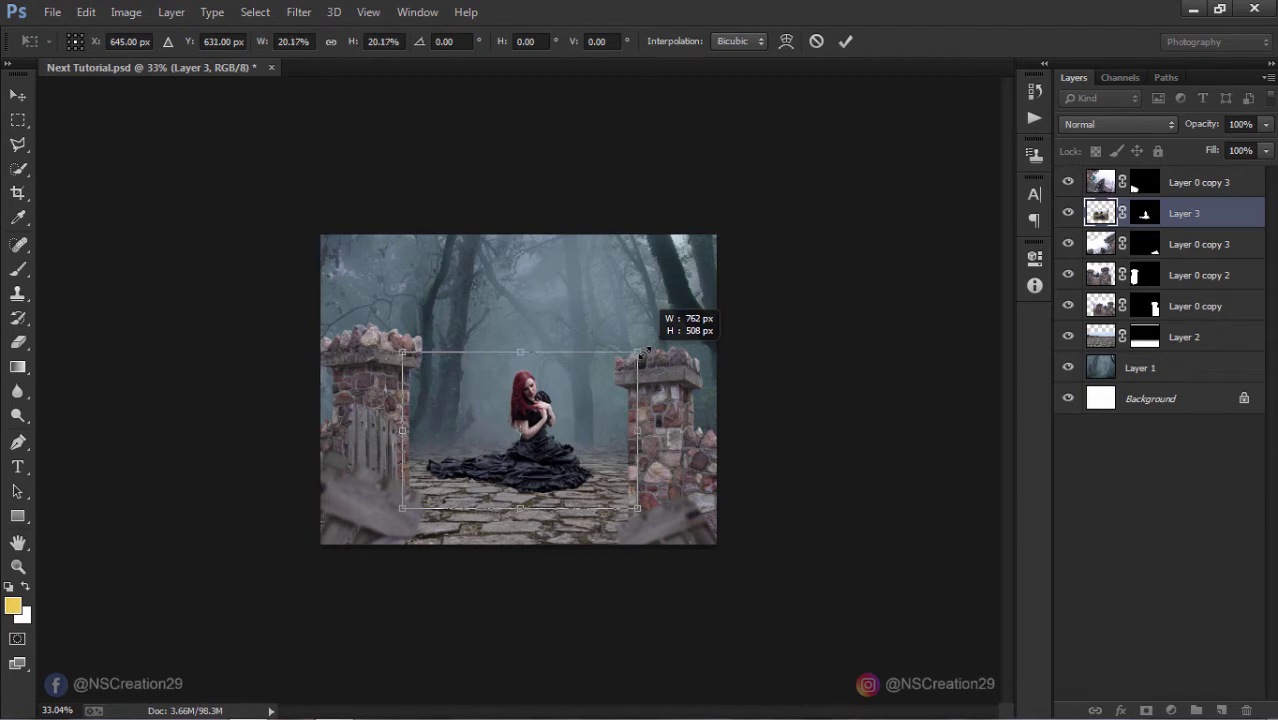
drag(640, 352, 641, 350)
click(844, 41)
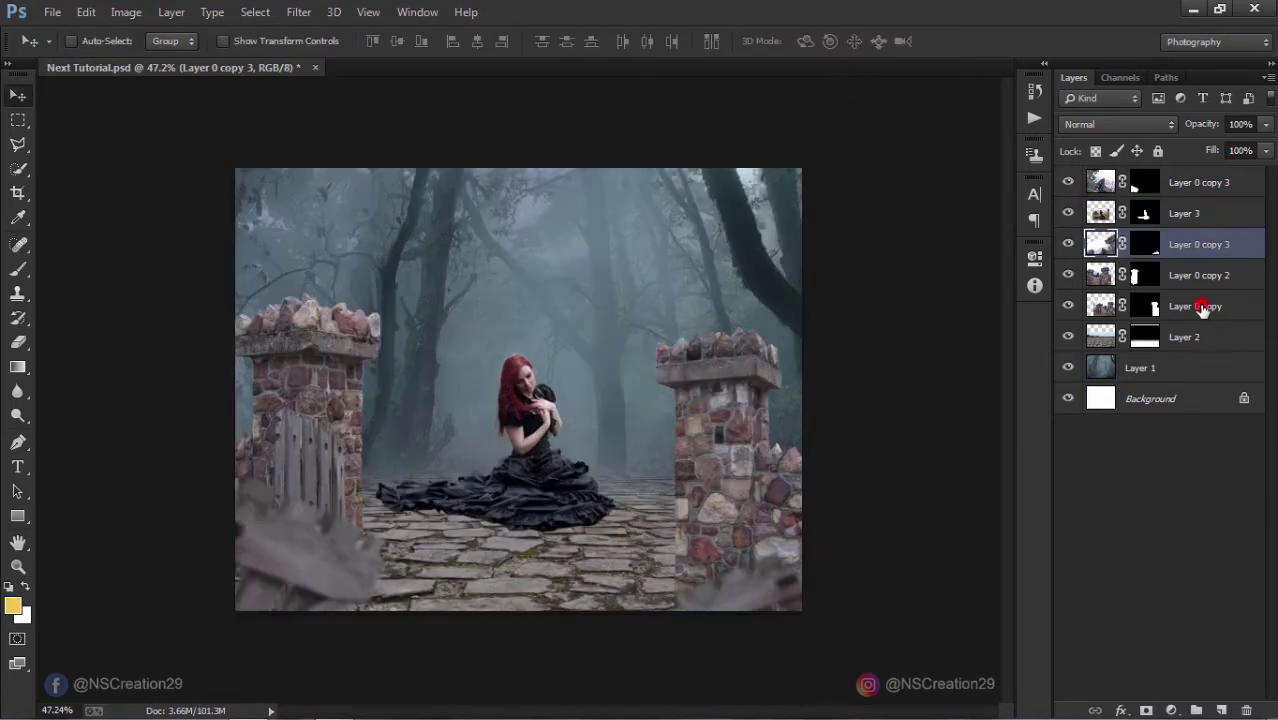
Step: Merge the pillar and fence Layer 0 copy layers into one layer
click(1203, 308)
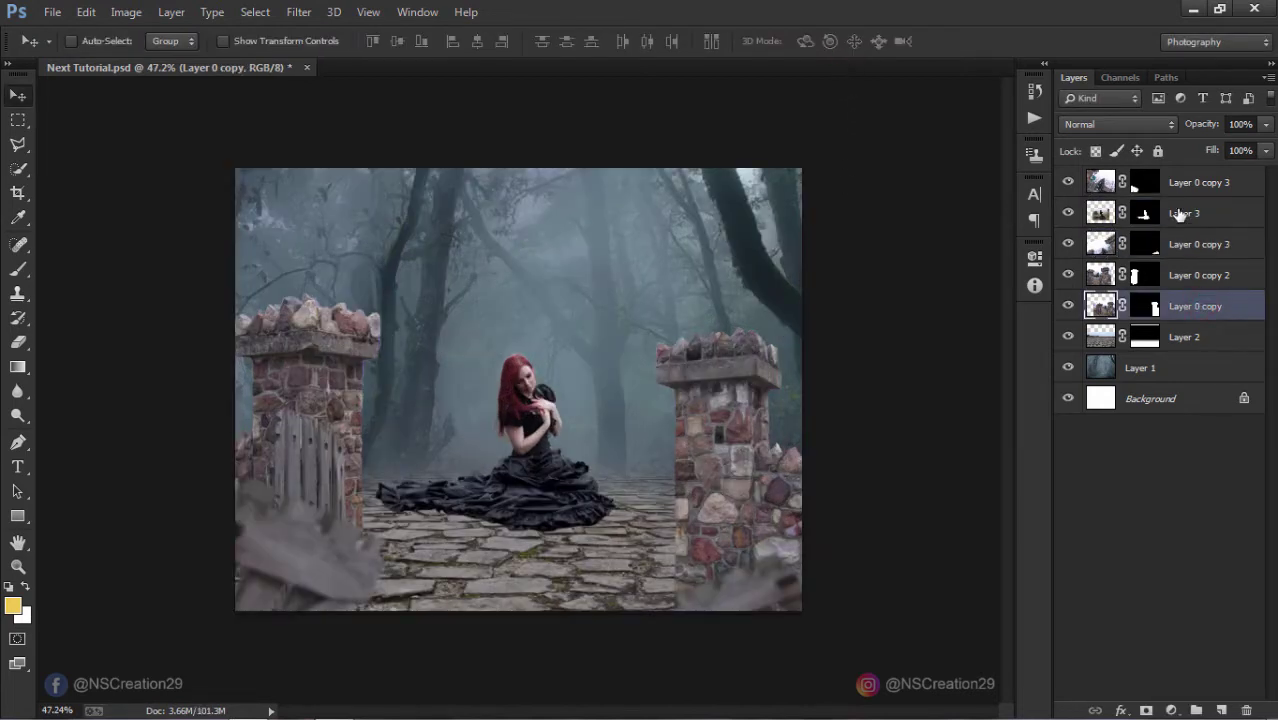
shift+click(1218, 211)
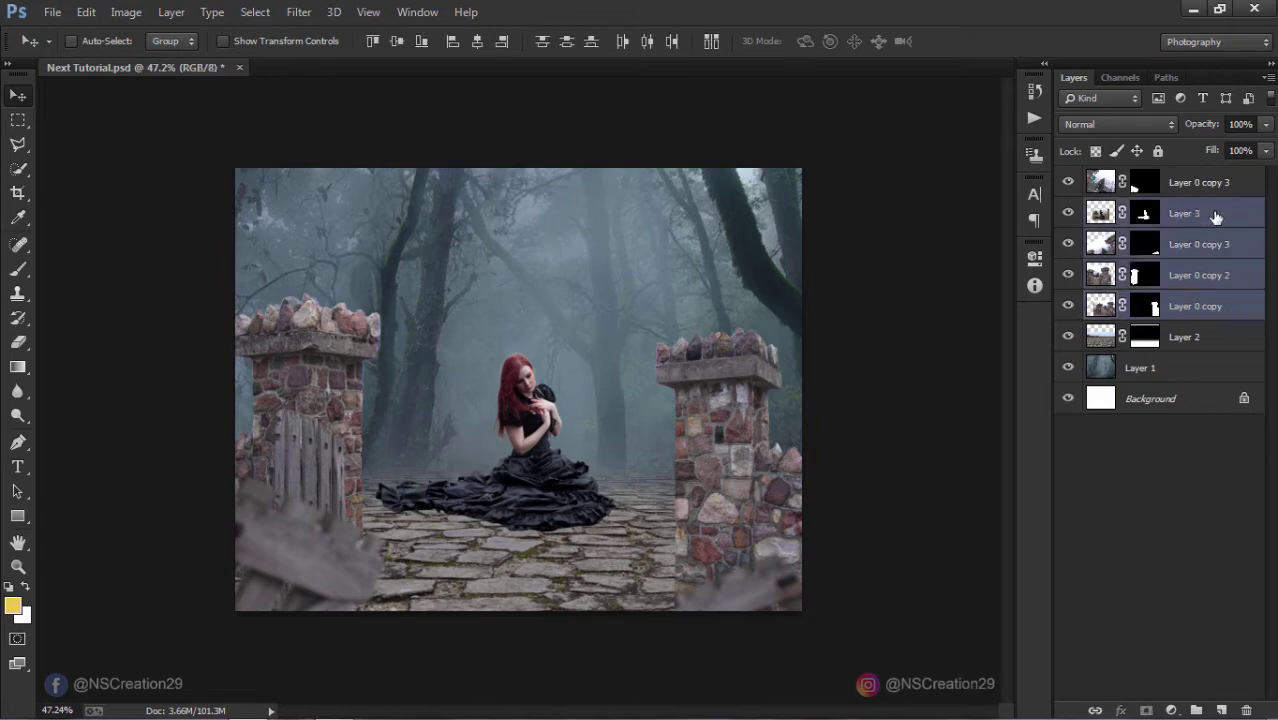
ctrl+click(1213, 211)
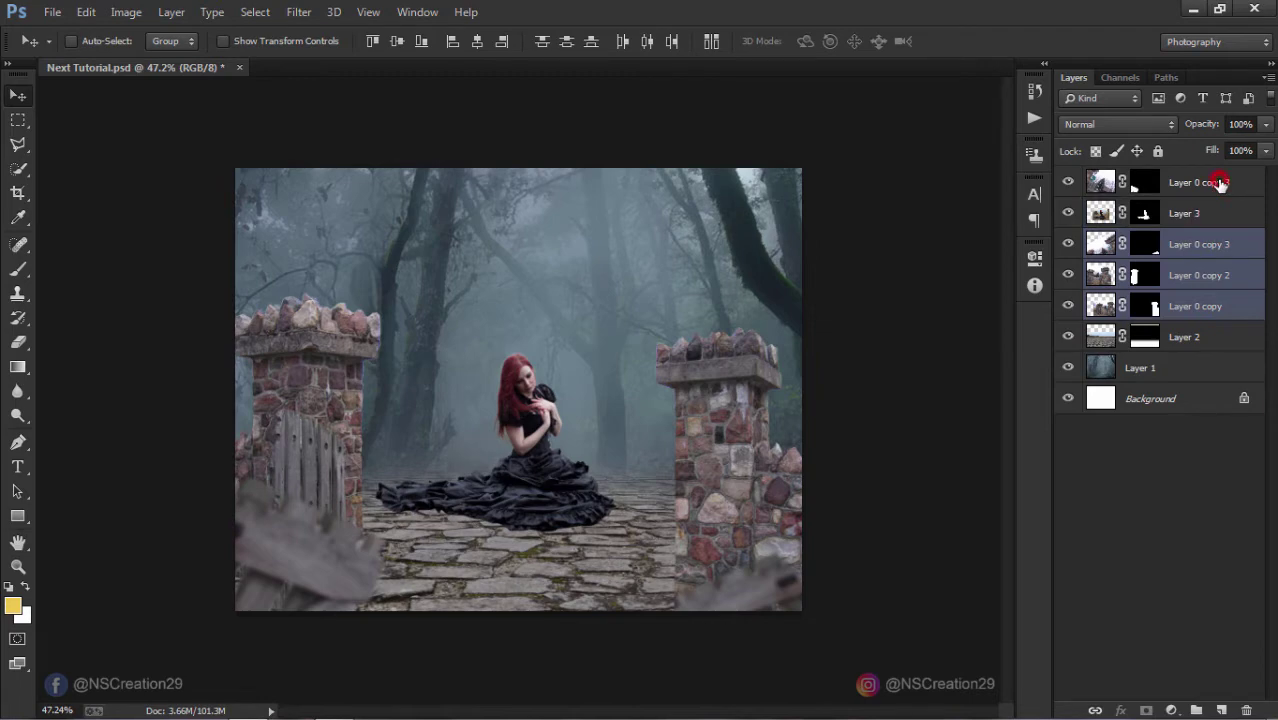
ctrl+click(1218, 183)
right_click(1215, 183)
click(932, 575)
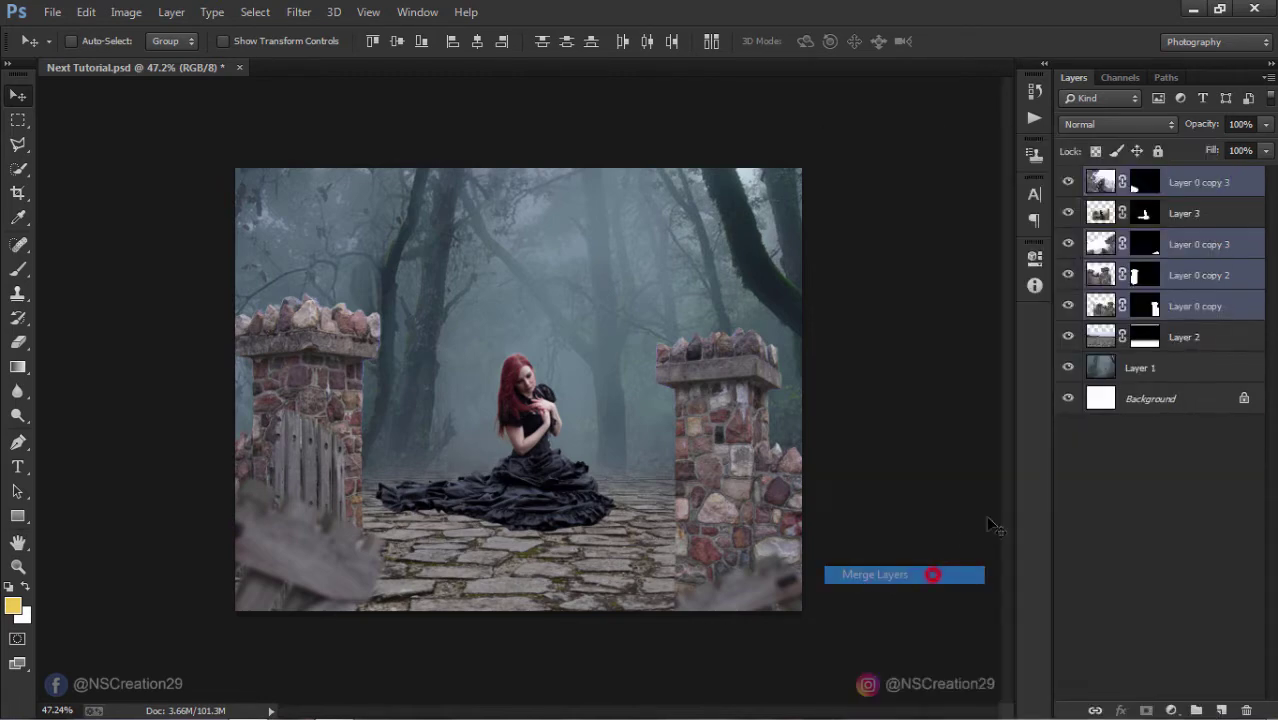
Step: Move the merged layer below Layer 3 and put the lantern's Layer 4 above the woman
drag(1146, 182, 1148, 213)
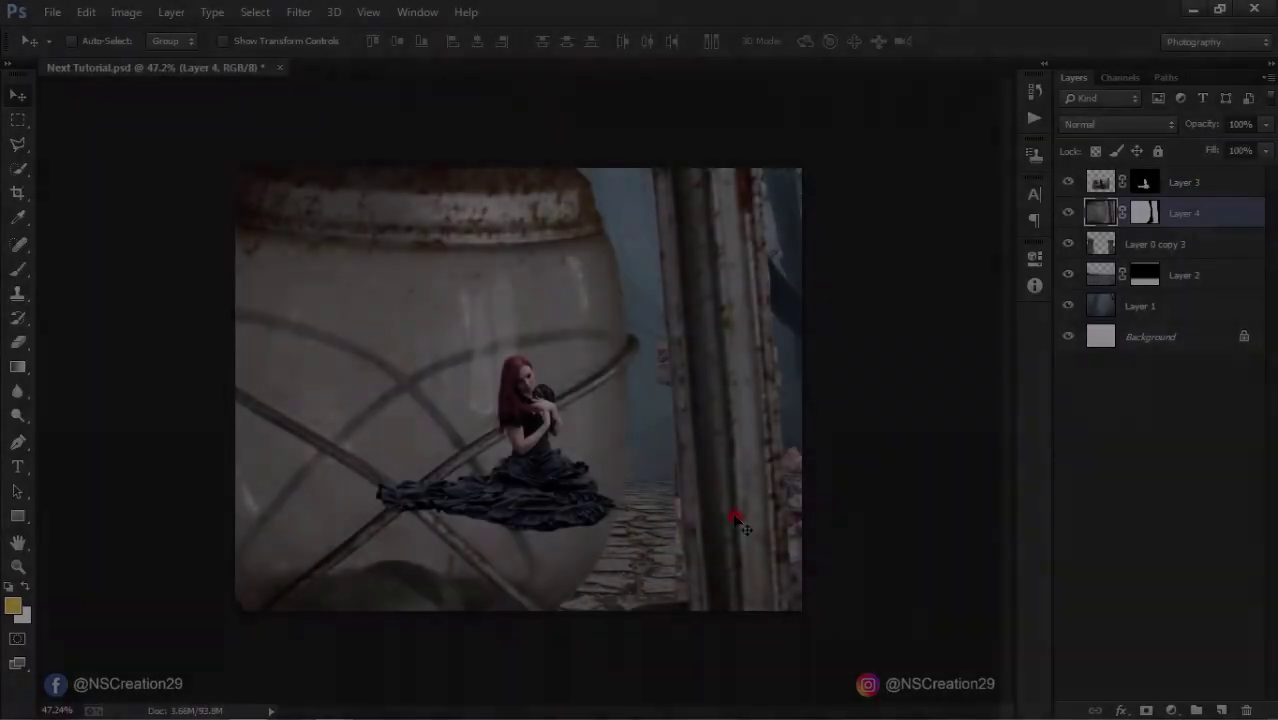
scroll(735, 518, down, 3)
scroll(735, 518, down, 1)
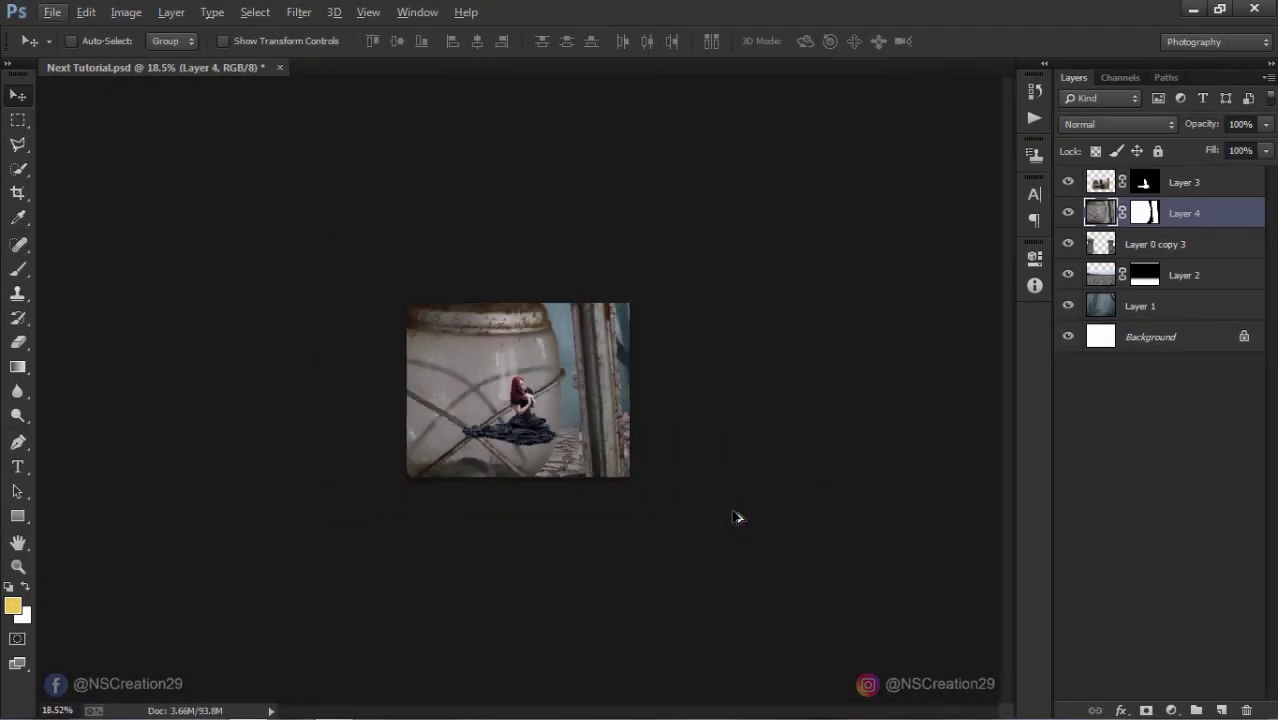
drag(1212, 213, 1212, 178)
Step: Scale the lantern to about 4% and place it on the path beside the right pillar
key(ctrl+t)
scroll(707, 176, down, 1)
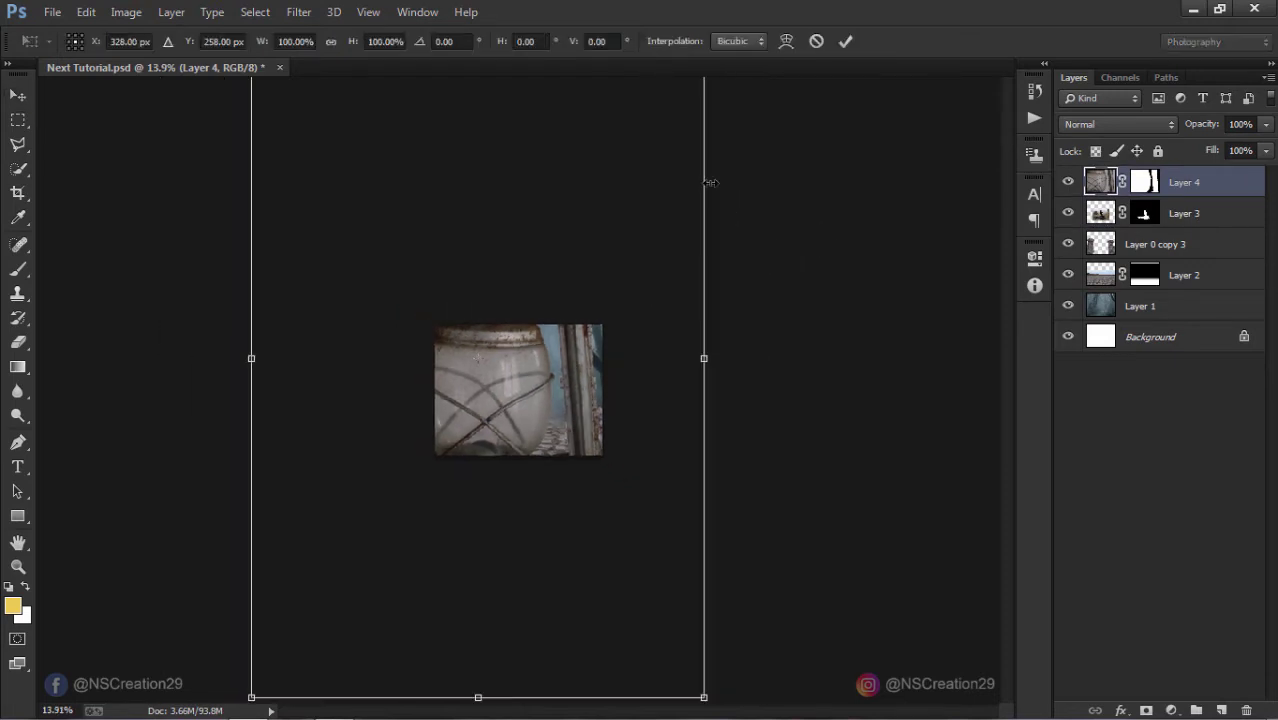
scroll(699, 167, down, 1)
drag(670, 87, 498, 342)
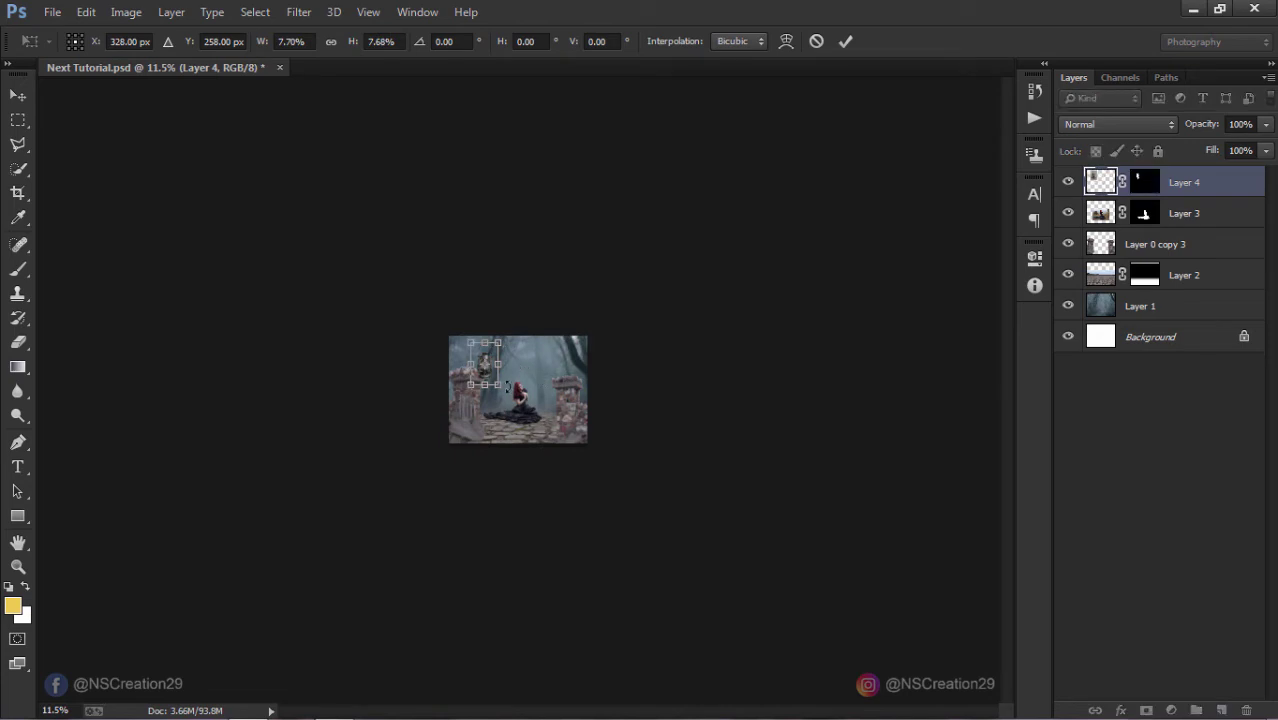
drag(502, 387, 492, 379)
scroll(500, 386, up, 2)
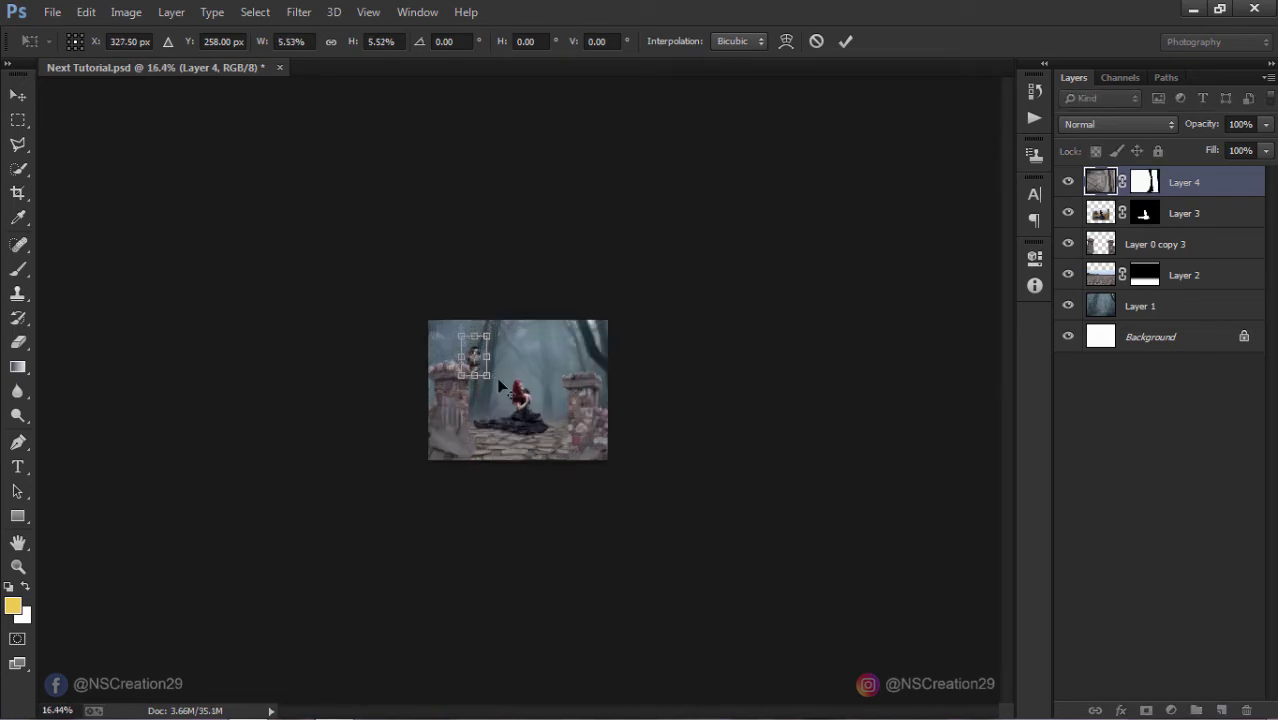
scroll(500, 386, up, 4)
scroll(498, 385, up, 3)
scroll(498, 385, up, 2)
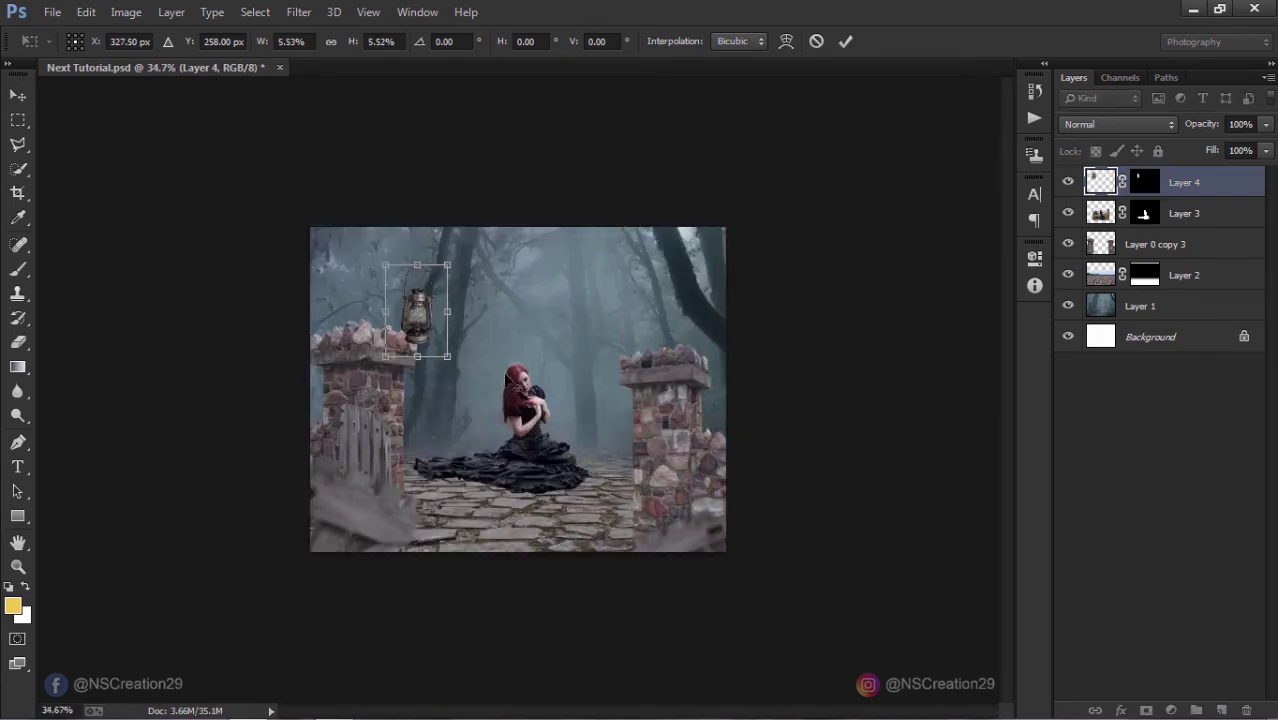
mouse_move(426, 334)
mouse_down()
mouse_move(624, 471)
mouse_move(622, 487)
mouse_up()
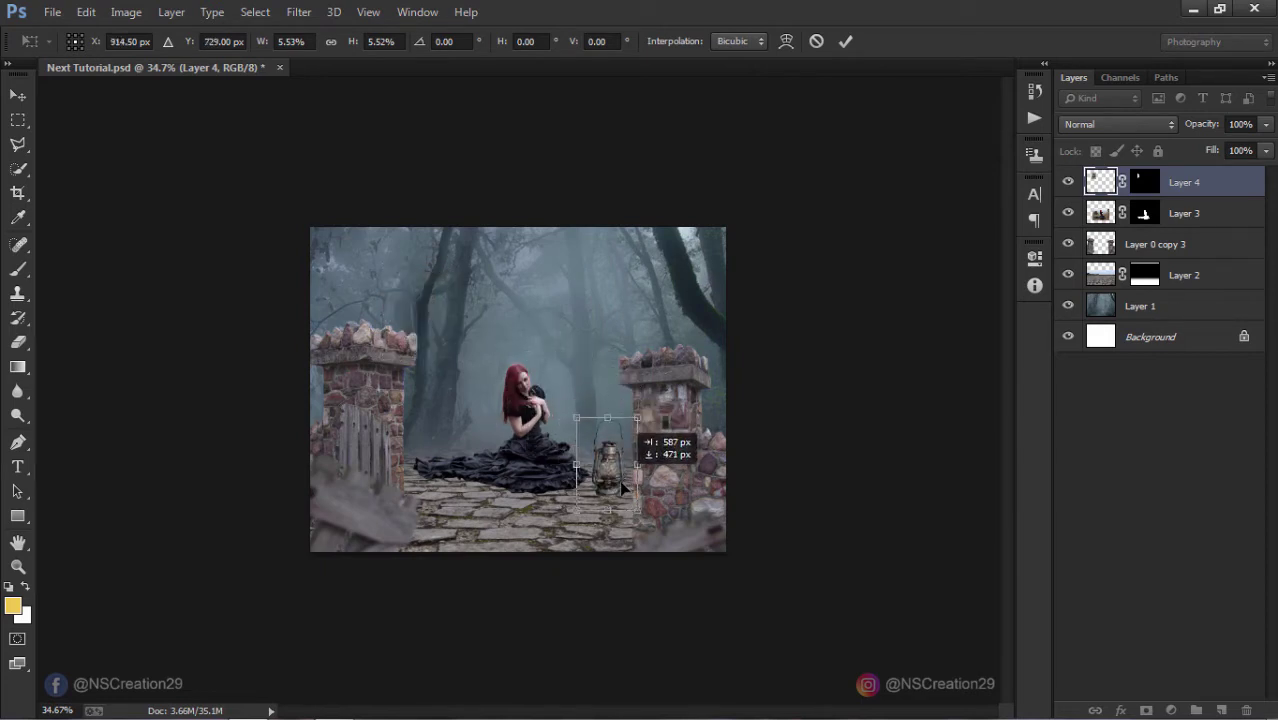
drag(637, 417, 637, 426)
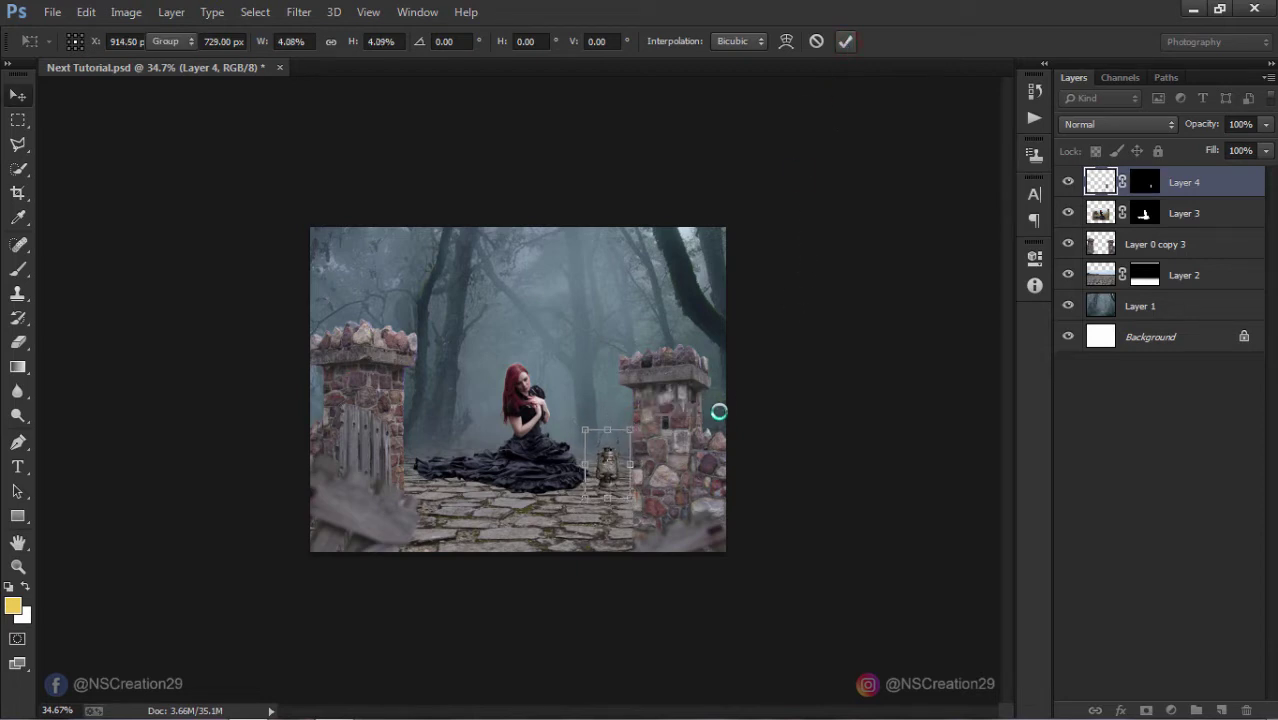
click(1176, 310)
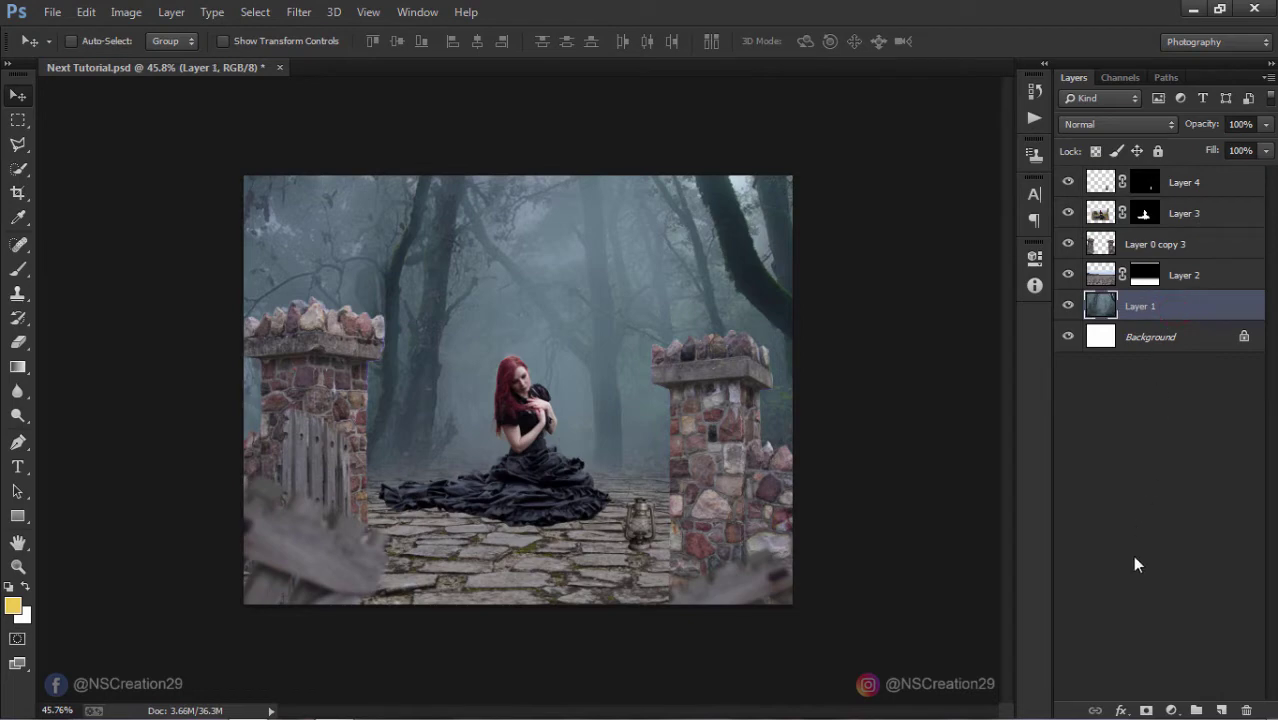
Step: Add a Brightness/Contrast adjustment above Layer 1 with Brightness -62 and Contrast about 24
click(1171, 710)
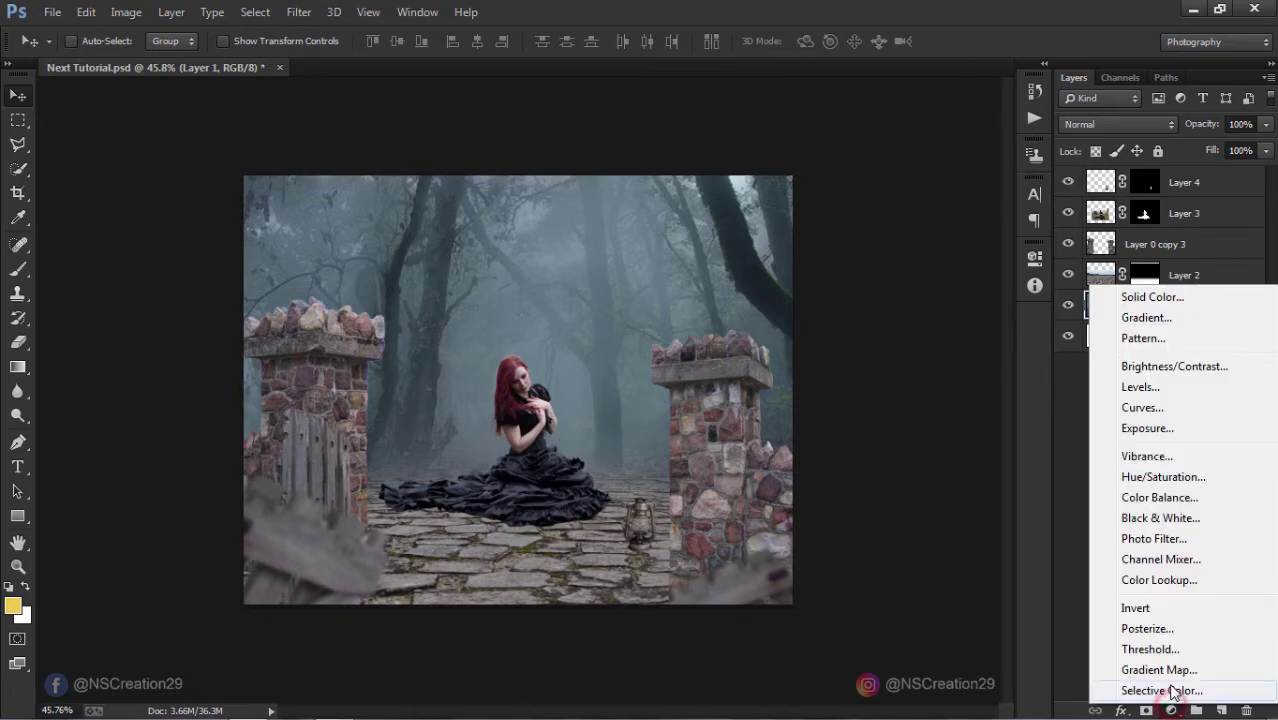
click(1159, 371)
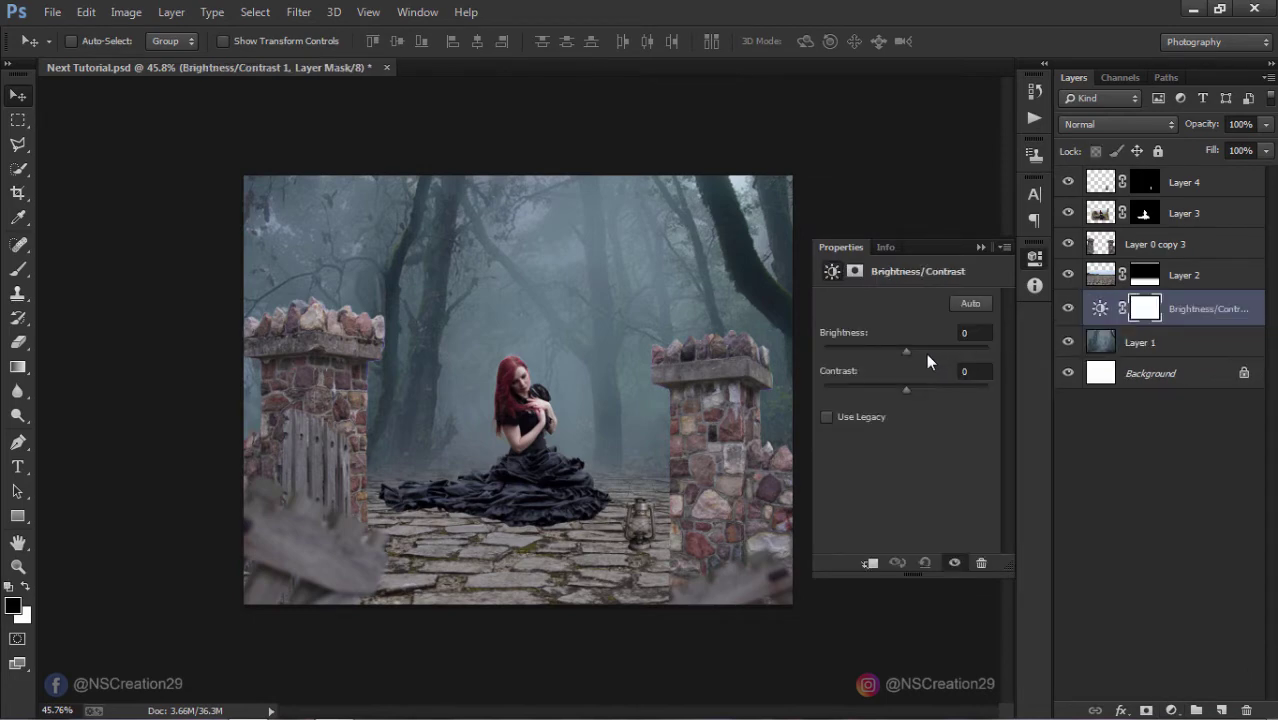
drag(906, 352, 888, 351)
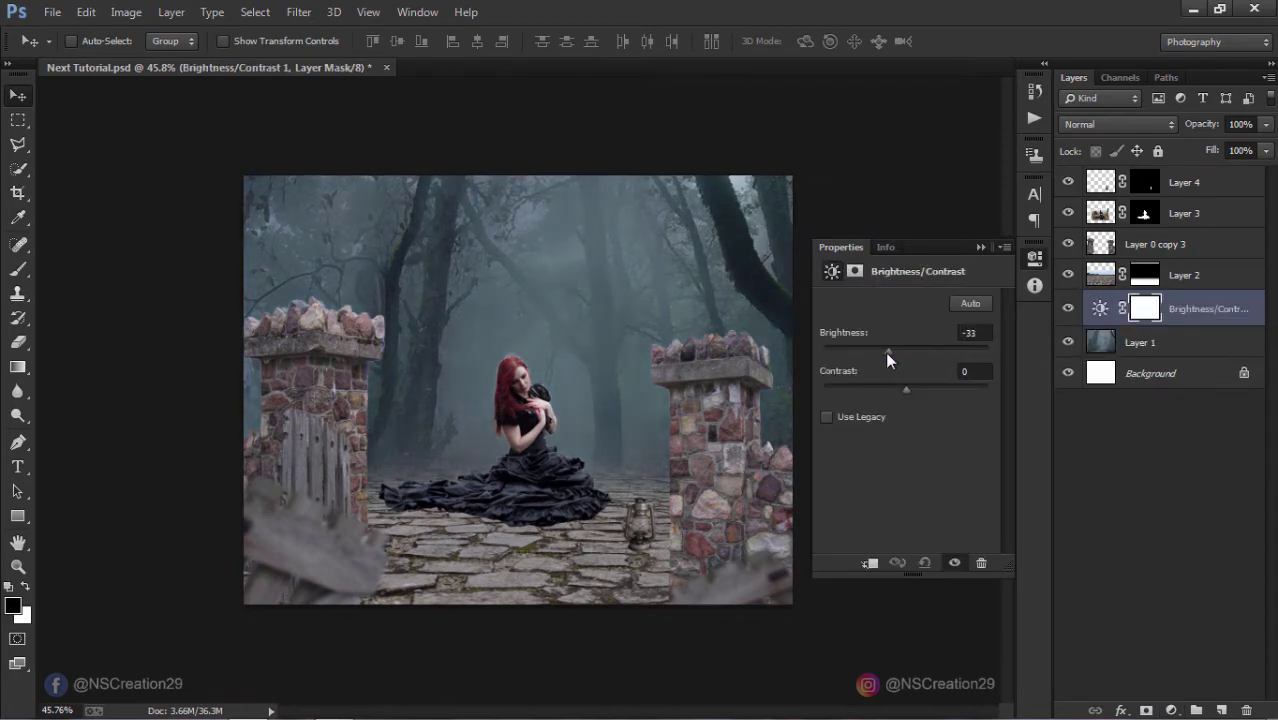
mouse_move(887, 352)
mouse_down()
mouse_move(871, 350)
mouse_move(923, 386)
mouse_up()
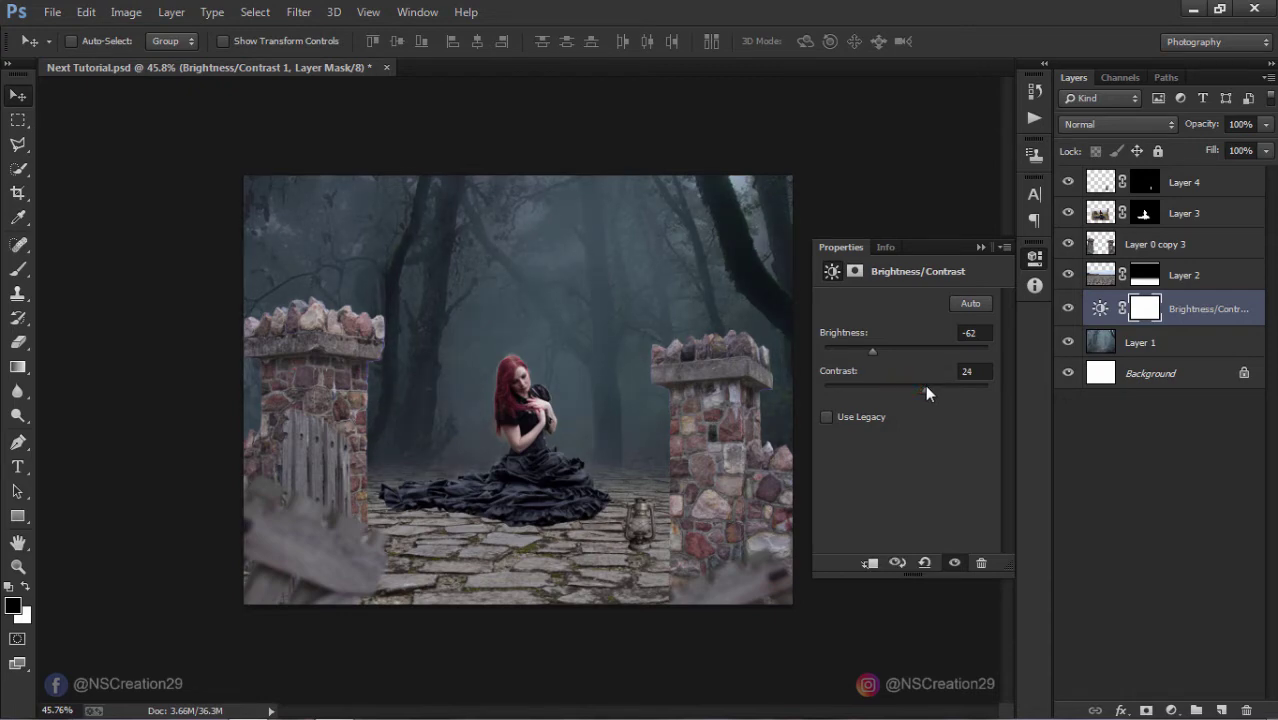
click(981, 247)
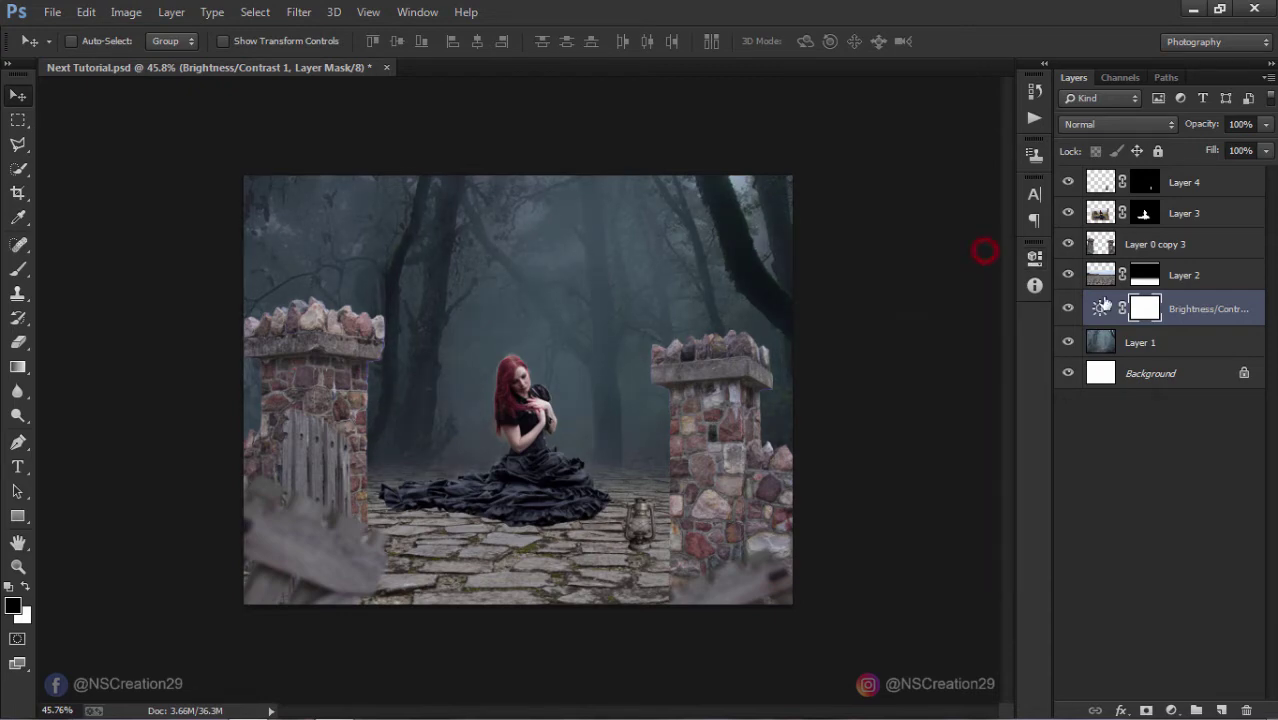
Step: Duplicate the Brightness/Contrast adjustment so a copy sits above Layer 2
click(1187, 273)
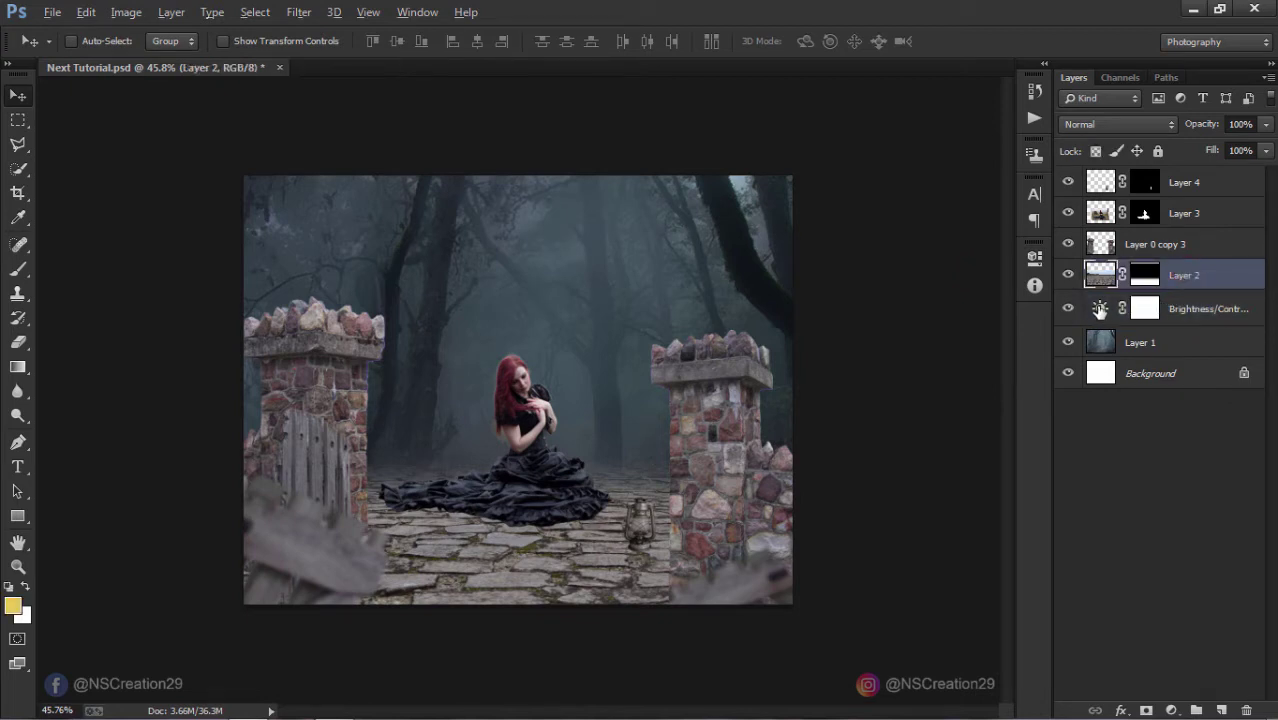
alt+drag(1099, 311, 1099, 276)
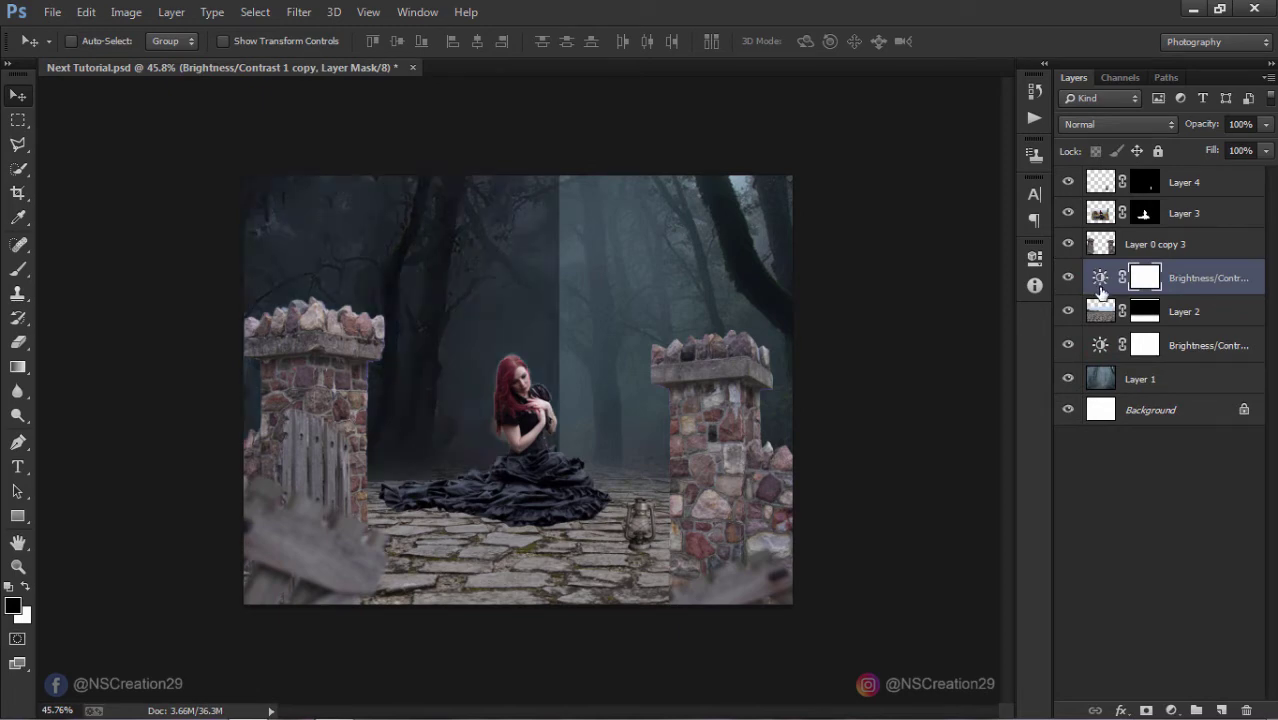
click(1100, 311)
scroll(818, 362, down, 3)
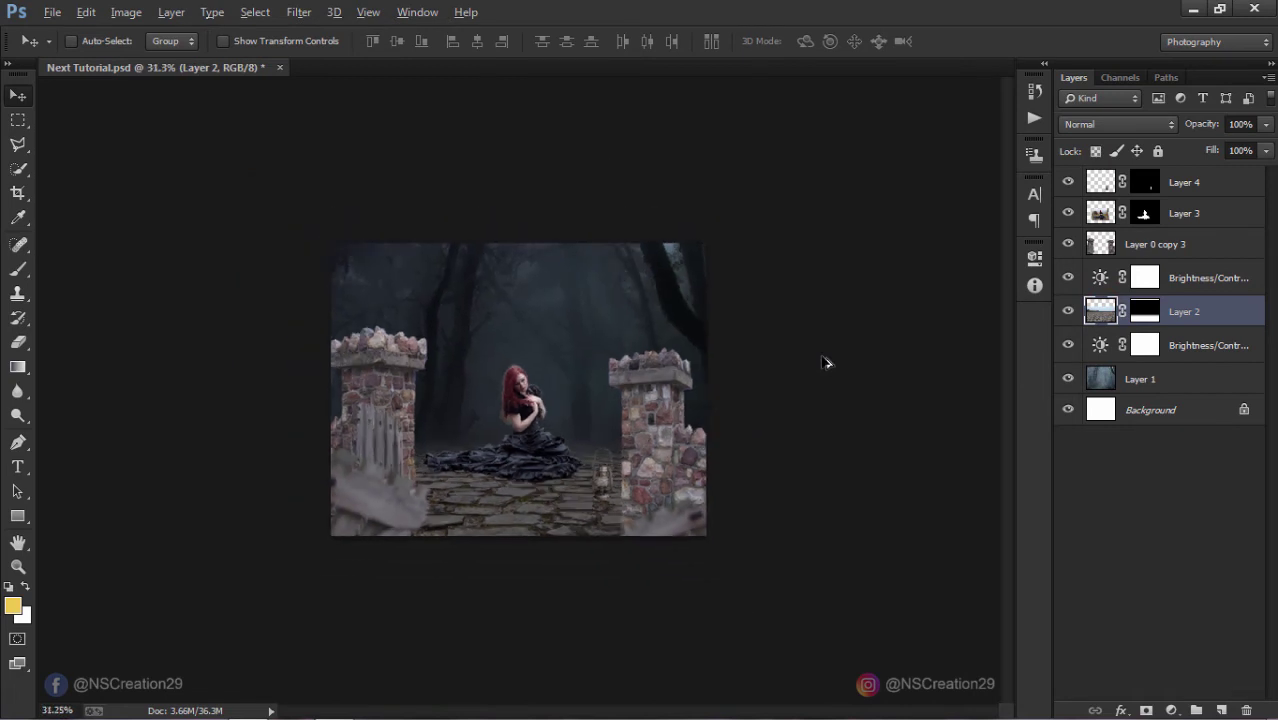
scroll(822, 362, up, 1)
scroll(825, 362, up, 1)
Step: Clip the Brightness/Contrast copies to Layer 0 copy 3 and Layer 2 respectively
key(alt)
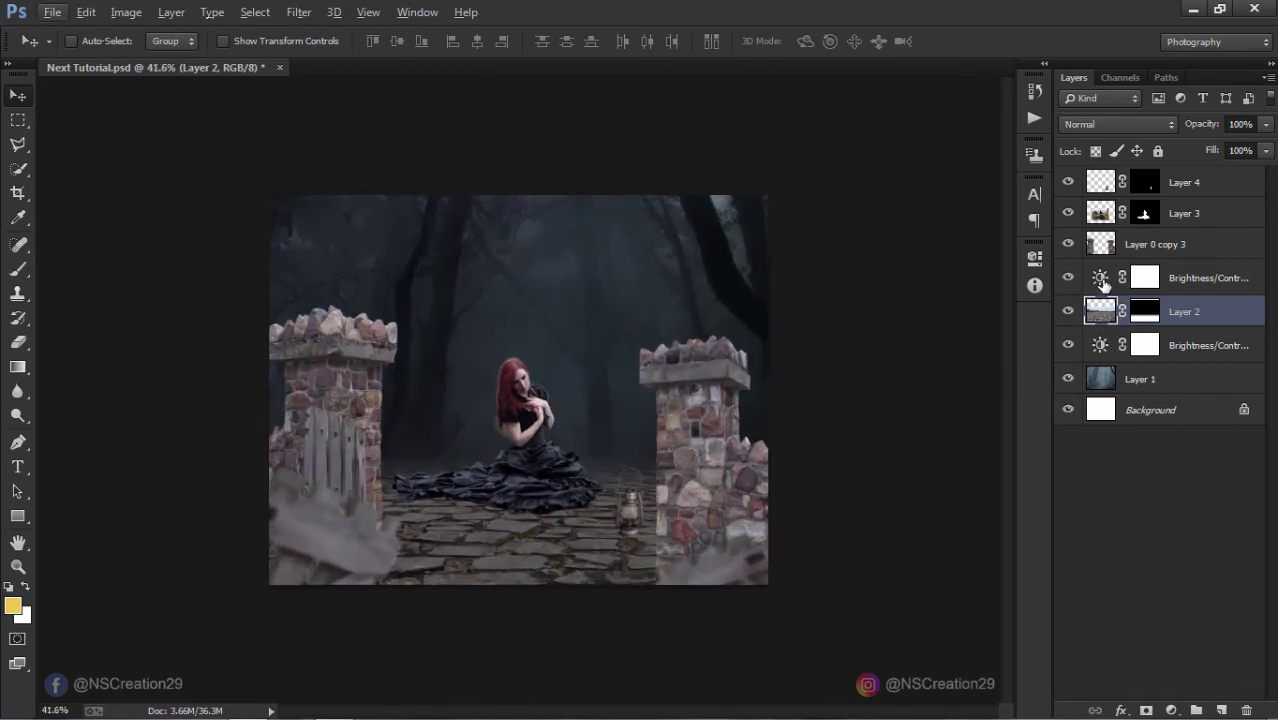
drag(1103, 285, 1107, 234)
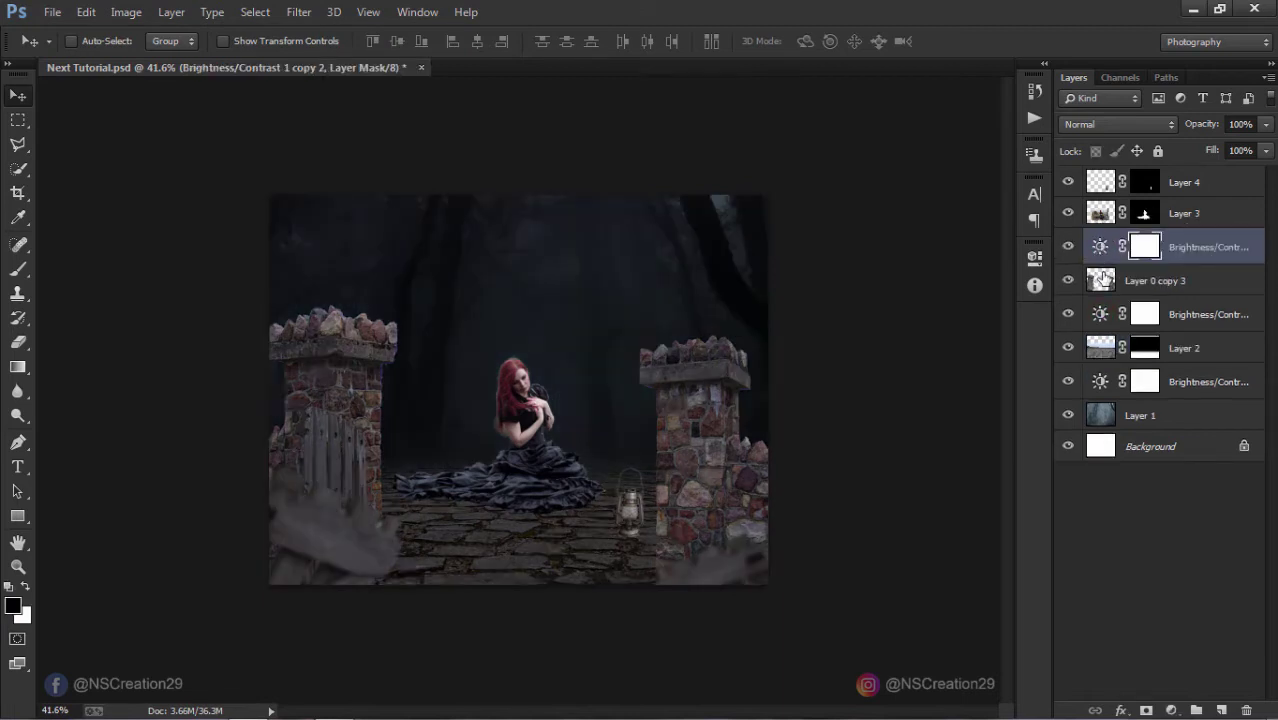
alt+click(1108, 263)
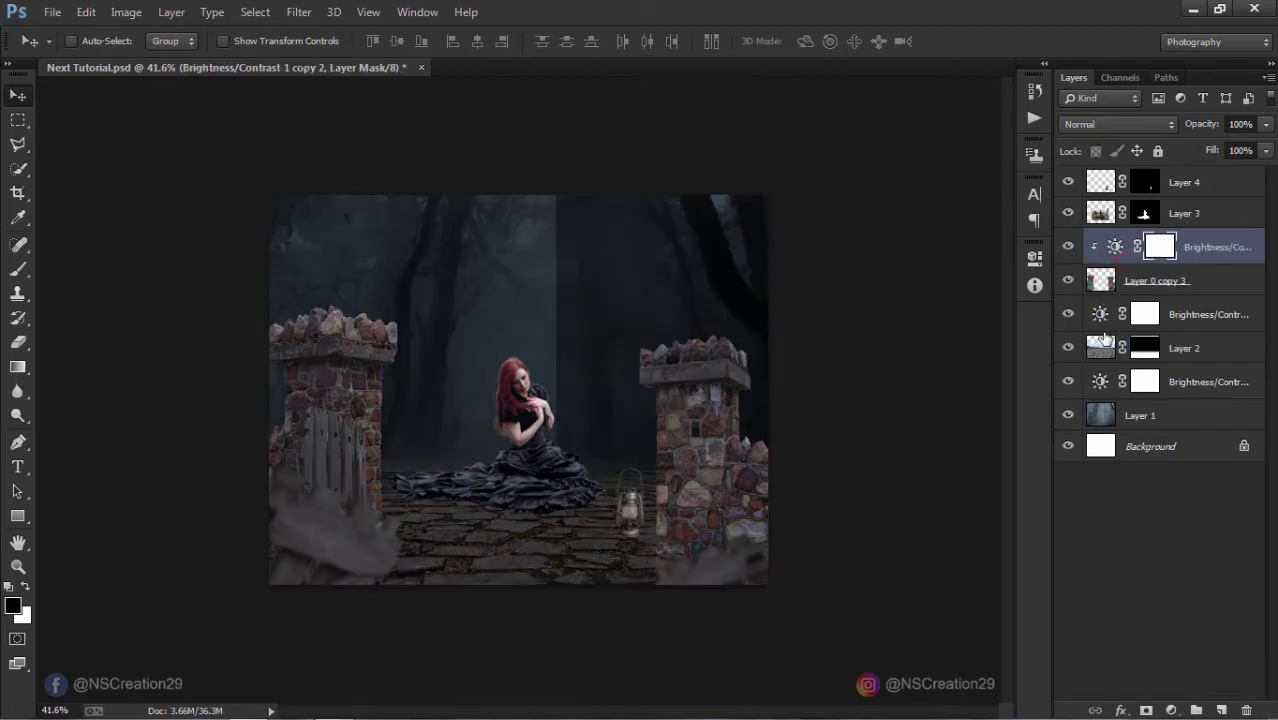
alt+click(1103, 330)
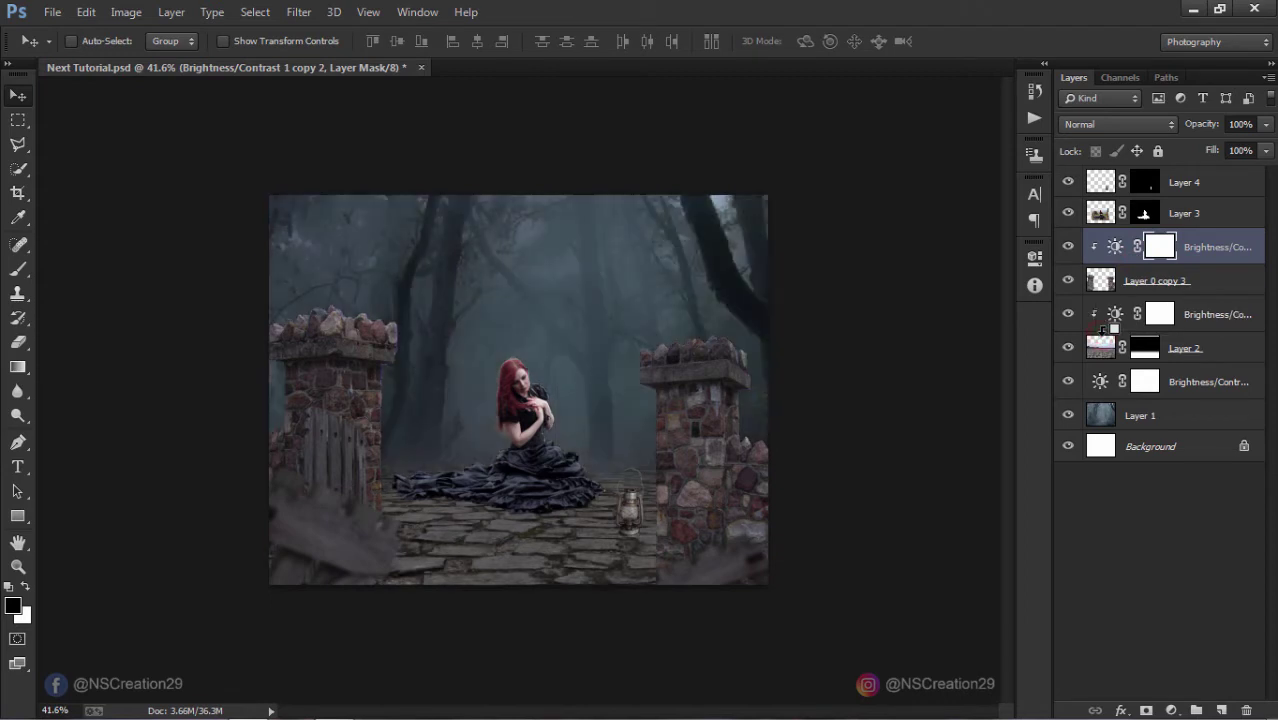
click(858, 437)
scroll(862, 435, up, 1)
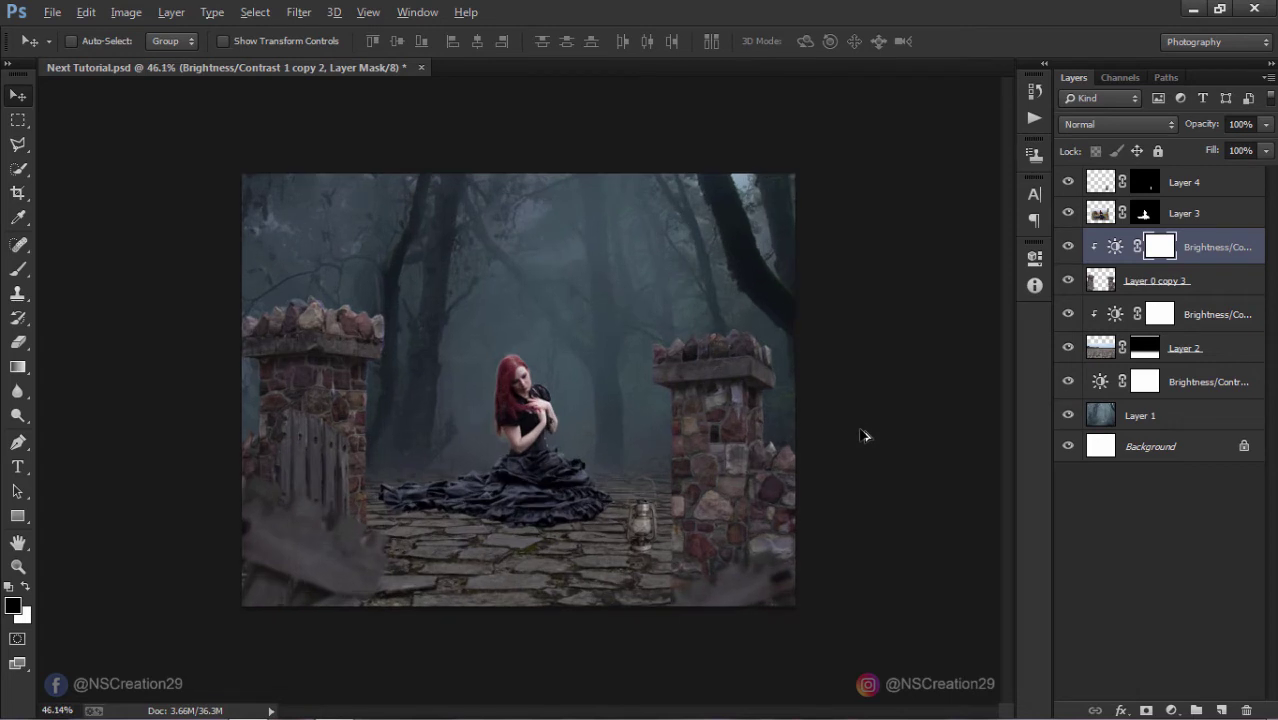
scroll(862, 435, down, 1)
scroll(862, 435, up, 1)
scroll(862, 435, down, 1)
scroll(862, 435, up, 1)
Step: Raise the Layer 0 copy 3 Brightness/Contrast brightness from -62 to -48, then check Layer 2's
click(816, 416)
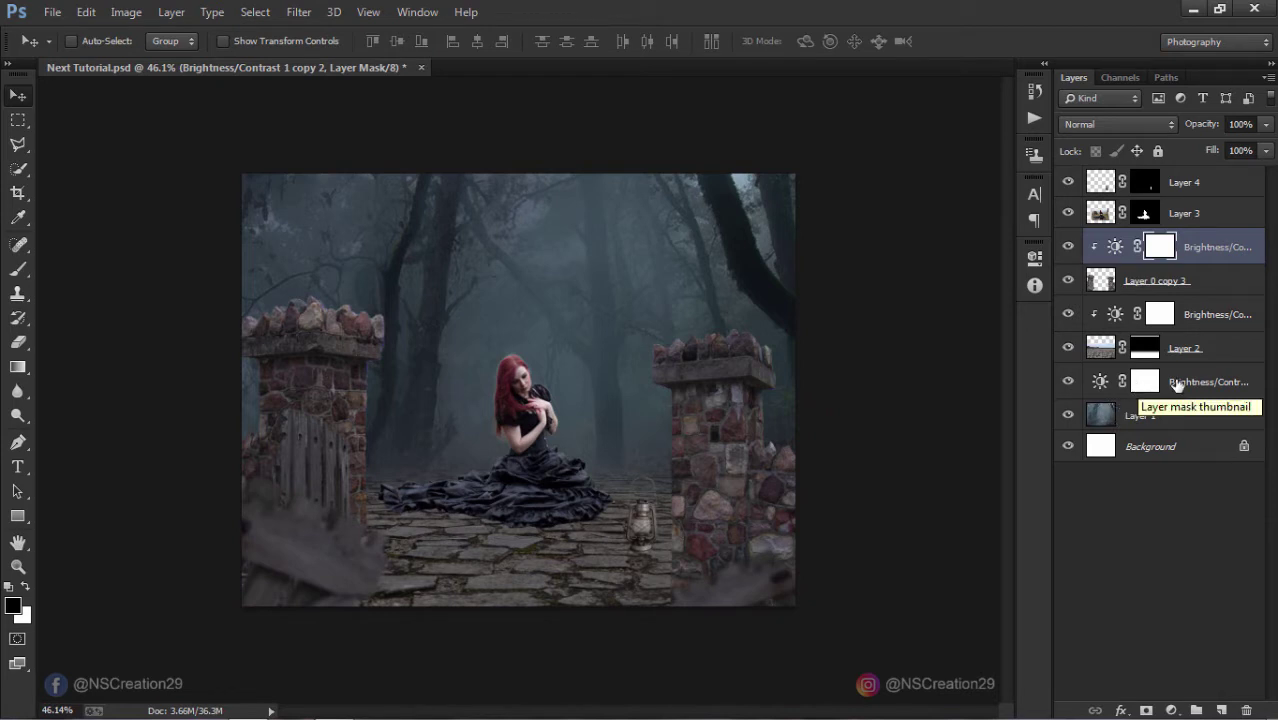
click(1166, 250)
double_click(1166, 250)
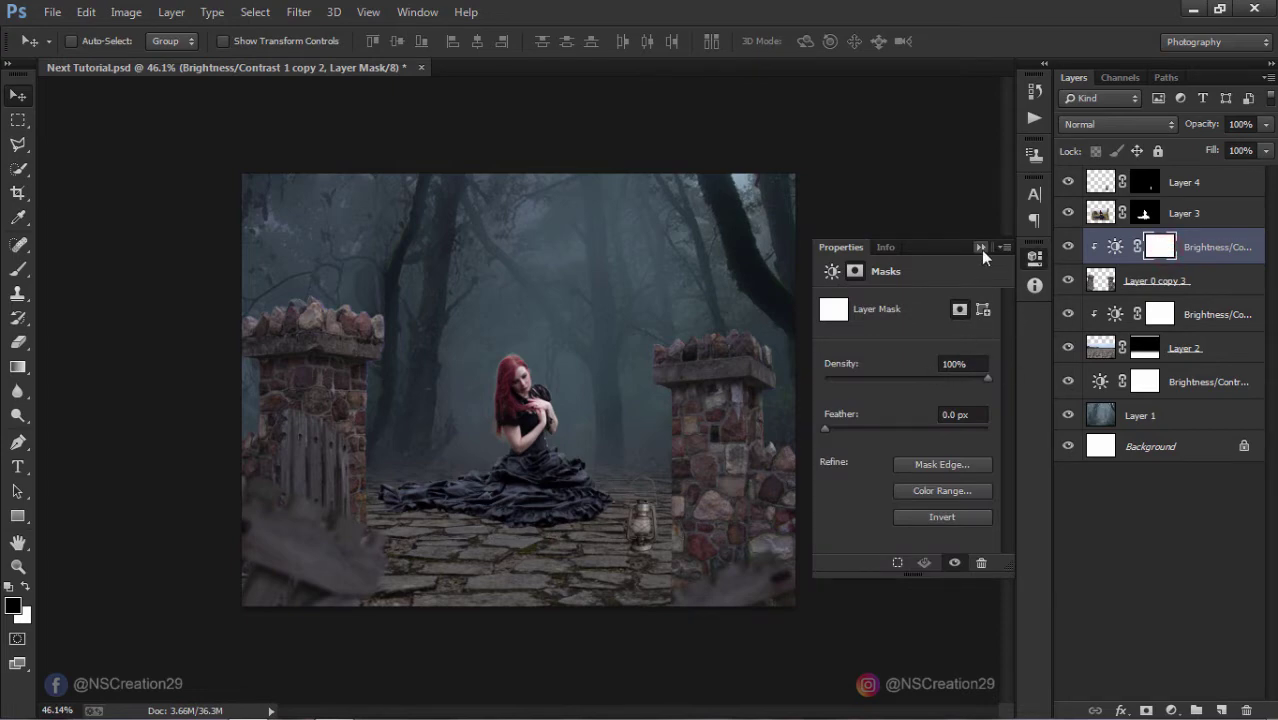
click(981, 248)
double_click(1115, 247)
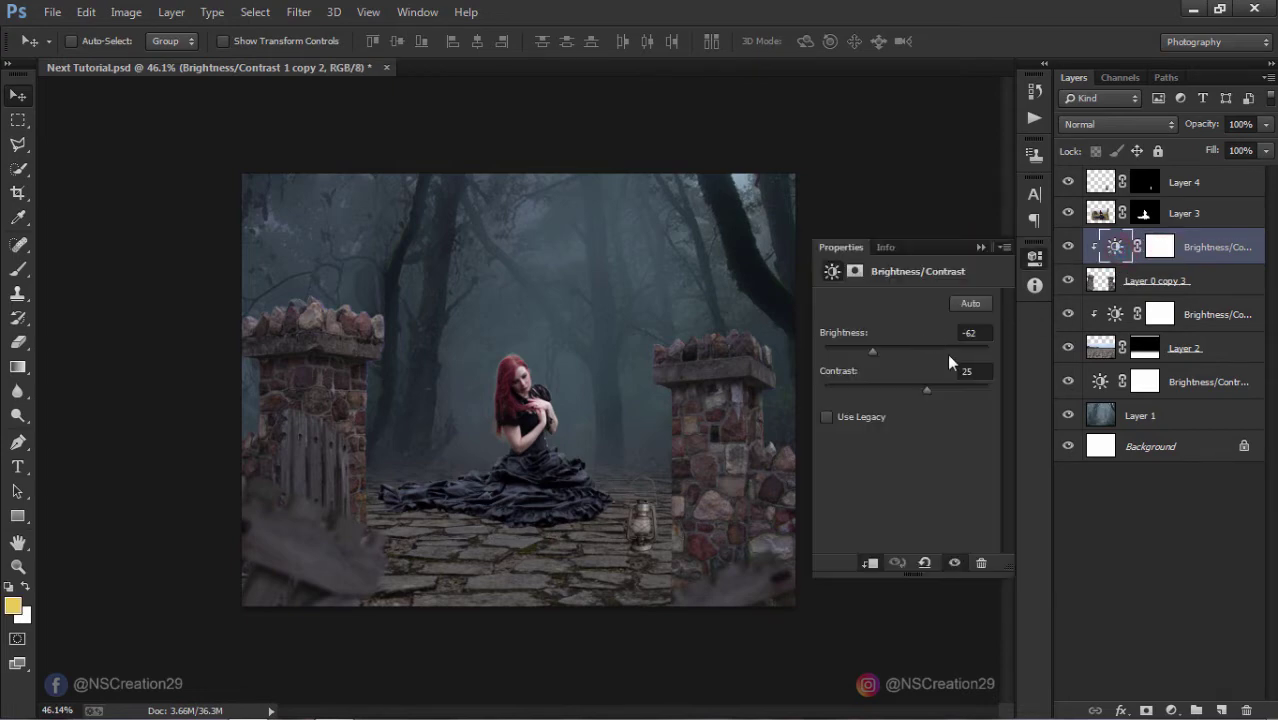
drag(875, 352, 880, 353)
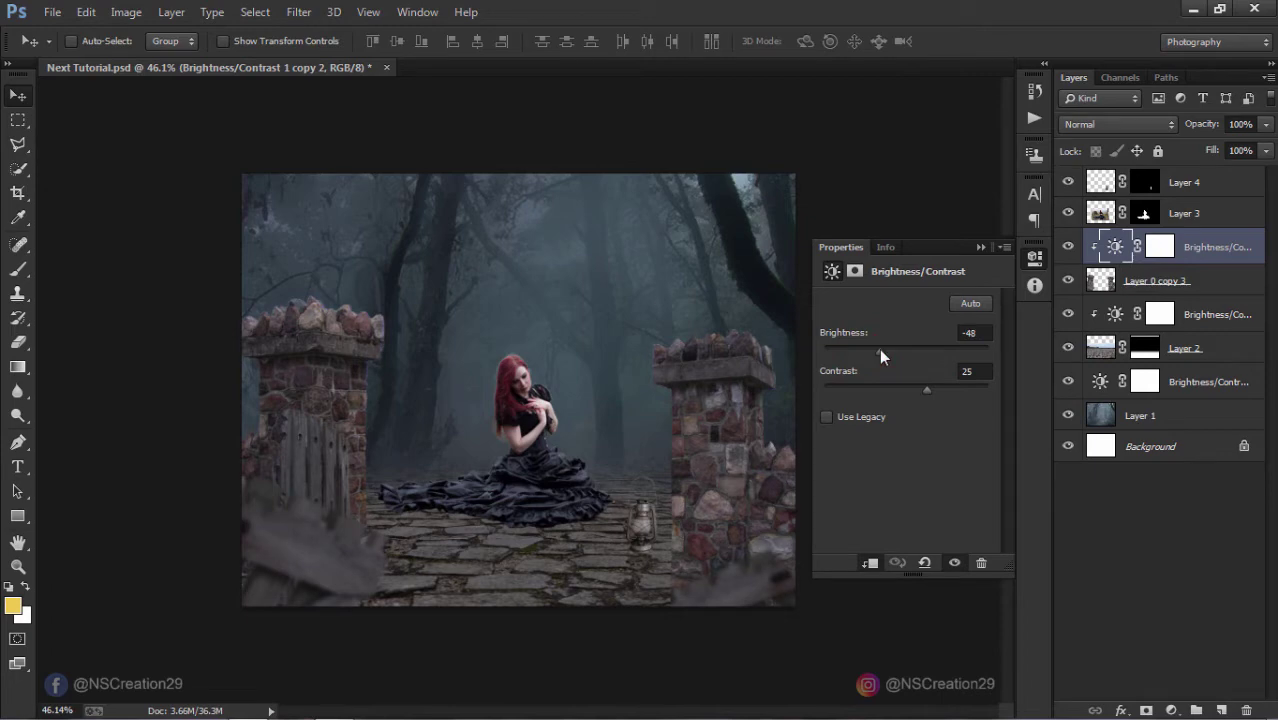
click(981, 248)
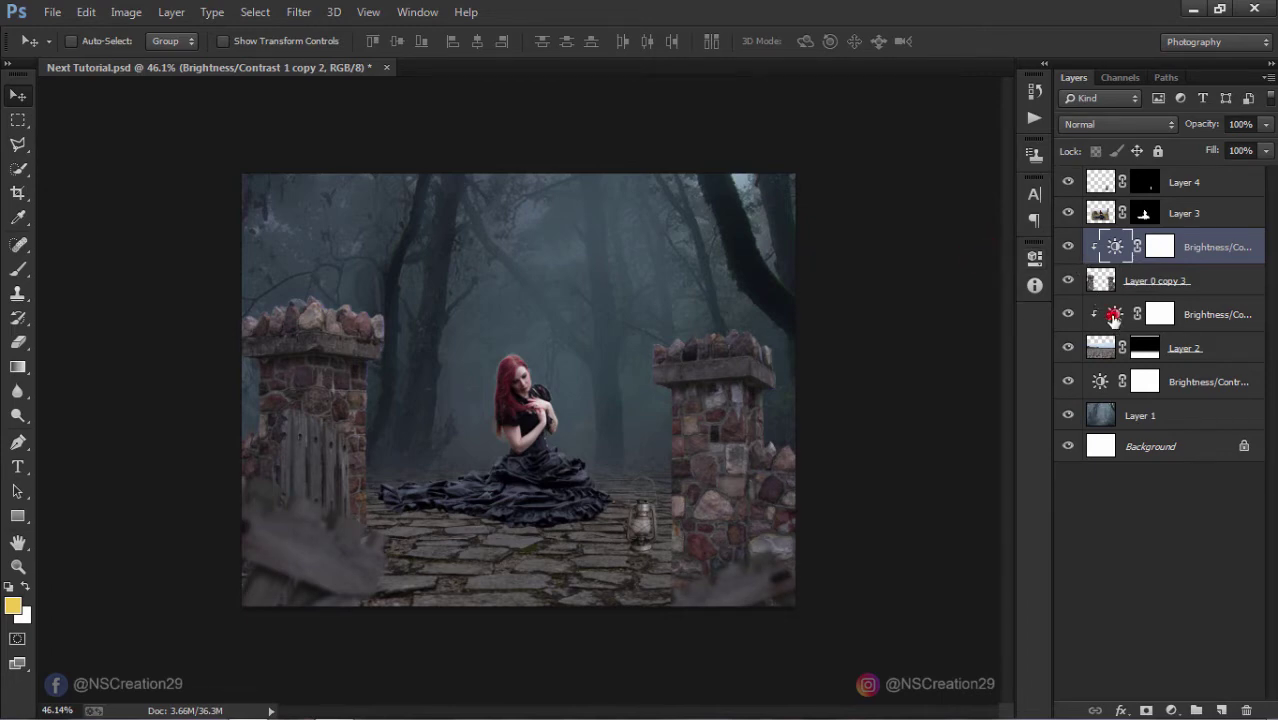
double_click(1114, 316)
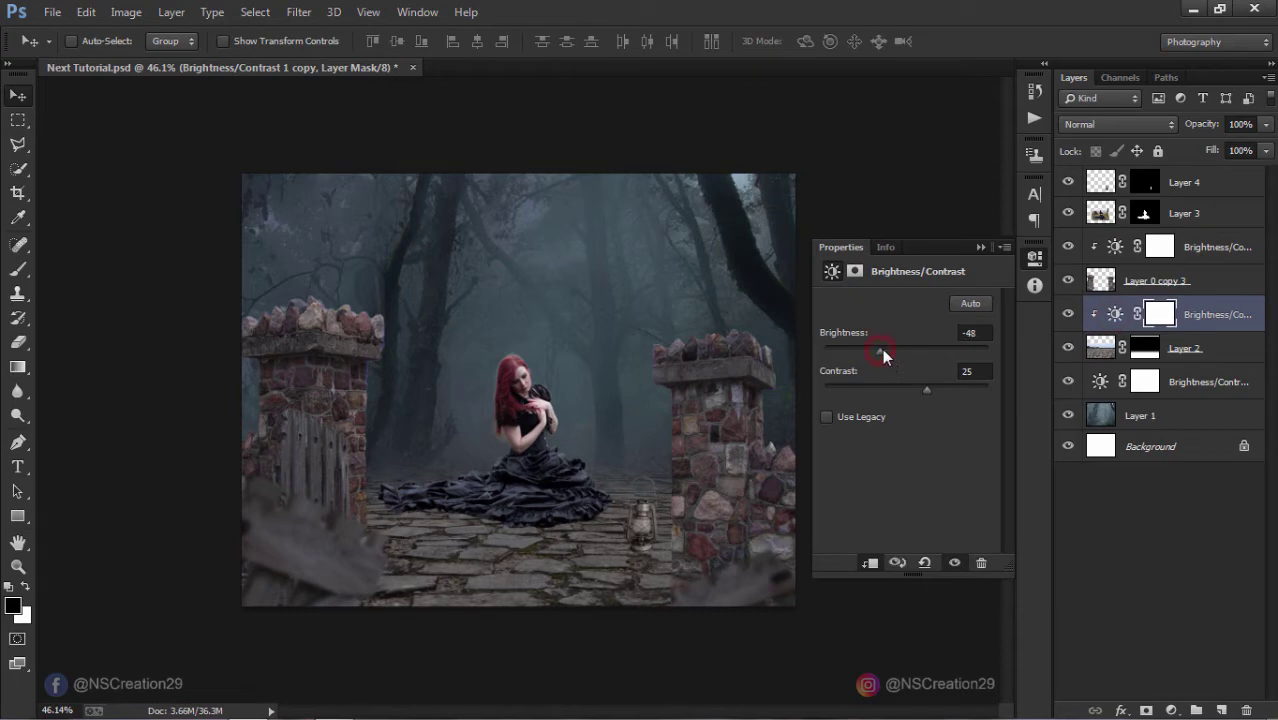
click(983, 248)
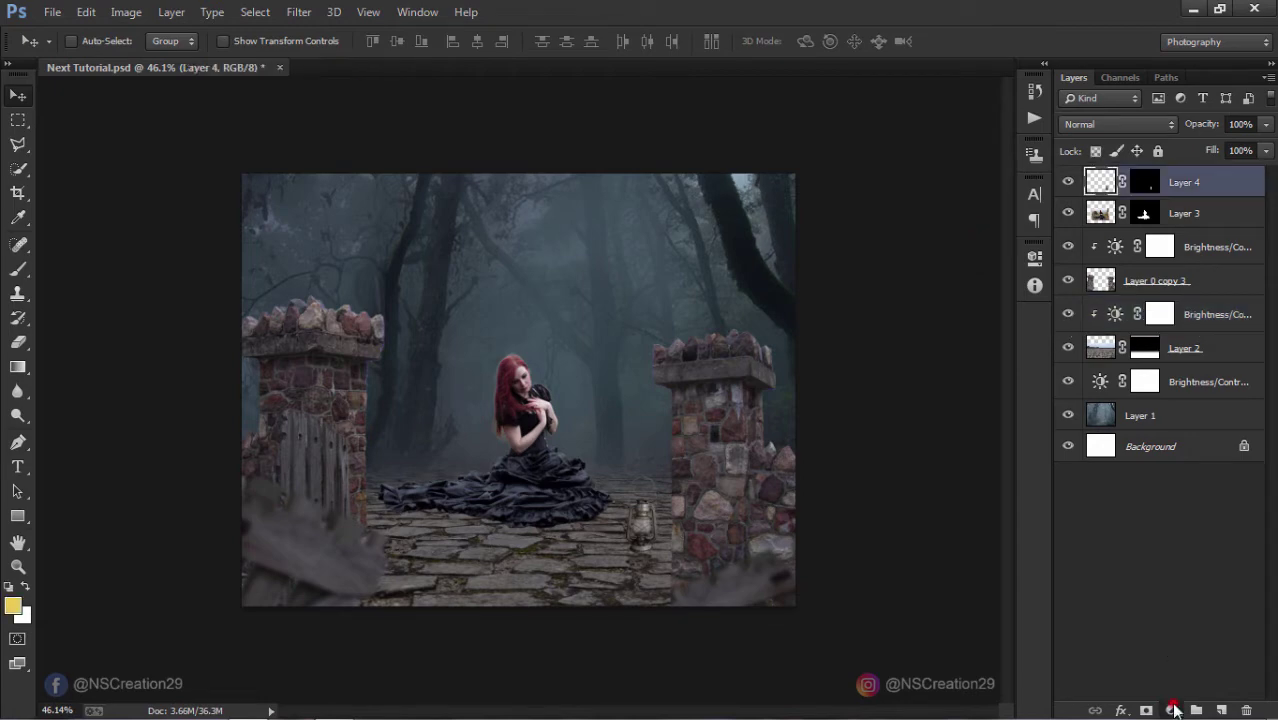
Step: Add an unclipped Color Balance layer: midtones Yellow–Blue +11, Cyan–Red -3, opacity 90%
click(1174, 709)
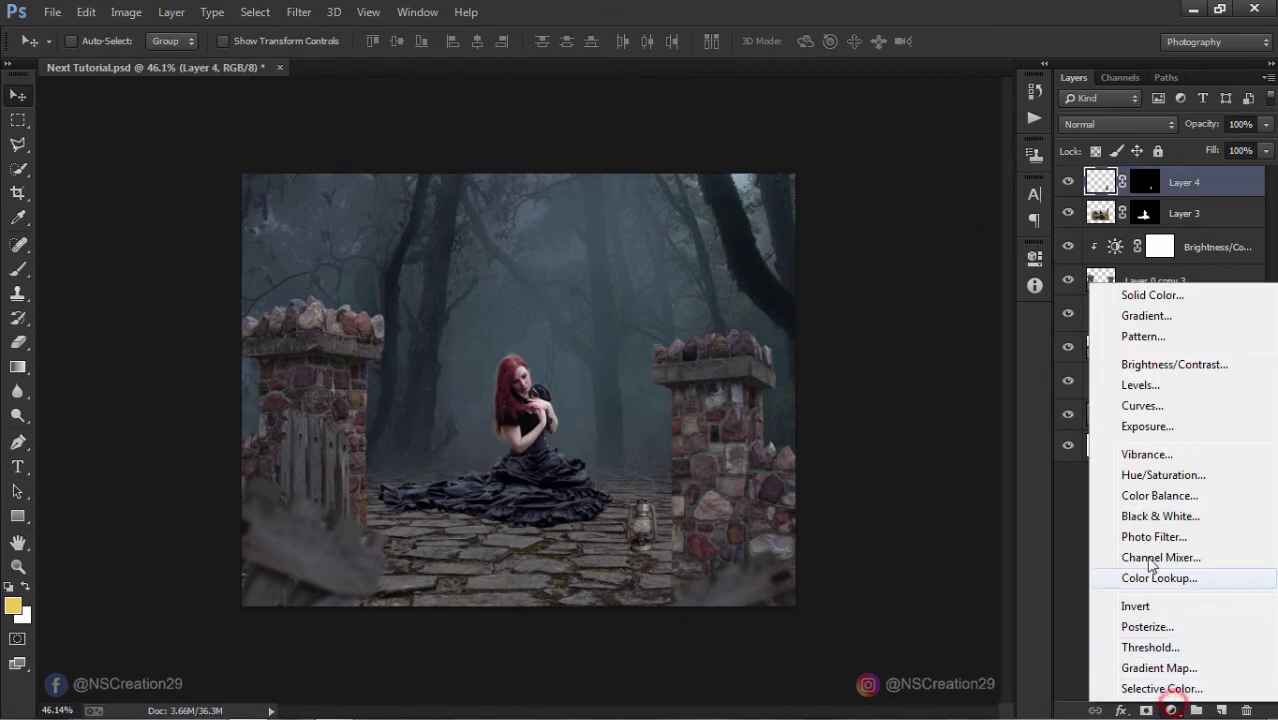
click(1158, 496)
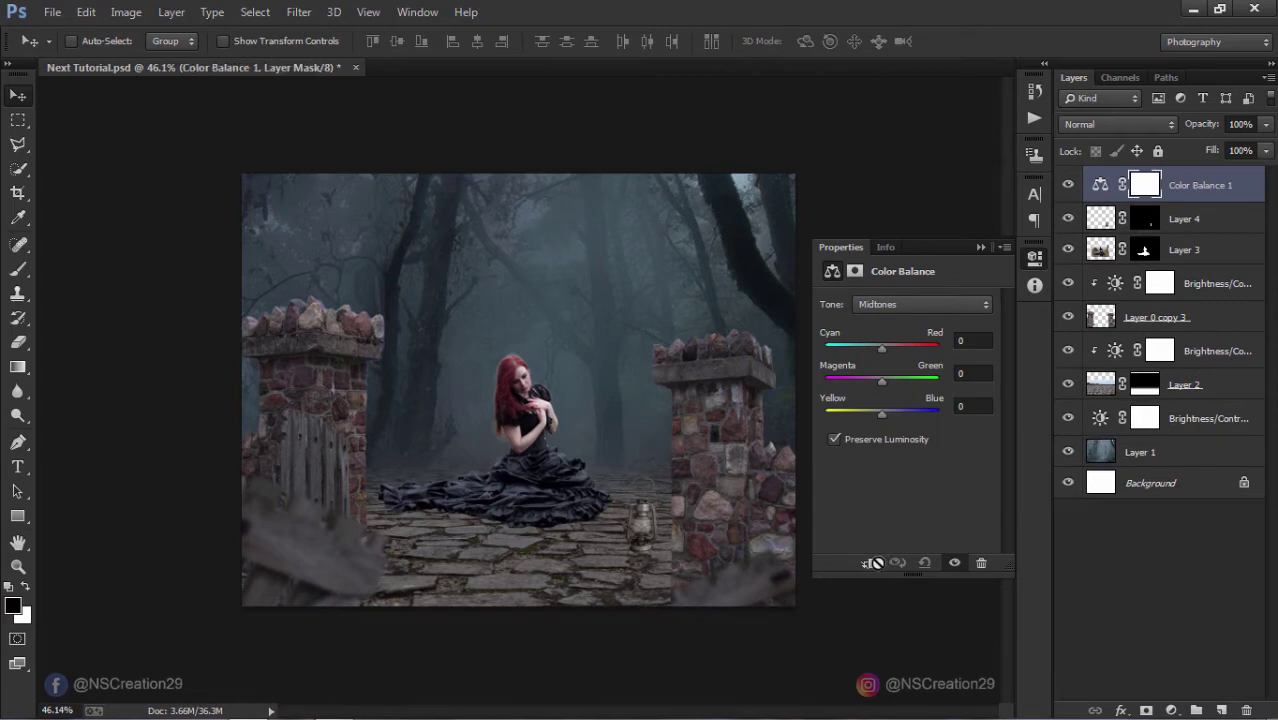
click(871, 563)
drag(884, 421, 890, 421)
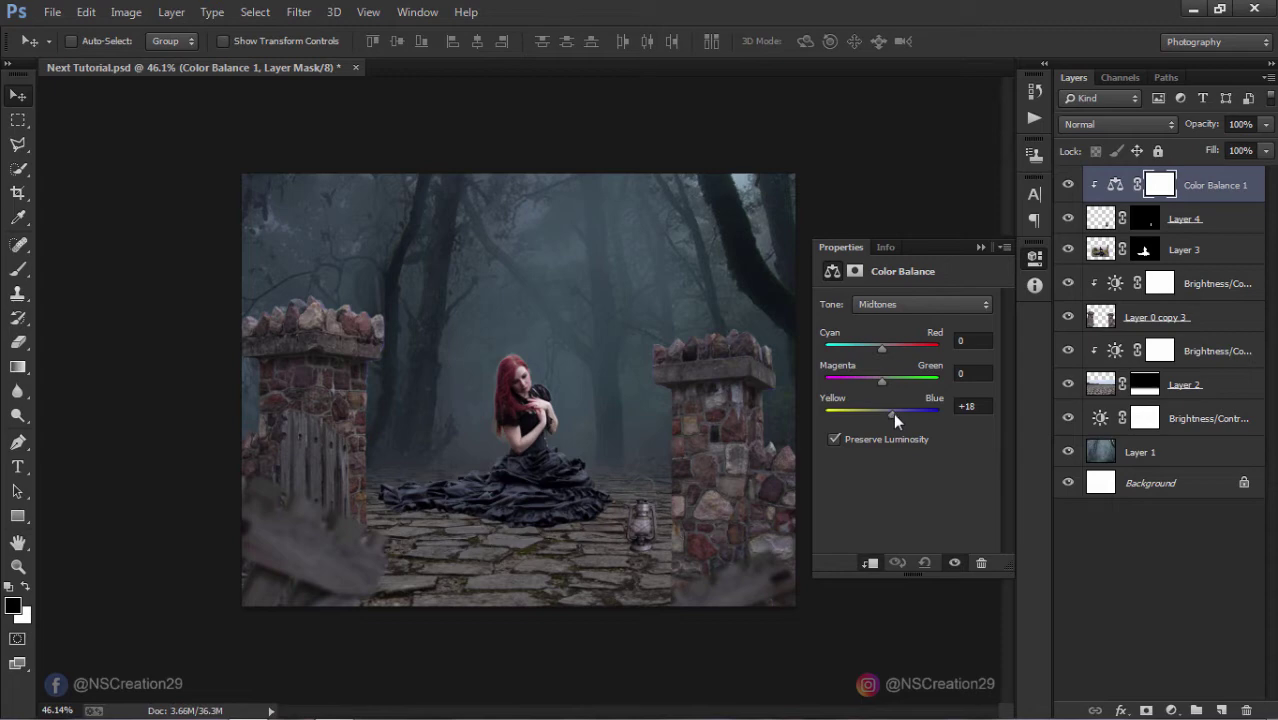
drag(893, 414, 899, 415)
click(870, 563)
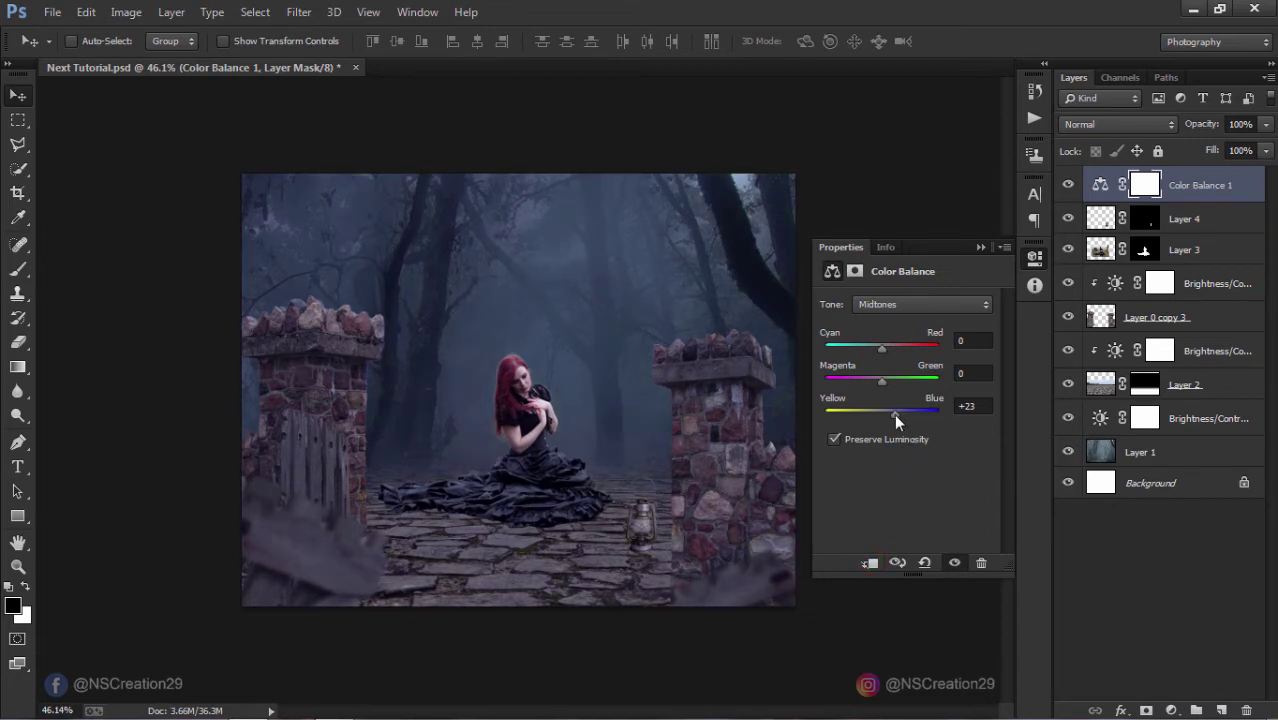
drag(895, 416, 889, 417)
drag(884, 348, 879, 348)
click(980, 248)
drag(1197, 130, 1186, 128)
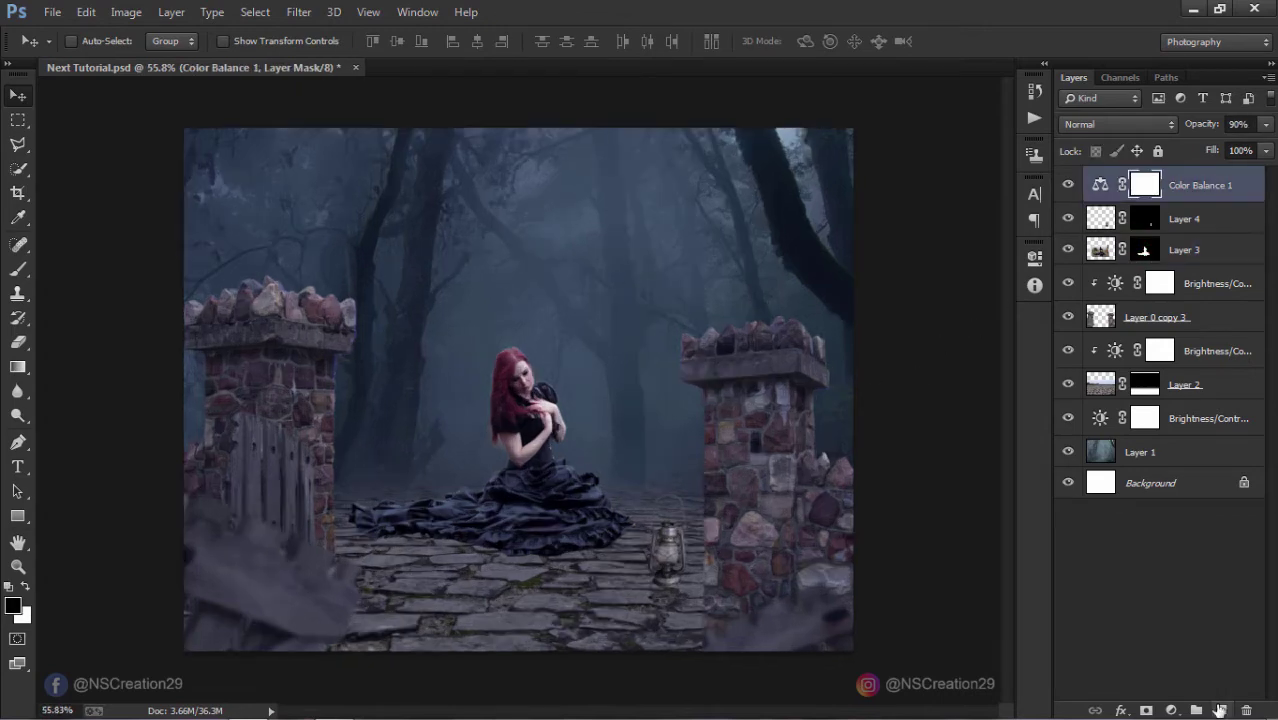
Step: On a new Layer 5, paint a soft blue-grey spot with a 400-pixel brush
click(1220, 710)
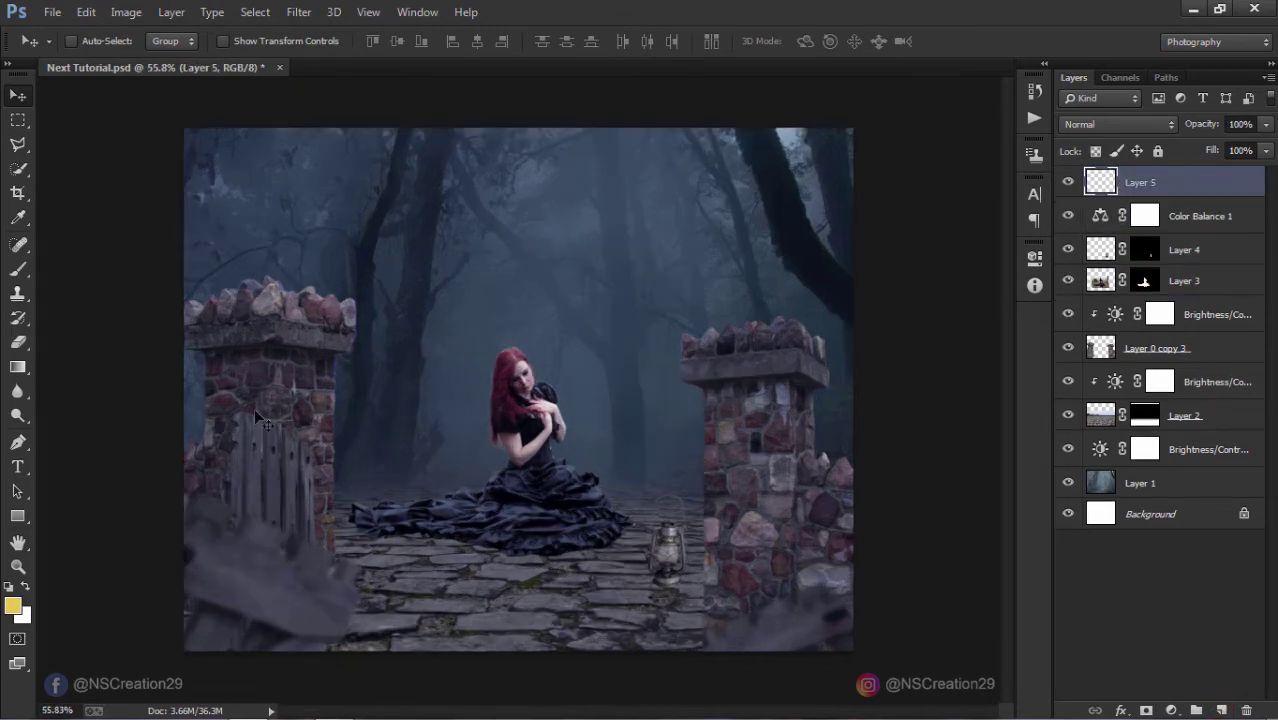
click(19, 271)
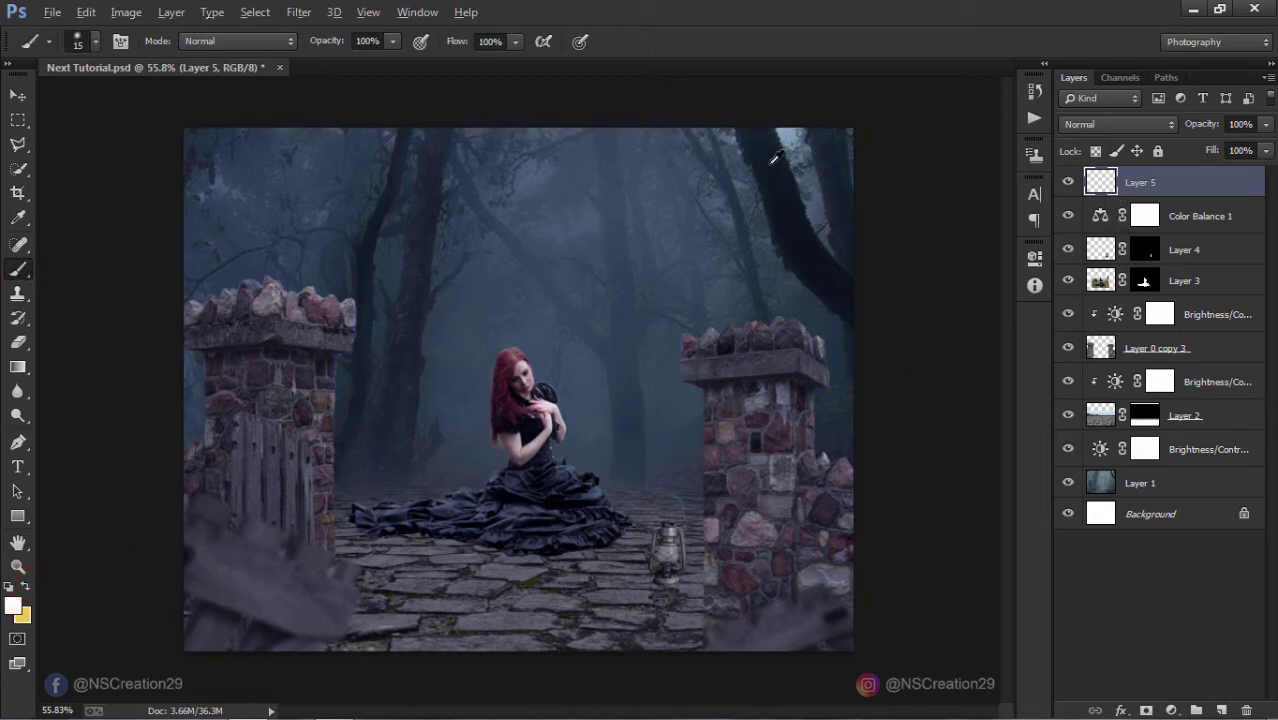
alt+click(787, 134)
key(bracketright)
key(bracketright)
key(bracketright)
key(bracketright)
key(bracketright)
key(bracketright)
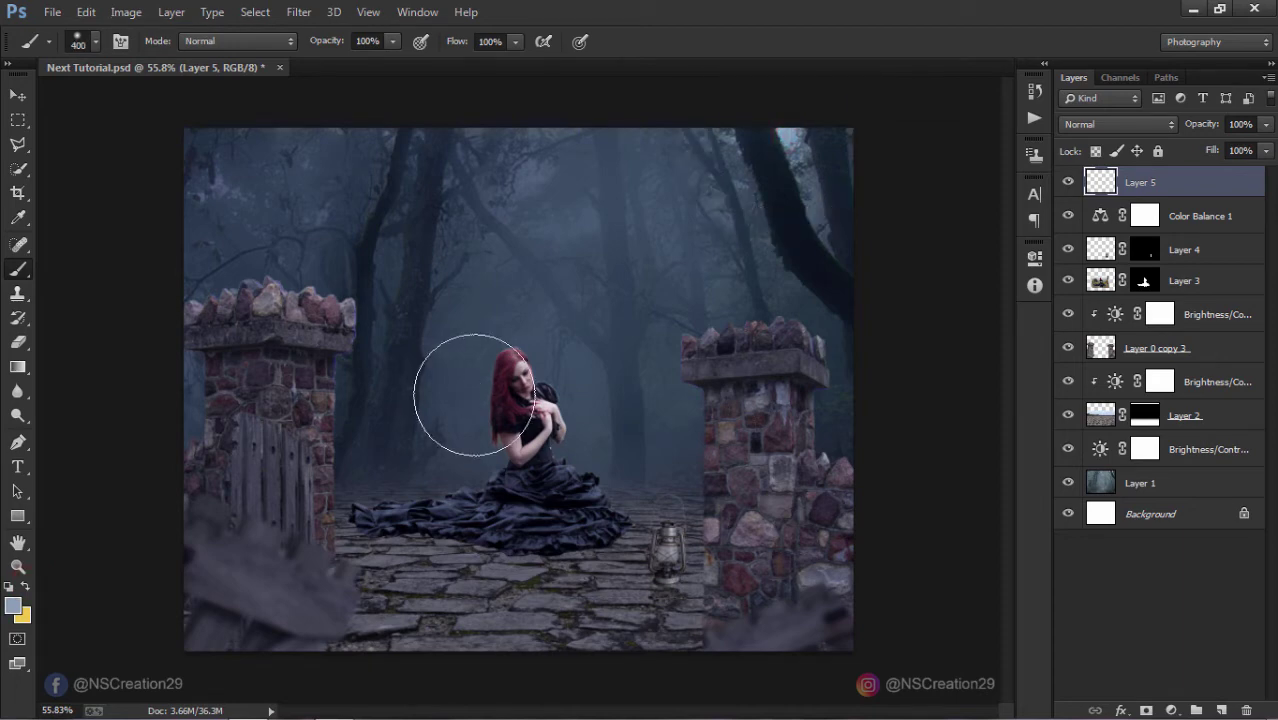
key(bracketright)
key(bracketright)
key(bracketright)
key(bracketright)
key(bracketright)
key(bracketleft)
key(bracketleft)
key(bracketleft)
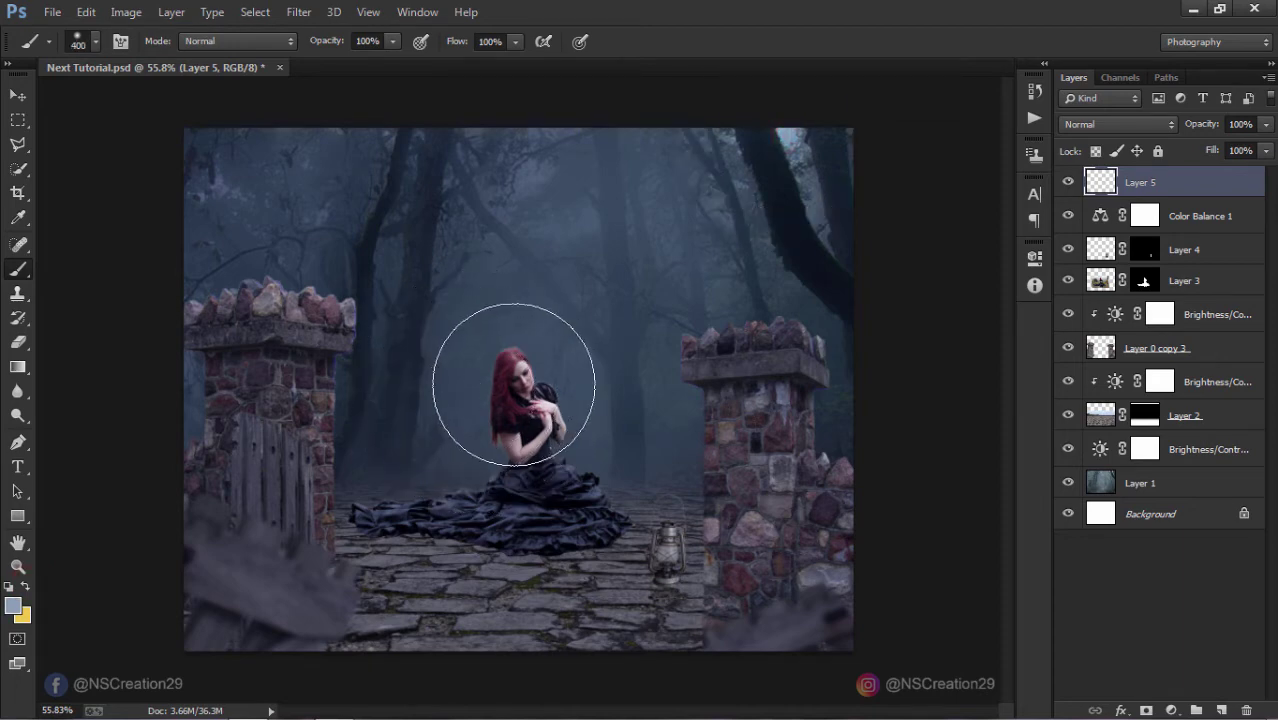
key(bracketright)
key(bracketright)
click(548, 374)
Step: Set Layer 5 to Screen, move it upper right, scale to about 196%, and lower opacity
click(17, 95)
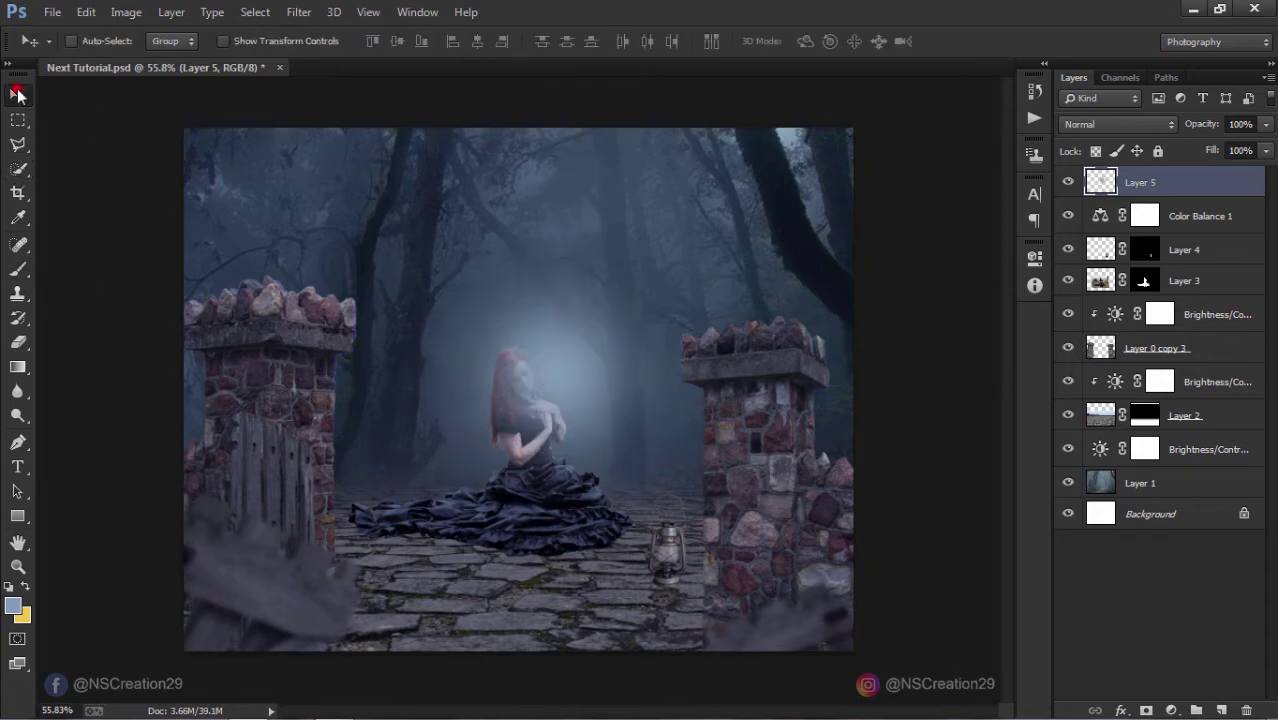
click(1107, 123)
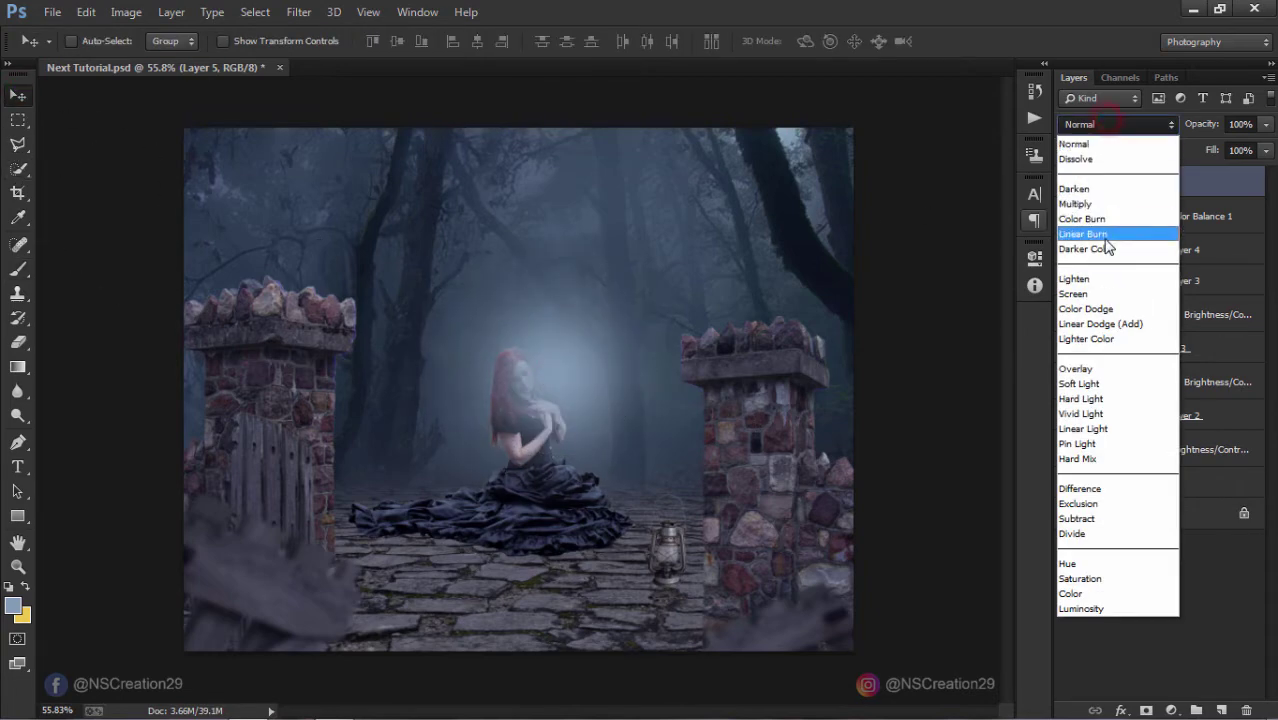
click(1088, 293)
drag(703, 320, 893, 93)
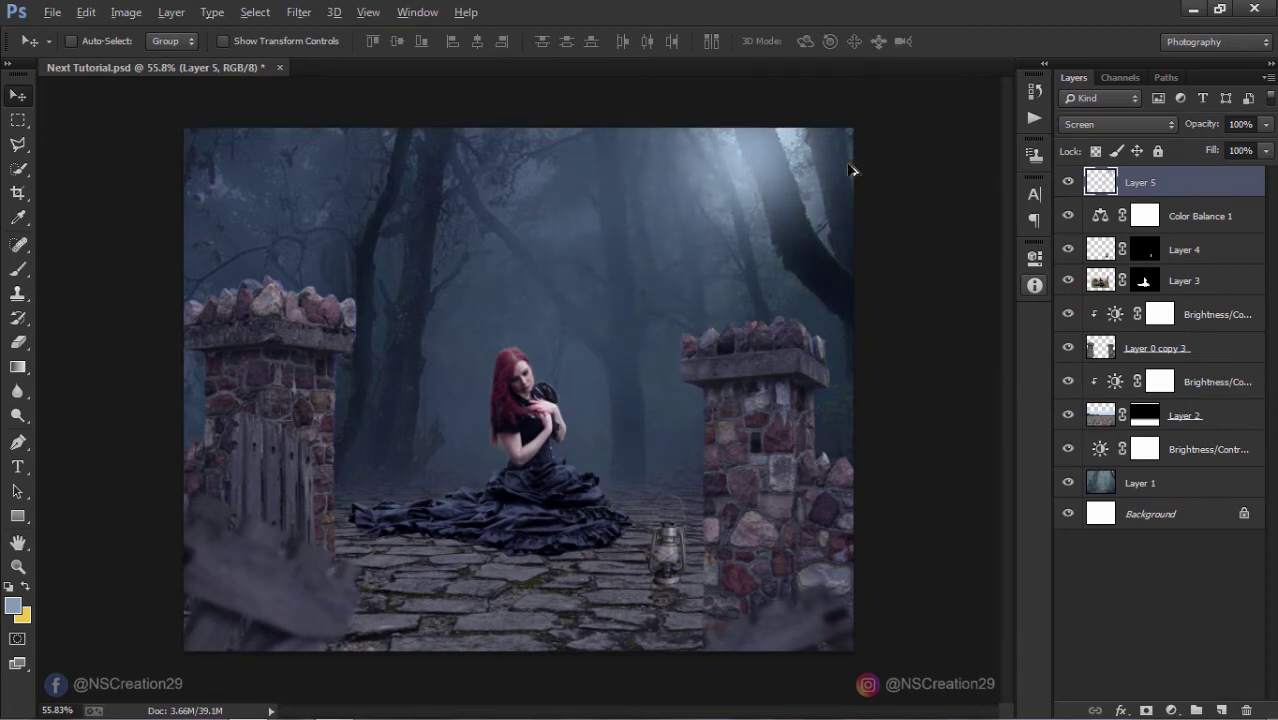
scroll(846, 178, down, 5)
key(ctrl+t)
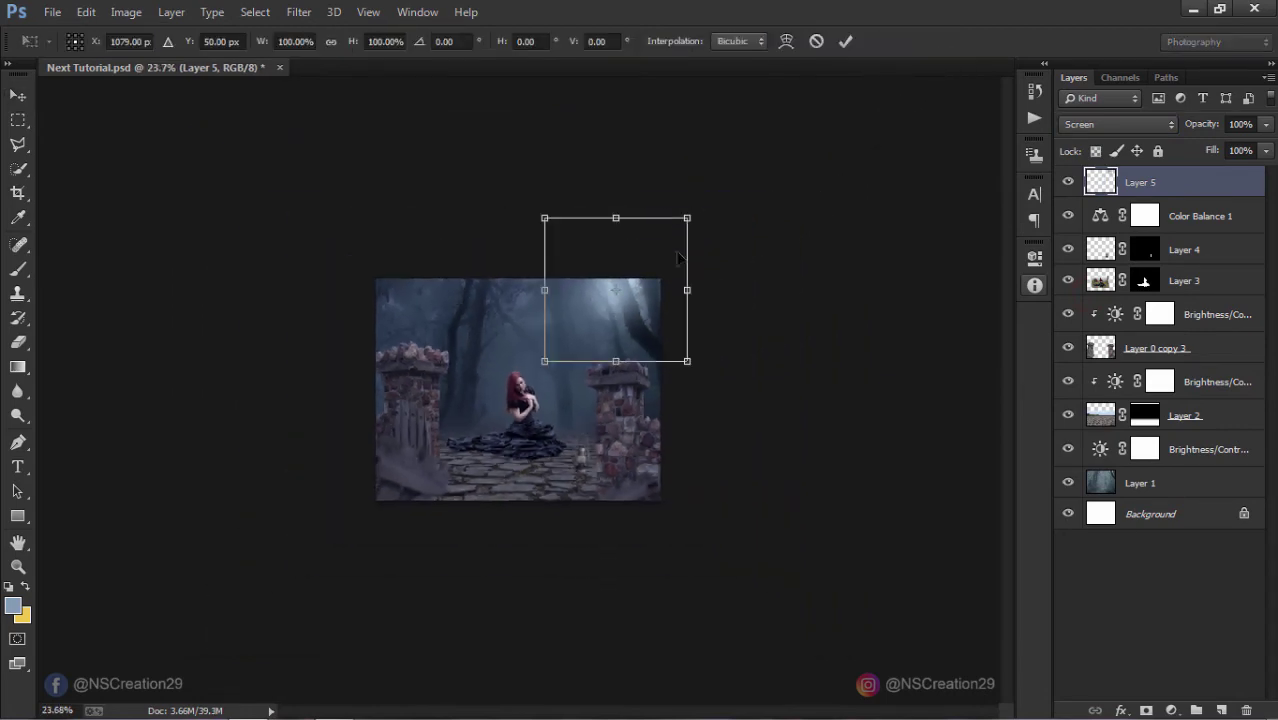
drag(689, 363, 757, 432)
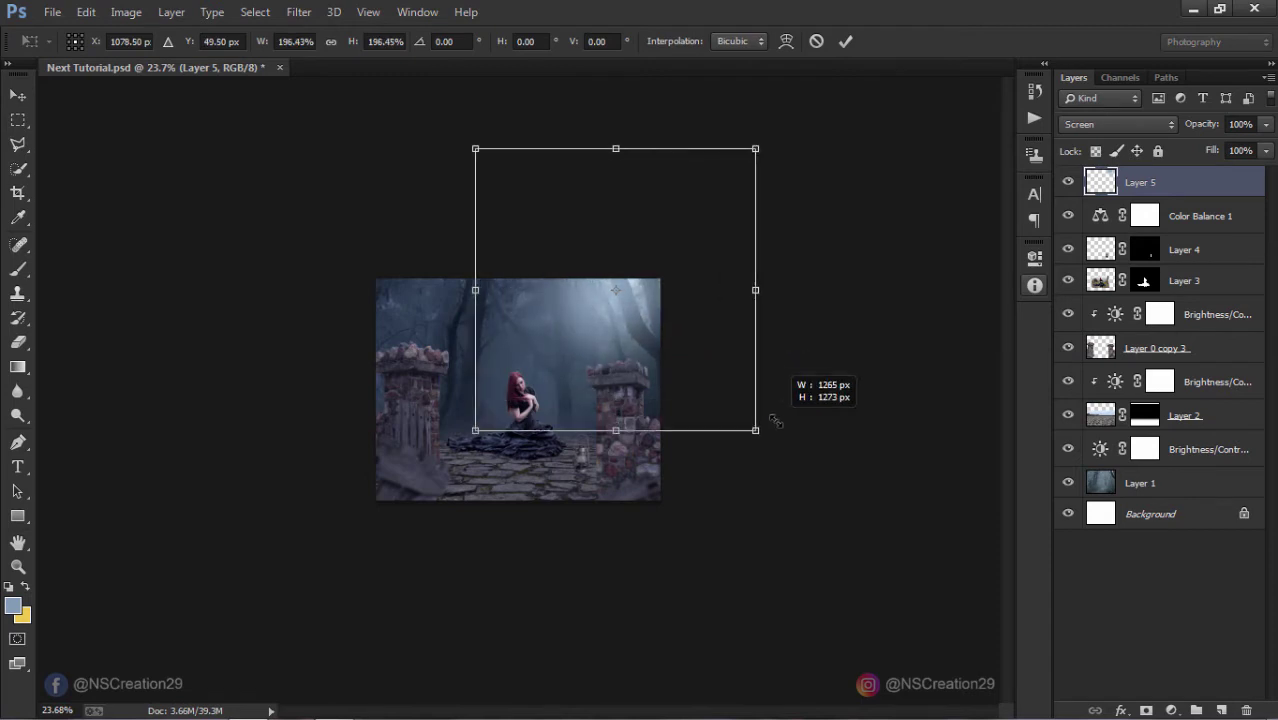
click(846, 41)
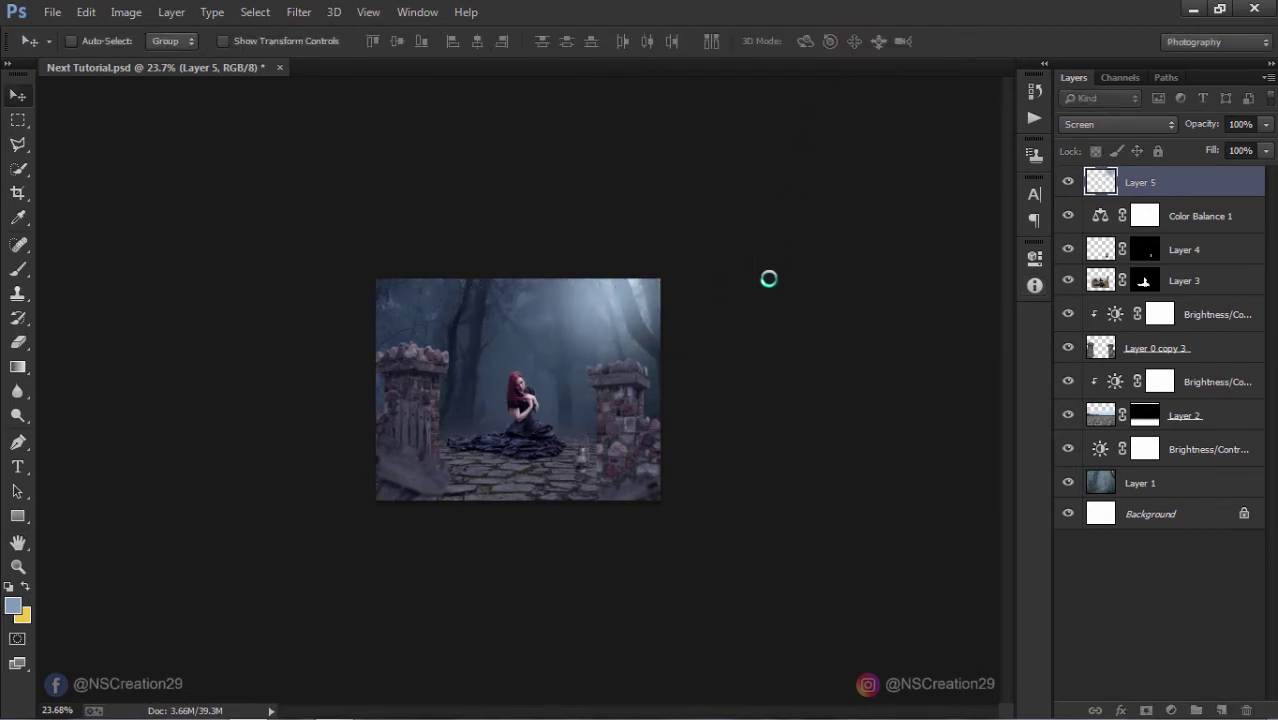
key(ctrl+0)
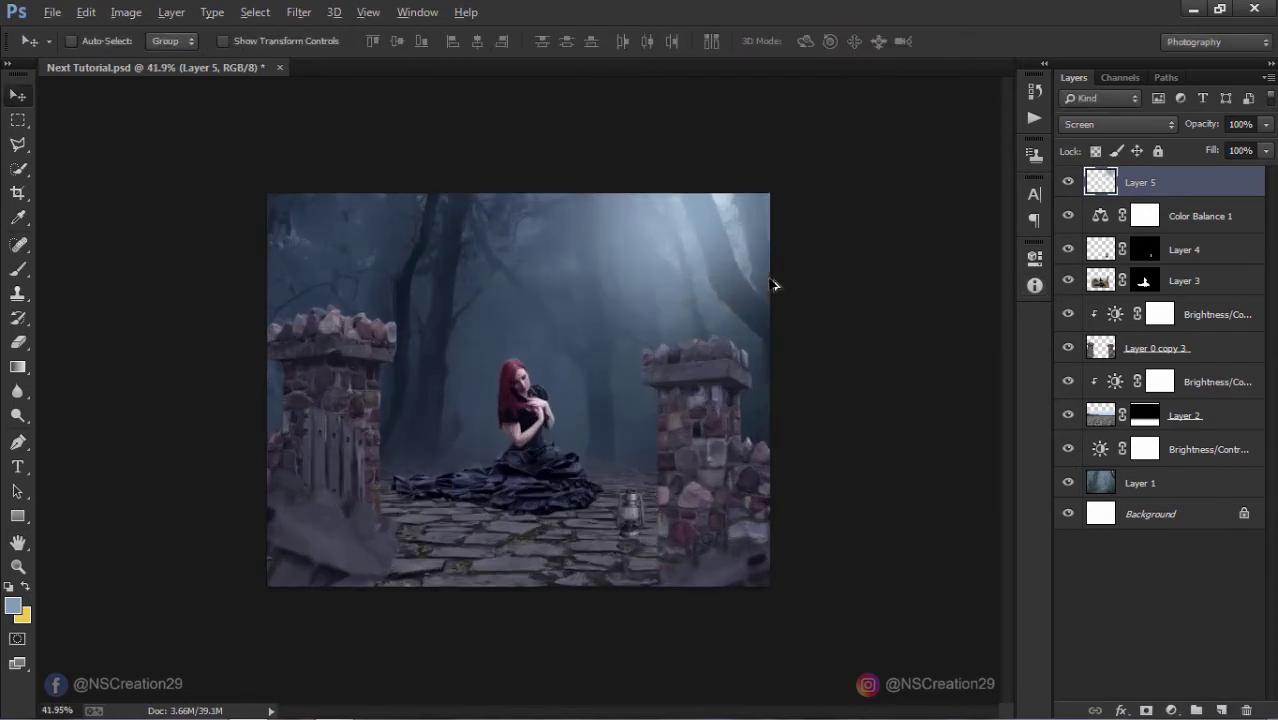
drag(1190, 123, 1185, 124)
drag(760, 179, 765, 147)
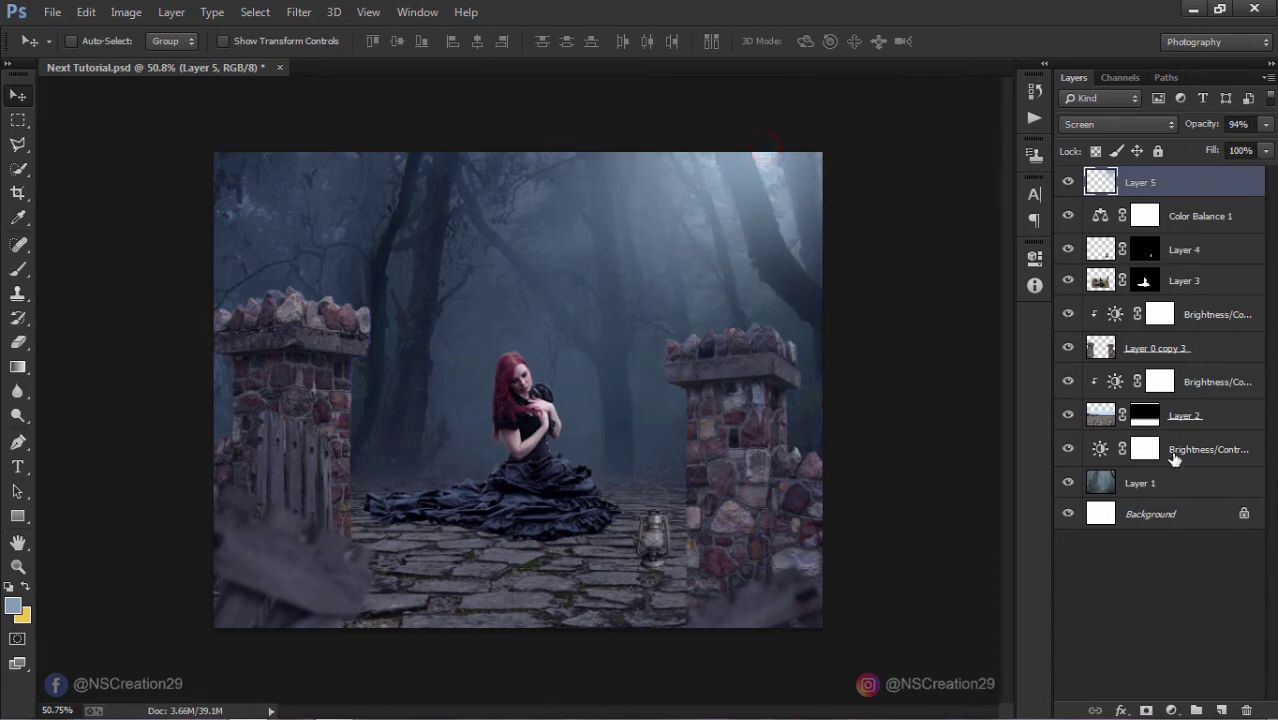
Step: Paint the Brightness/Contrast 1 mask at 58% opacity over the top-centre fog and woman
click(1144, 450)
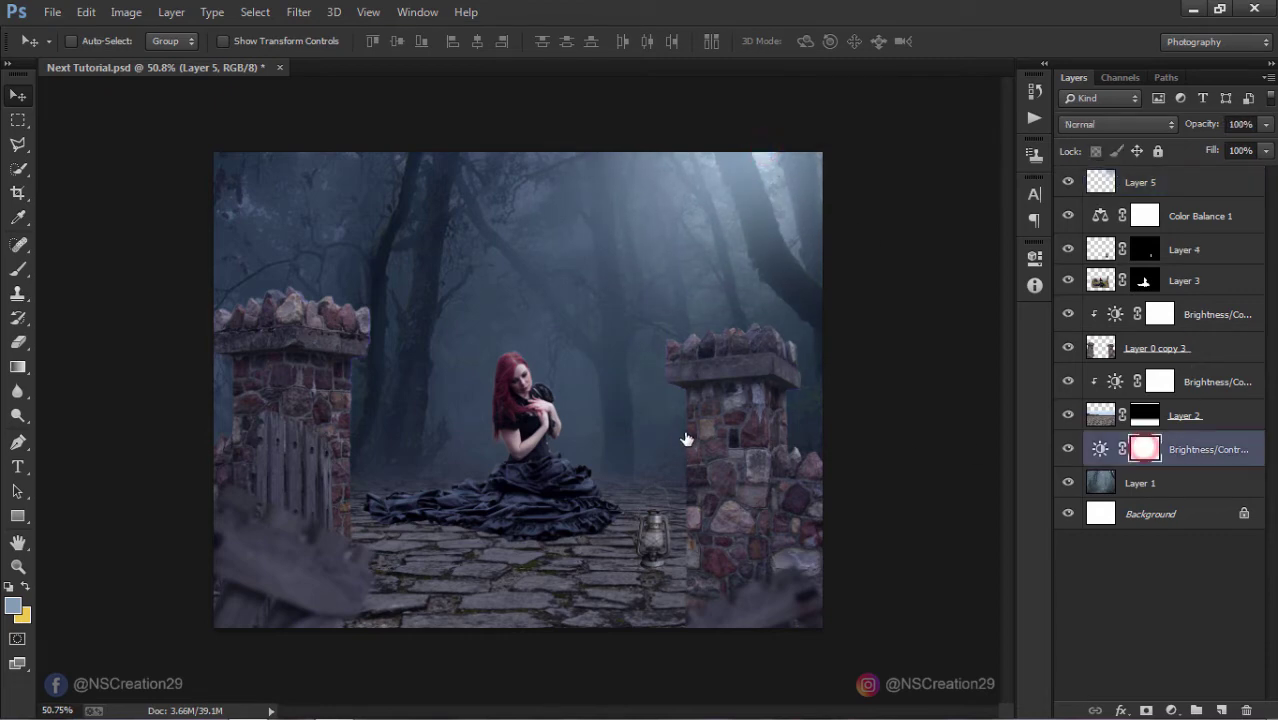
click(18, 268)
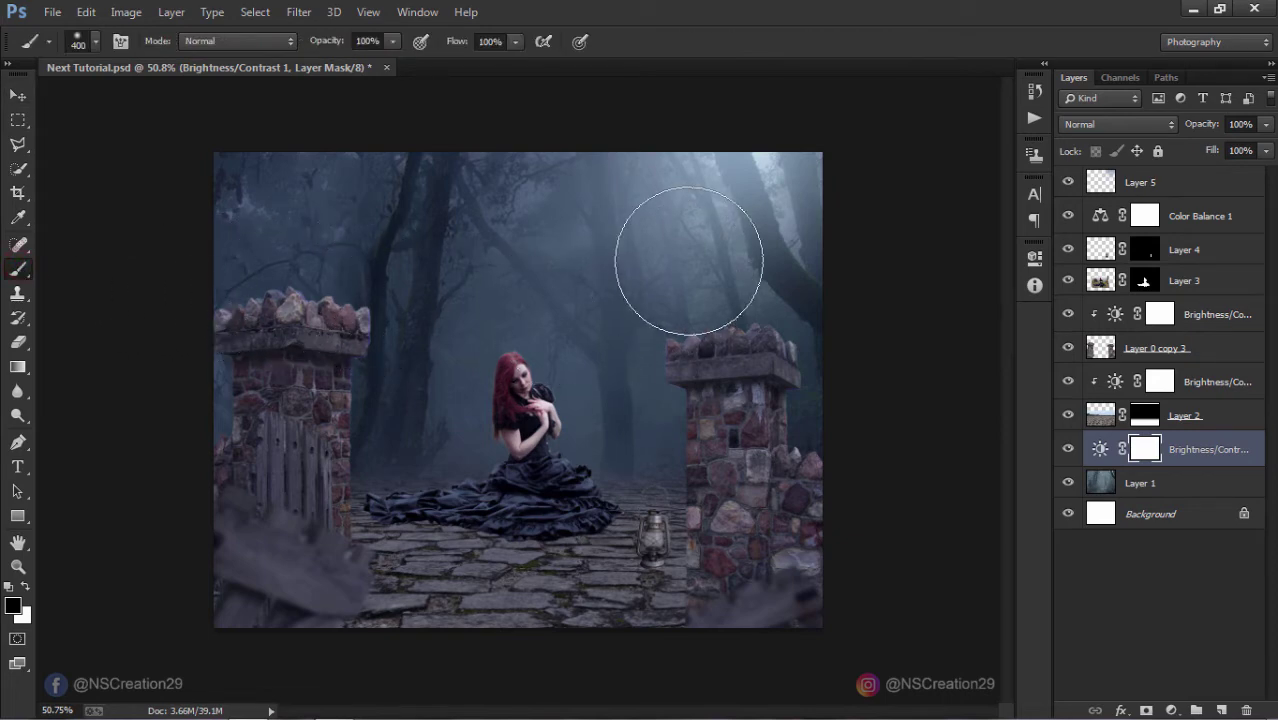
key(bracketleft)
key(bracketleft)
key(bracketright)
key(bracketright)
key(bracketright)
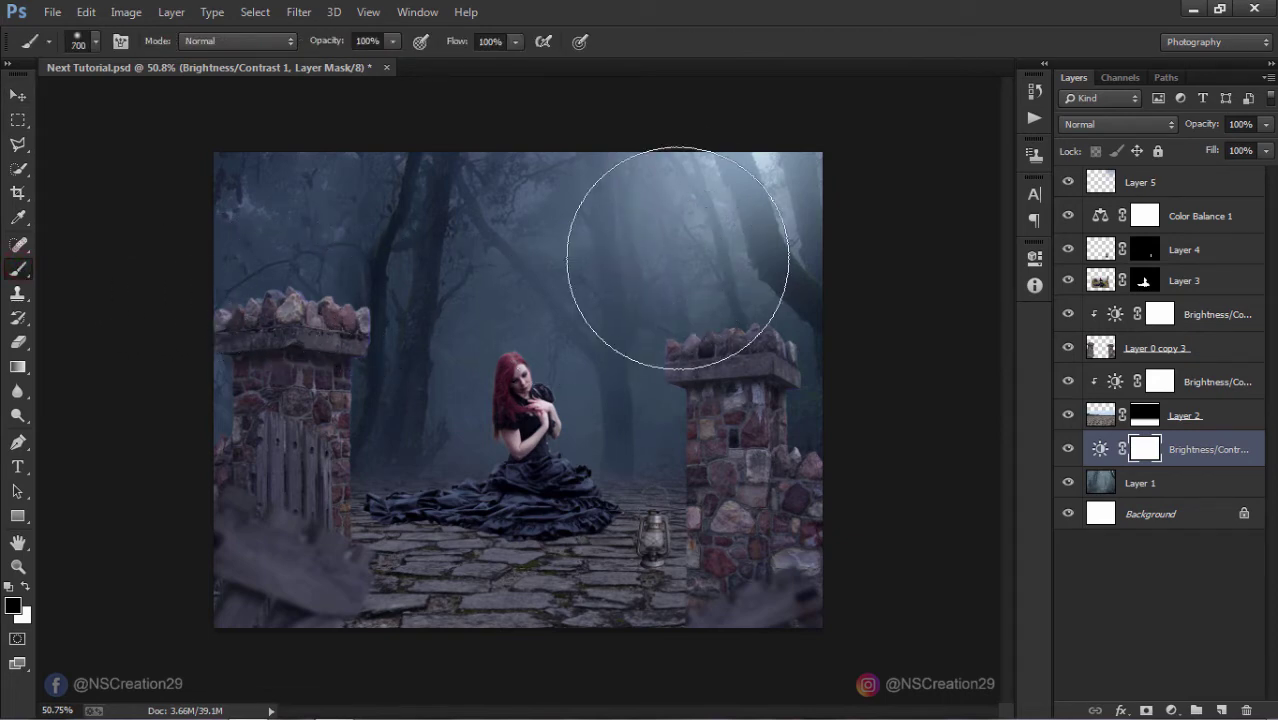
key(bracketright)
drag(317, 50, 282, 48)
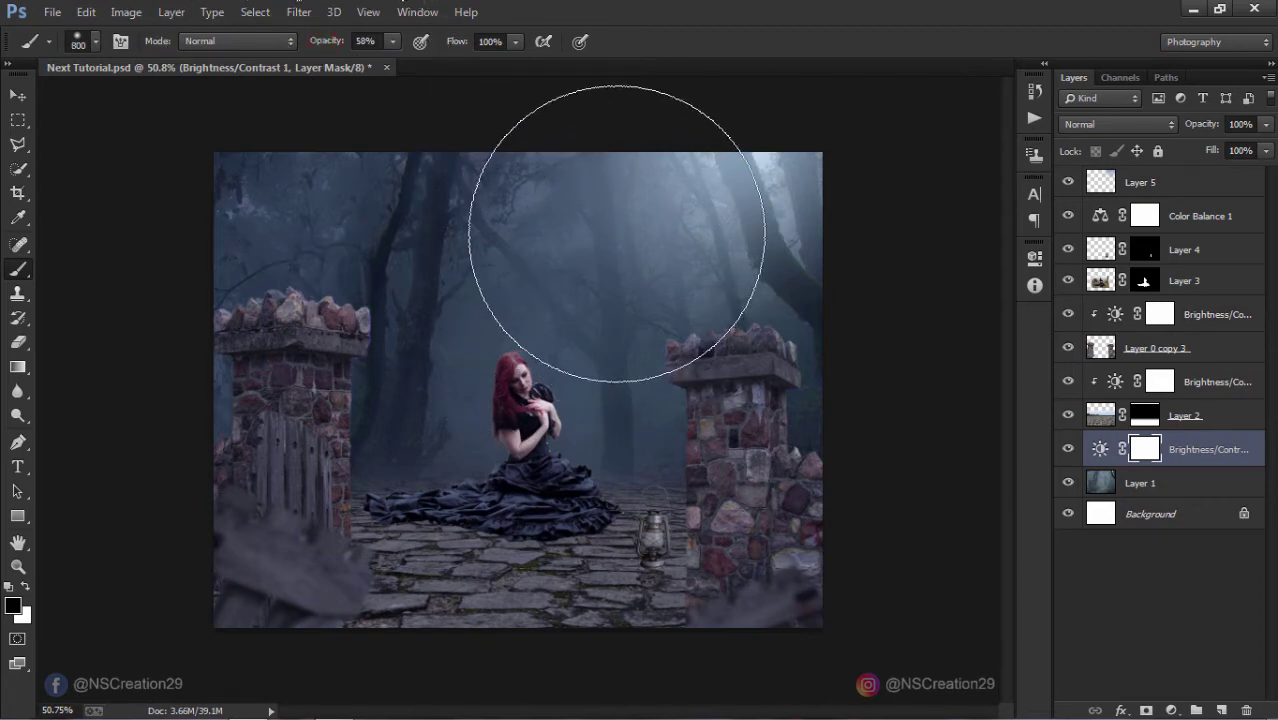
click(622, 235)
click(595, 342)
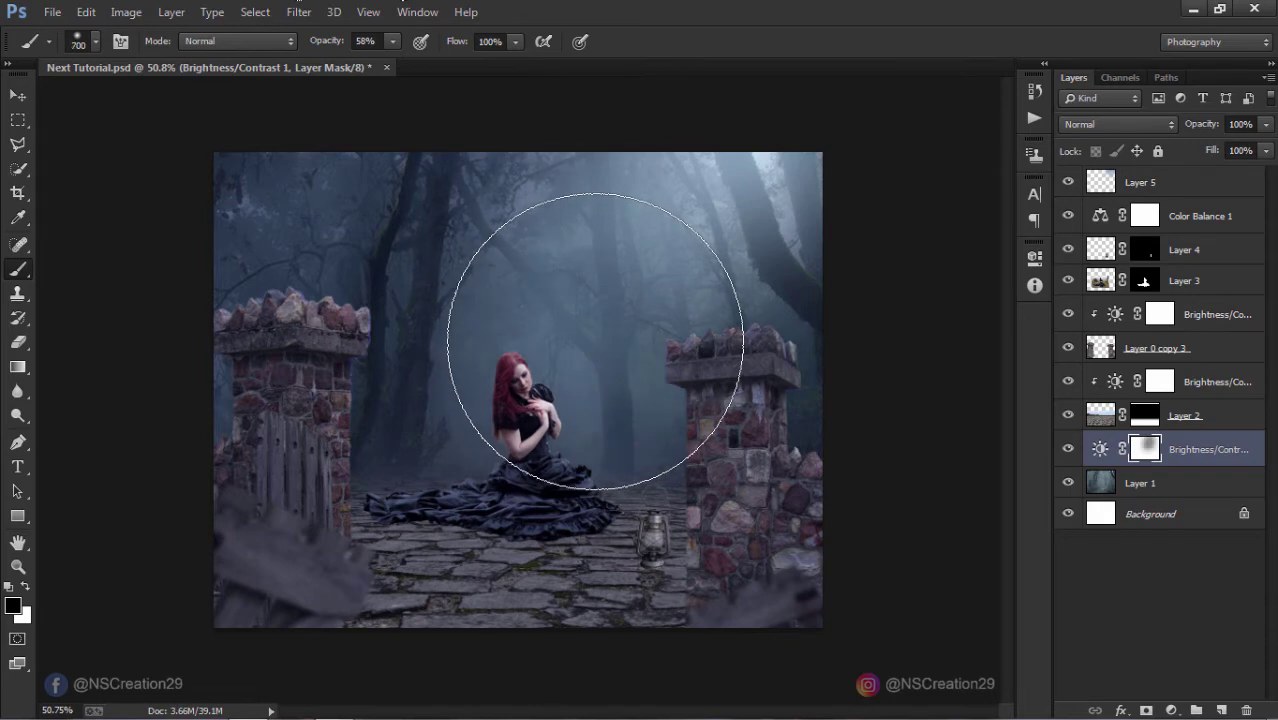
key(bracketleft)
key(bracketleft)
key(bracketleft)
key(bracketleft)
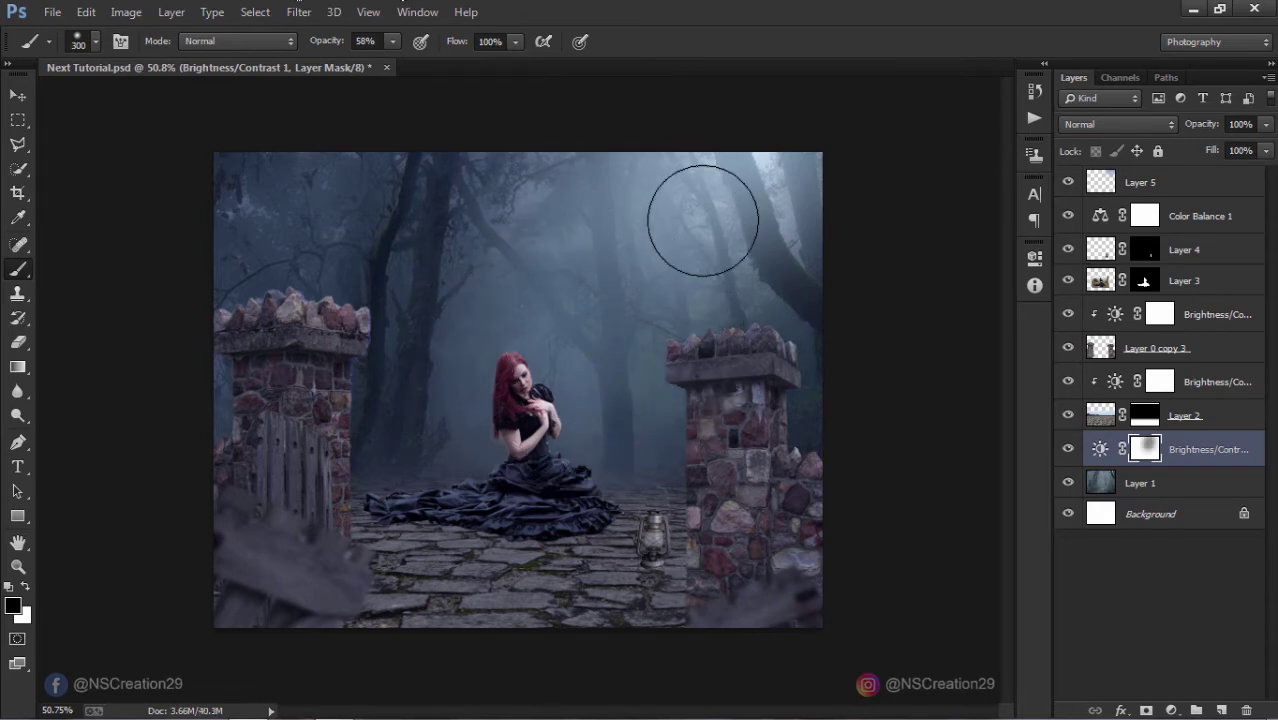
click(630, 312)
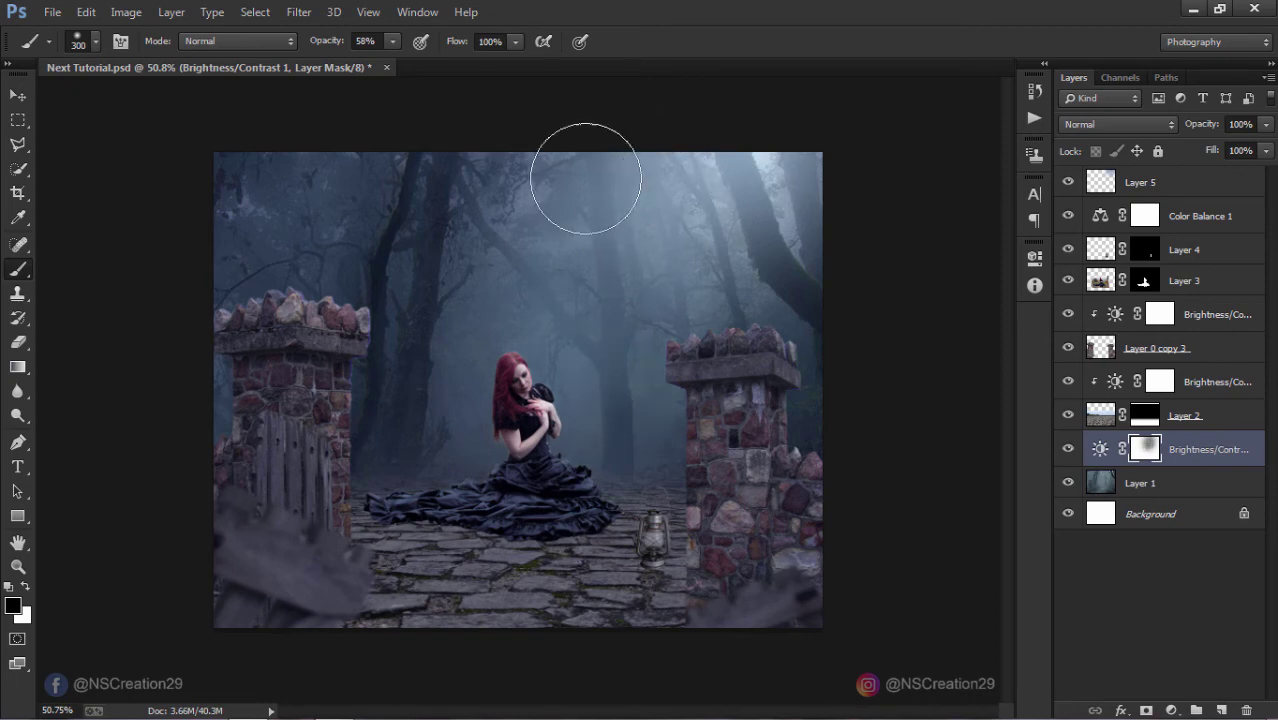
Step: Build up faint 4%-opacity mask strokes over the upper misty trees and around the woman
click(328, 44)
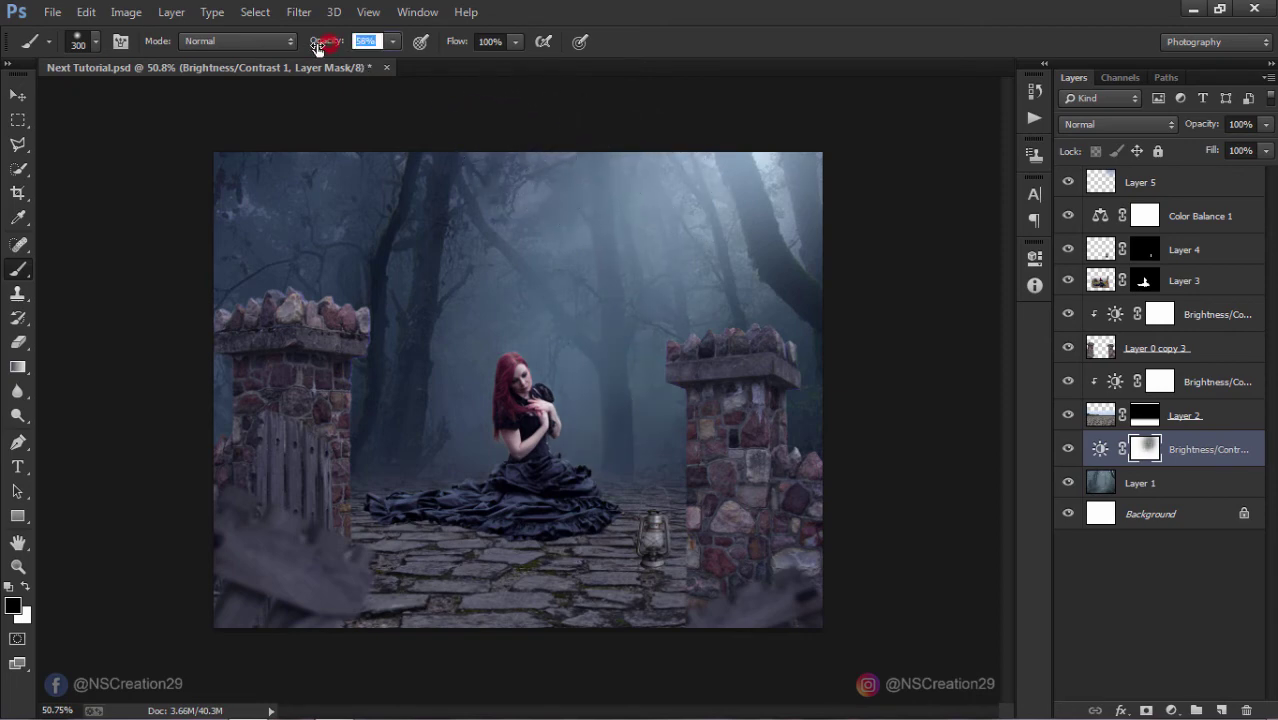
drag(287, 47, 277, 46)
click(642, 284)
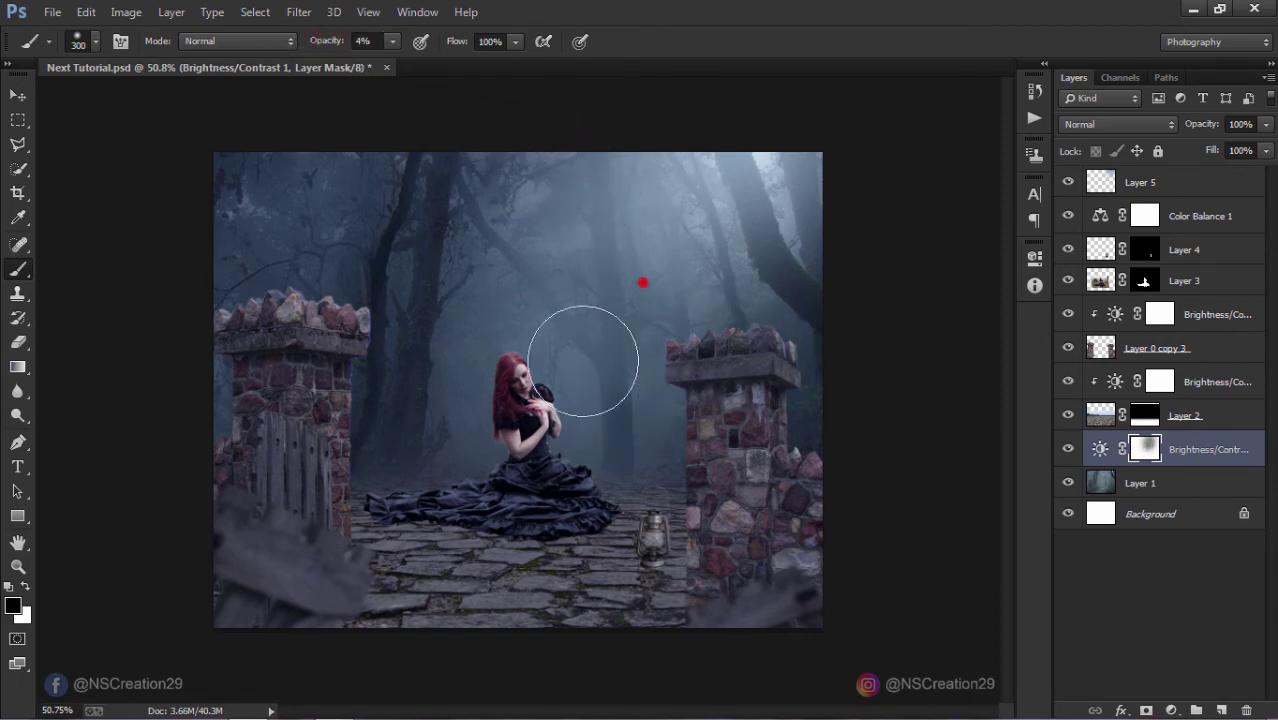
click(603, 280)
click(608, 165)
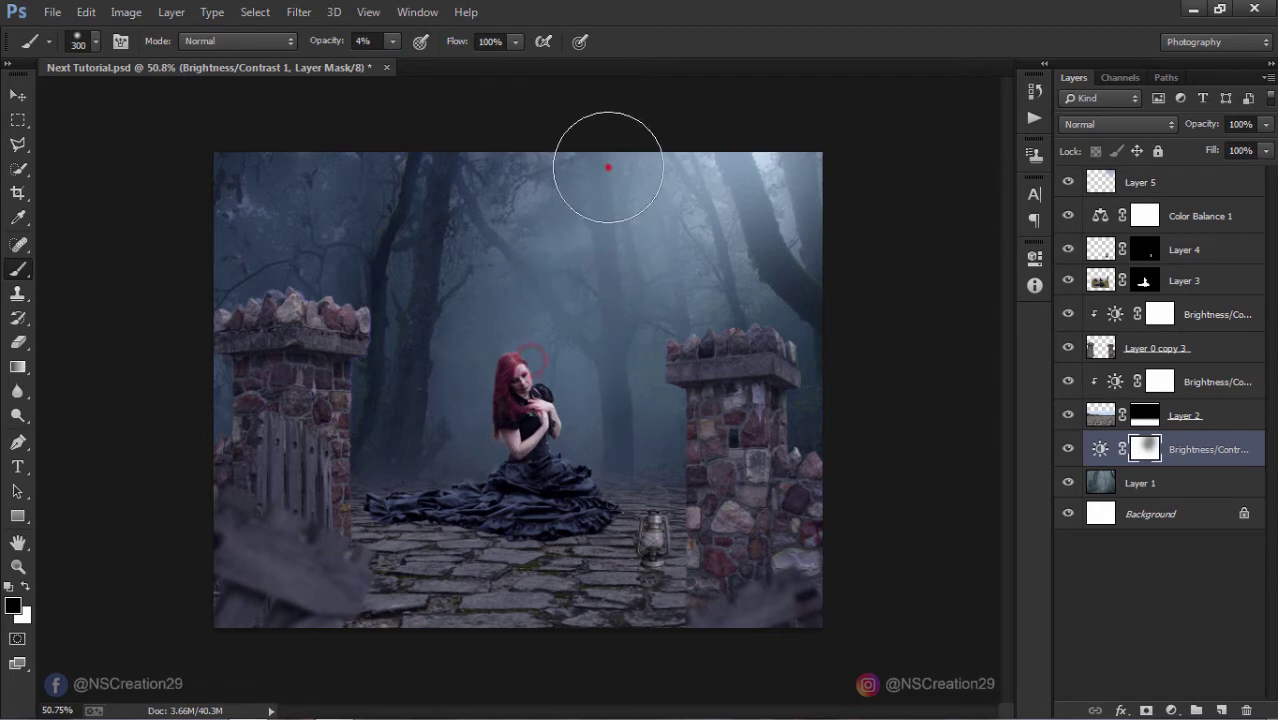
click(642, 245)
click(693, 285)
click(605, 371)
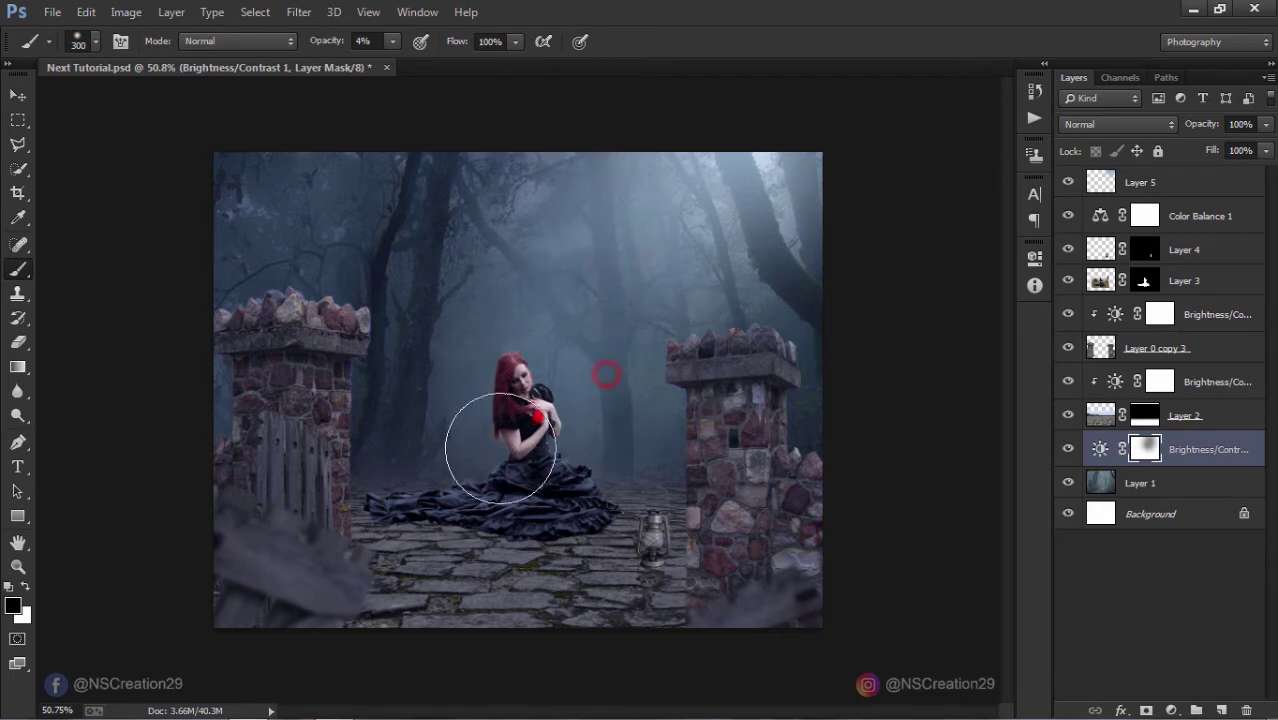
click(522, 445)
click(608, 340)
click(633, 274)
click(571, 285)
click(665, 148)
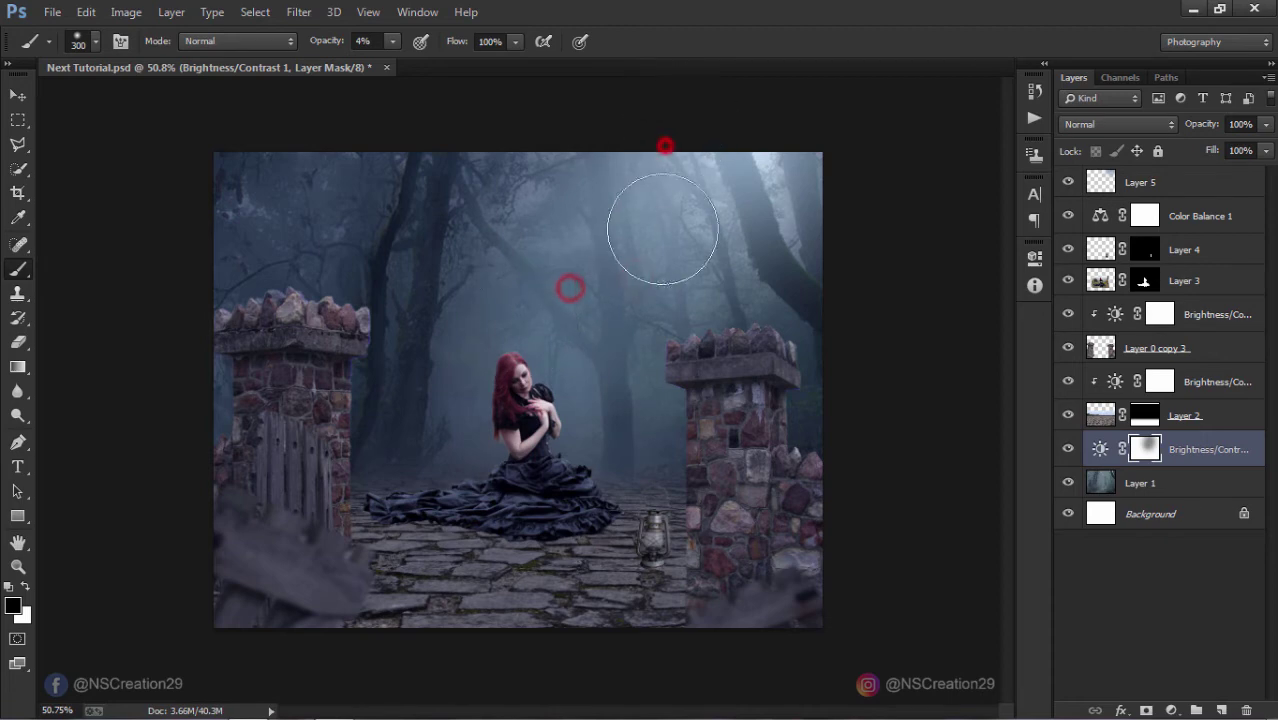
click(629, 299)
click(623, 340)
click(566, 411)
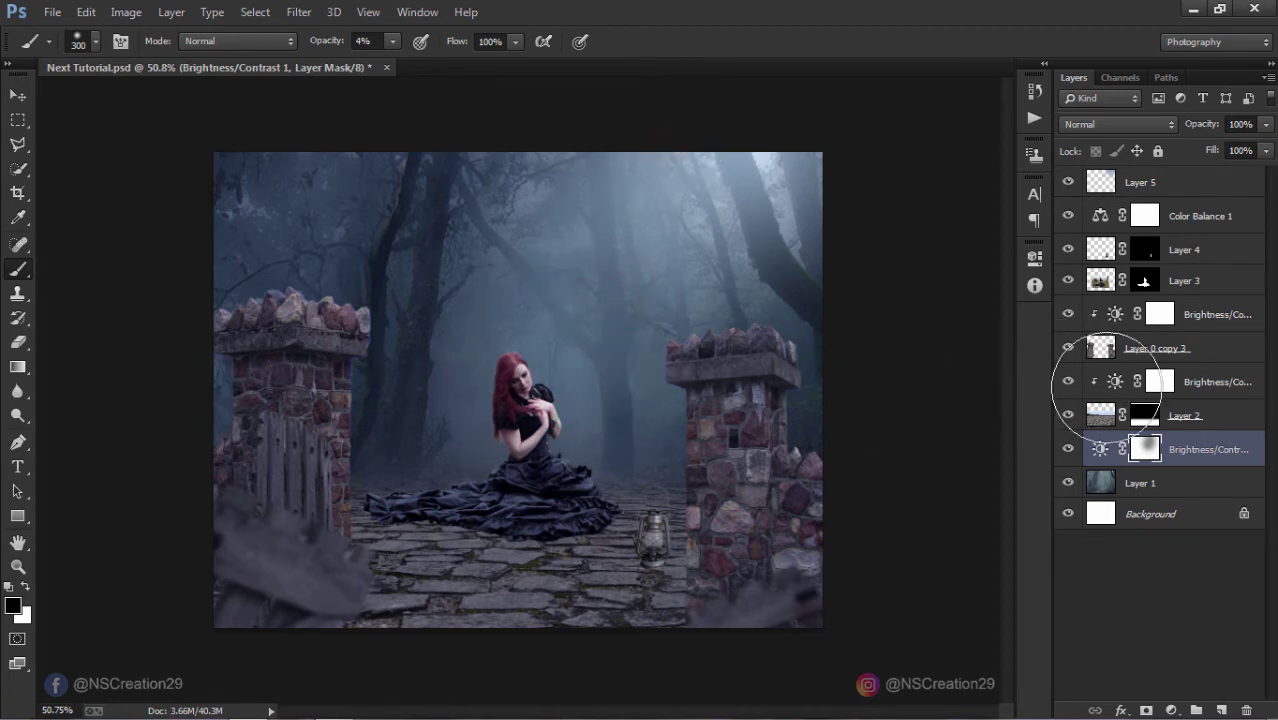
Step: Toggle the Brightness/Contrast 1 mask off and on to compare before and after
shift+click(1145, 449)
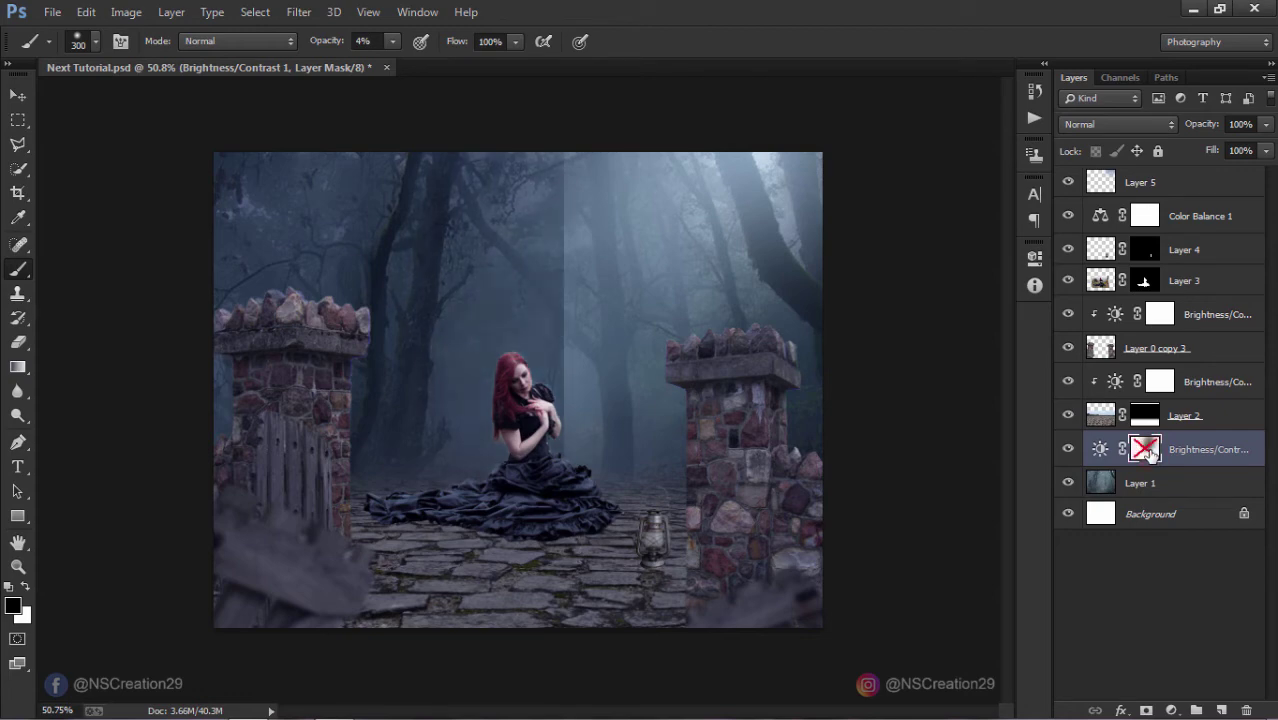
shift+click(1145, 449)
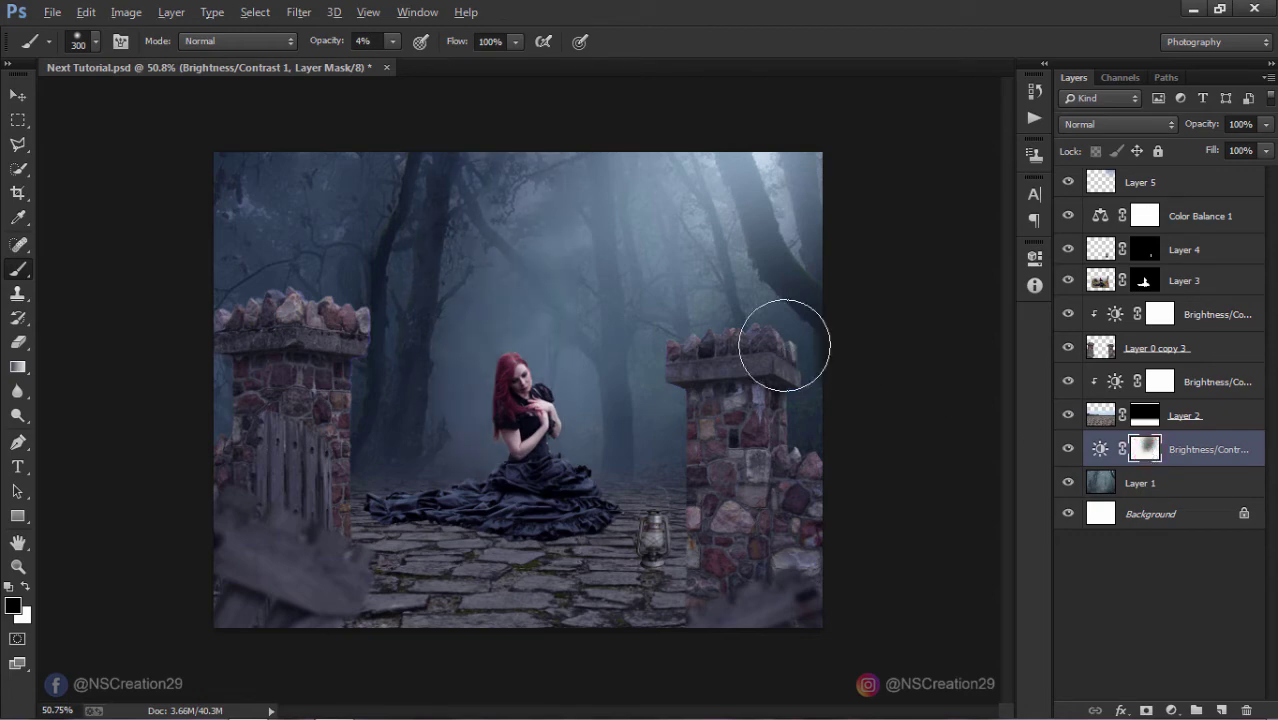
scroll(790, 345, down, 1)
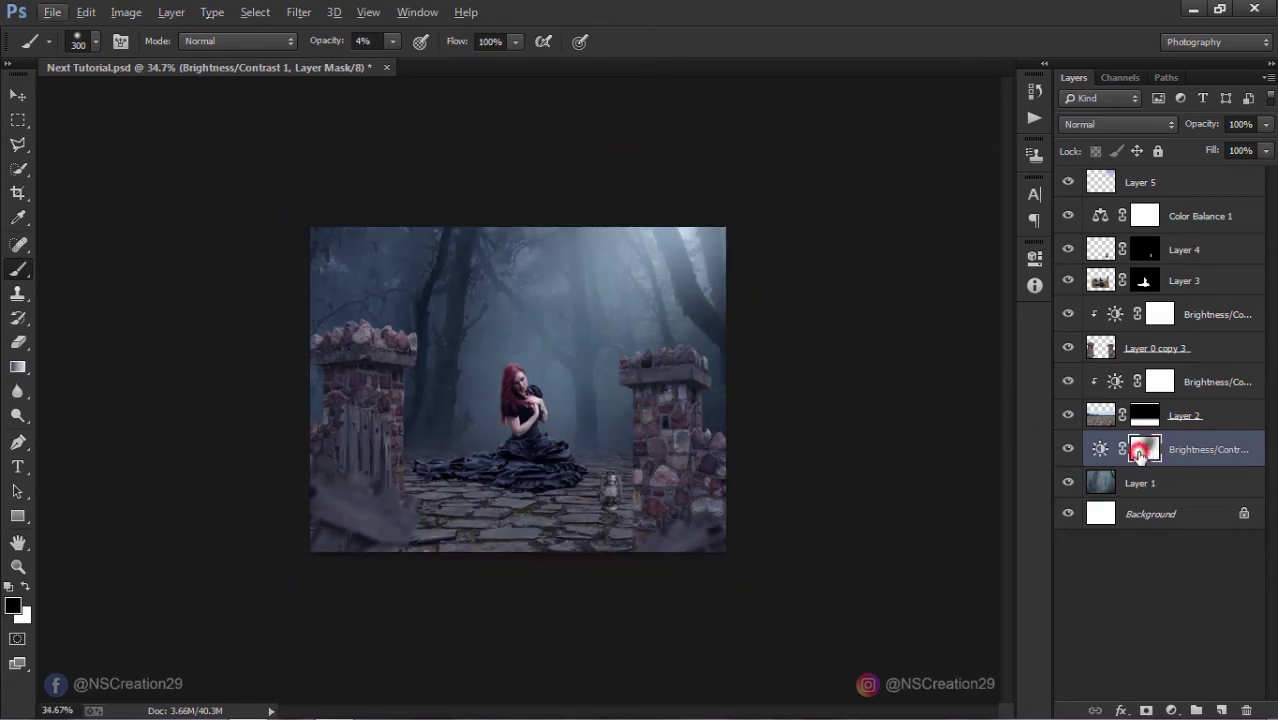
shift+click(1140, 452)
shift+click(1140, 452)
scroll(622, 294, up, 1)
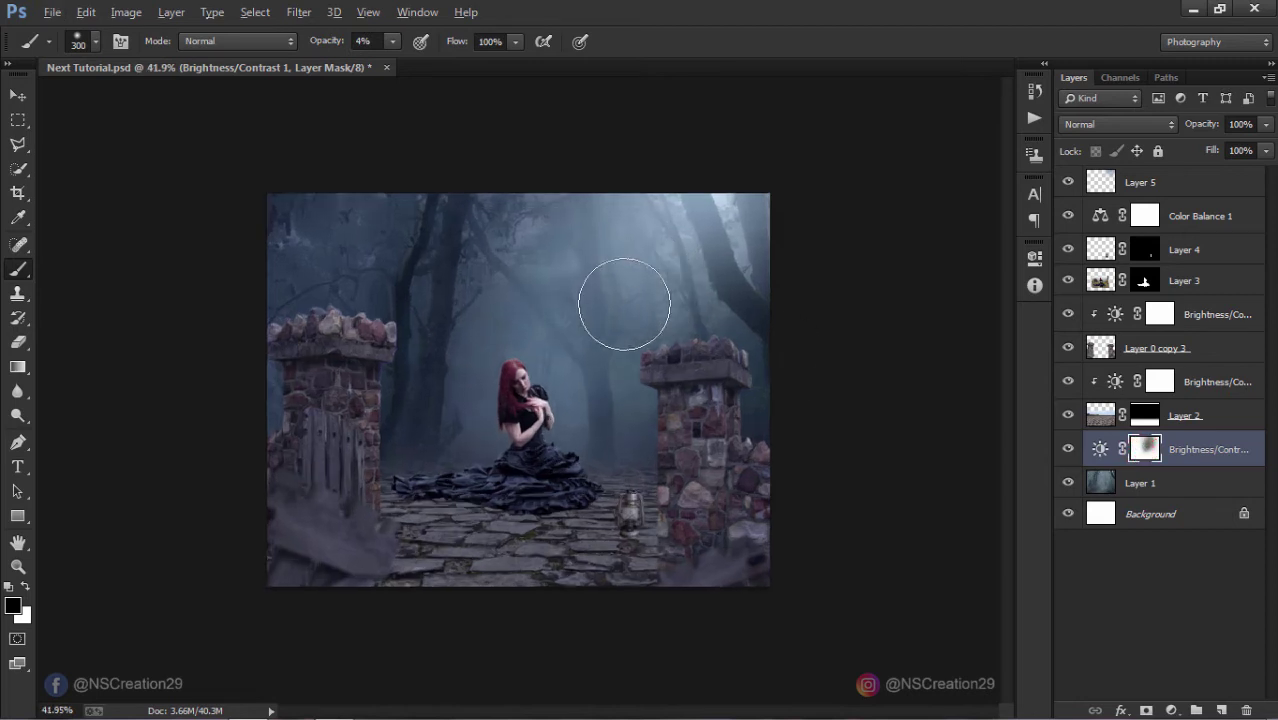
Step: Target the Brightness/Contrast 1 copy 2 mask with a 150-pixel brush and test a stroke
click(1160, 314)
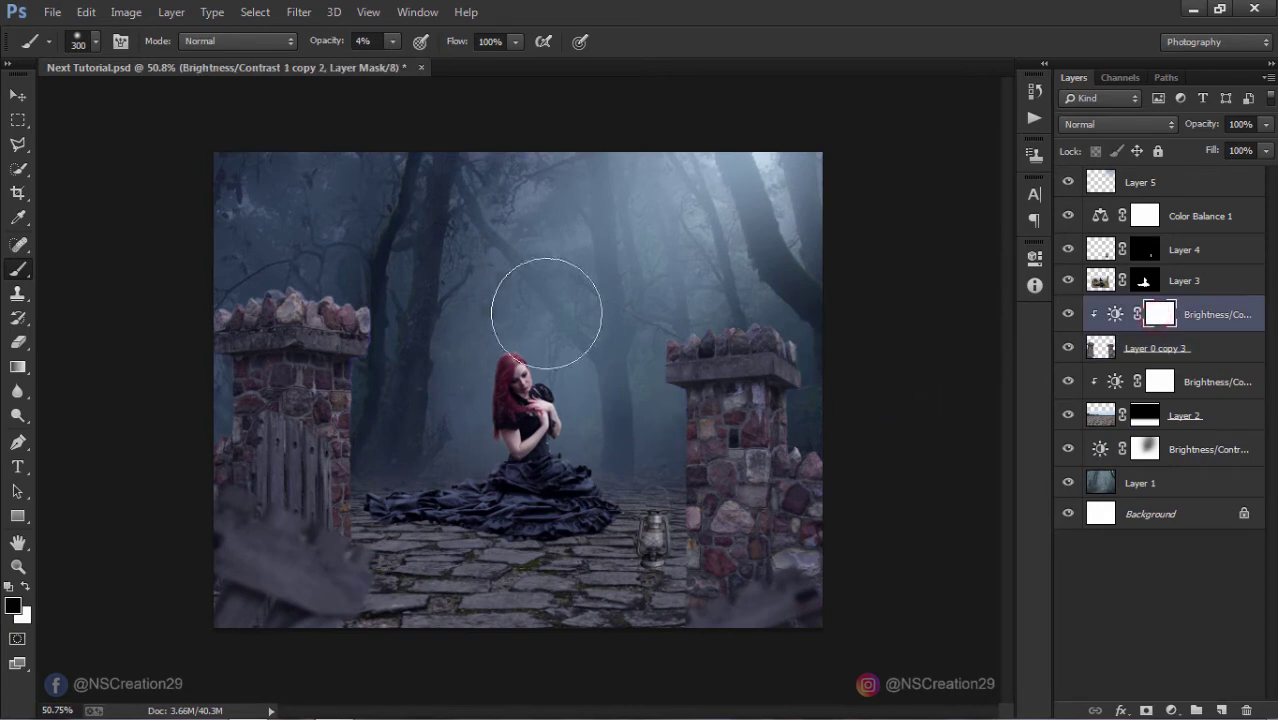
key(bracketleft)
key(bracketleft)
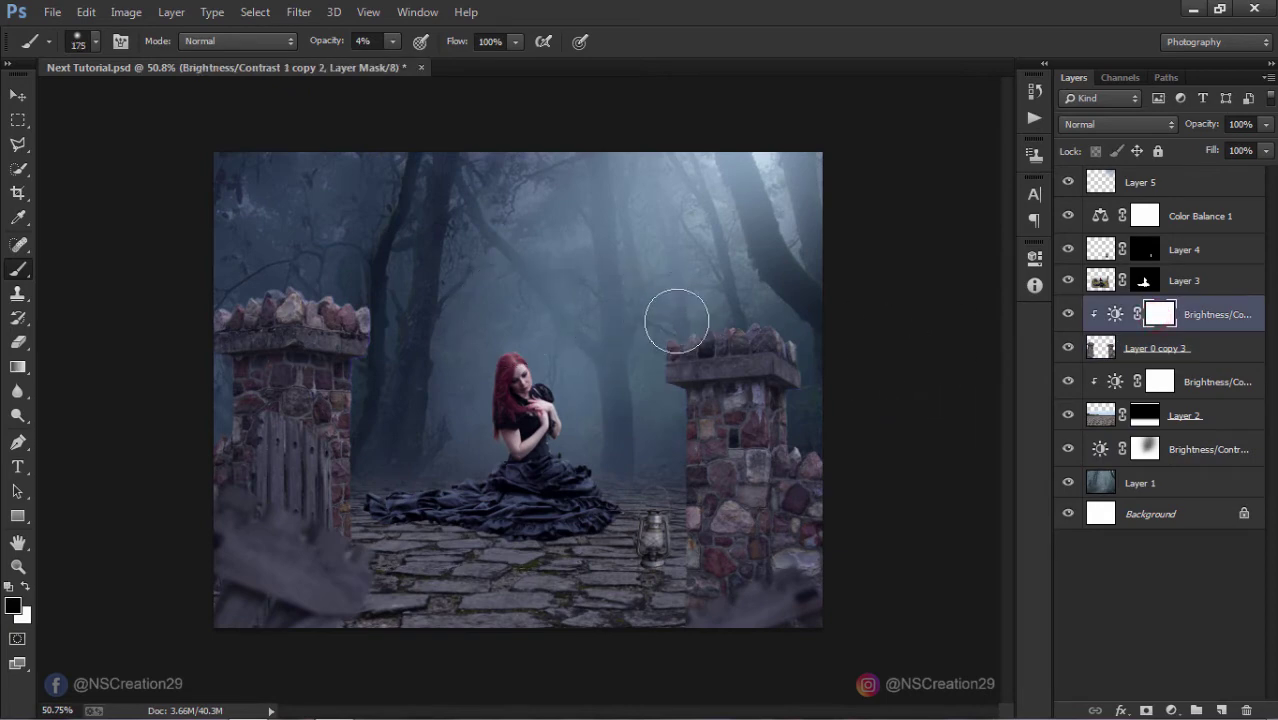
key(bracketleft)
key(bracketleft)
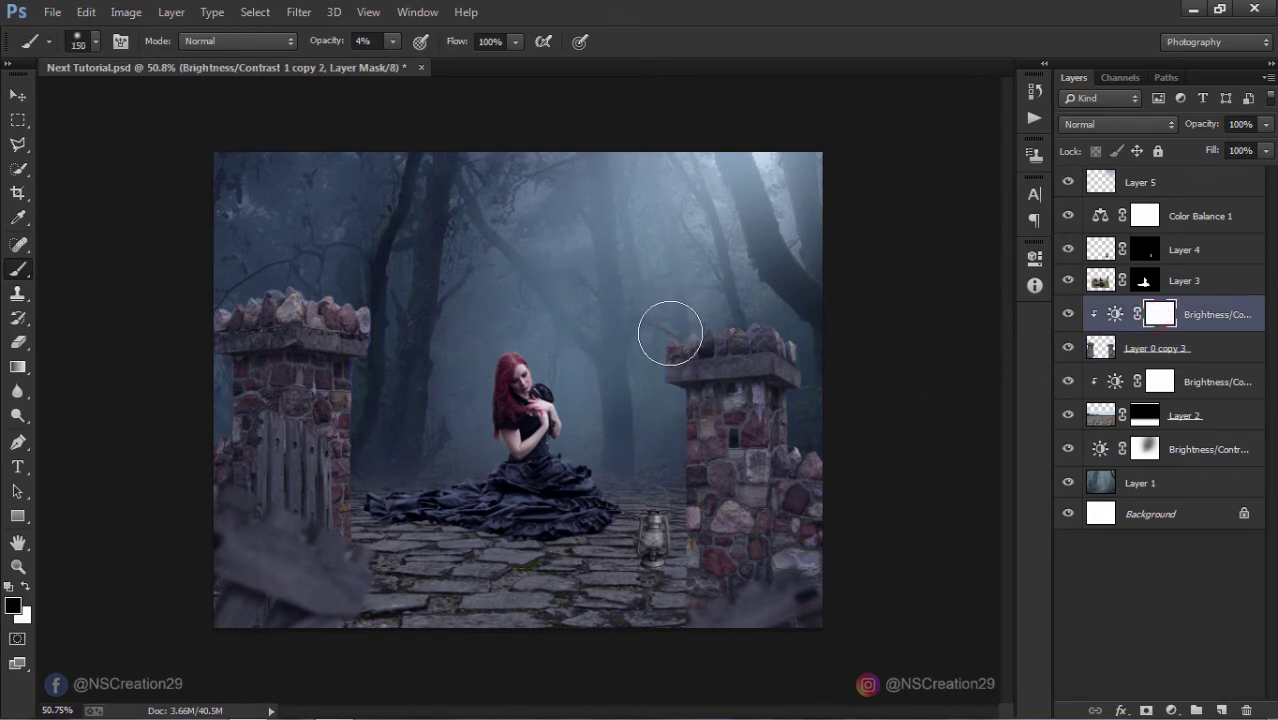
key(bracketleft)
click(362, 41)
text(100)
key(Return)
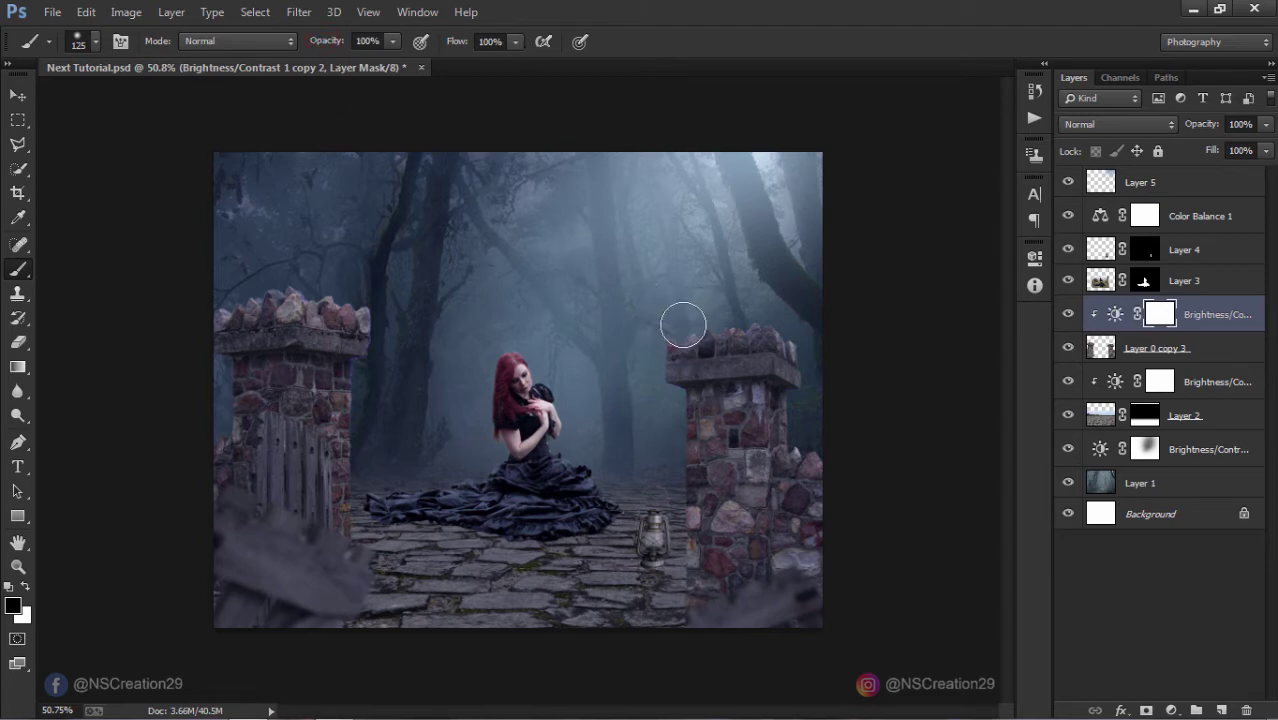
drag(683, 325, 645, 357)
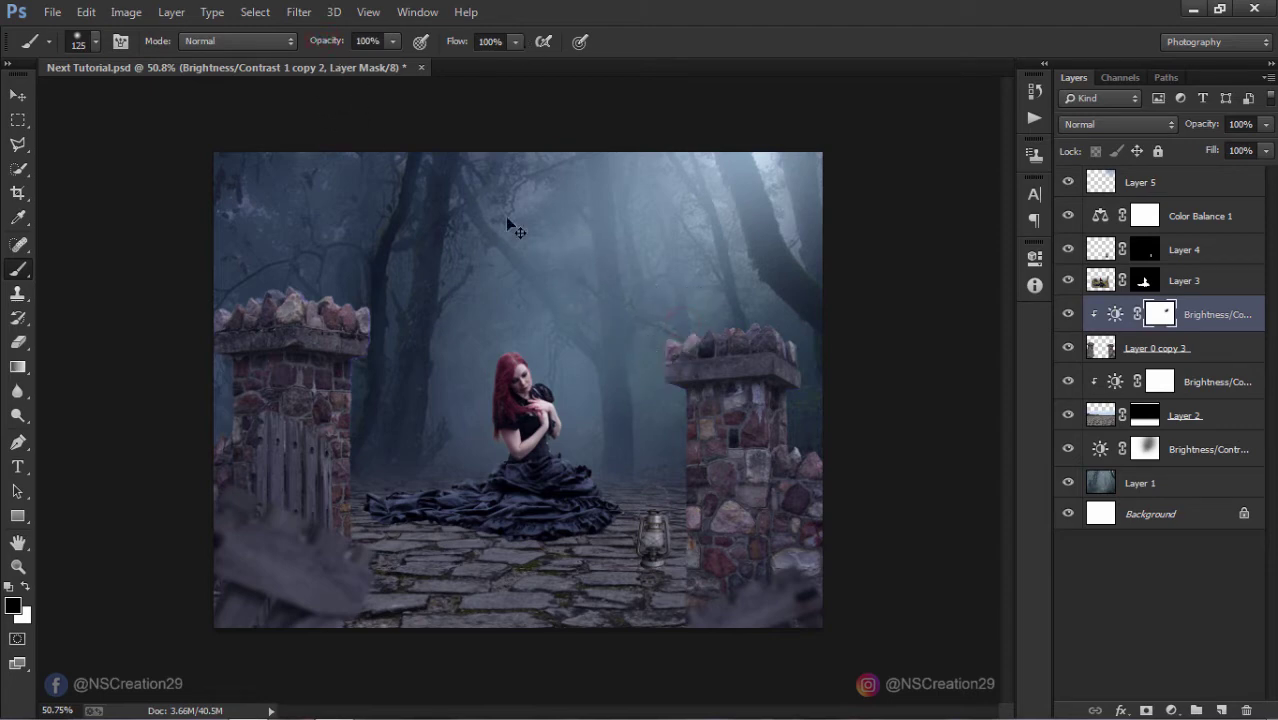
key(ctrl+z)
Step: Paint 73%-opacity mask strokes along the pillars' inner edges
mouse_move(331, 46)
mouse_down()
mouse_move(309, 46)
mouse_move(352, 46)
mouse_up()
mouse_move(673, 325)
mouse_down()
mouse_move(651, 404)
mouse_move(665, 412)
mouse_up()
drag(377, 291, 414, 340)
click(392, 340)
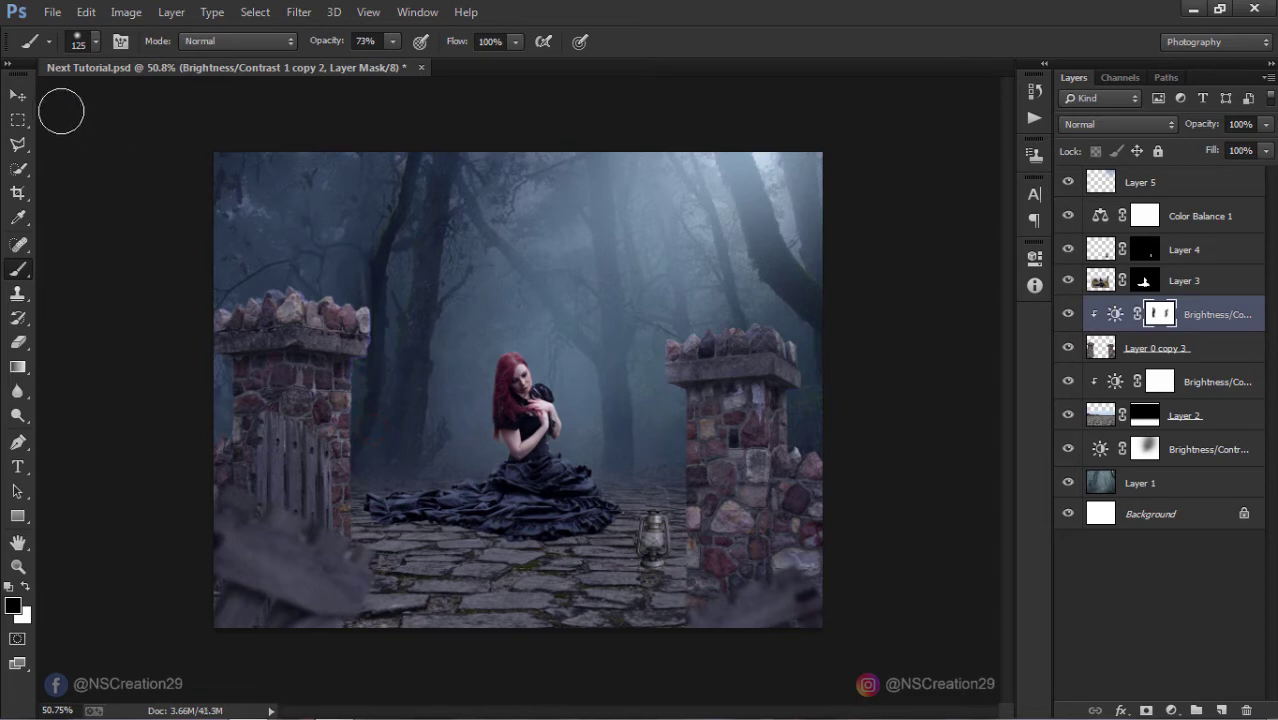
click(22, 97)
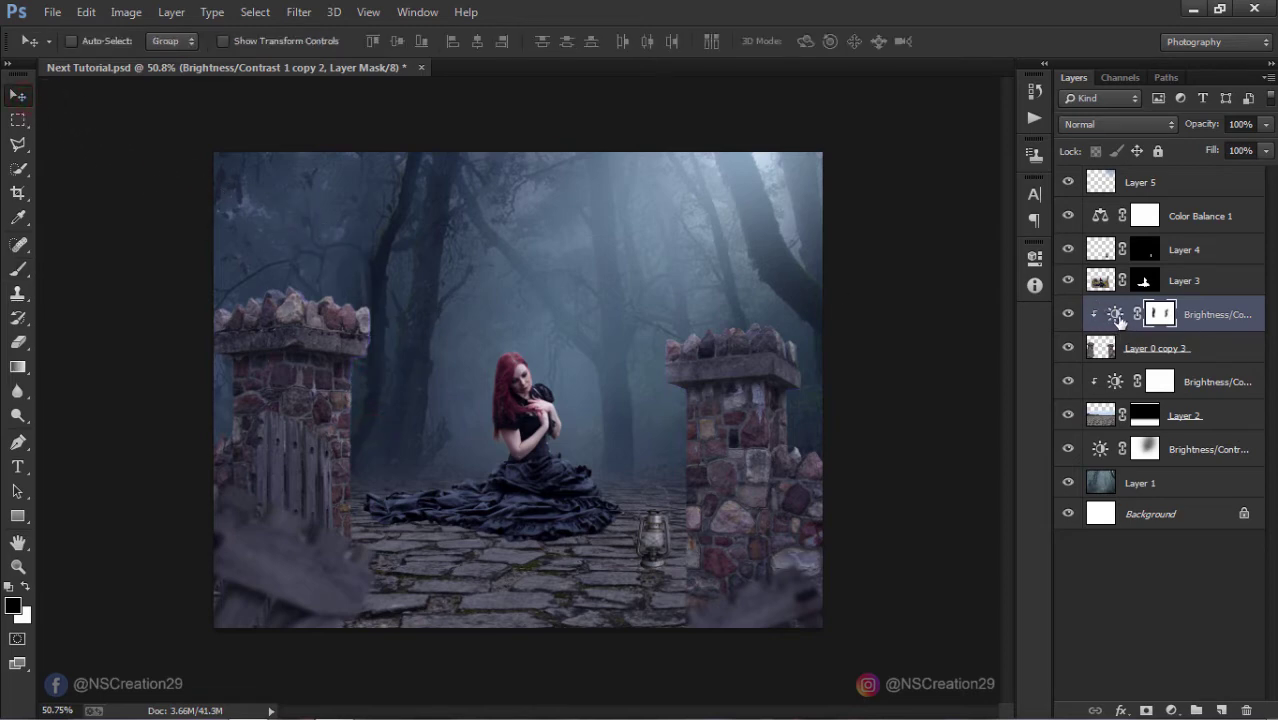
Step: Set the pillar-clipped Brightness/Contrast 1 copy 2 to Brightness -59 and Contrast 39
double_click(1118, 317)
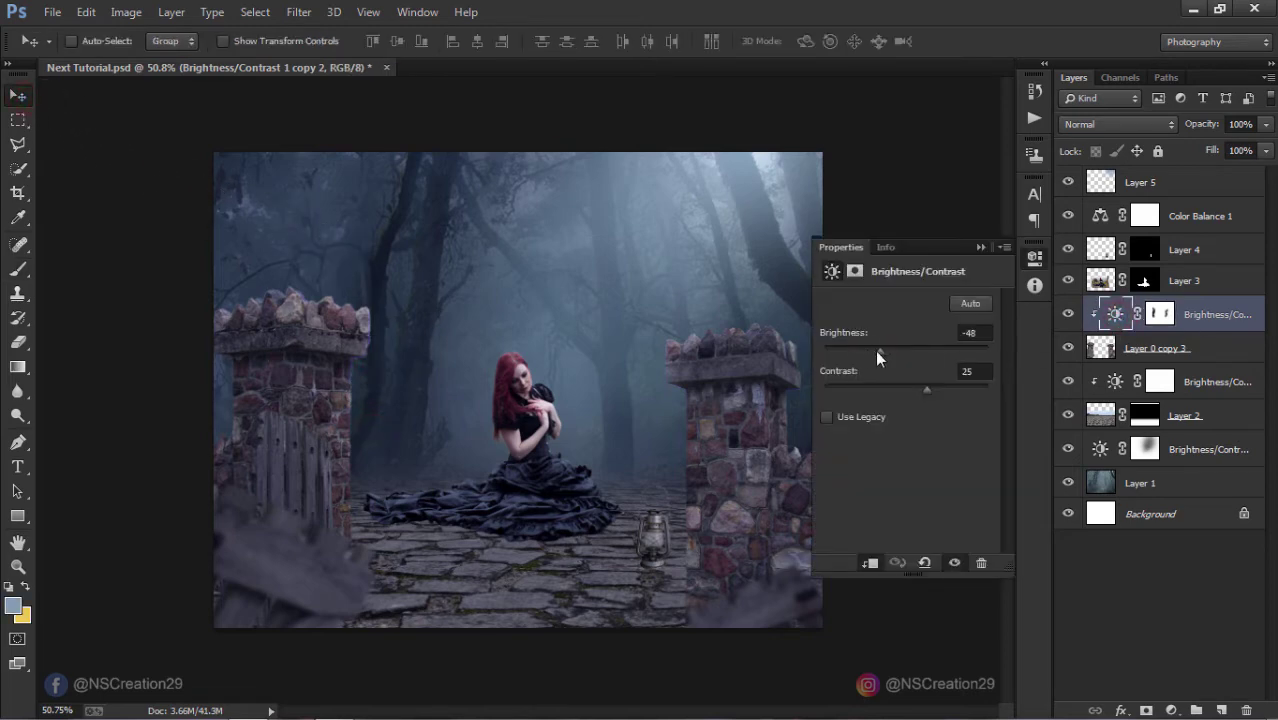
drag(871, 355, 869, 355)
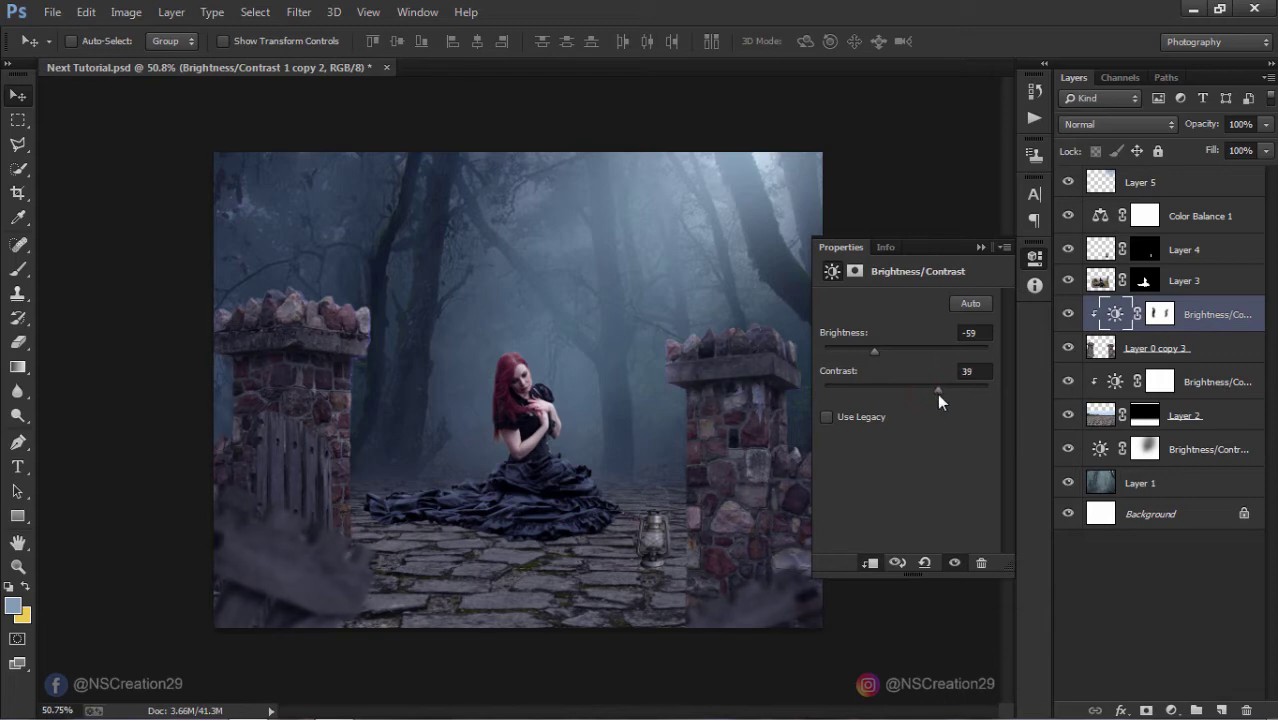
click(979, 248)
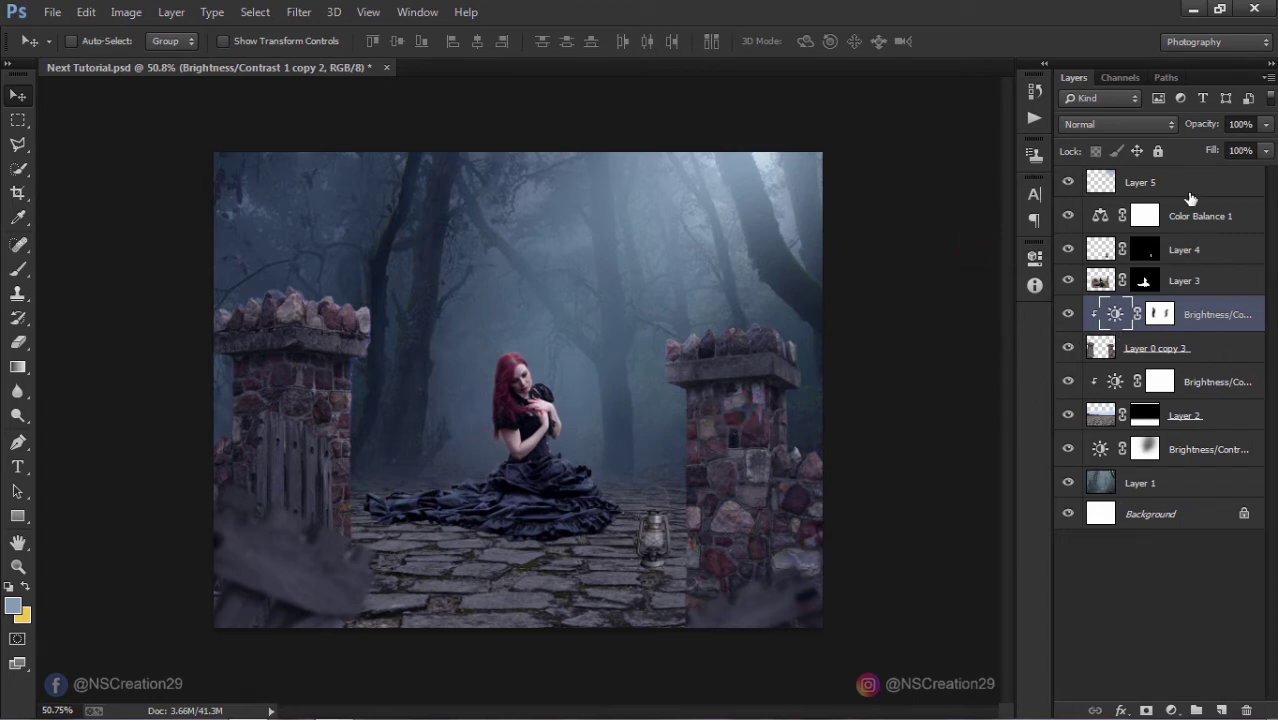
Step: Add a new unclipped Layer 6 directly above Layer 4
click(1186, 249)
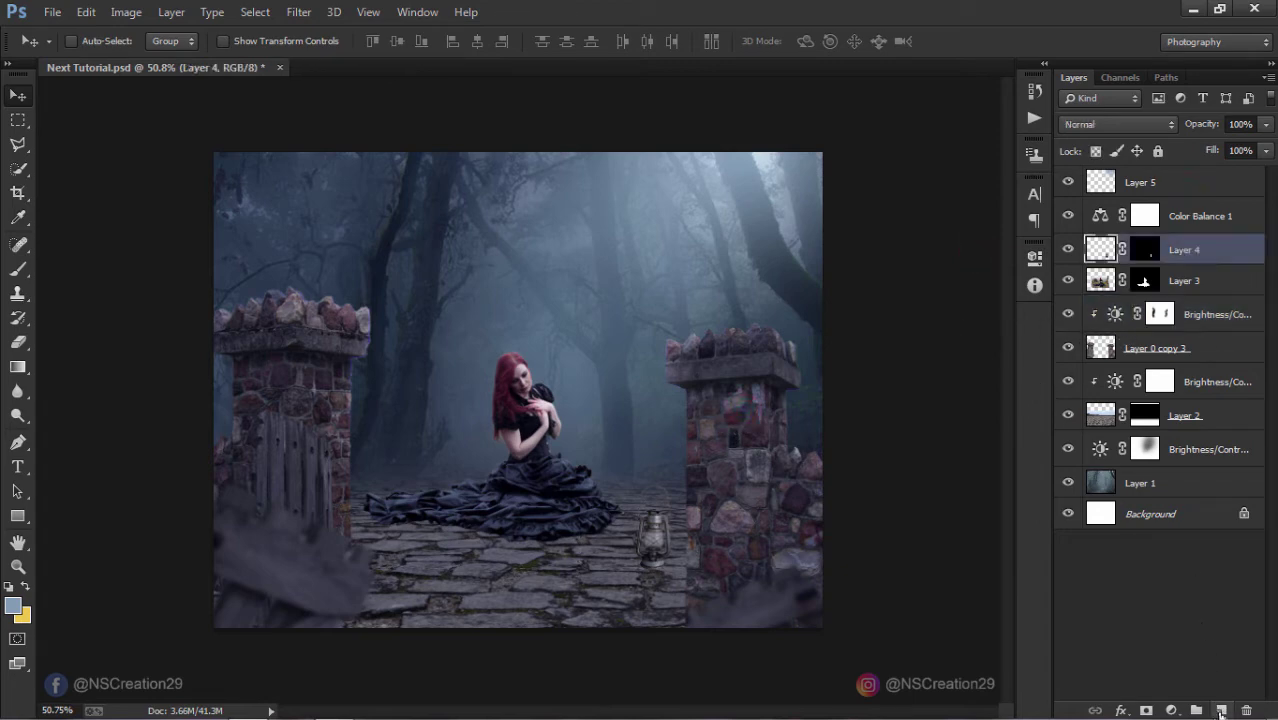
click(1221, 710)
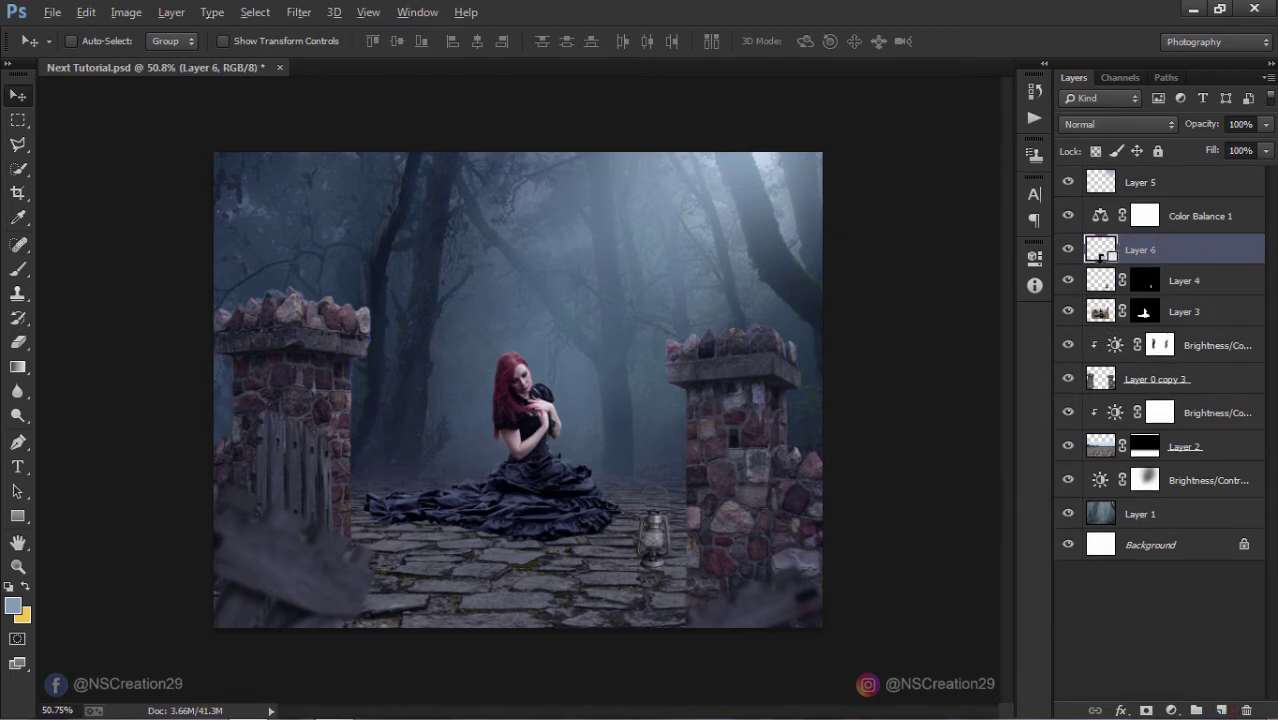
key(ctrl+alt+g)
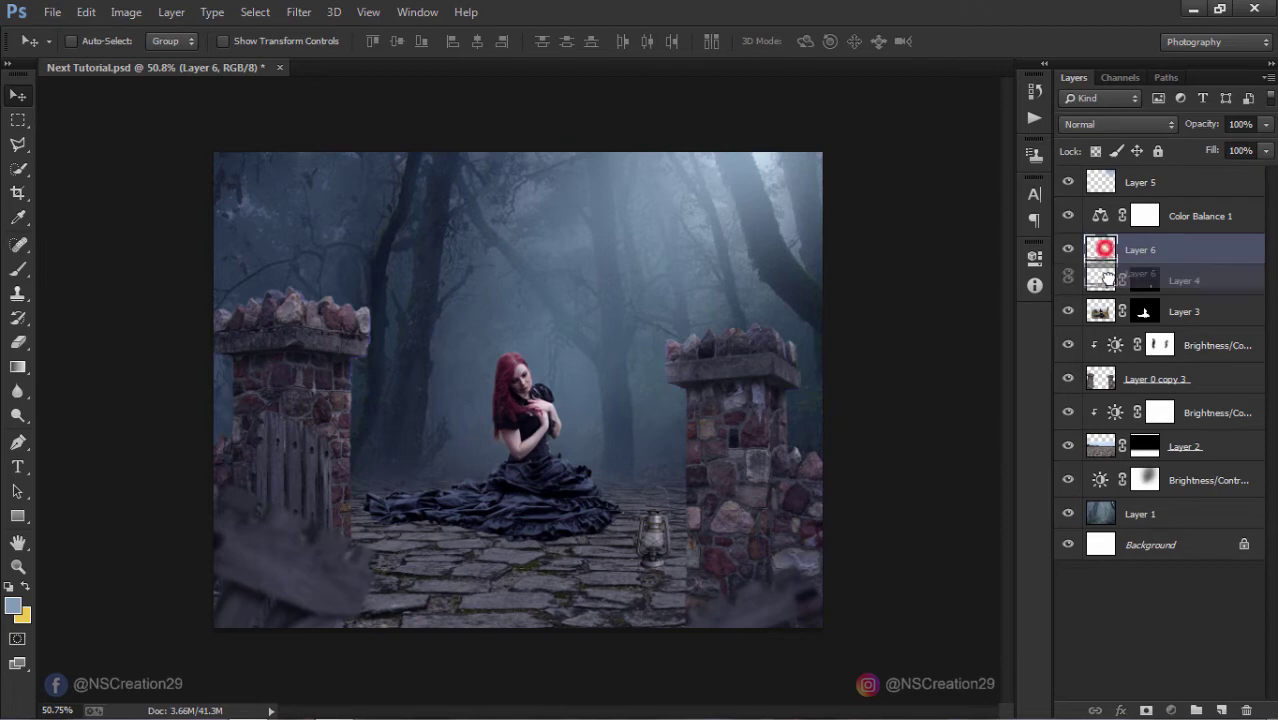
mouse_move(1110, 257)
mouse_down()
mouse_move(1113, 277)
mouse_move(1116, 249)
mouse_up()
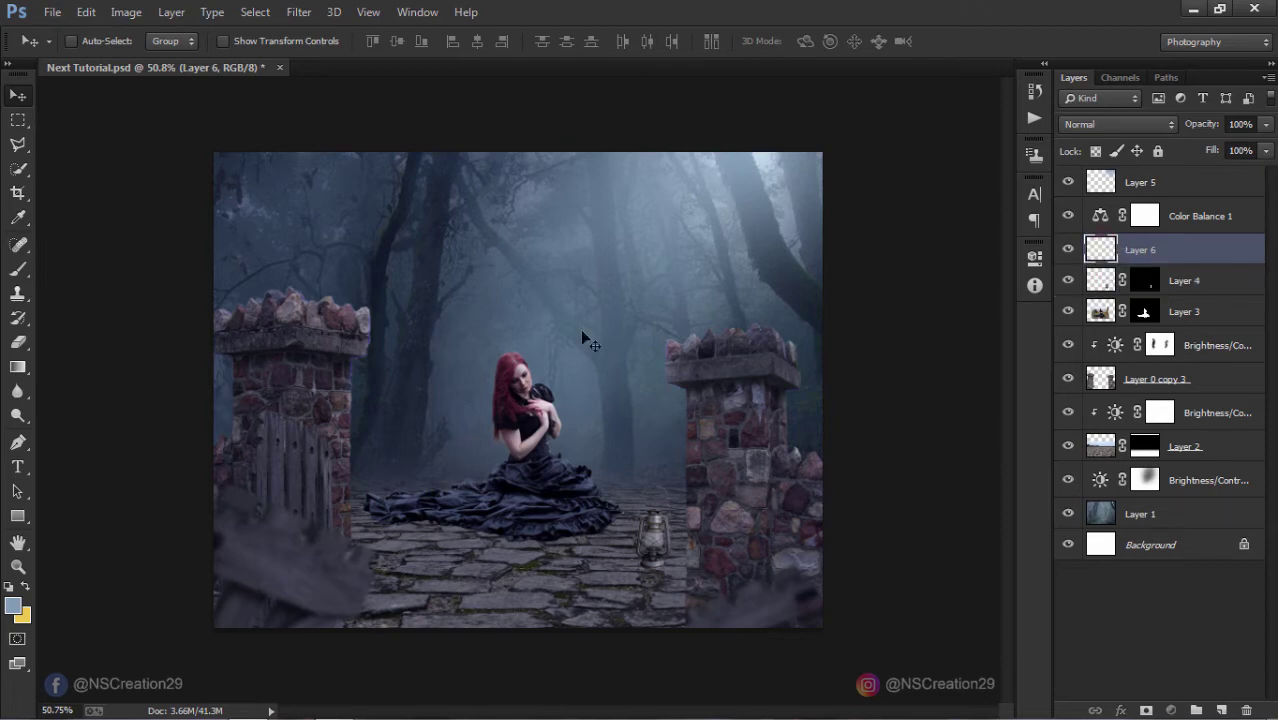
Step: Set the foreground colour to orange #fa8700
key(i)
key(x)
click(13, 605)
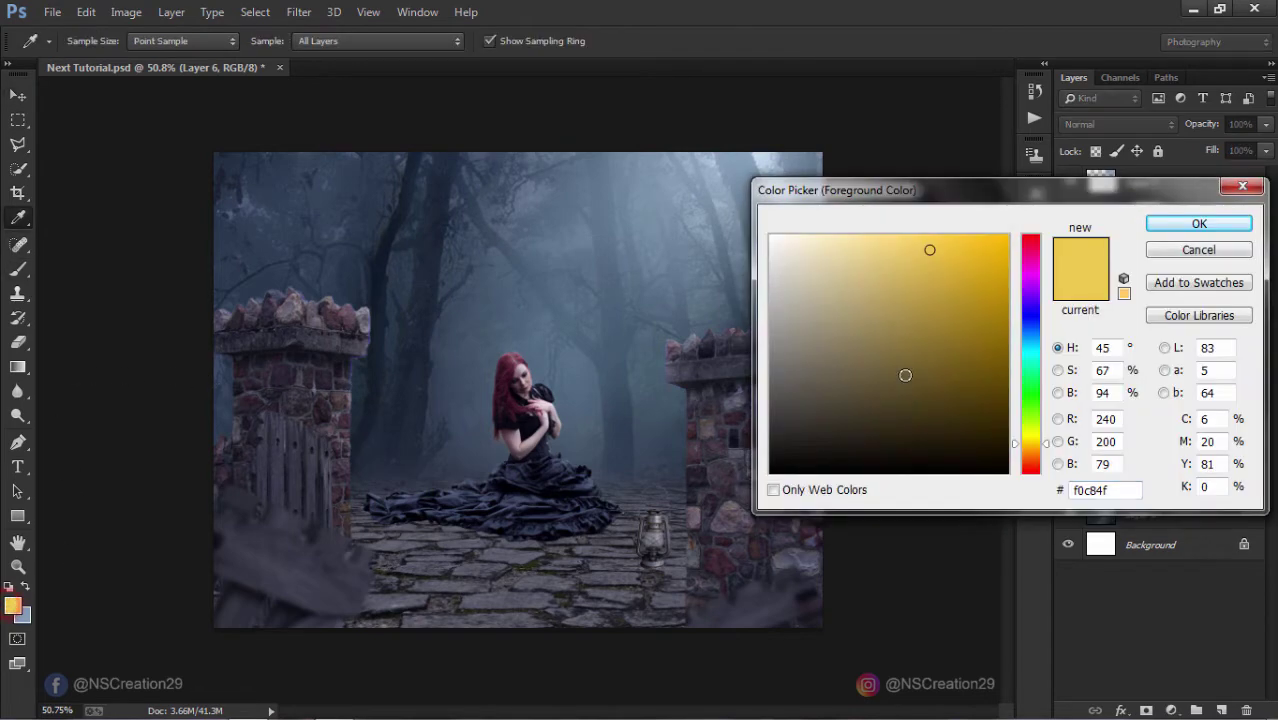
click(996, 261)
click(1031, 449)
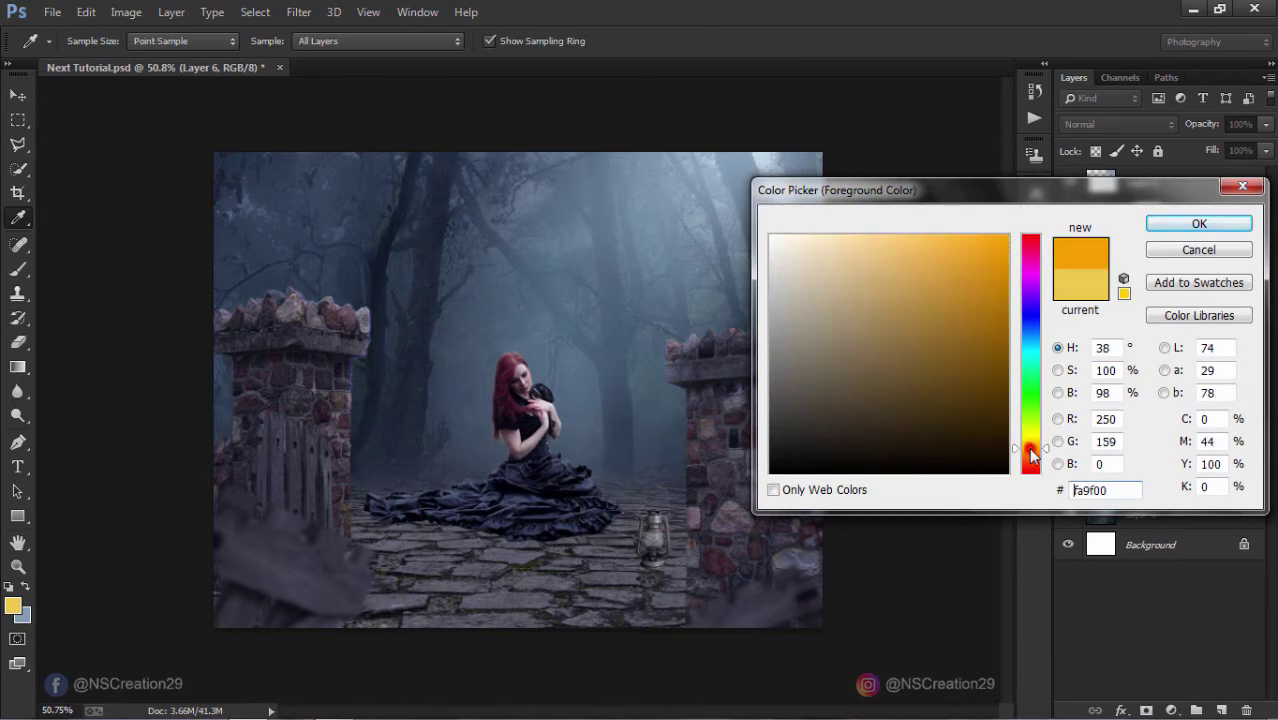
click(1035, 460)
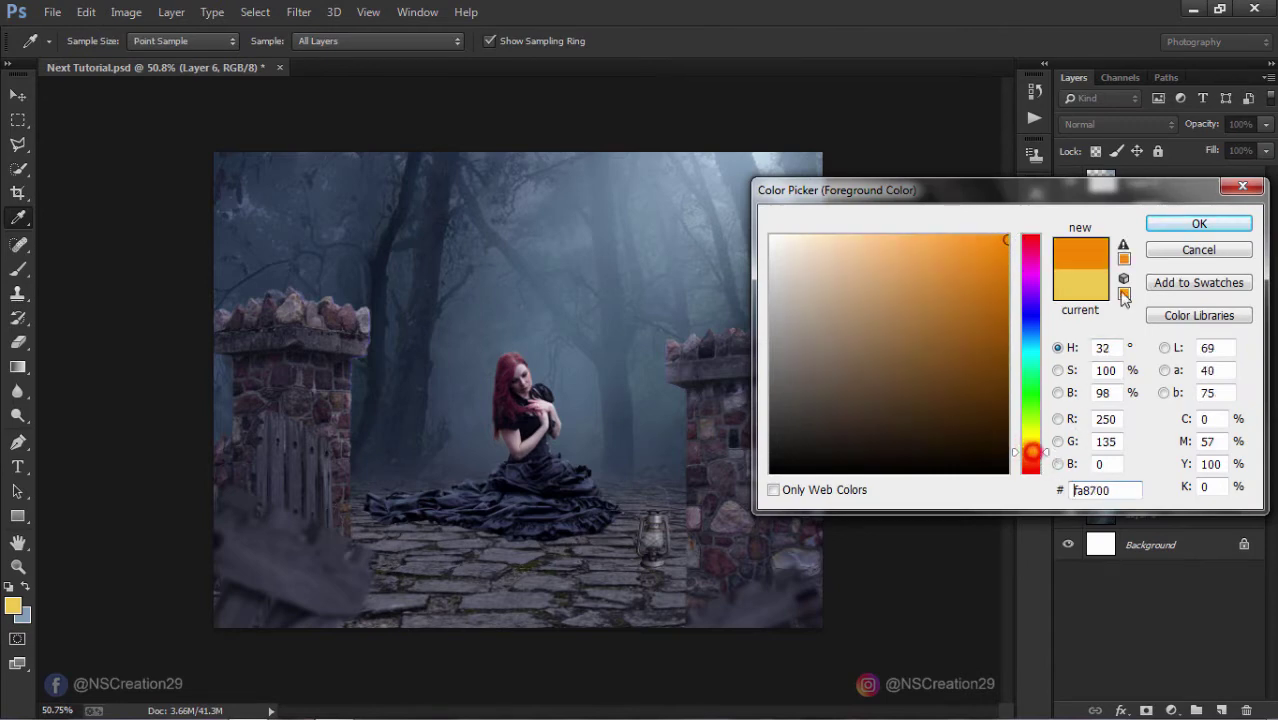
click(1199, 223)
Step: Paint orange over the lantern on Layer 6 and set it to Overlay blending
key(b)
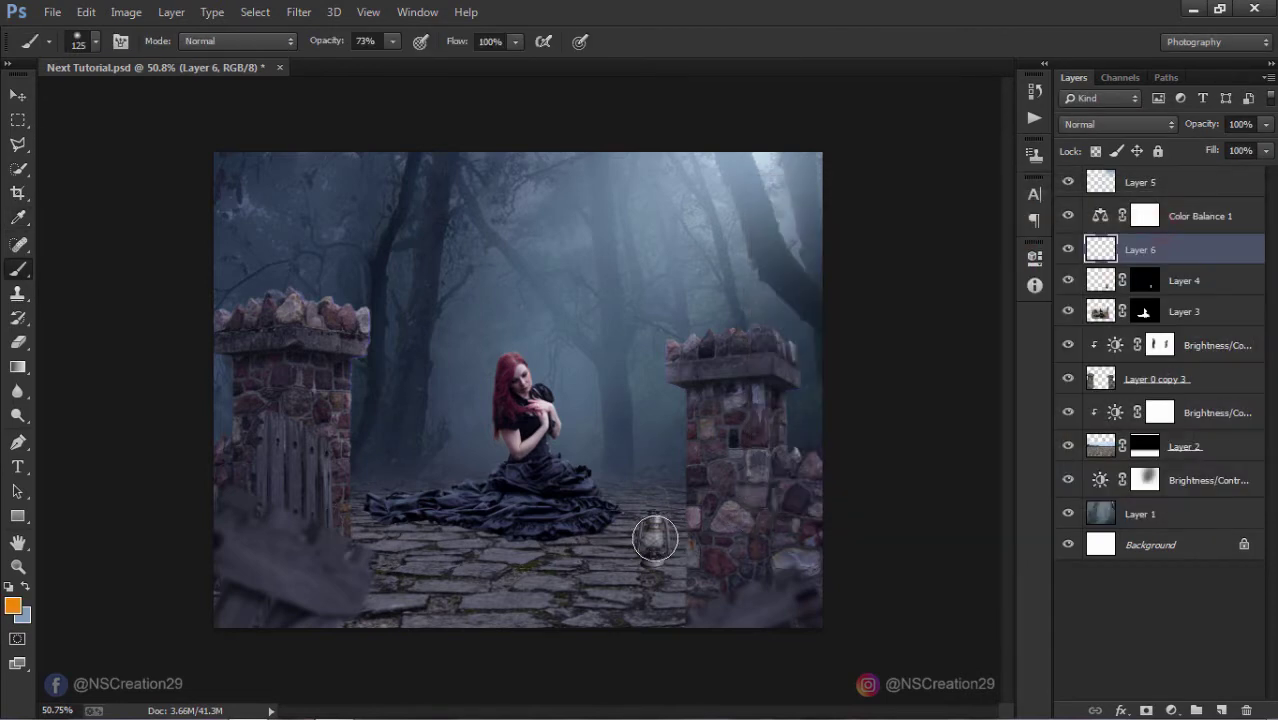
drag(653, 528, 655, 545)
click(1072, 124)
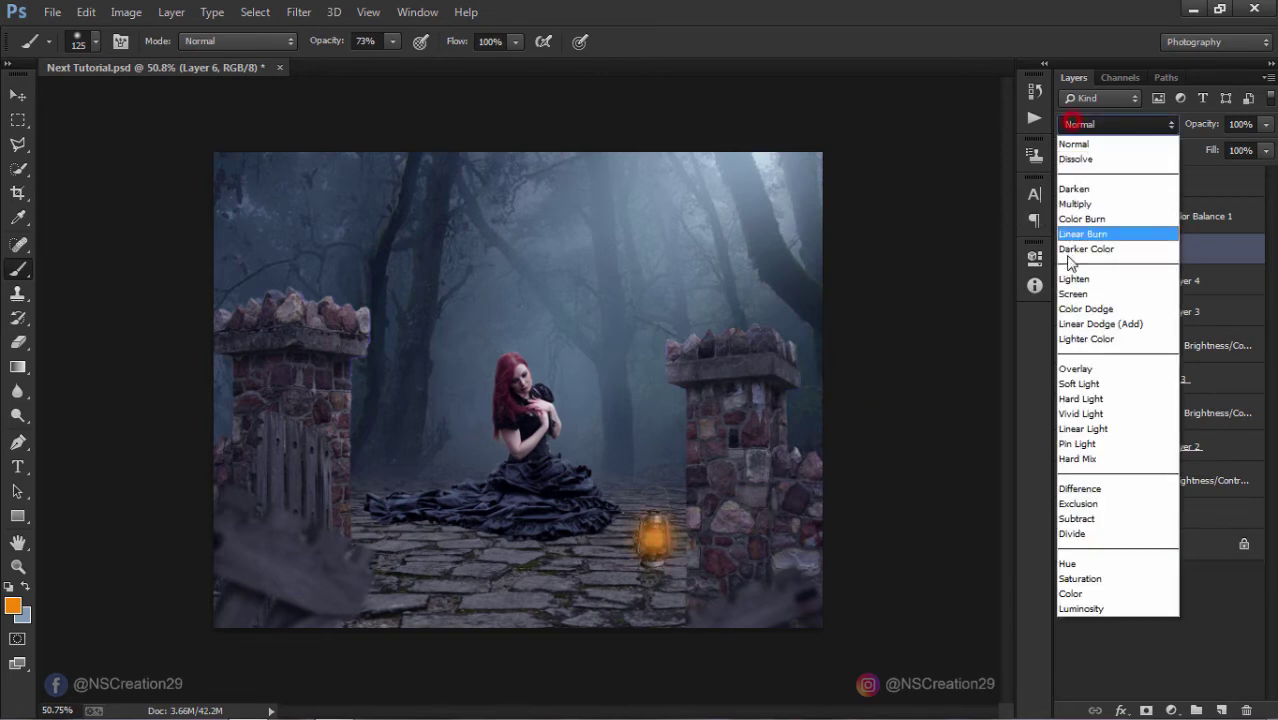
click(1078, 370)
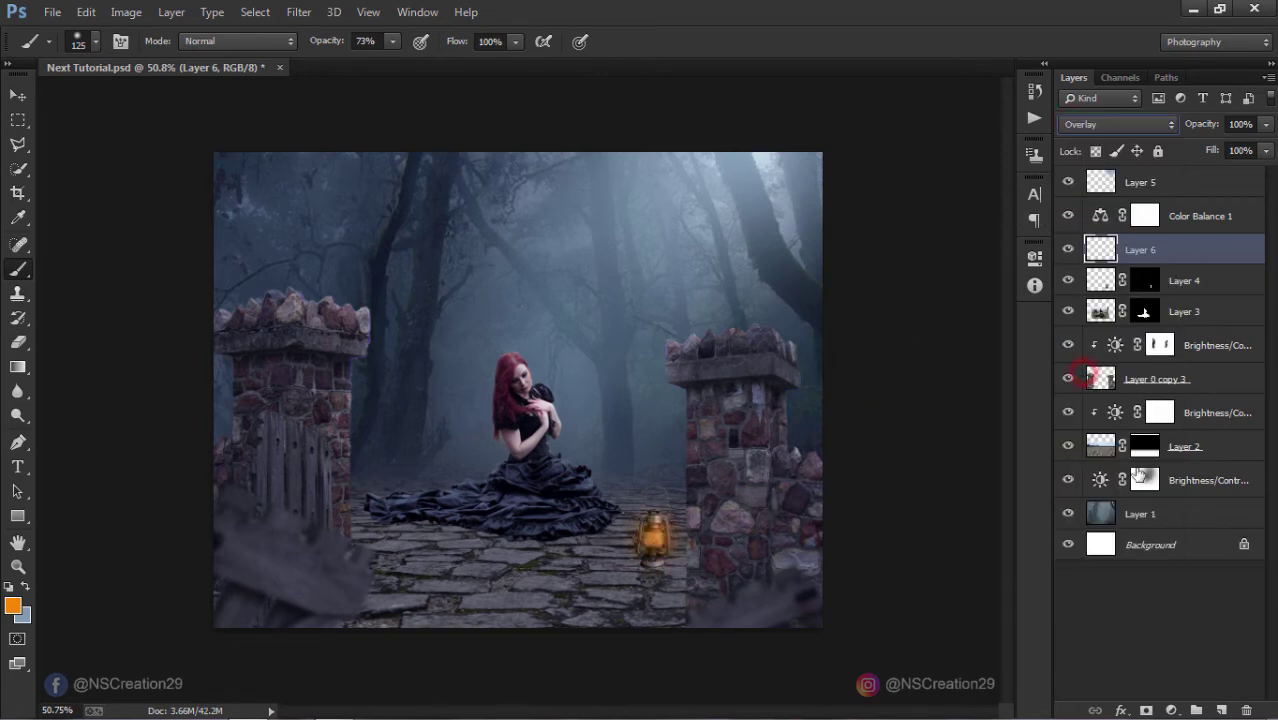
Step: Paint a larger orange lantern glow on new Layer 7, set to Screen at 91% opacity
click(1220, 709)
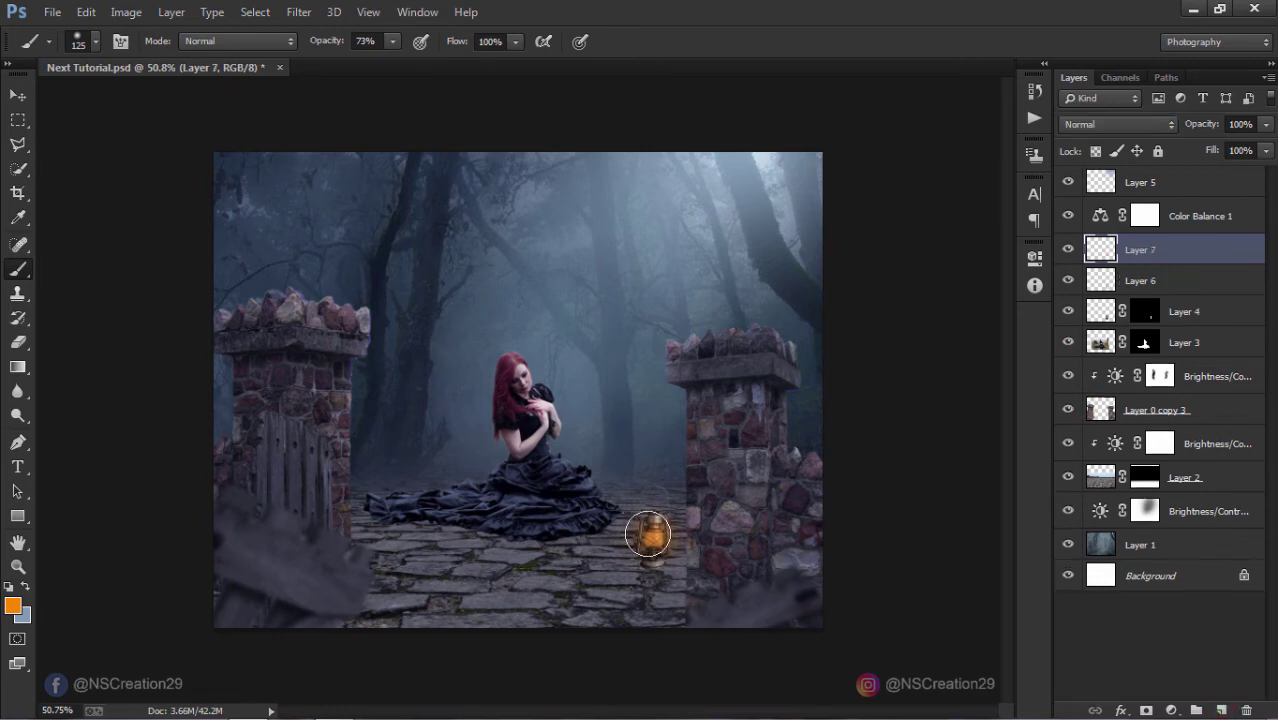
key(bracketright)
key(bracketright)
key(bracketright)
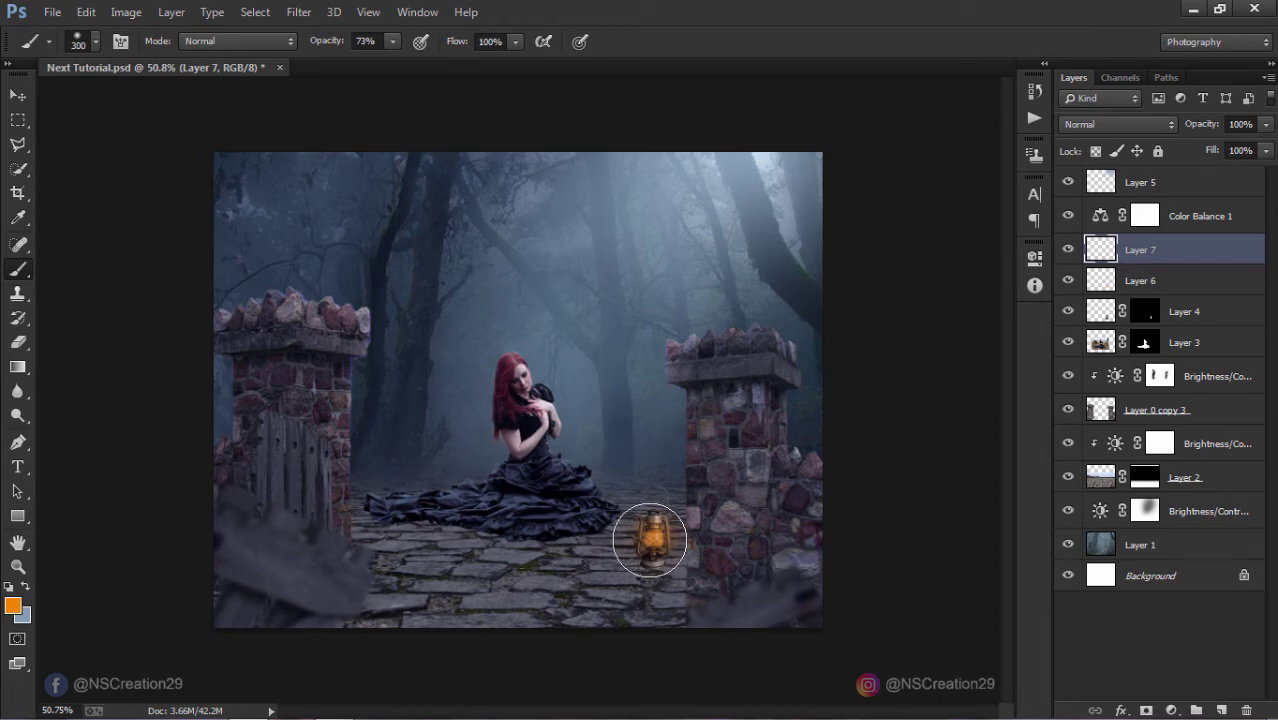
click(650, 540)
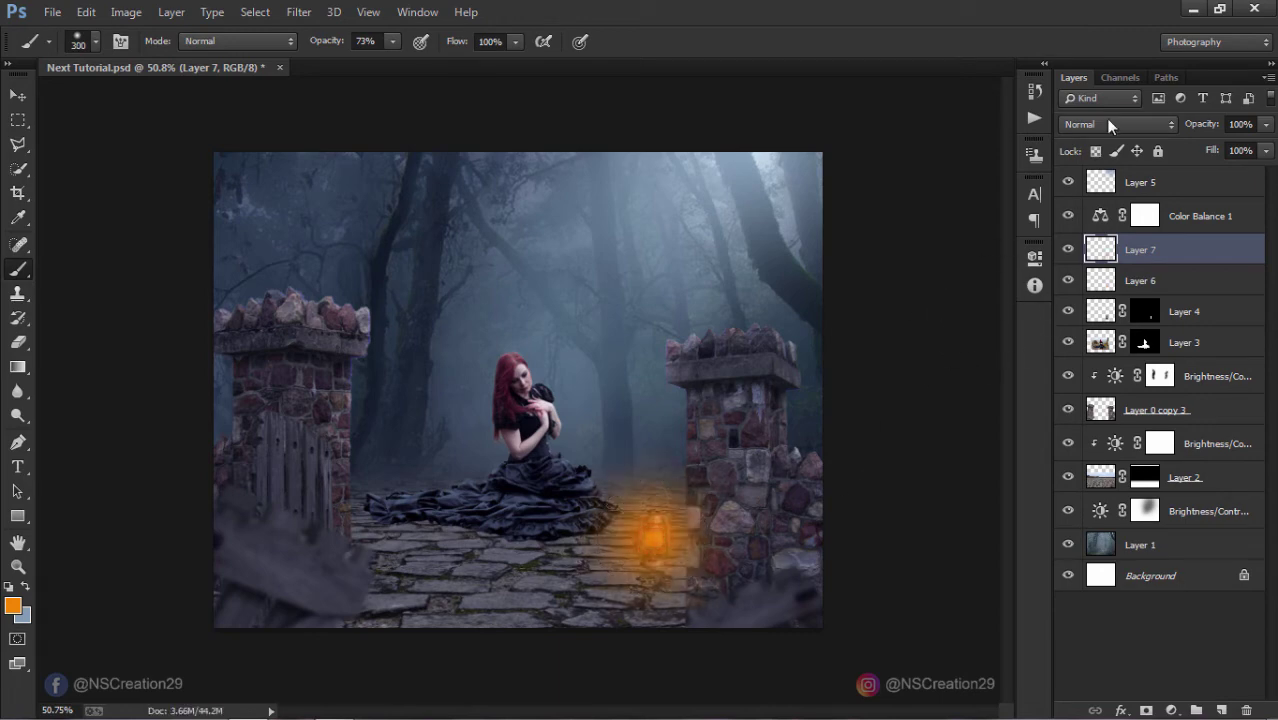
click(1108, 124)
click(1085, 298)
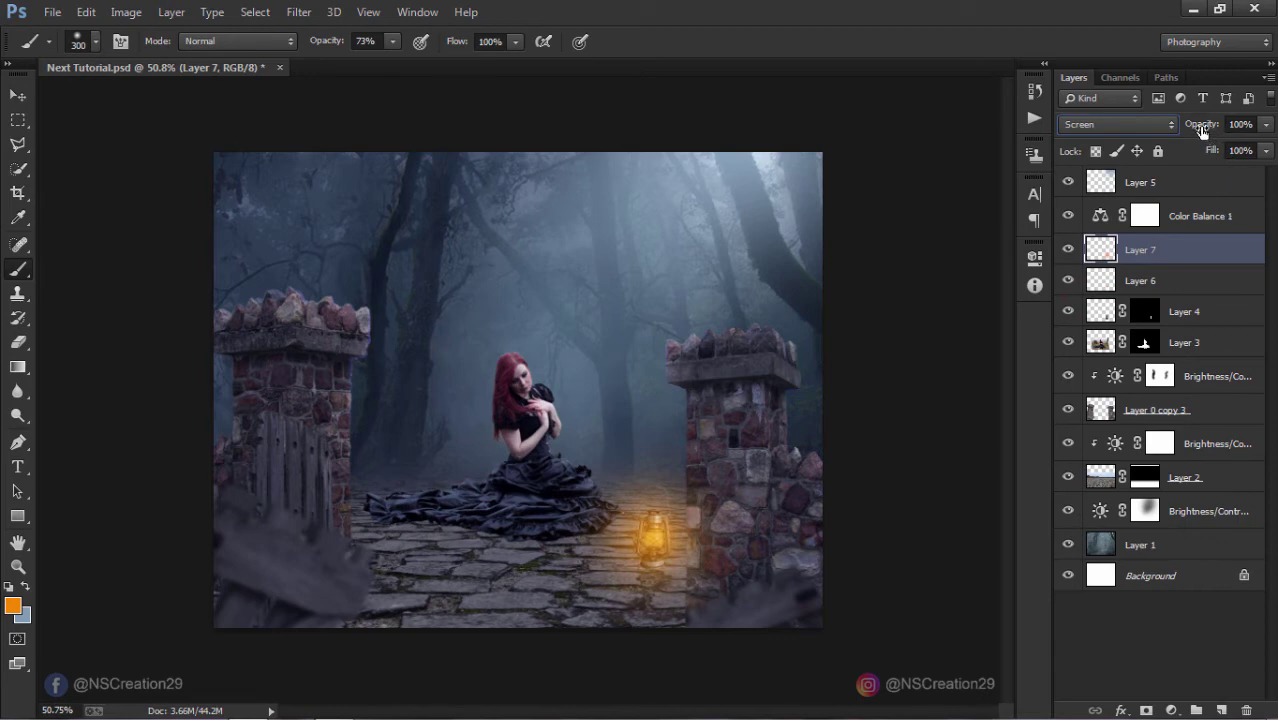
drag(1201, 128, 1192, 128)
click(18, 95)
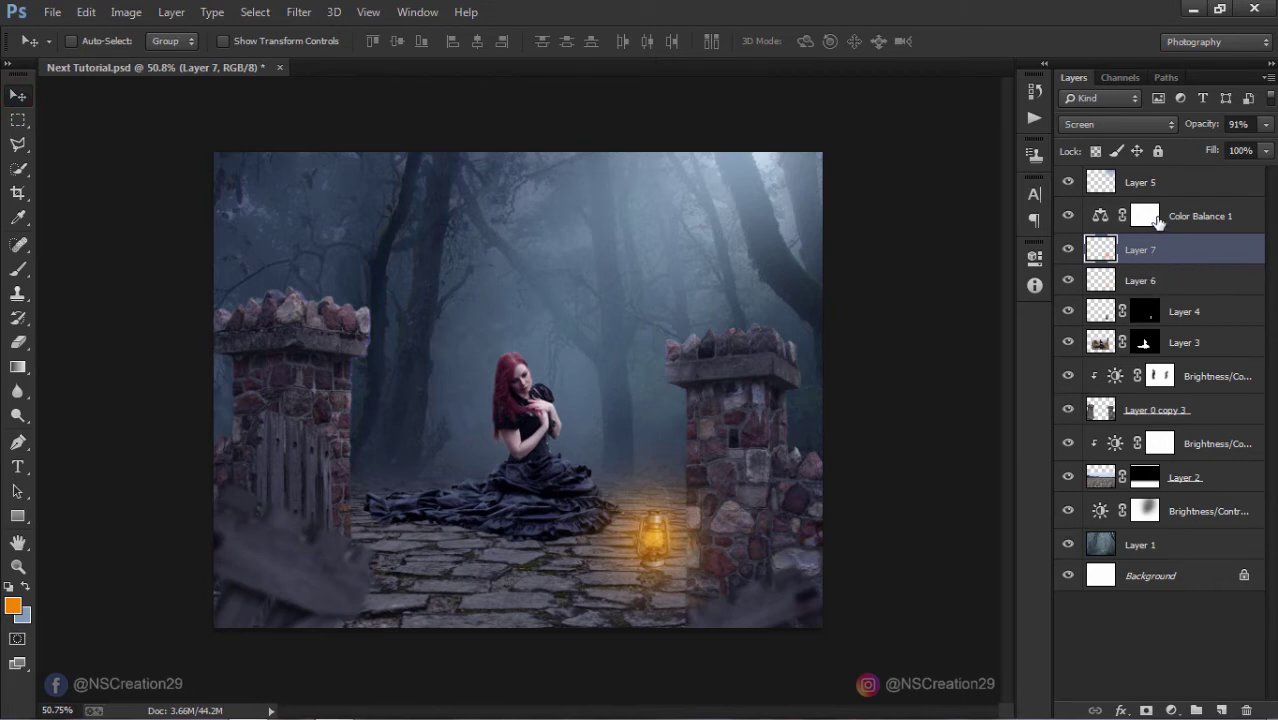
click(1124, 222)
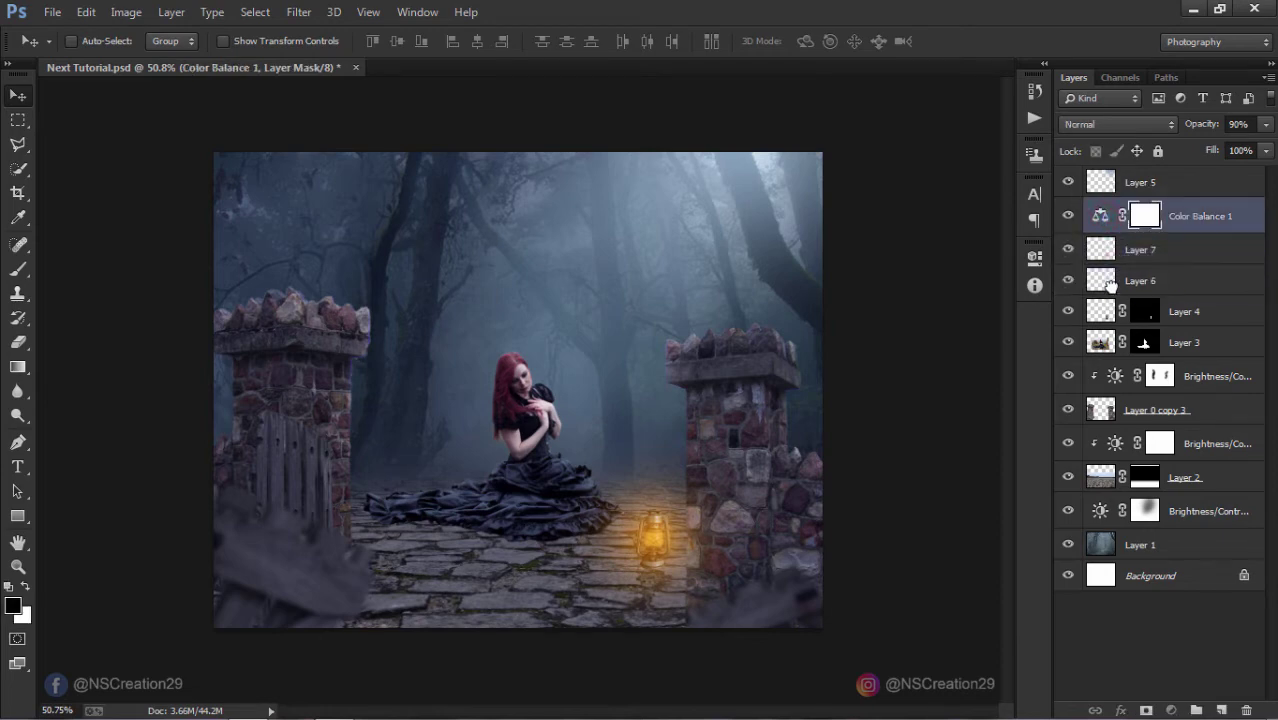
Step: Move Color Balance 1 below Layer 6 and add a new layer above the woman's Layer 3
drag(1109, 284, 1110, 285)
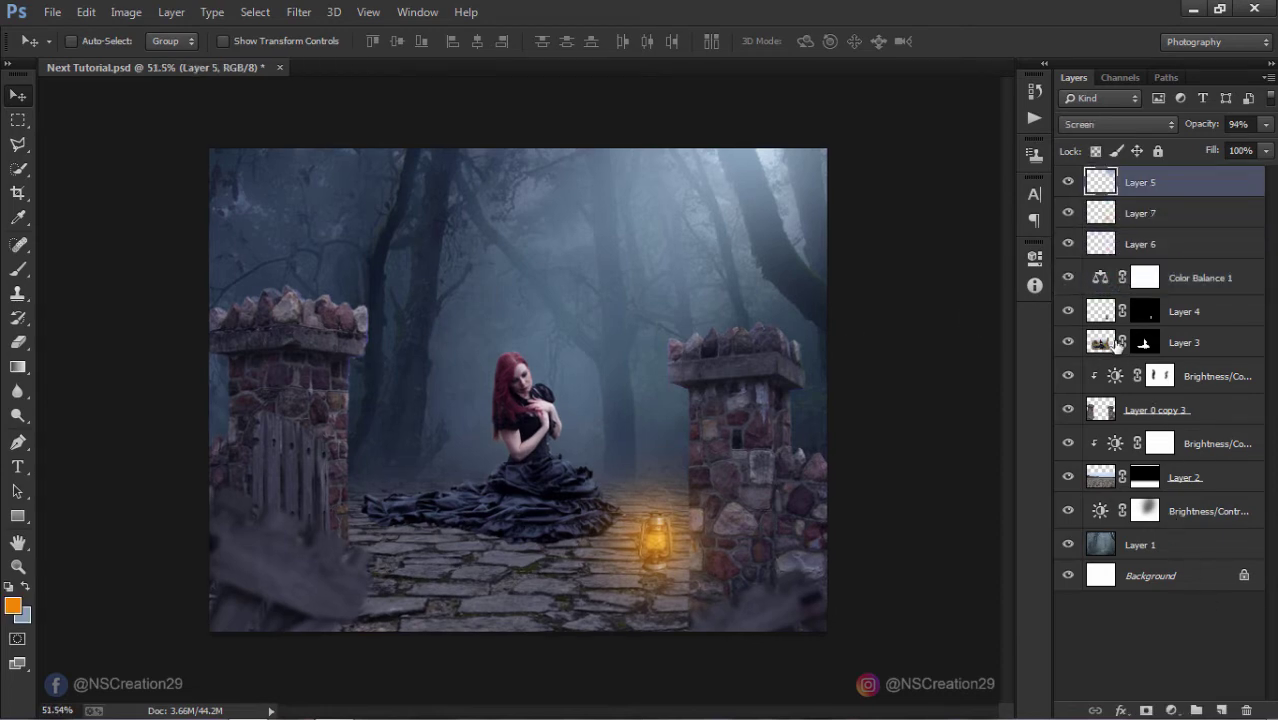
click(1108, 340)
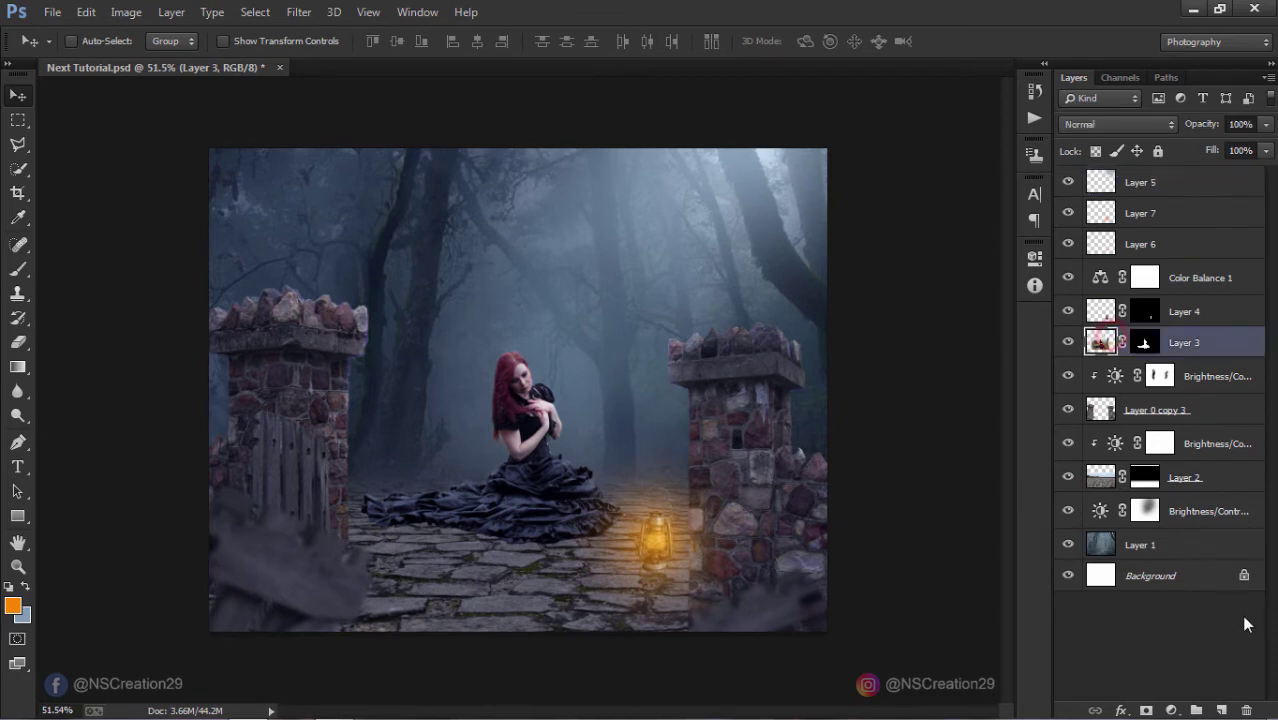
click(1221, 709)
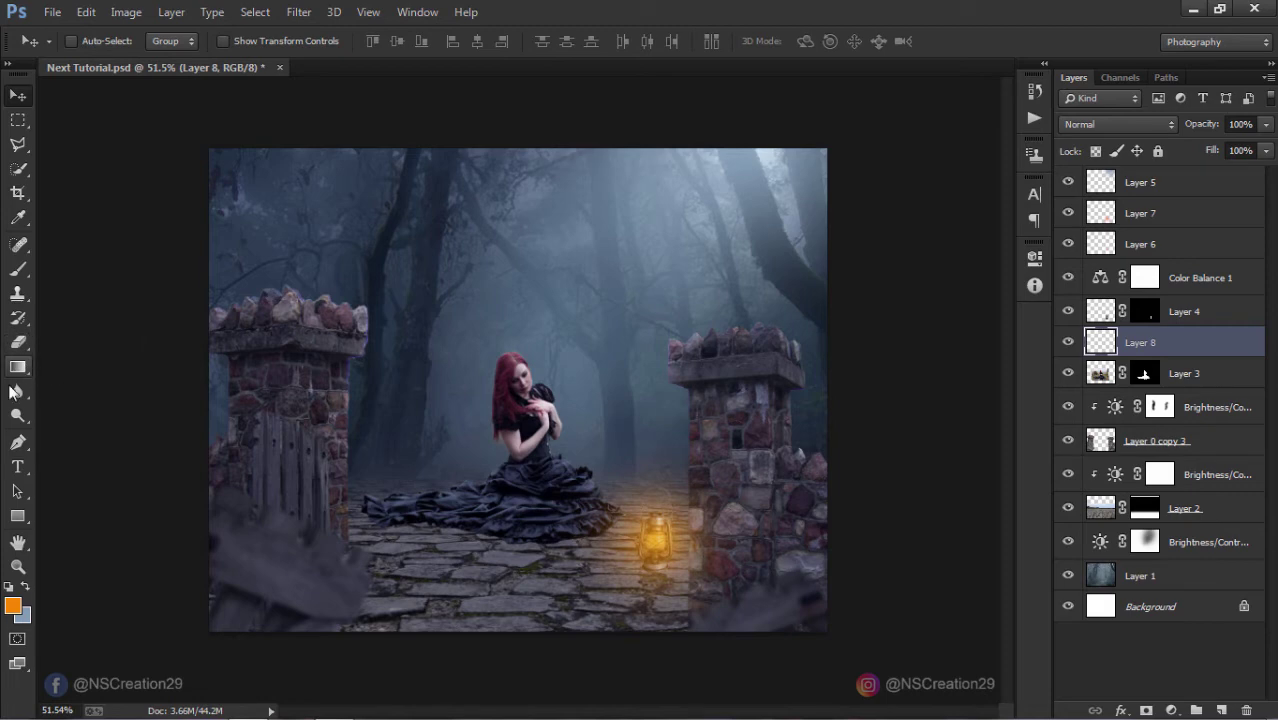
Step: Fill the new Layer 8 with 50% Gray and clip it to Layer 3
click(86, 12)
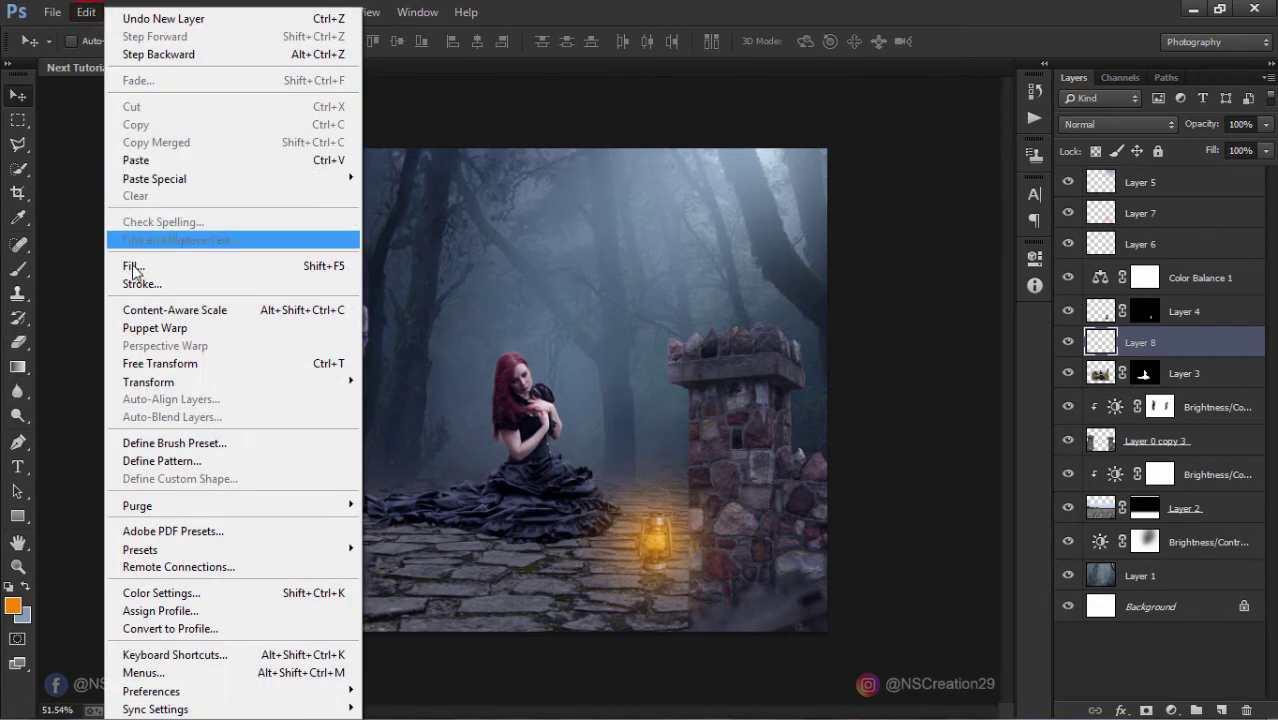
click(200, 266)
click(740, 194)
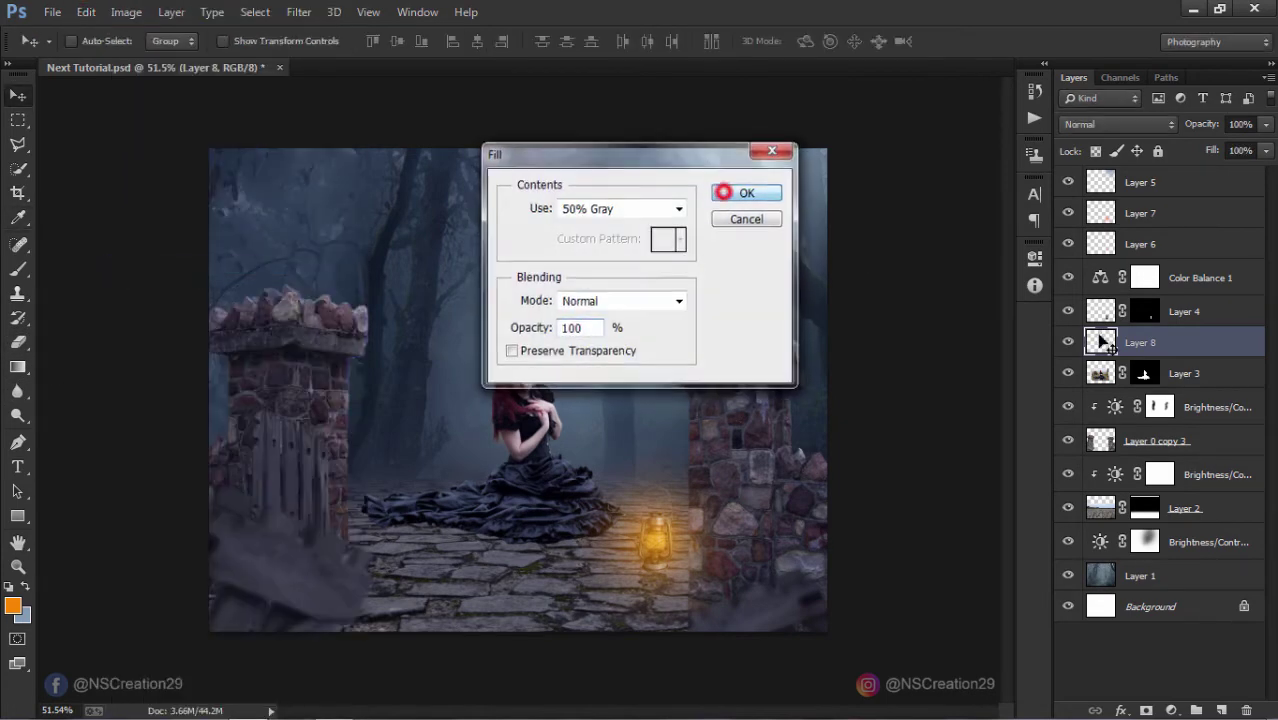
alt+click(1104, 357)
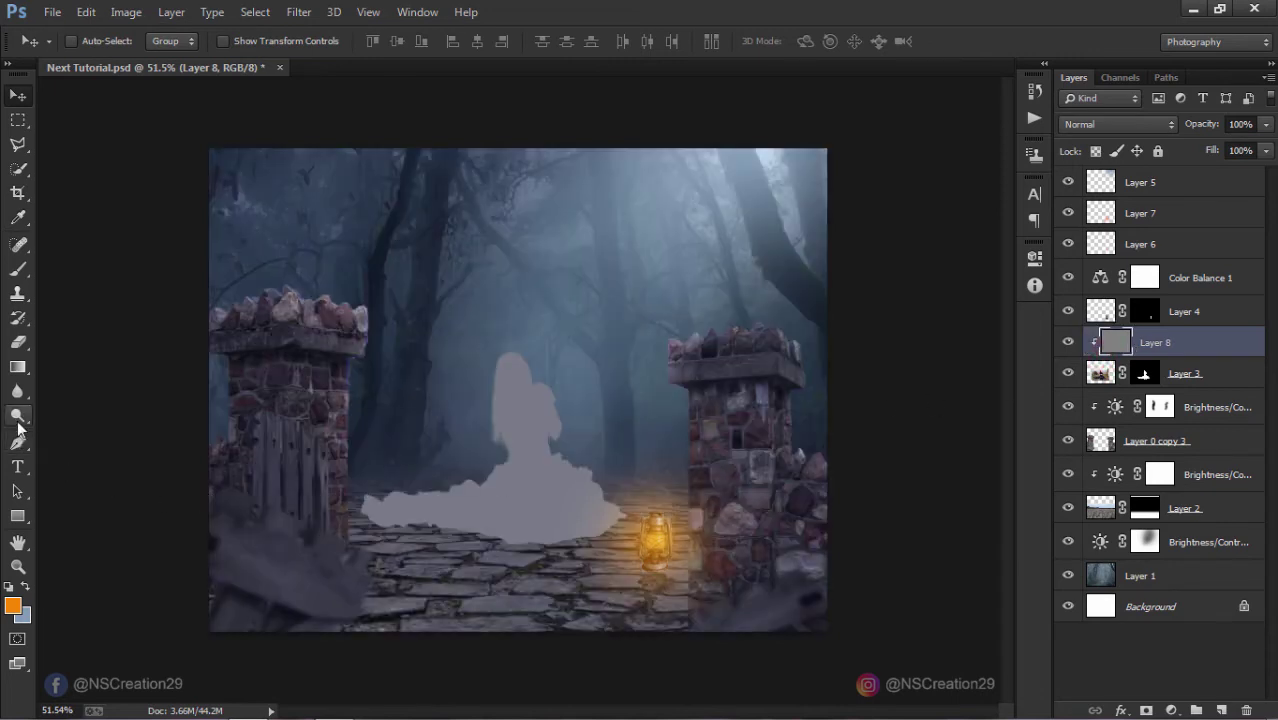
Step: Set Layer 8 to Overlay blending and burn darker shadows into the woman's dress
drag(17, 415, 67, 433)
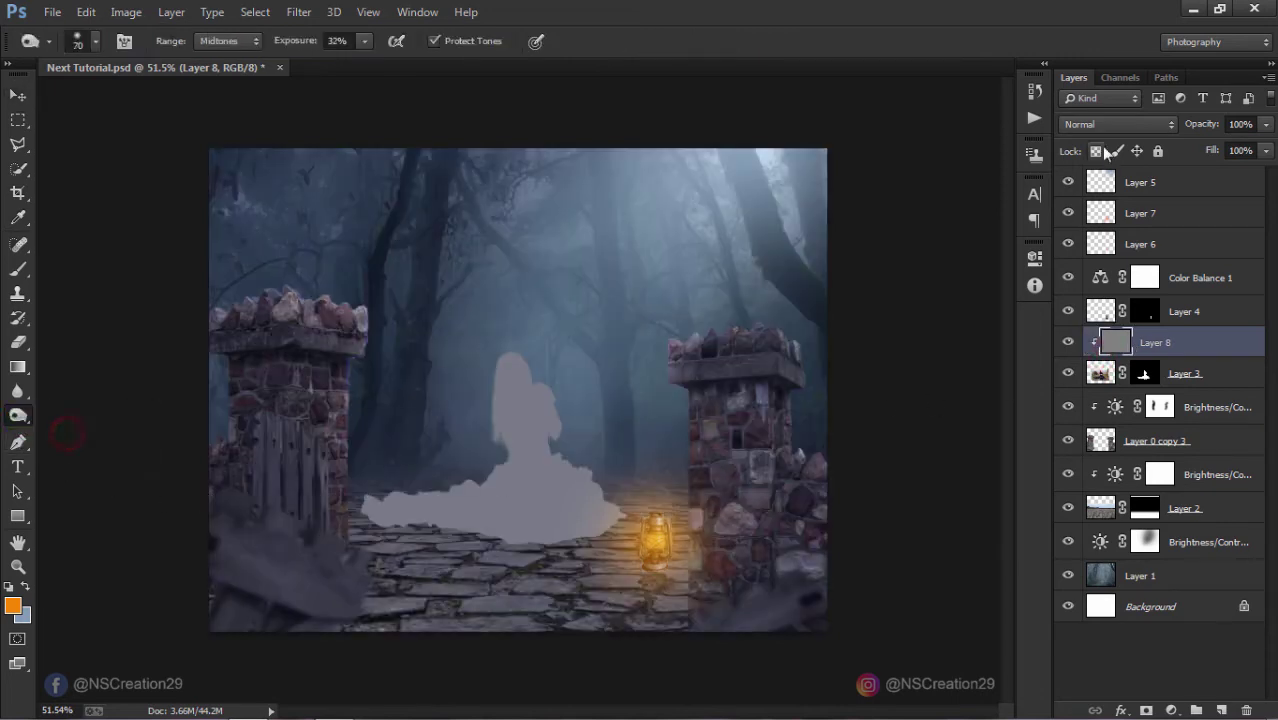
click(1100, 124)
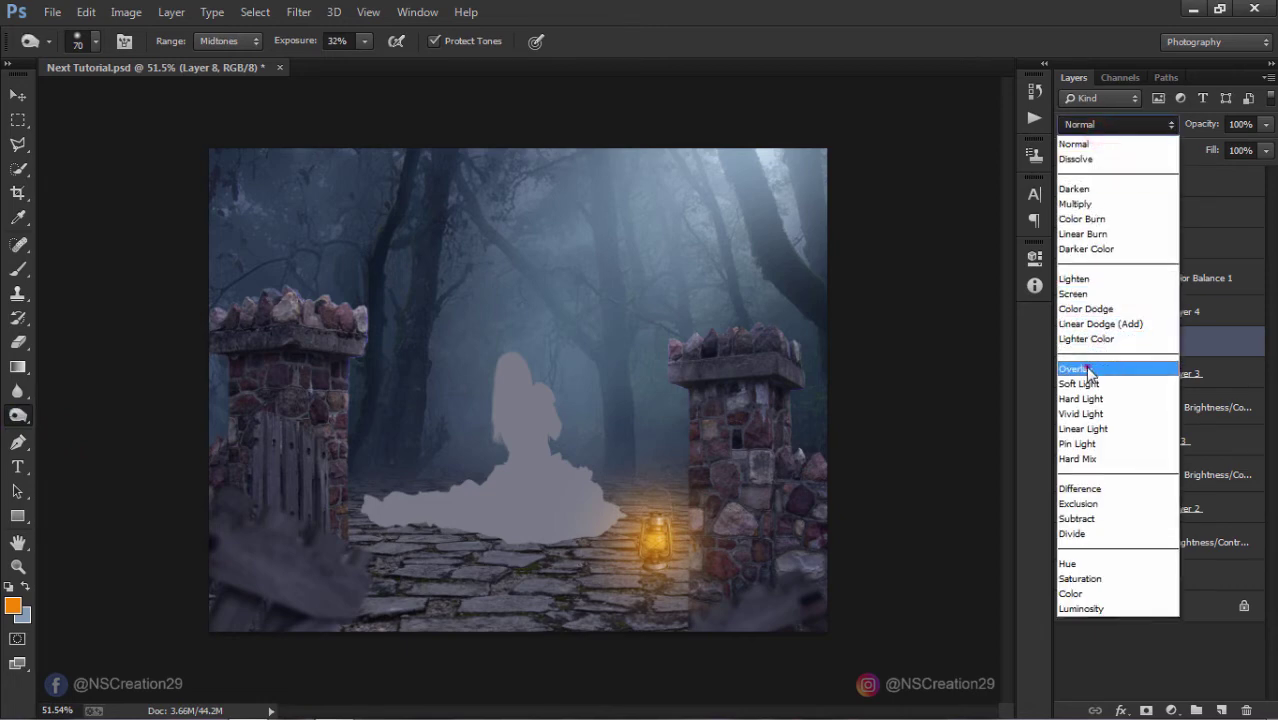
click(1088, 369)
mouse_move(499, 468)
mouse_down()
mouse_move(442, 491)
mouse_move(531, 456)
mouse_move(507, 418)
mouse_move(522, 442)
mouse_up()
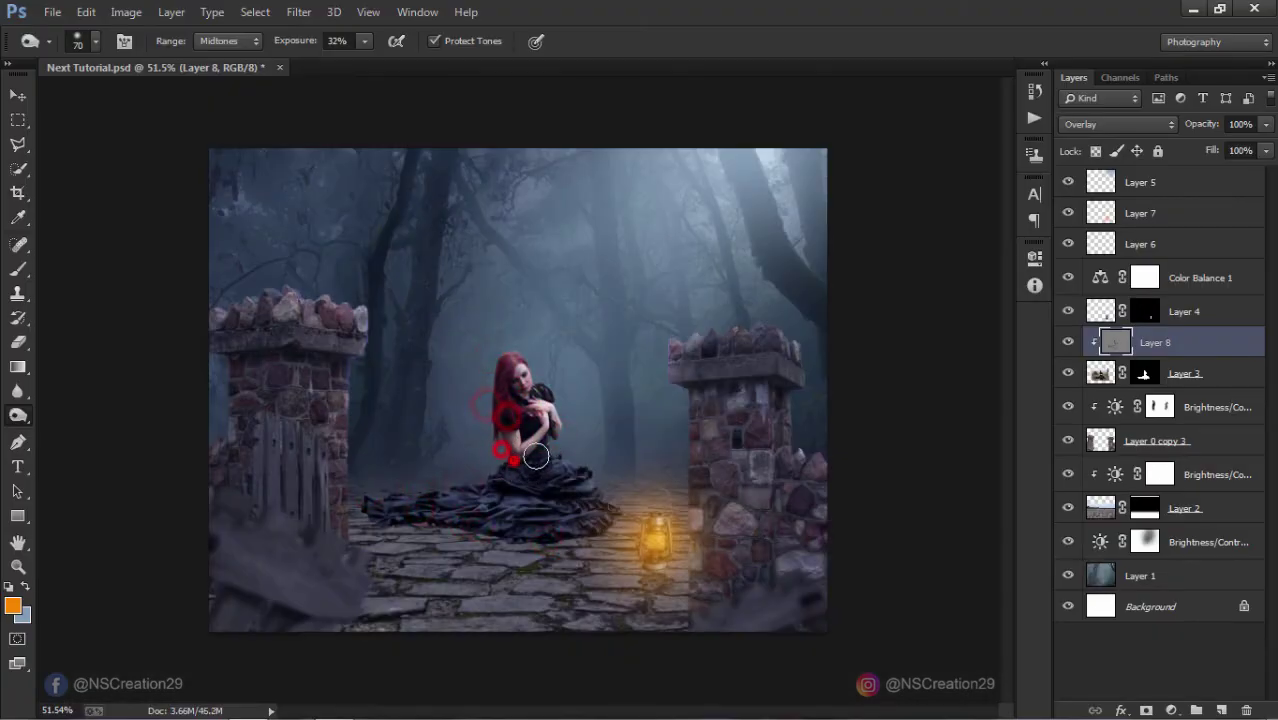
Step: Dodge highlights on the woman's arm and the dress edge facing the lantern
click(18, 96)
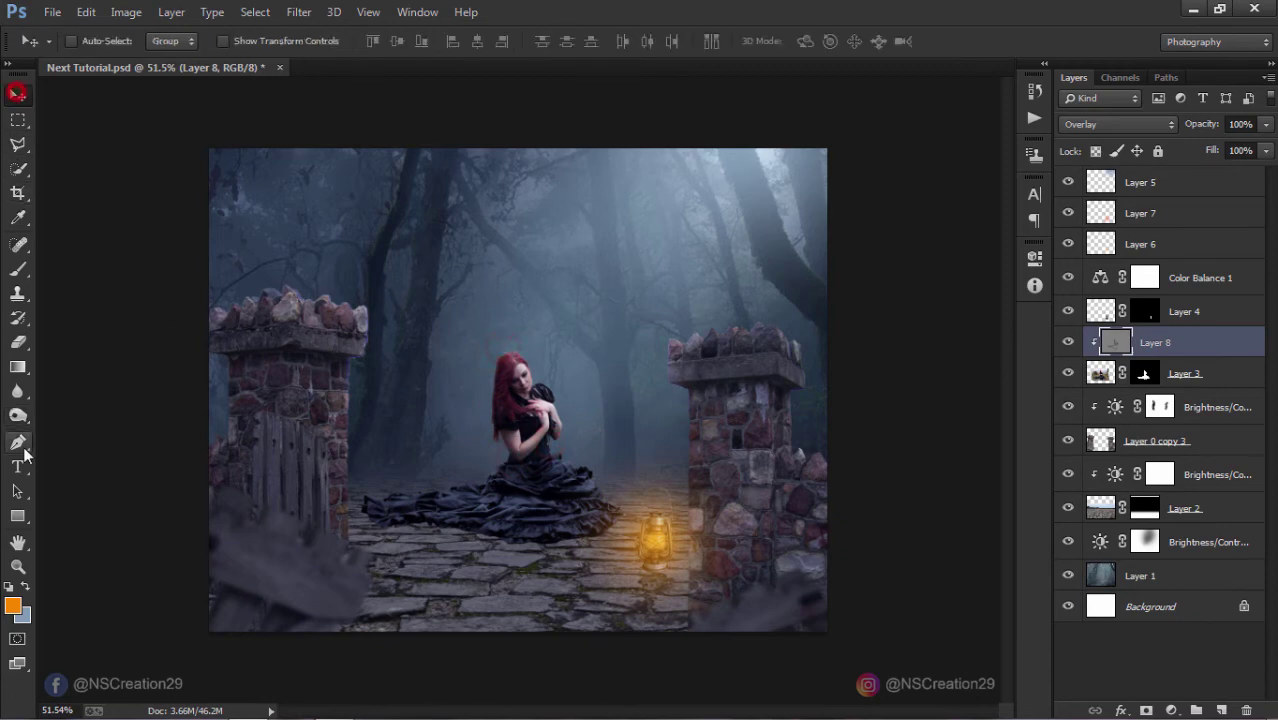
click(18, 415)
click(68, 410)
mouse_move(512, 352)
mouse_down()
mouse_move(538, 380)
mouse_move(551, 442)
mouse_up()
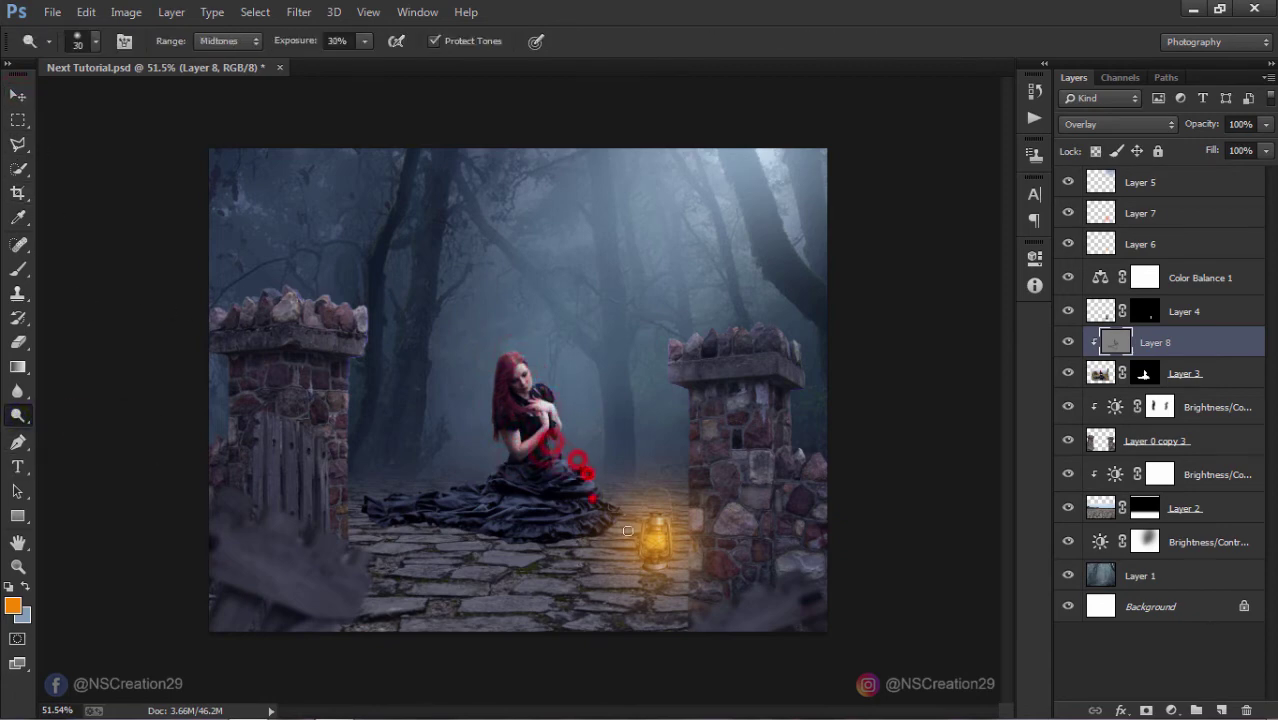
drag(551, 442, 607, 528)
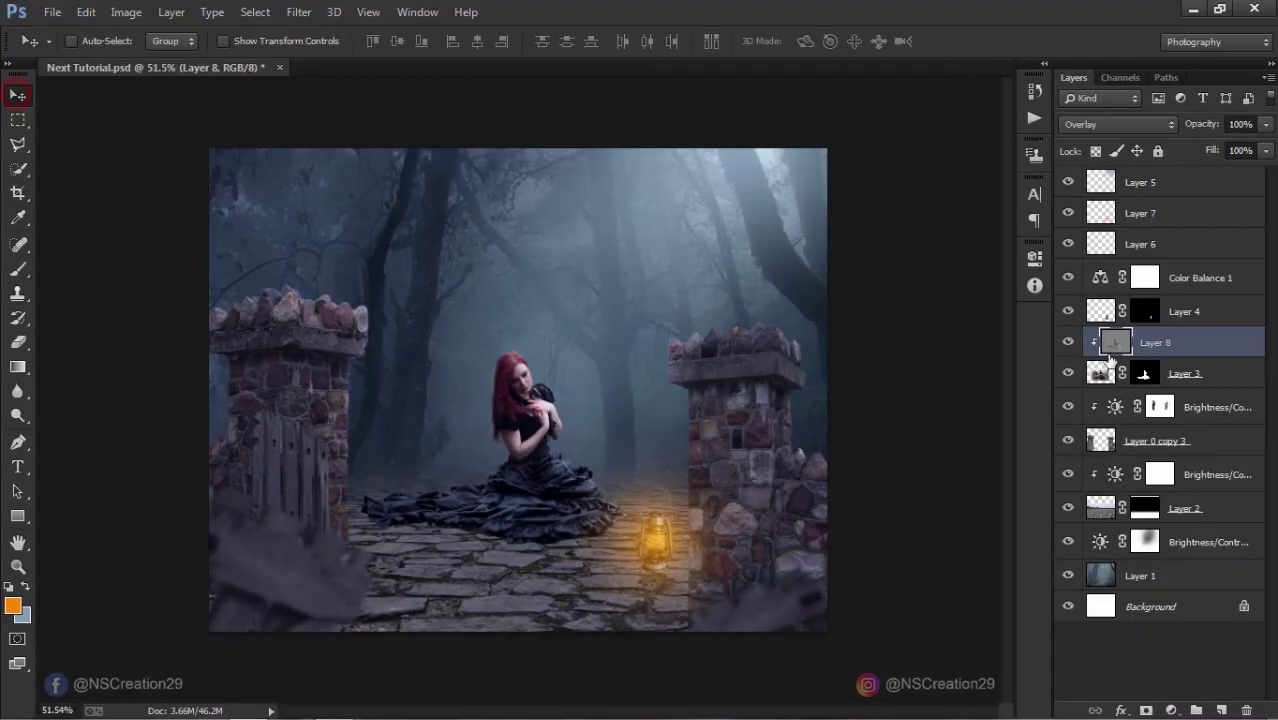
Step: Toggle Layer 8 off and on to compare the shading, then select Layer 3's mask
click(1068, 345)
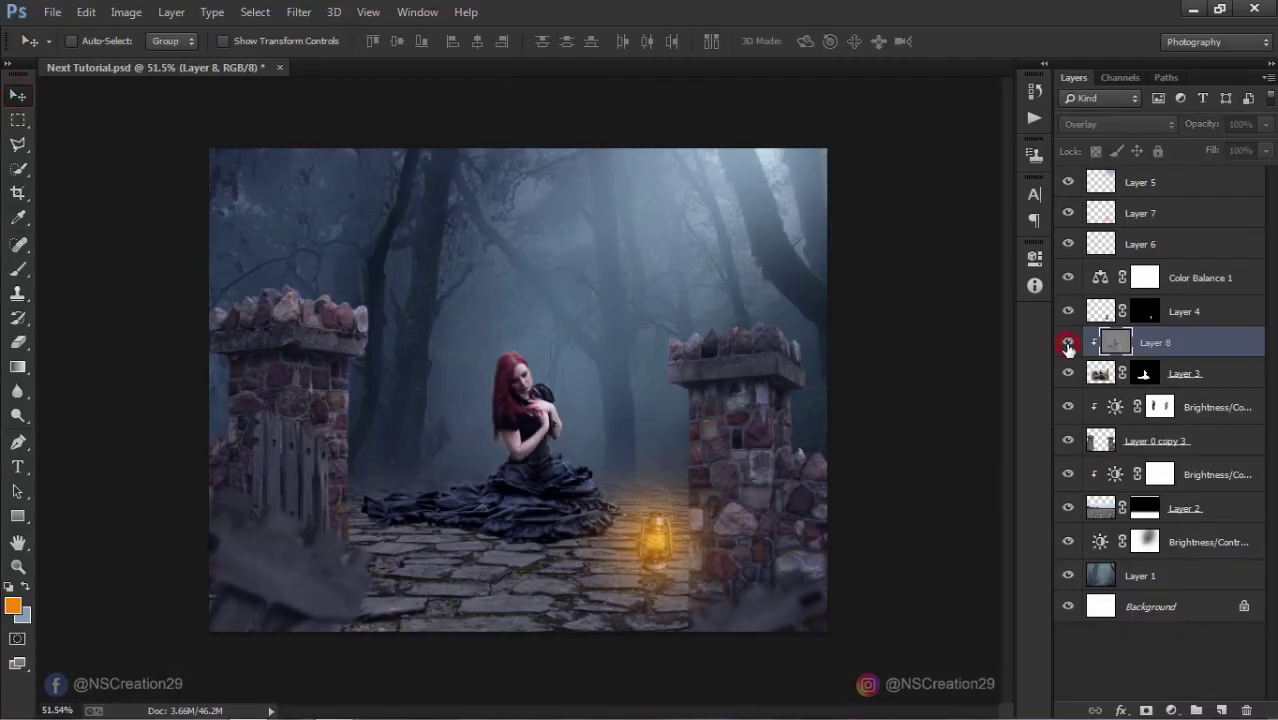
click(1068, 345)
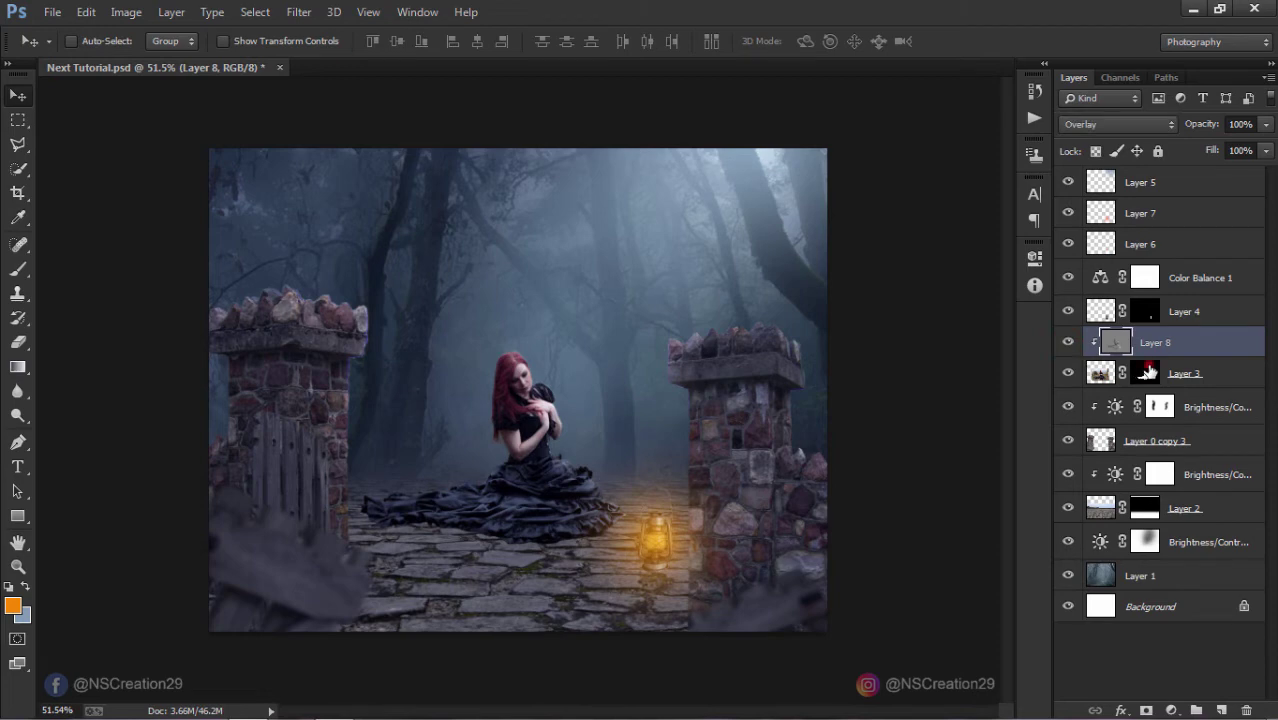
click(1146, 372)
Step: Add a clipped Layer 9 and paint orange lantern light on the dress hem with a smaller brush
click(1224, 708)
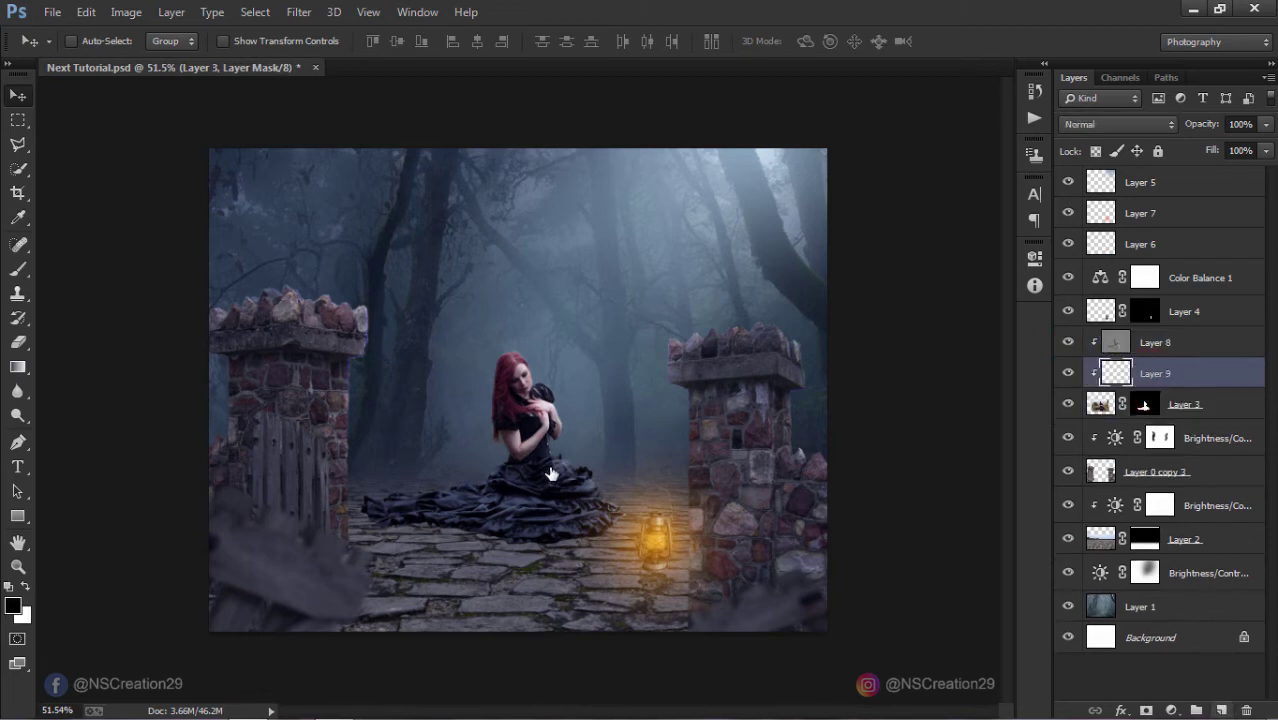
click(18, 269)
key(bracketleft)
key(bracketleft)
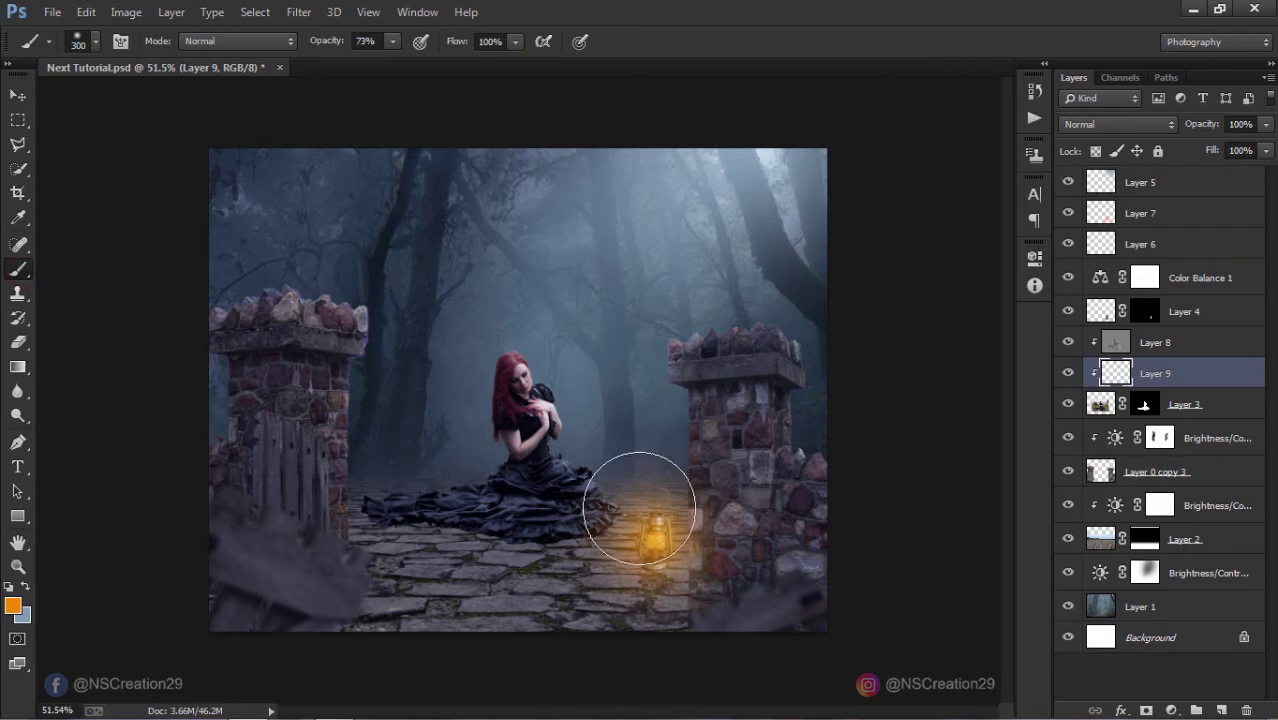
key(bracketleft)
key(bracketleft)
key(bracketleft)
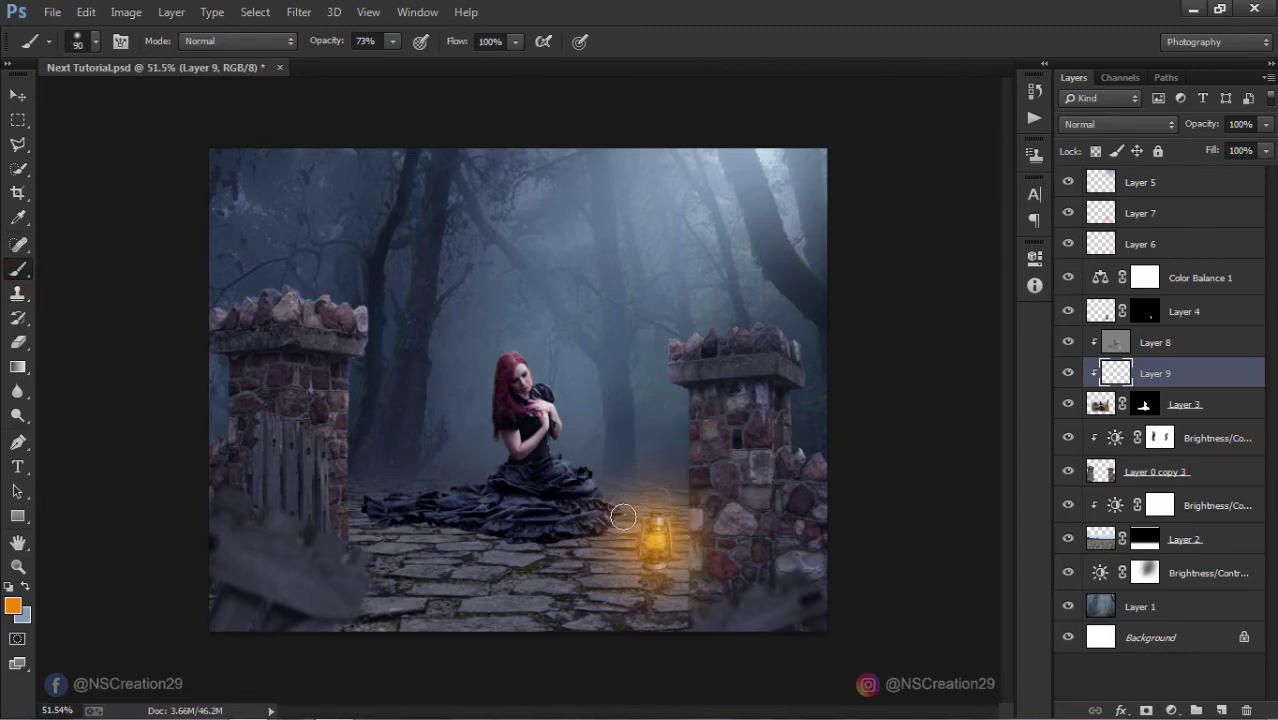
drag(616, 510, 512, 556)
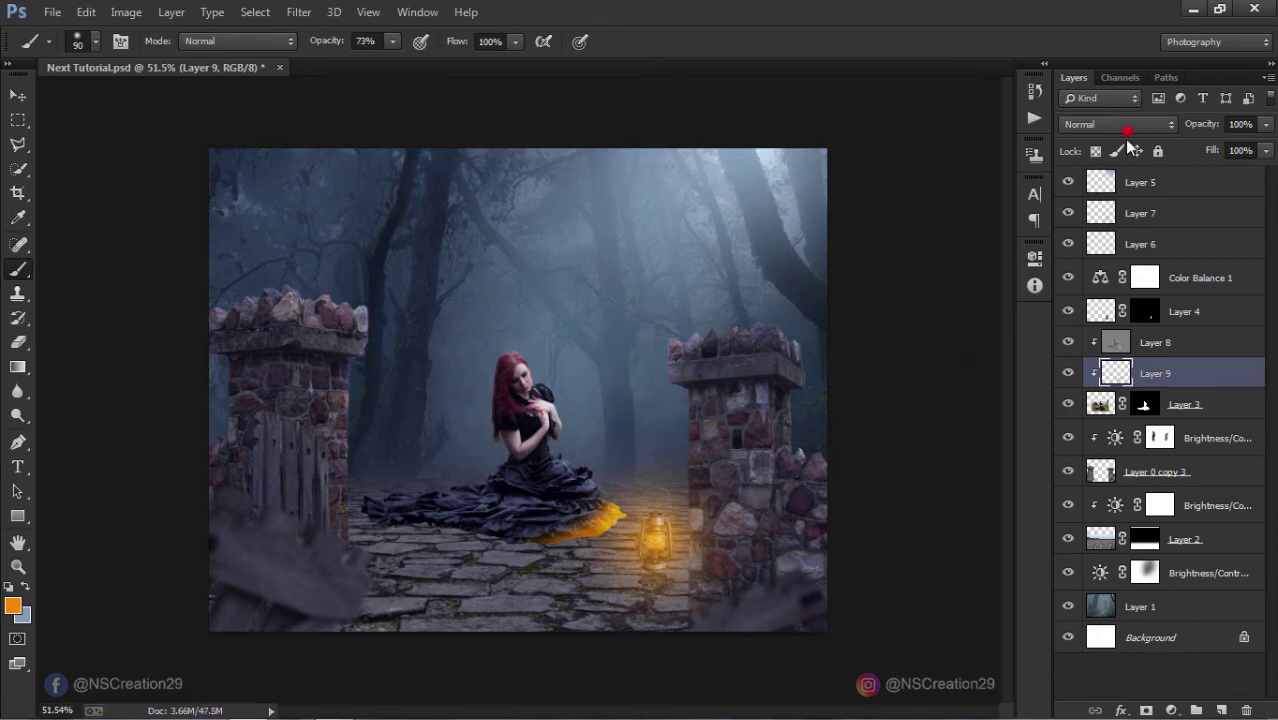
Step: Set Layer 9 to Overlay, briefly trying other blend modes before returning to Overlay
click(1127, 130)
click(1100, 366)
drag(1194, 130, 1196, 131)
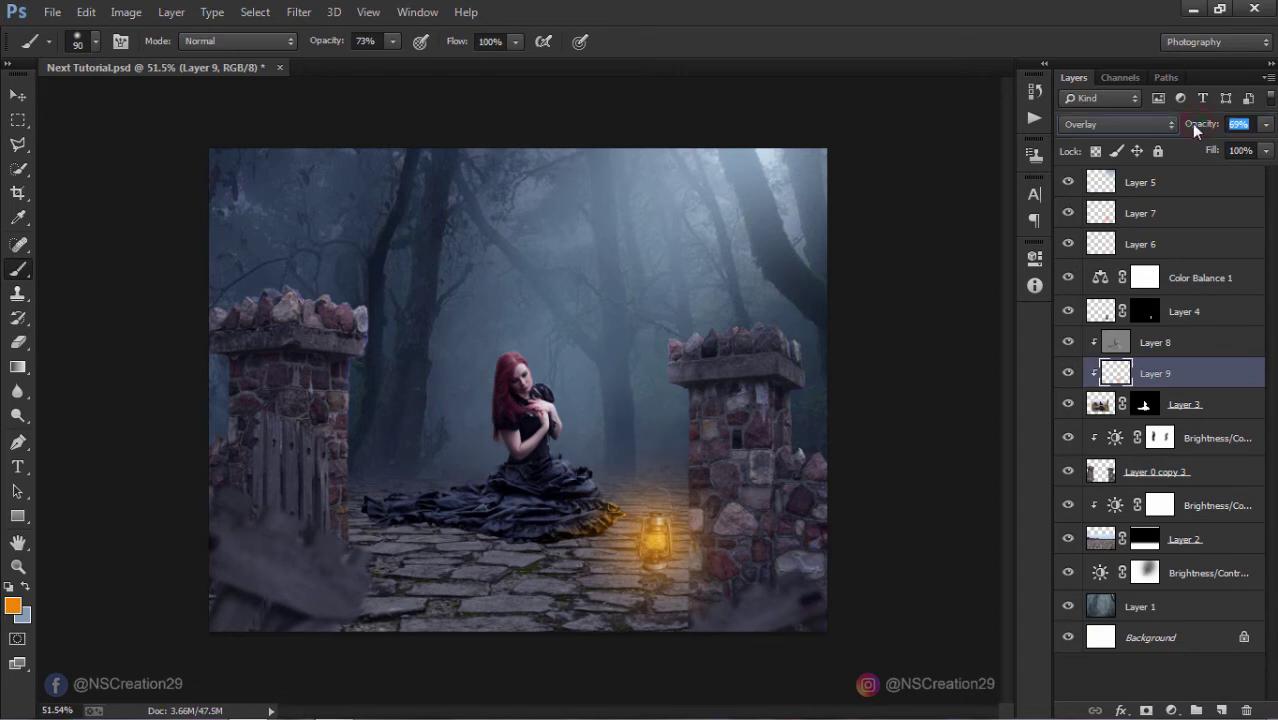
key(shift+plus)
key(shift+plus)
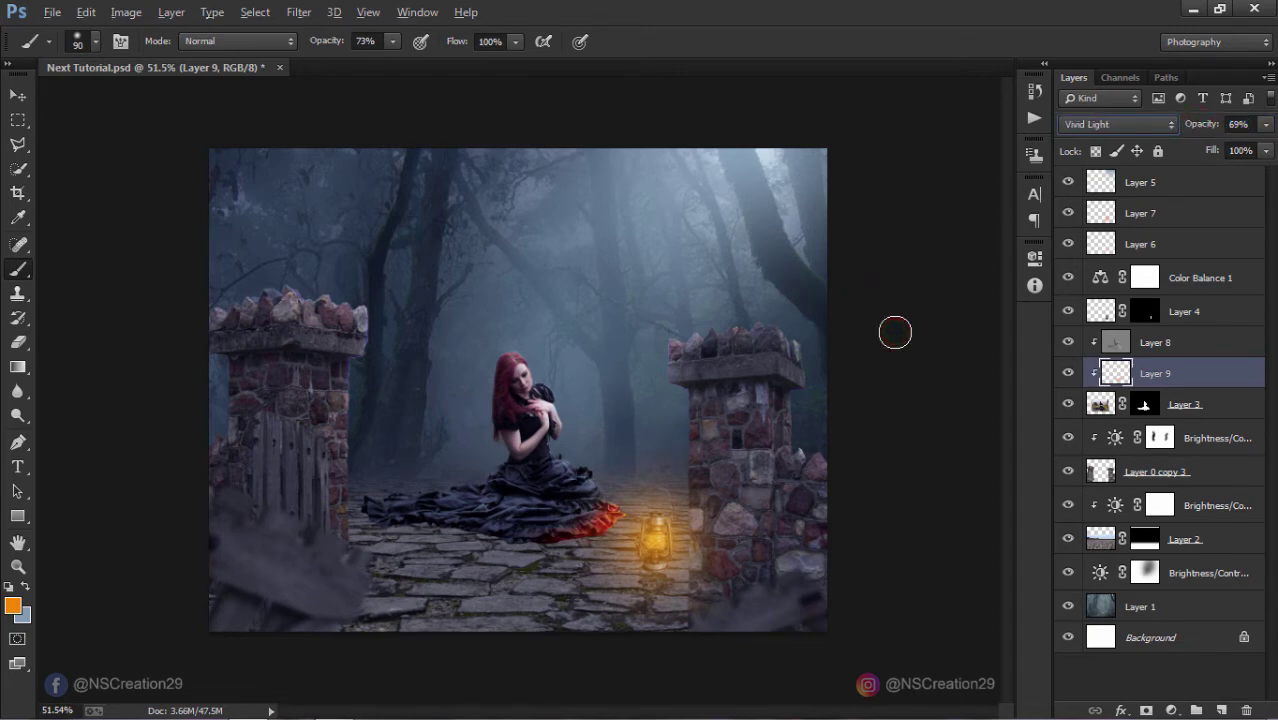
key(shift+plus)
key(shift+plus)
click(1134, 118)
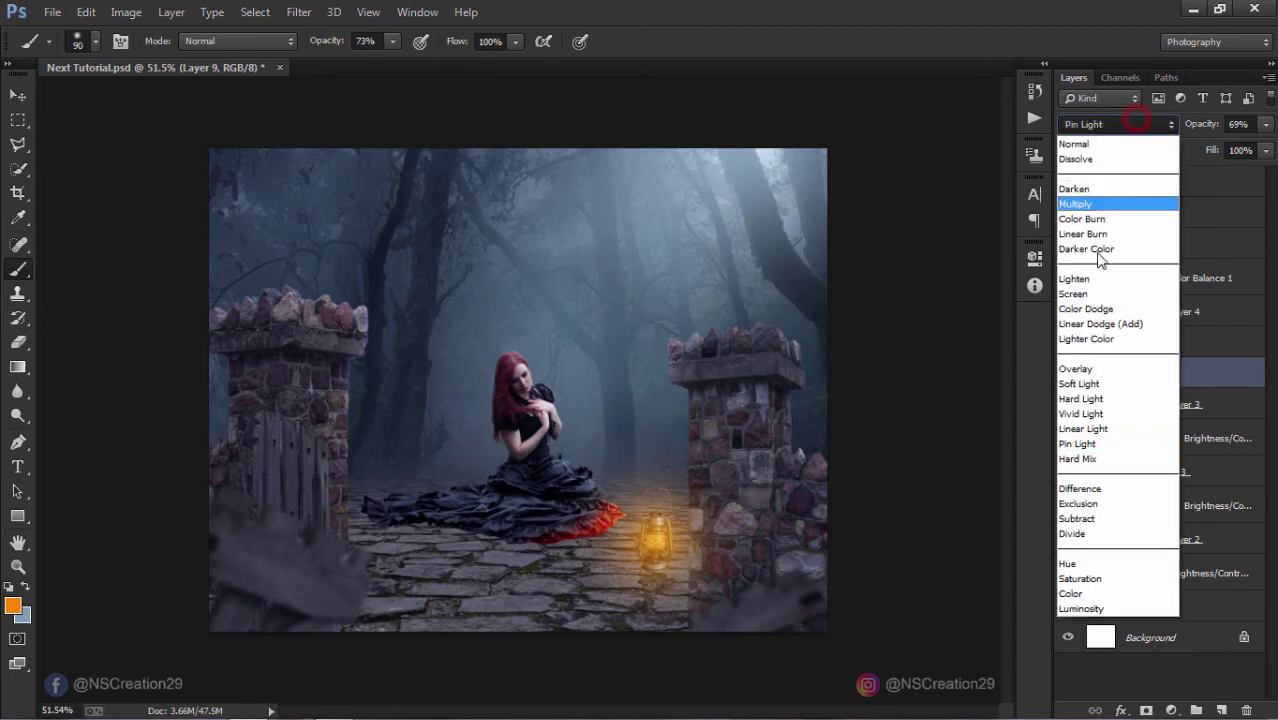
click(1085, 369)
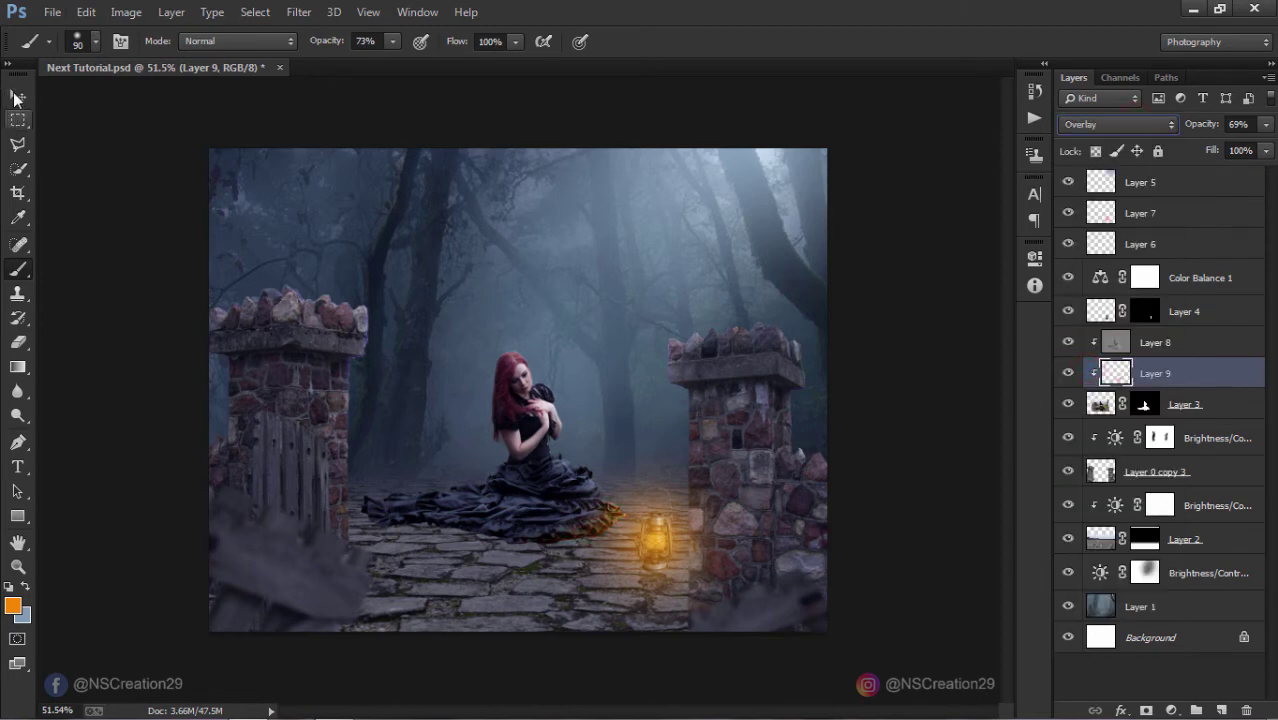
Step: Lower Layer 9's opacity to 40%, then further to about 26%
click(14, 97)
scroll(830, 250, down, 2)
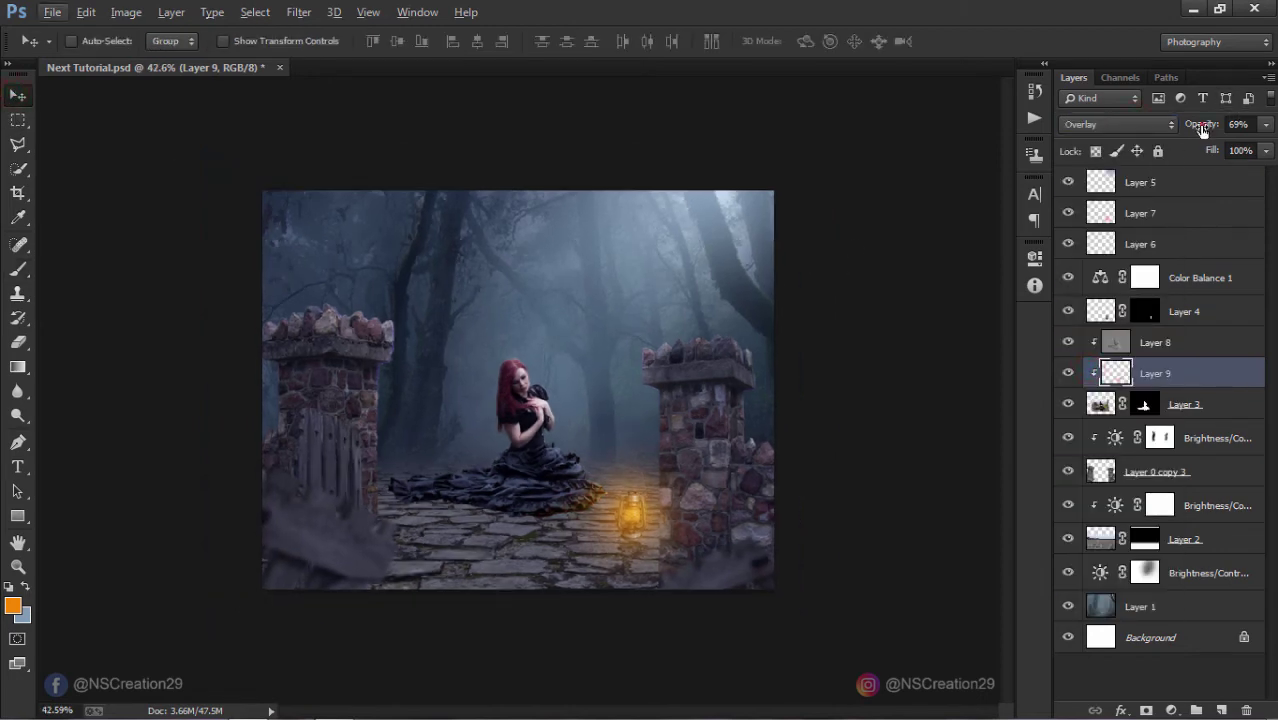
drag(1202, 128, 1180, 130)
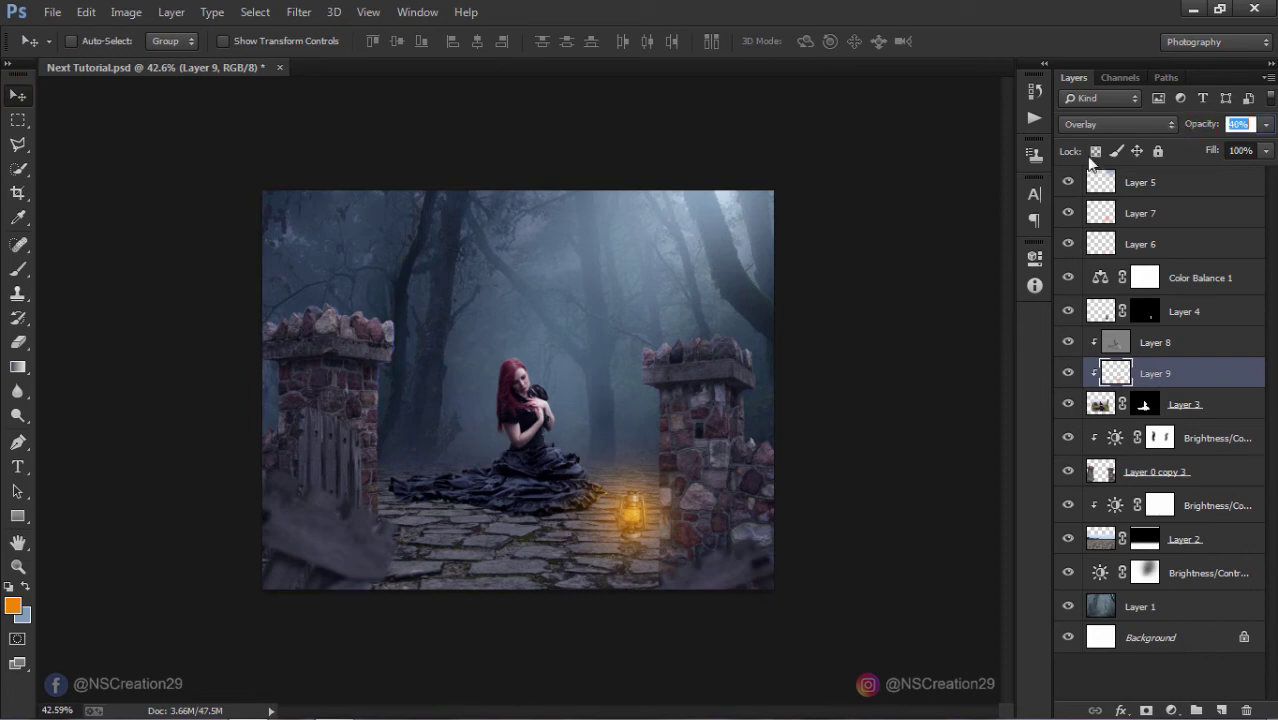
text(40)
click(812, 268)
scroll(812, 268, up, 1)
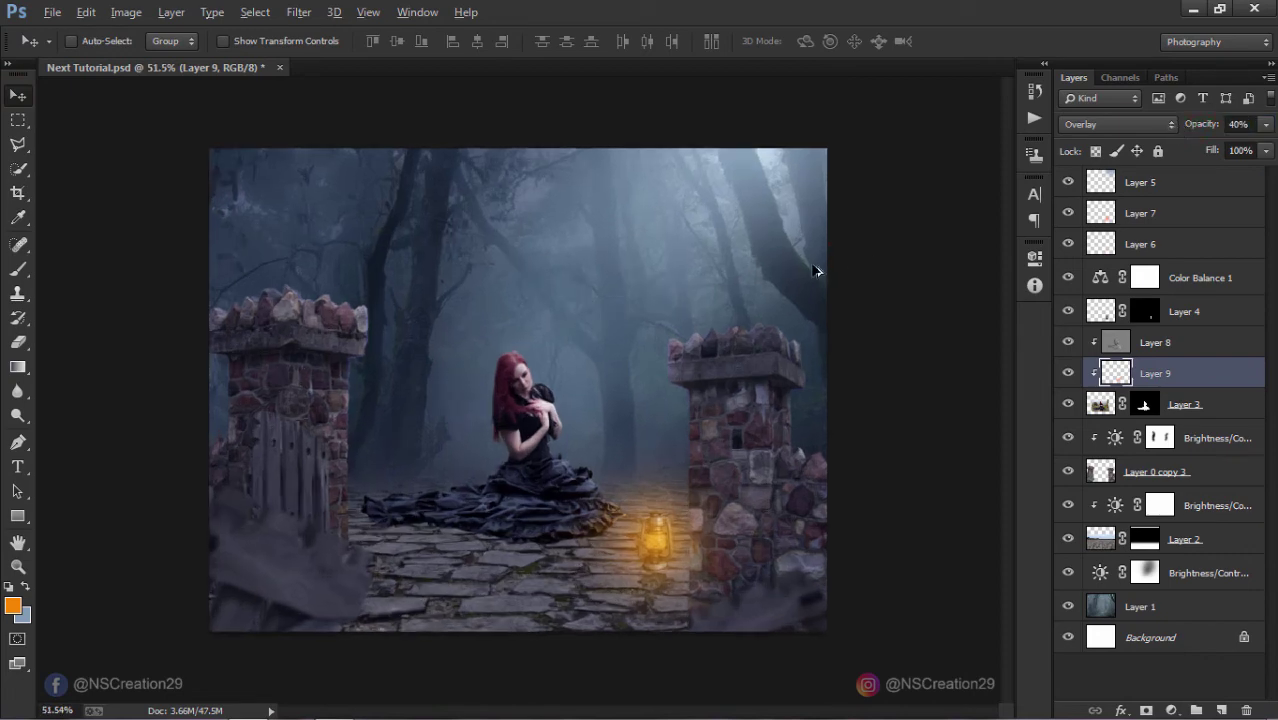
scroll(812, 268, up, 1)
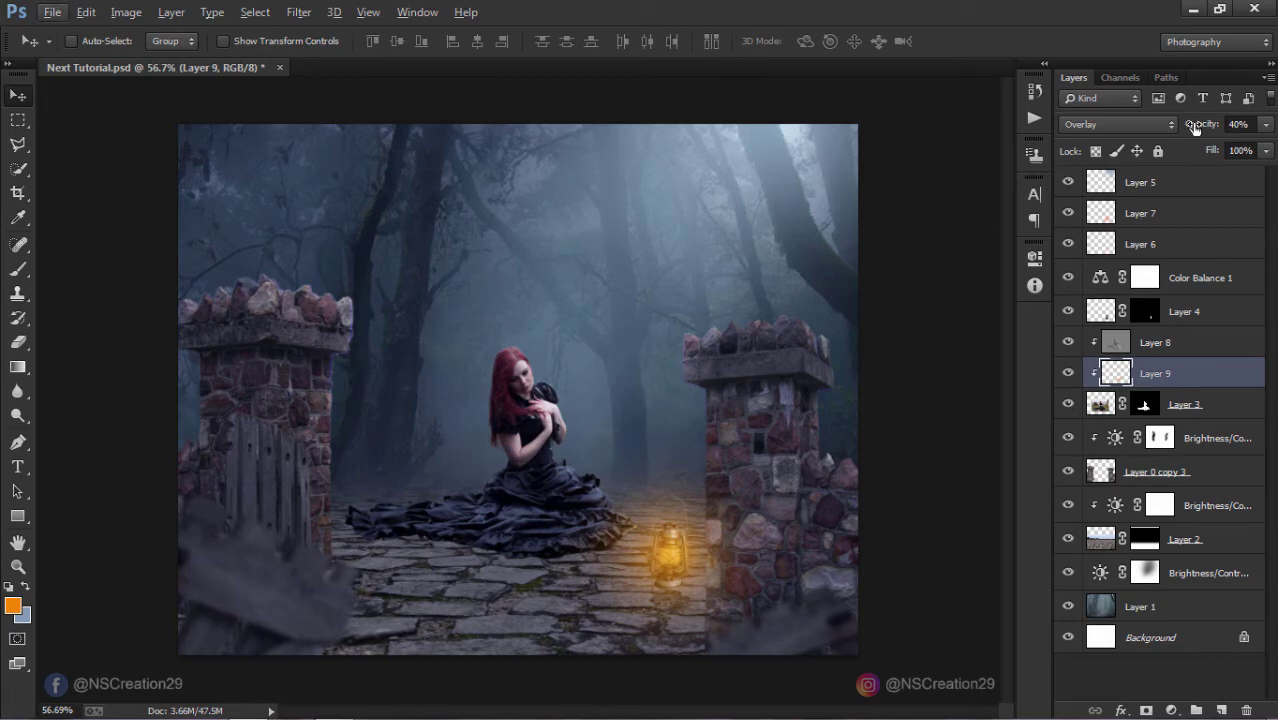
drag(1193, 127, 1183, 127)
Step: Add a clipped layer above Layer 0 copy 3 and paint orange glow on the pillar beside the lantern
click(1100, 471)
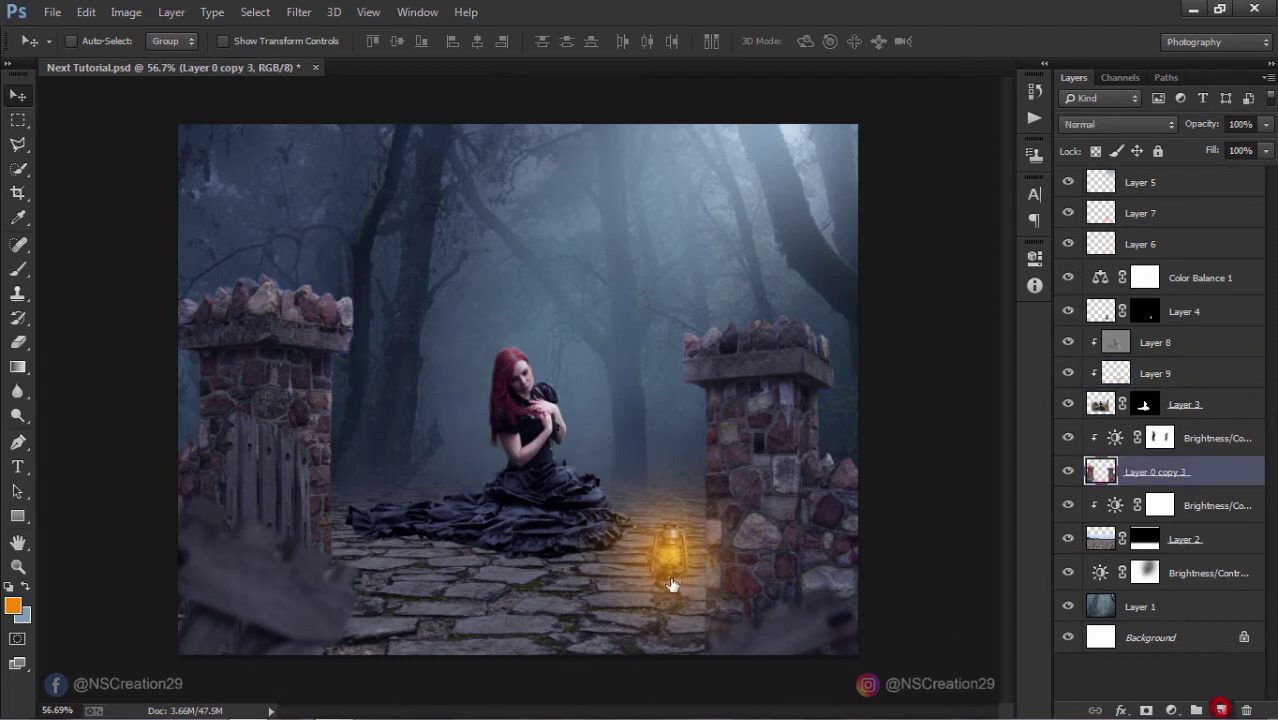
click(1221, 710)
click(18, 270)
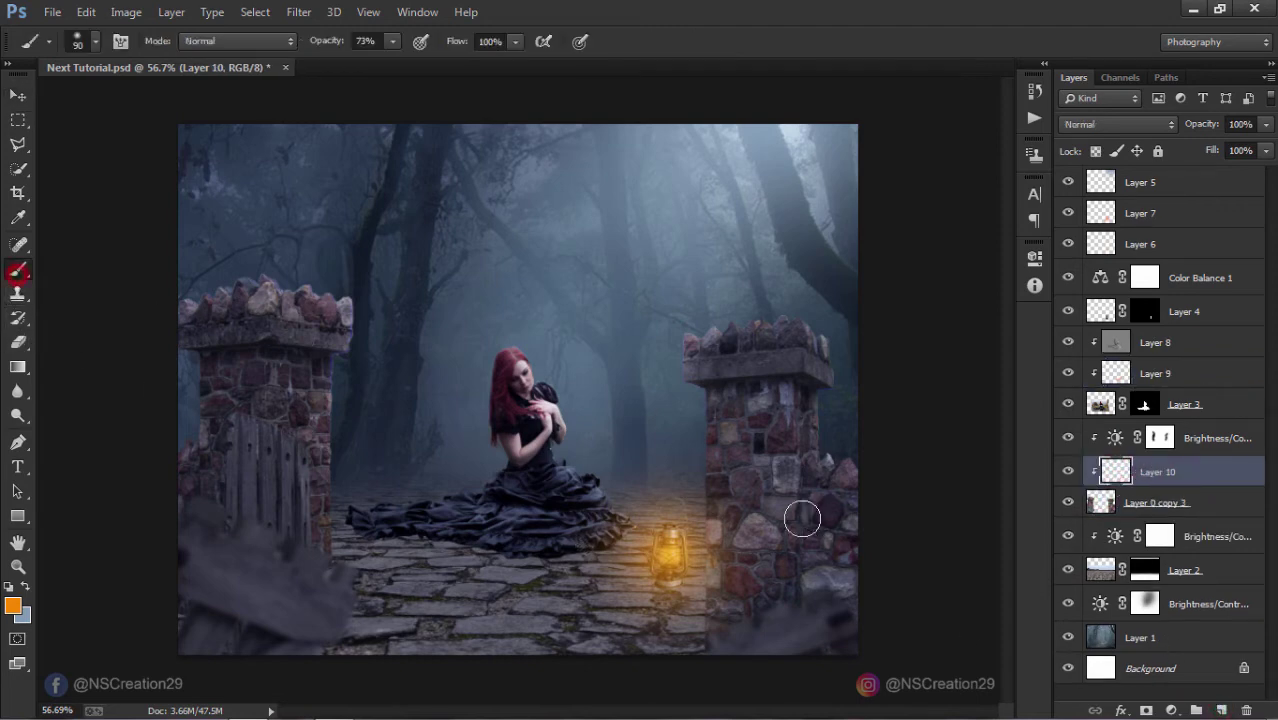
mouse_move(696, 535)
mouse_down()
mouse_move(694, 598)
mouse_move(694, 530)
mouse_up()
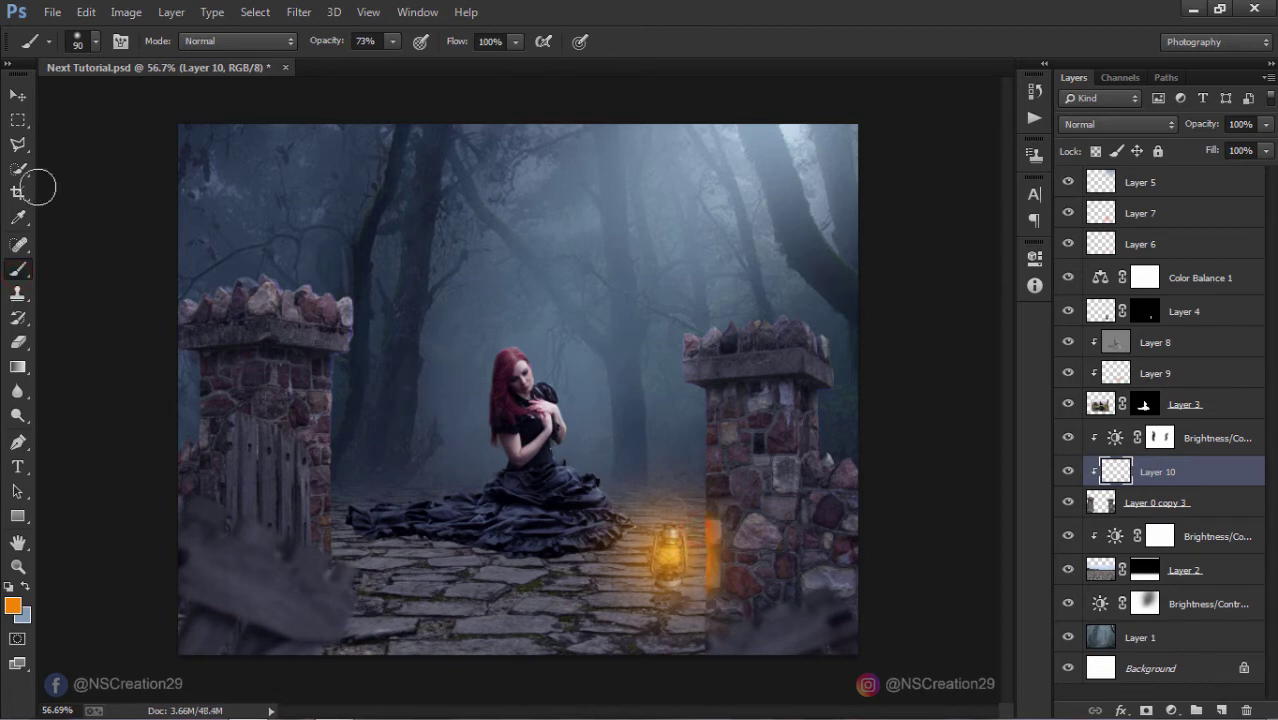
Step: Set Layer 10 to Overlay blending at 55% opacity
click(17, 96)
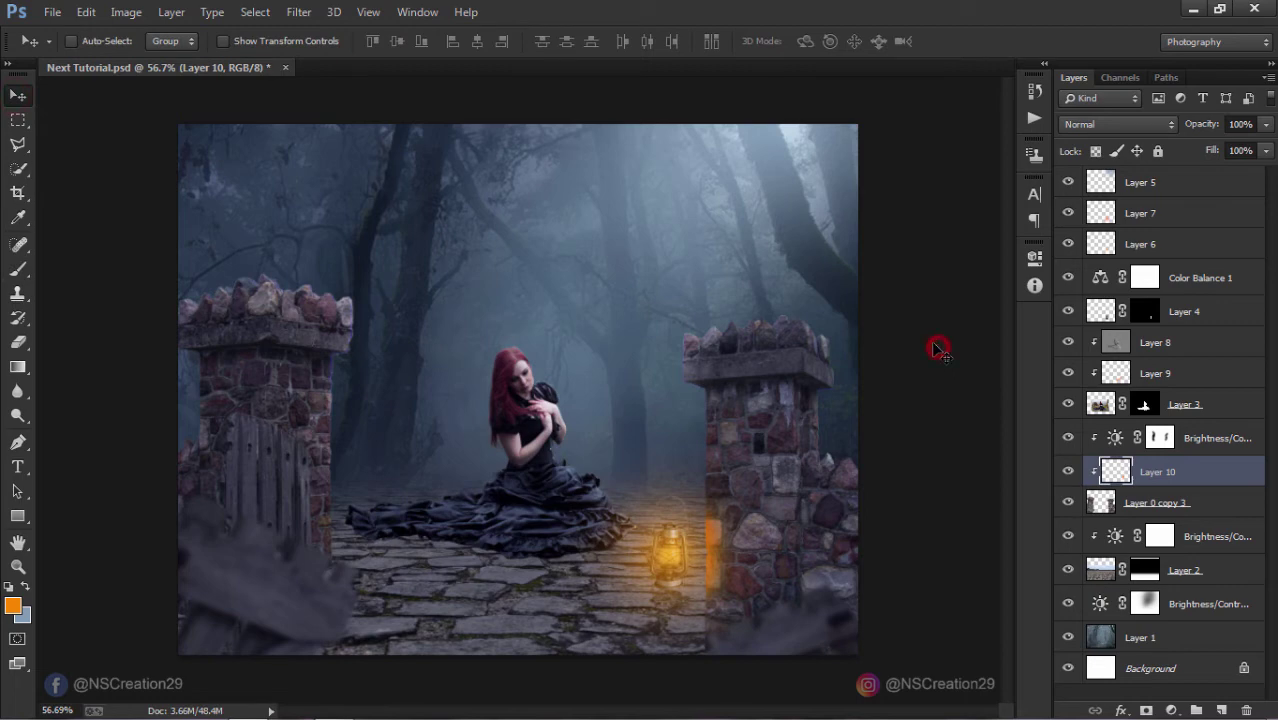
scroll(937, 350, up, 1)
scroll(937, 350, up, 1)
scroll(937, 350, down, 3)
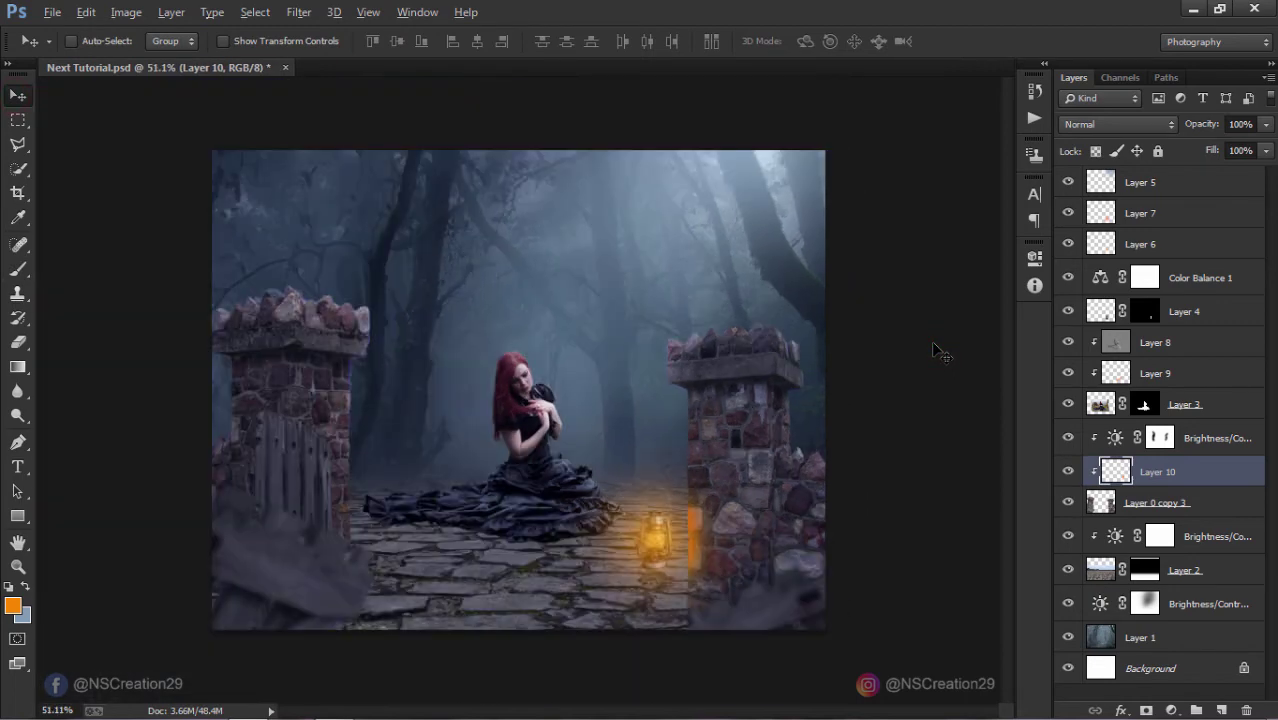
click(1148, 122)
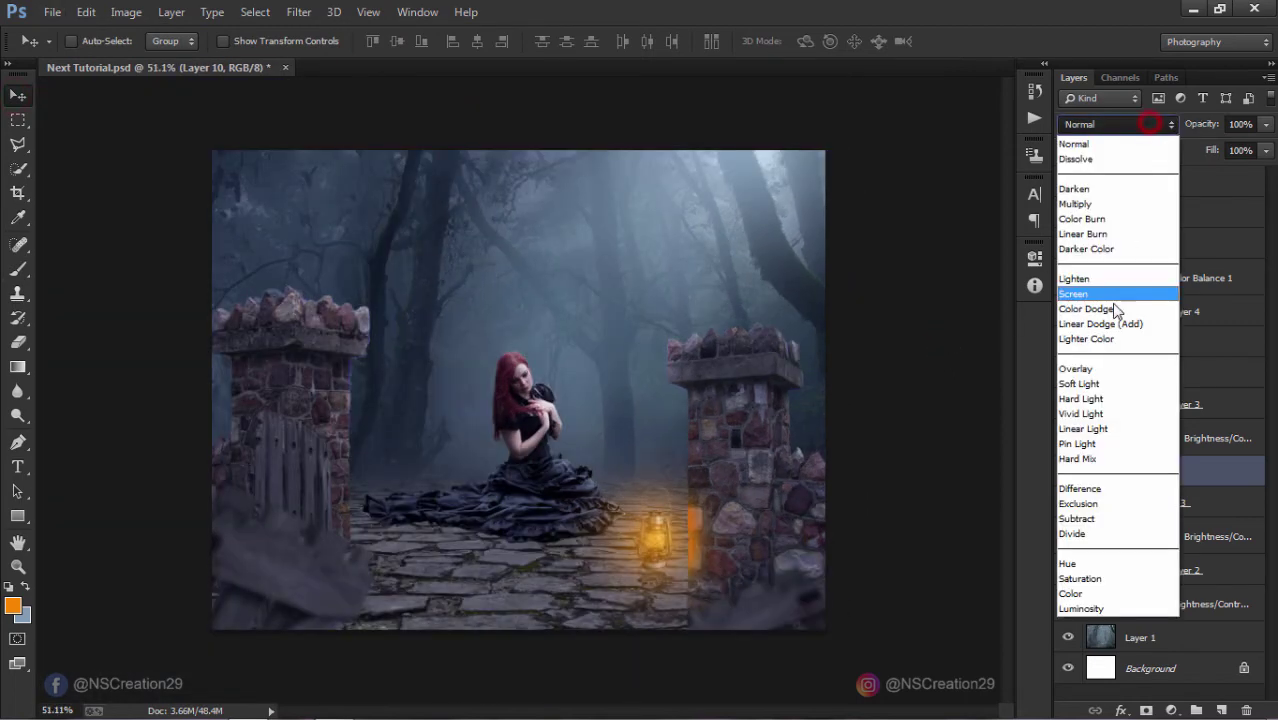
click(1098, 368)
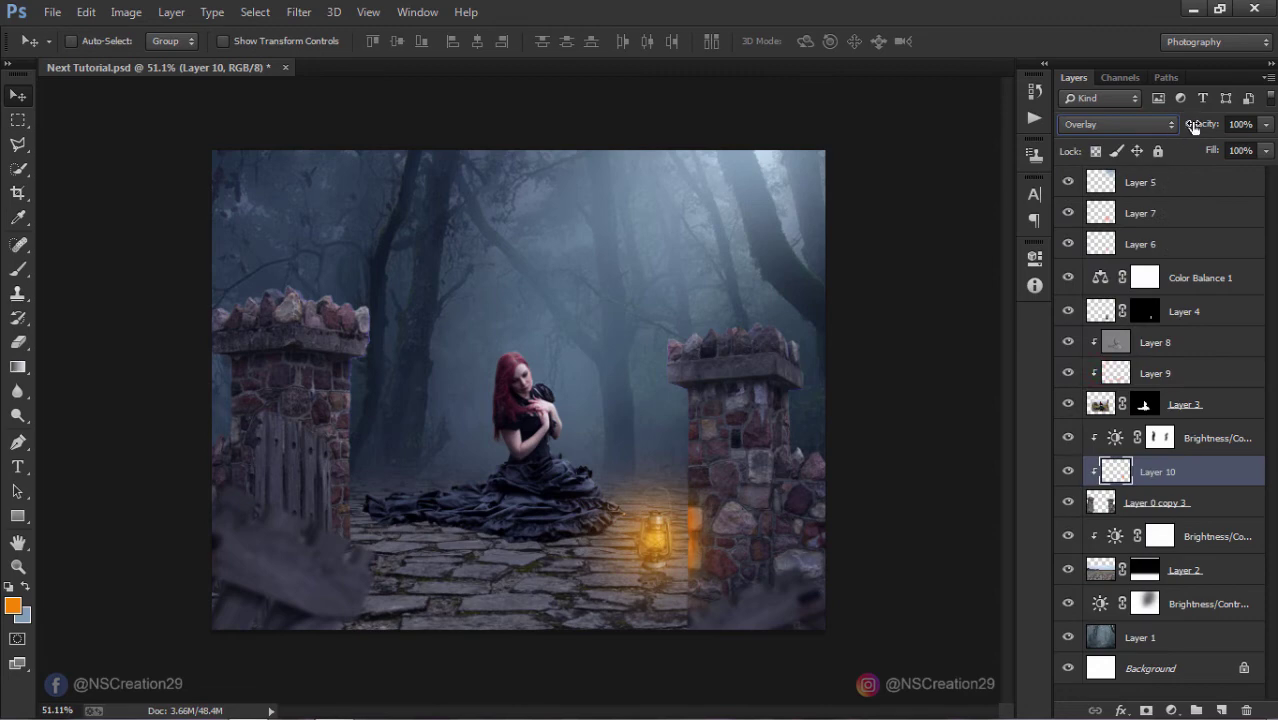
drag(1193, 124, 1185, 128)
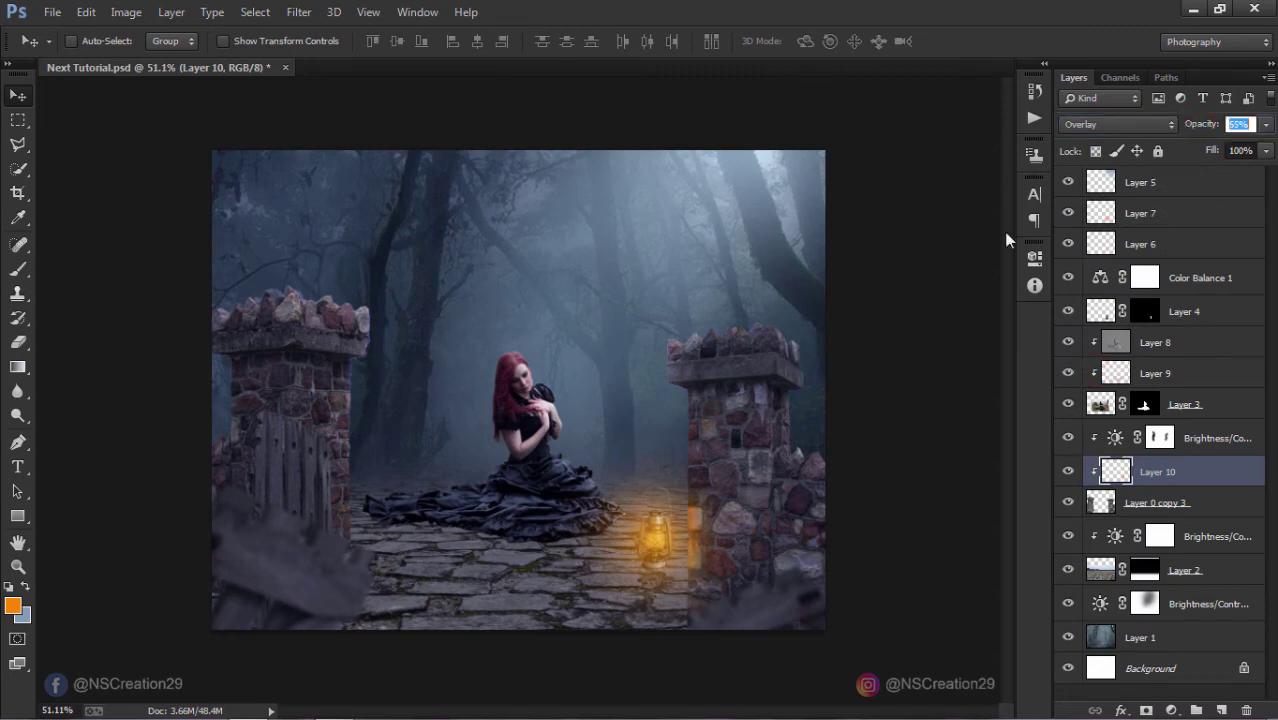
click(826, 318)
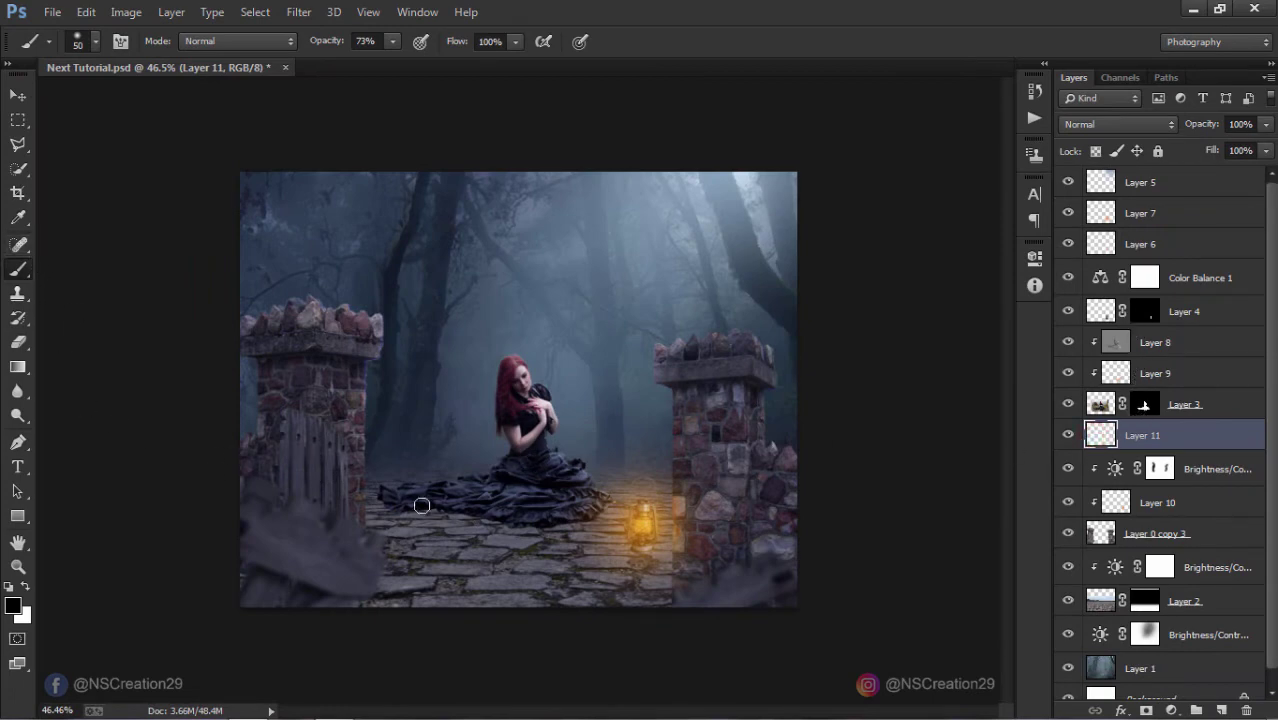
Step: Dab dark shading on the ground near the dress on Layer 11 and fade it to 54% opacity
click(382, 497)
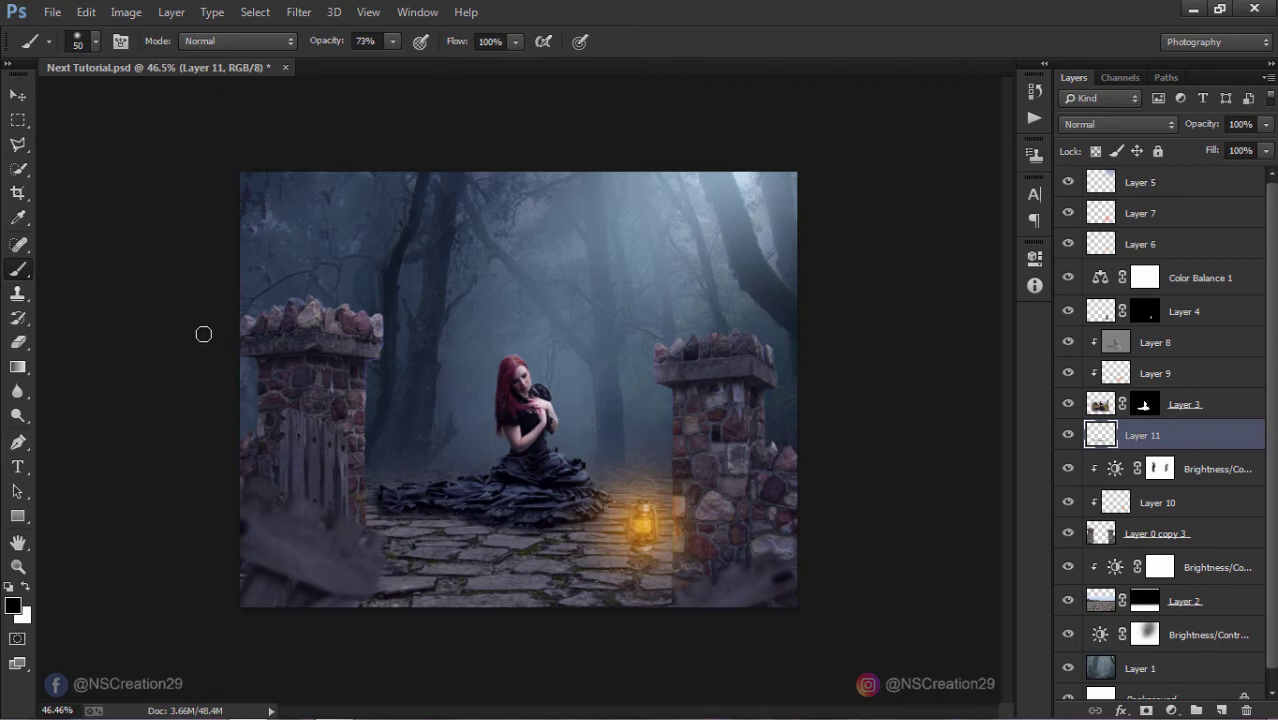
click(12, 90)
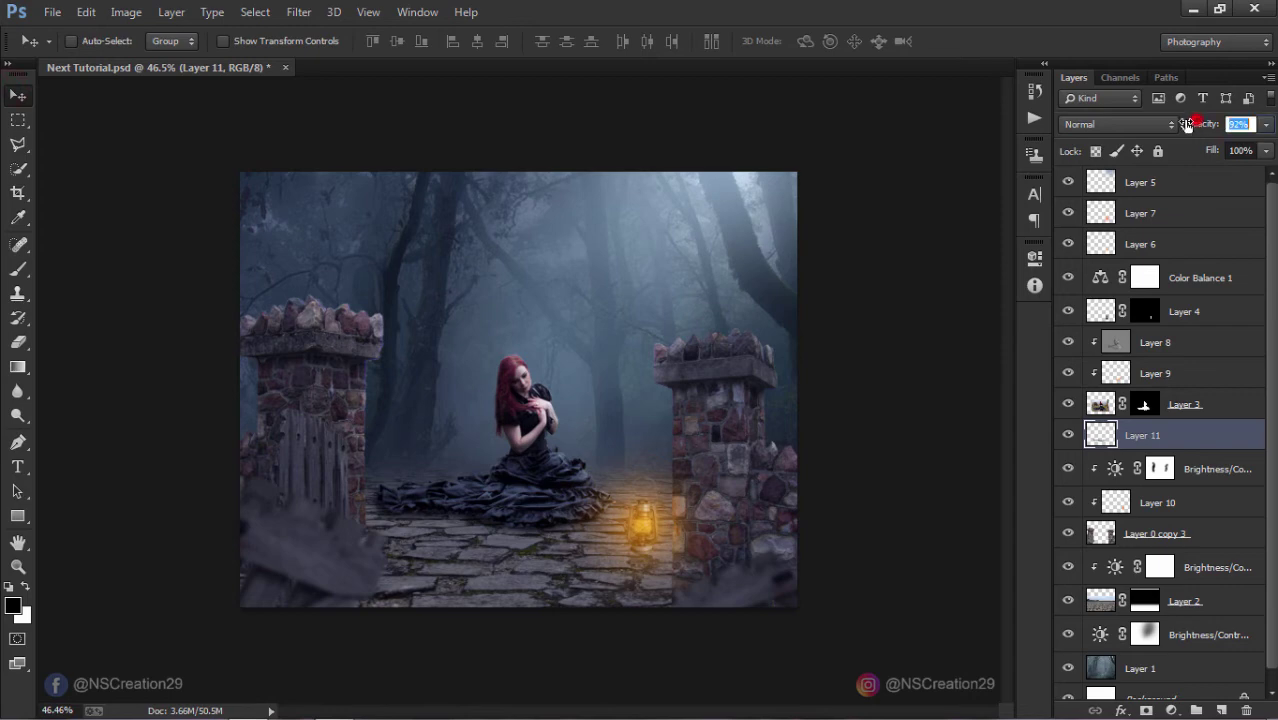
drag(1192, 127, 1170, 124)
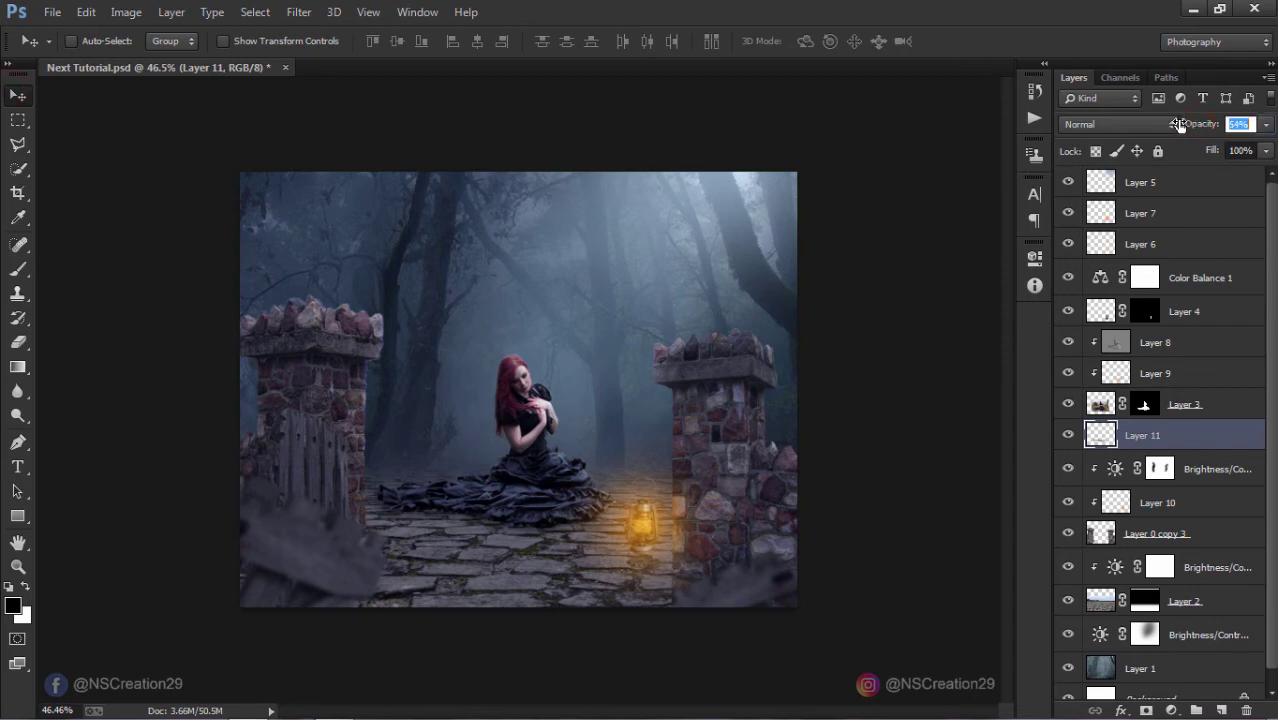
click(19, 97)
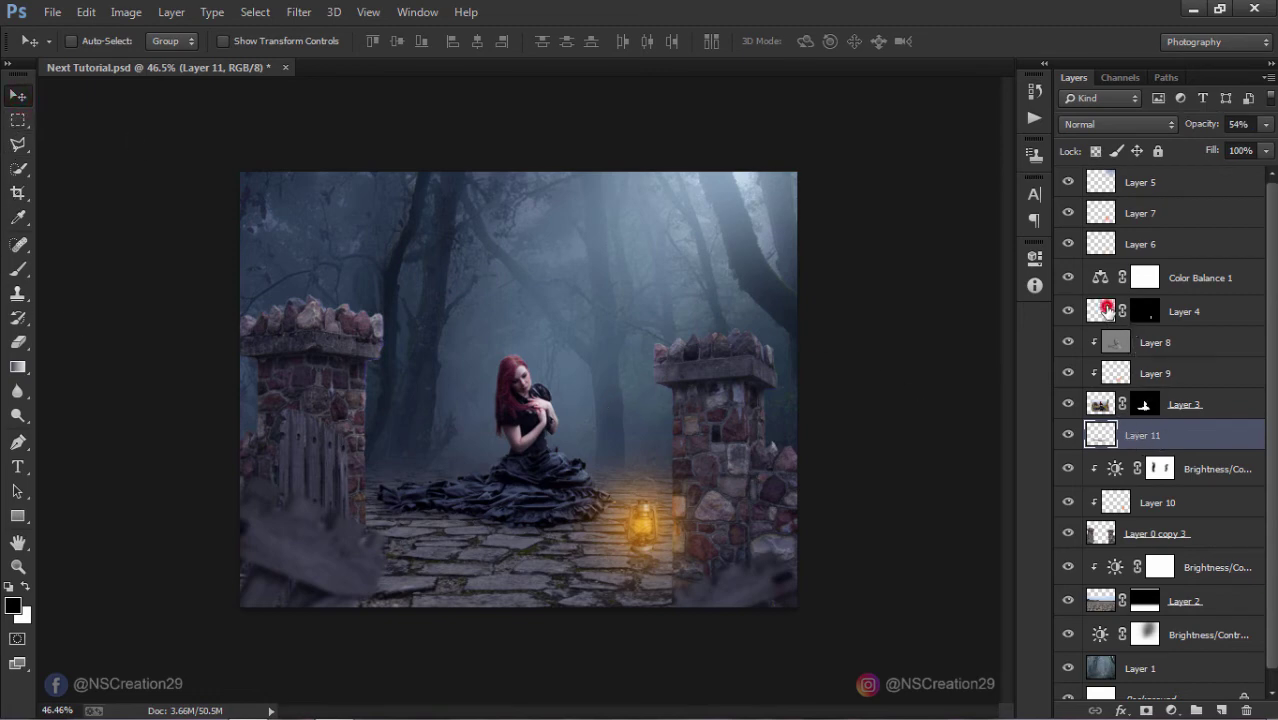
Step: Duplicate the woman's Layer 3 and select the original black silhouette beneath the copy
click(1107, 311)
click(1152, 435)
click(1100, 404)
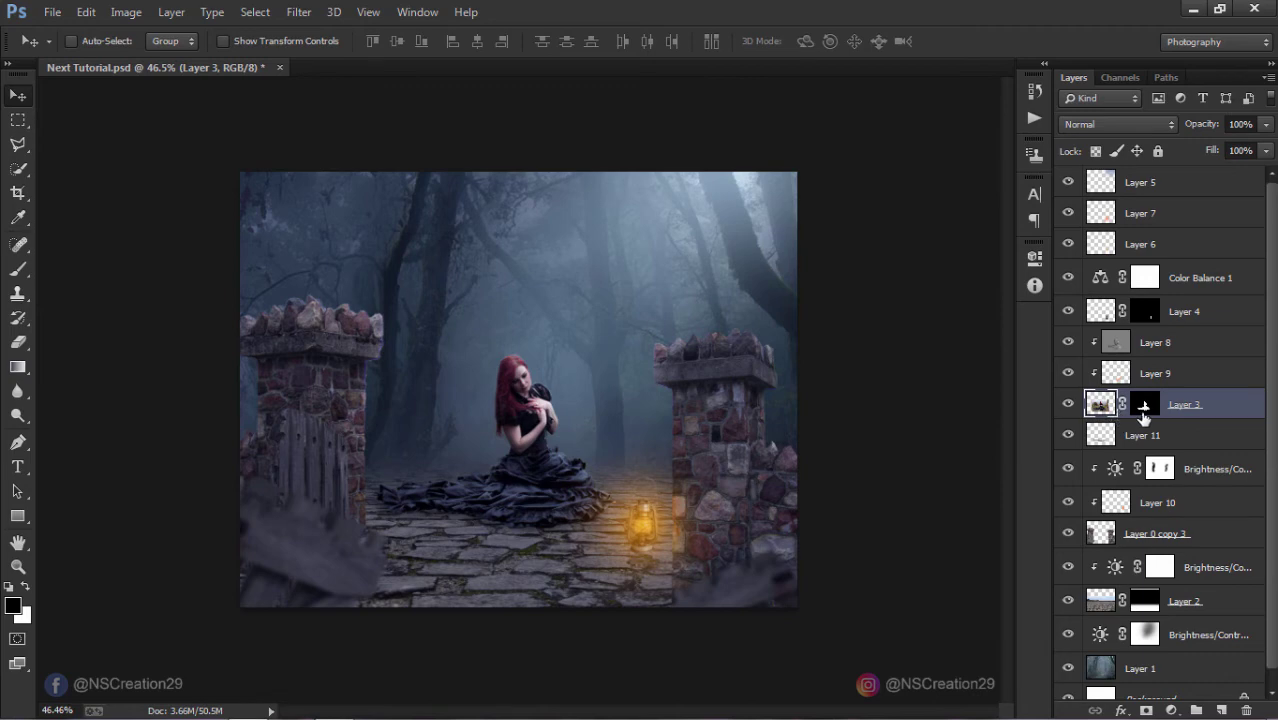
key(ctrl+j)
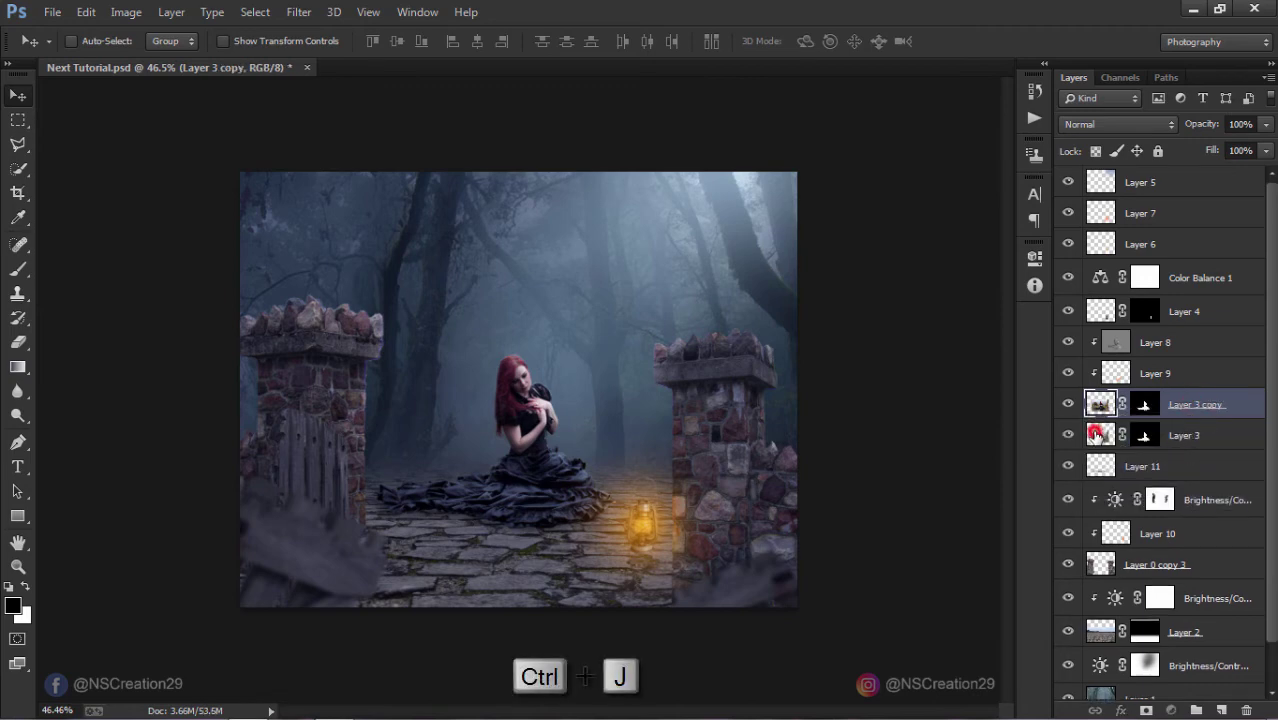
click(1128, 437)
shift+click(1144, 435)
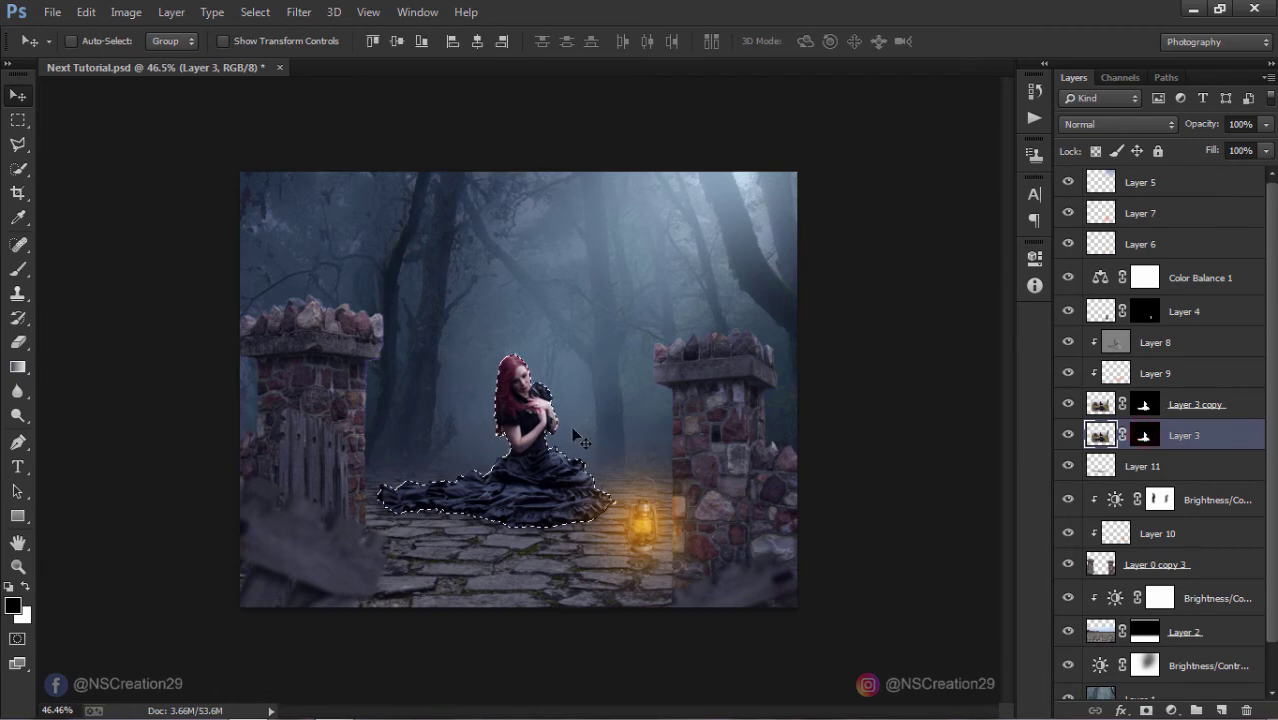
click(1104, 435)
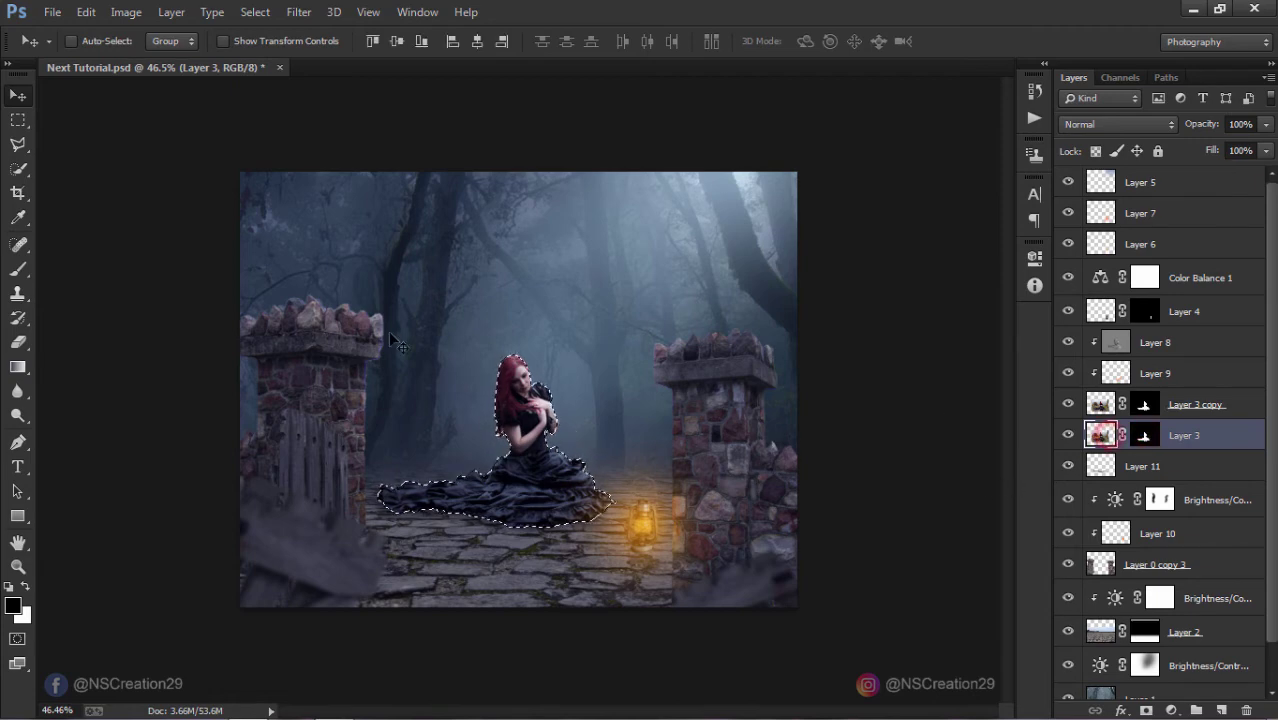
key(ctrl+d)
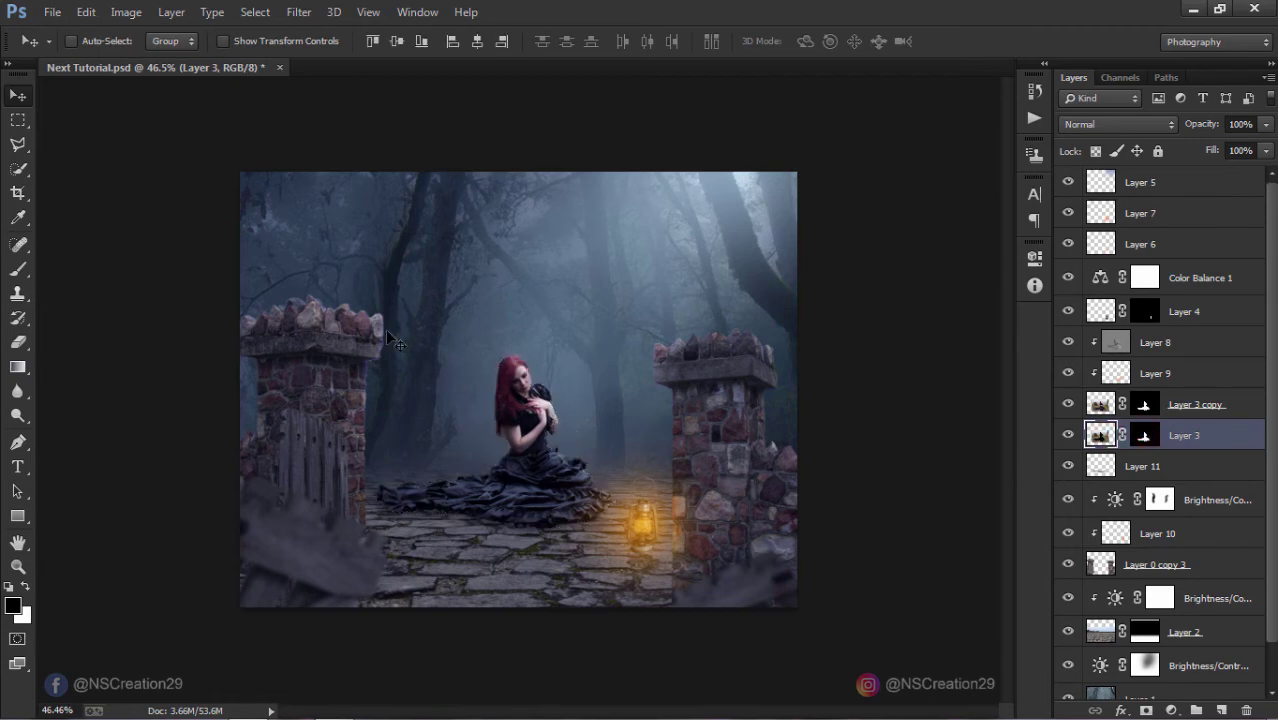
Step: Flip the silhouette vertically and move it onto the ground below the woman
click(86, 12)
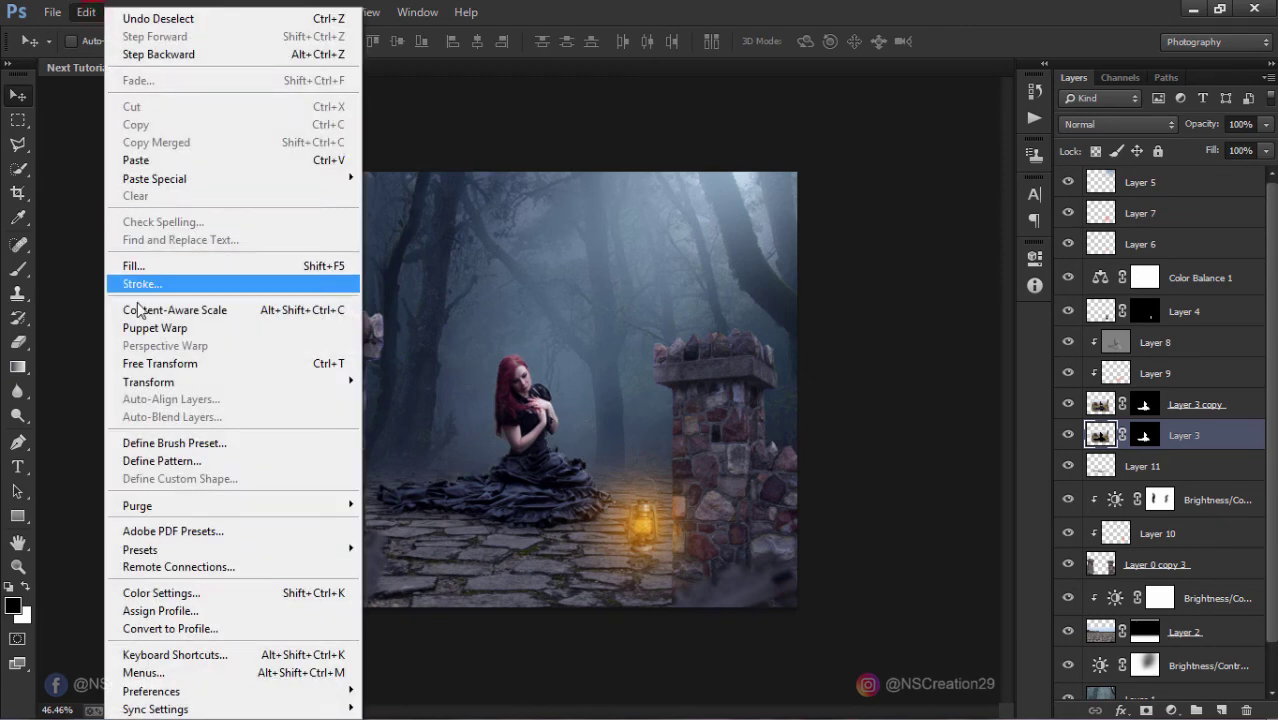
mouse_move(148, 382)
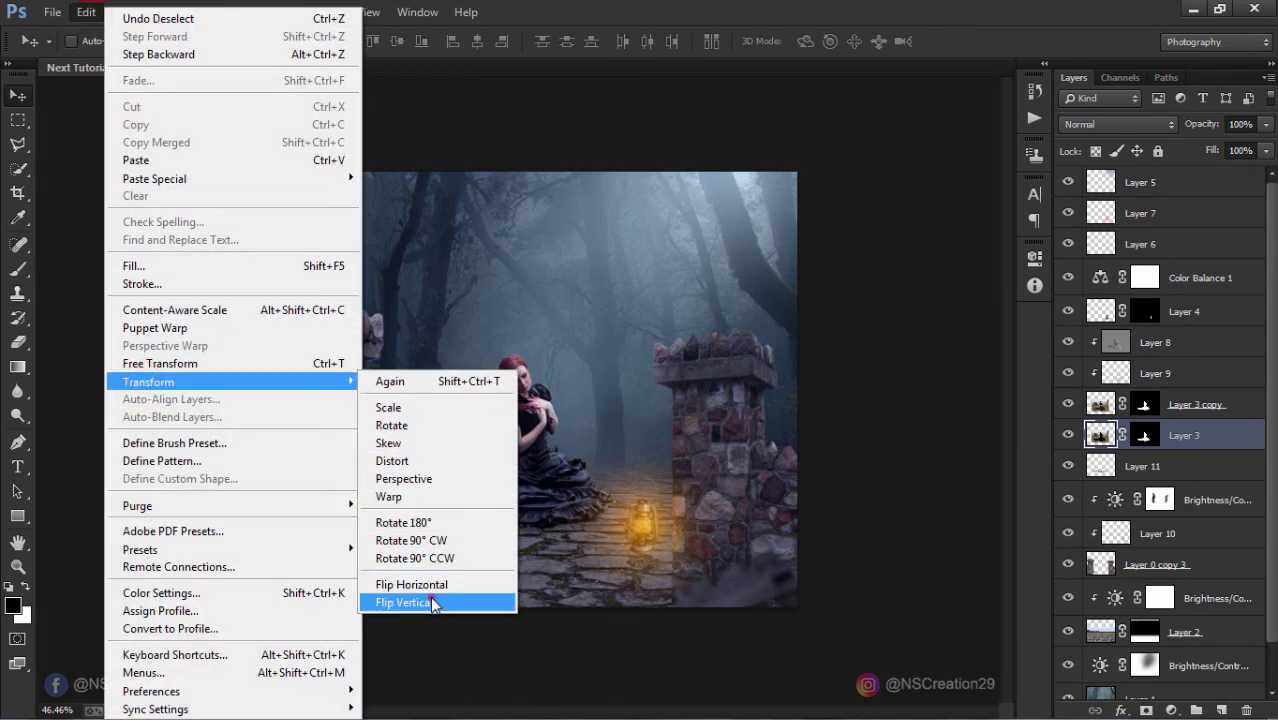
click(404, 602)
drag(520, 427, 530, 545)
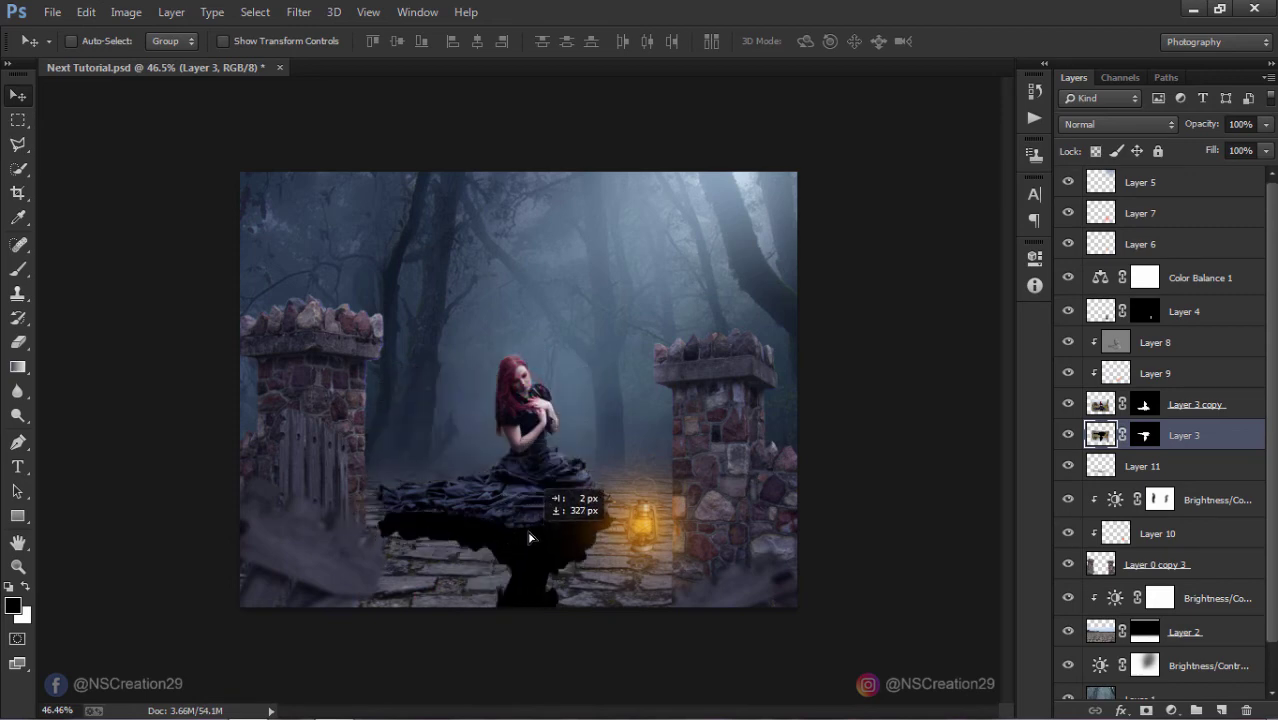
drag(530, 545, 575, 533)
scroll(575, 533, down, 2)
scroll(575, 533, down, 1)
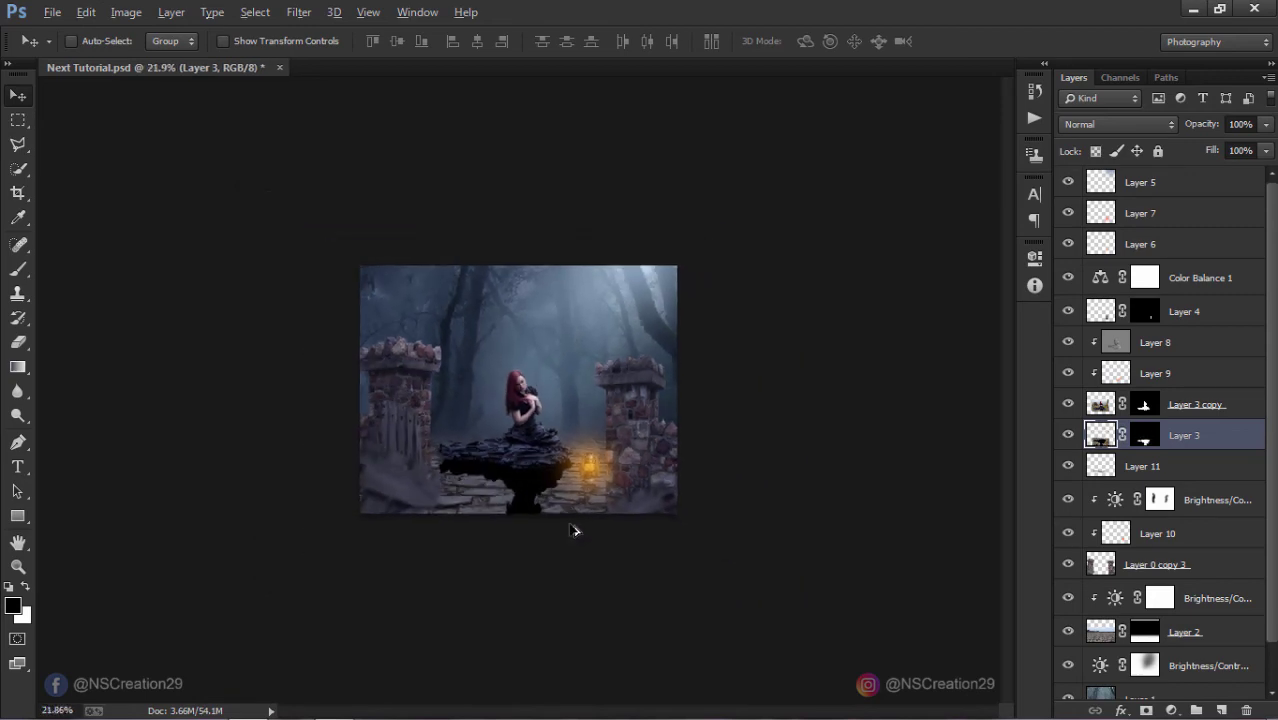
scroll(575, 533, down, 1)
Step: Distort the shadow's corners so it slants across the ground and meets the dress
key(ctrl+t)
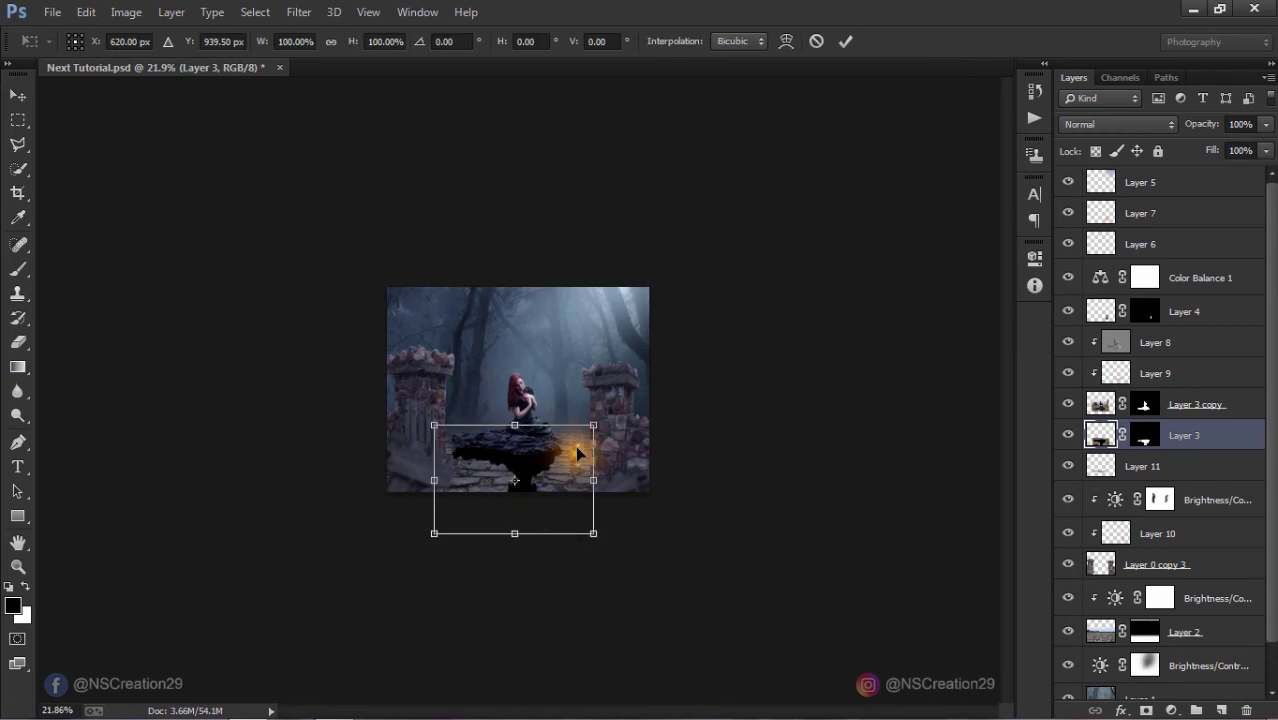
right_click(541, 455)
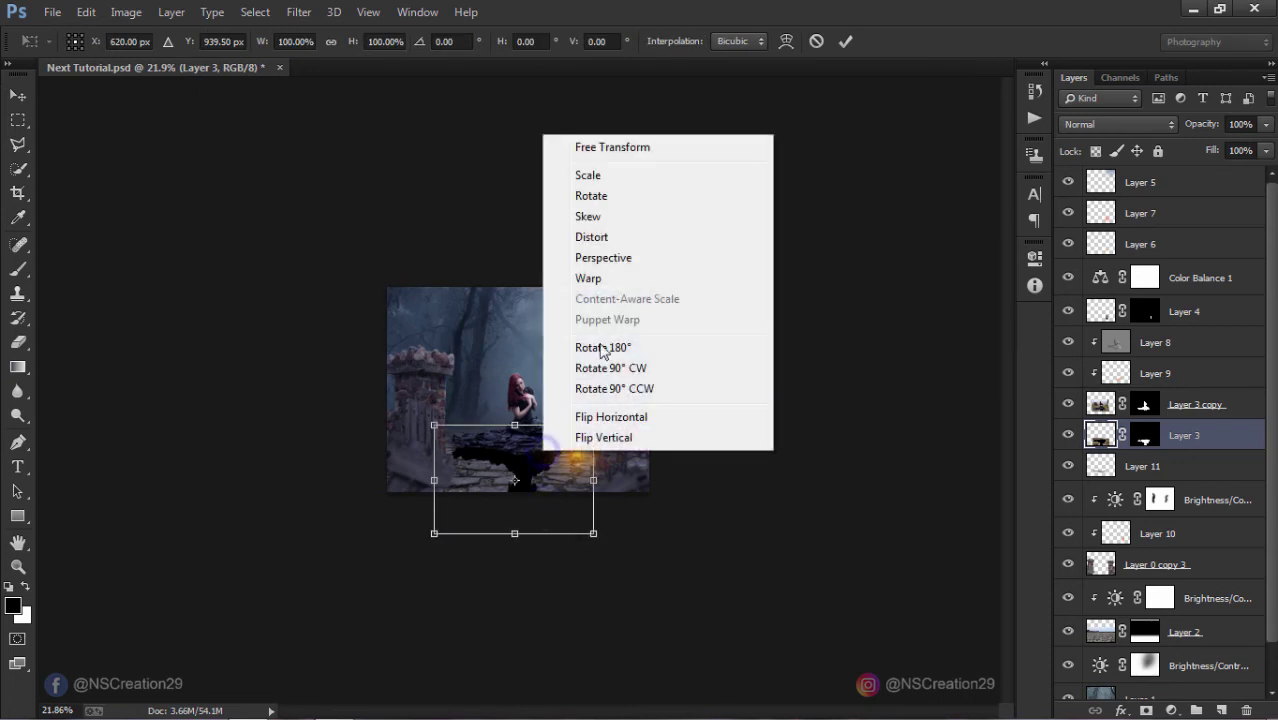
click(622, 232)
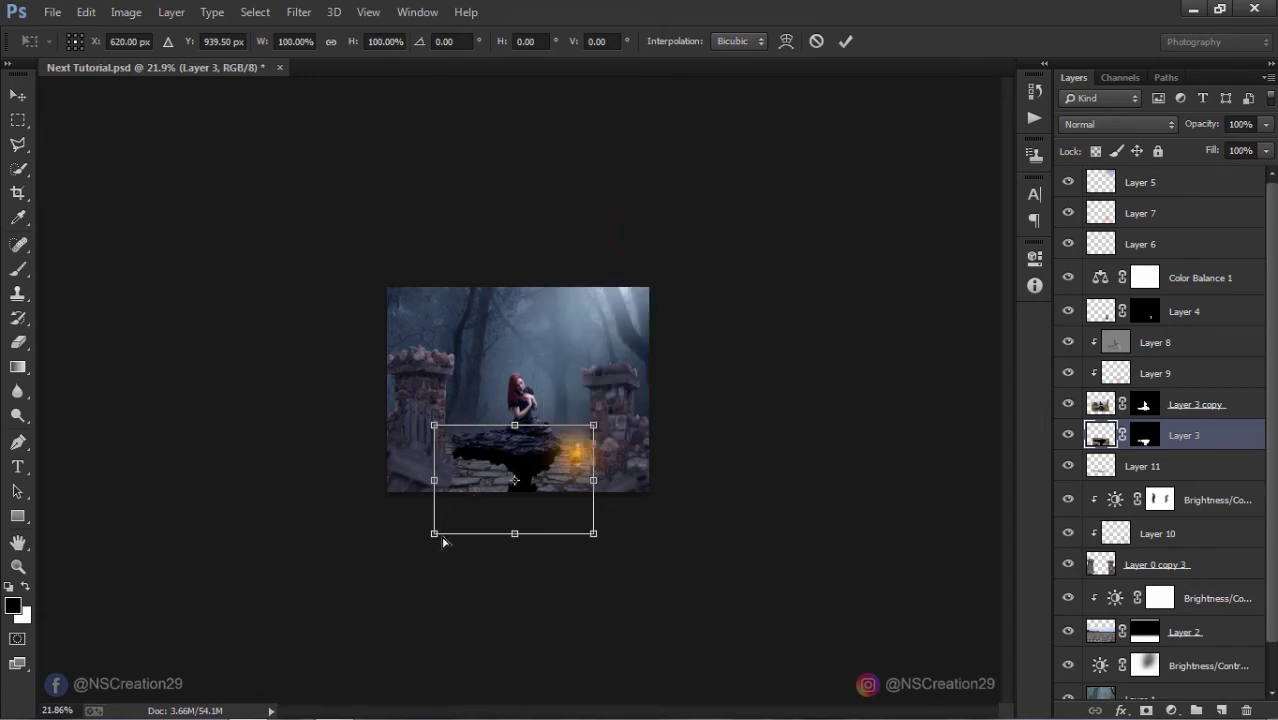
drag(434, 534, 364, 549)
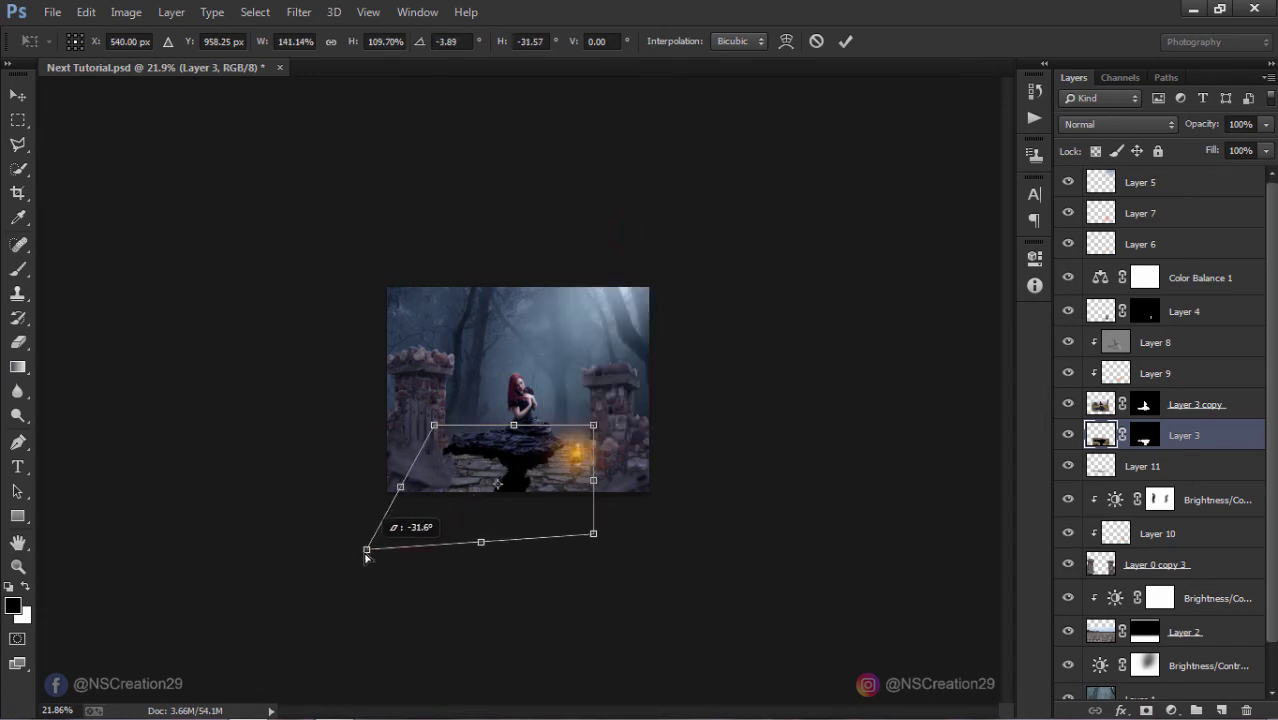
drag(594, 537, 545, 565)
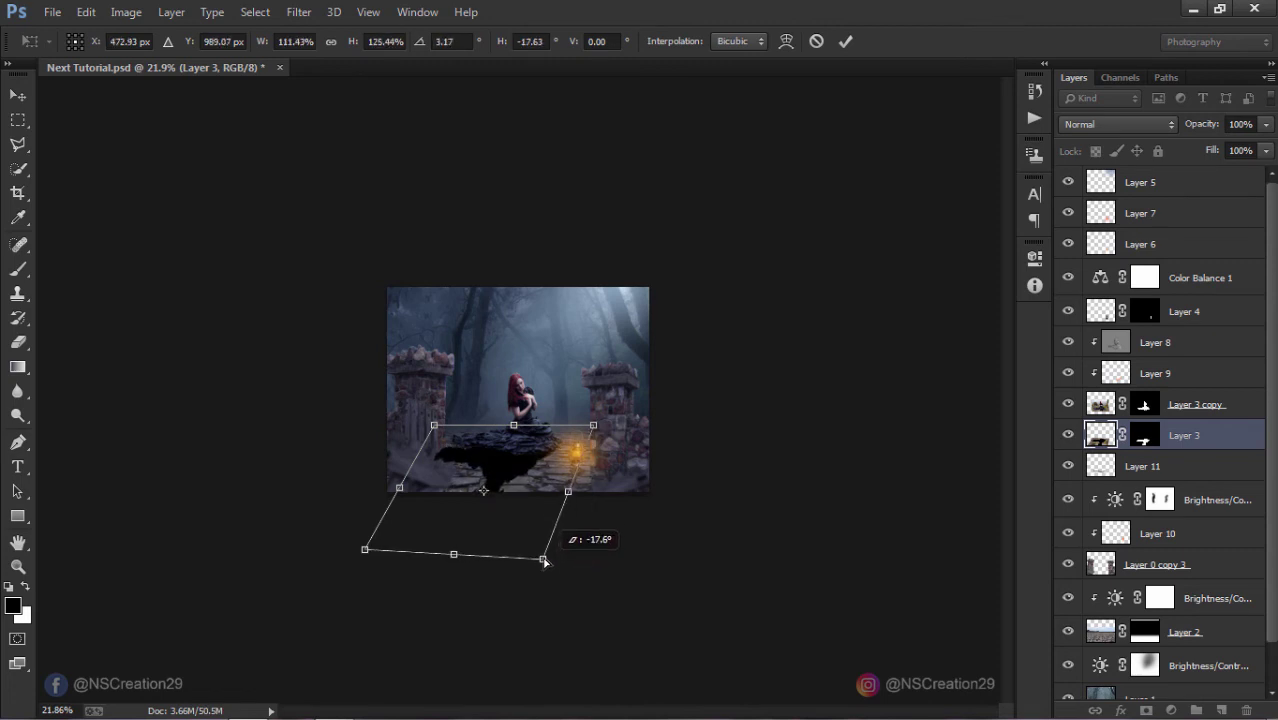
drag(437, 430, 459, 421)
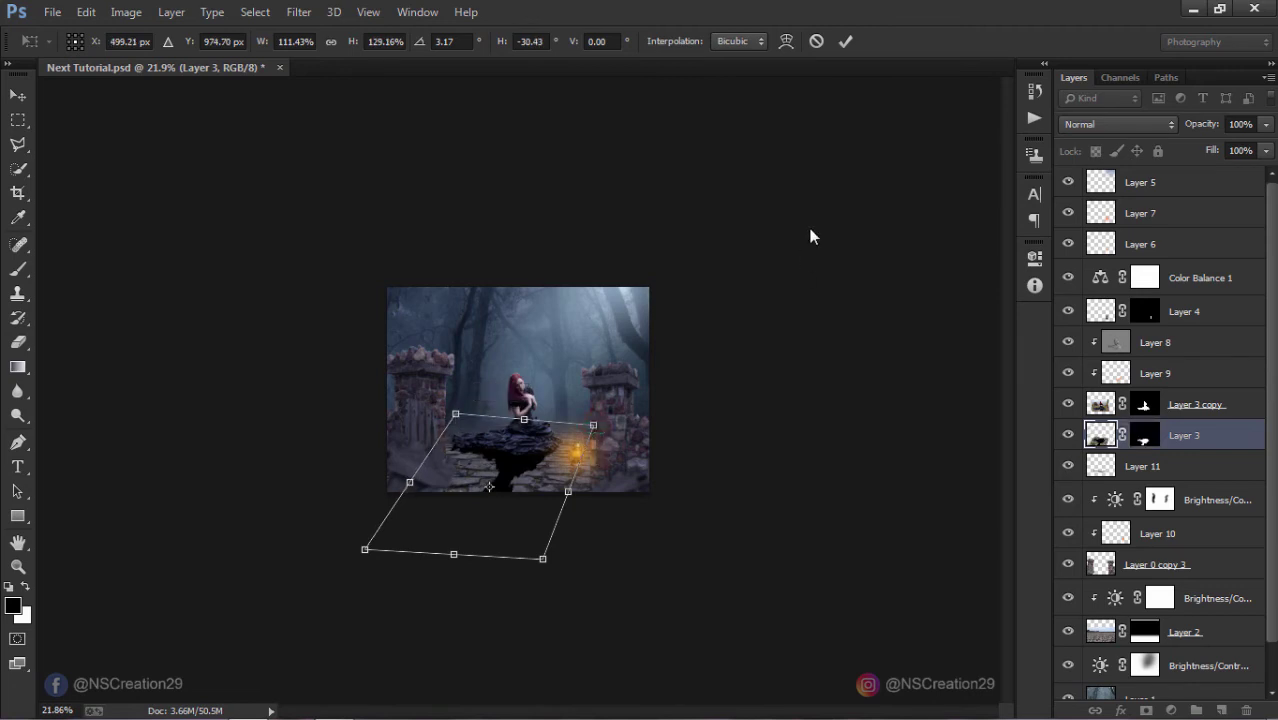
click(845, 41)
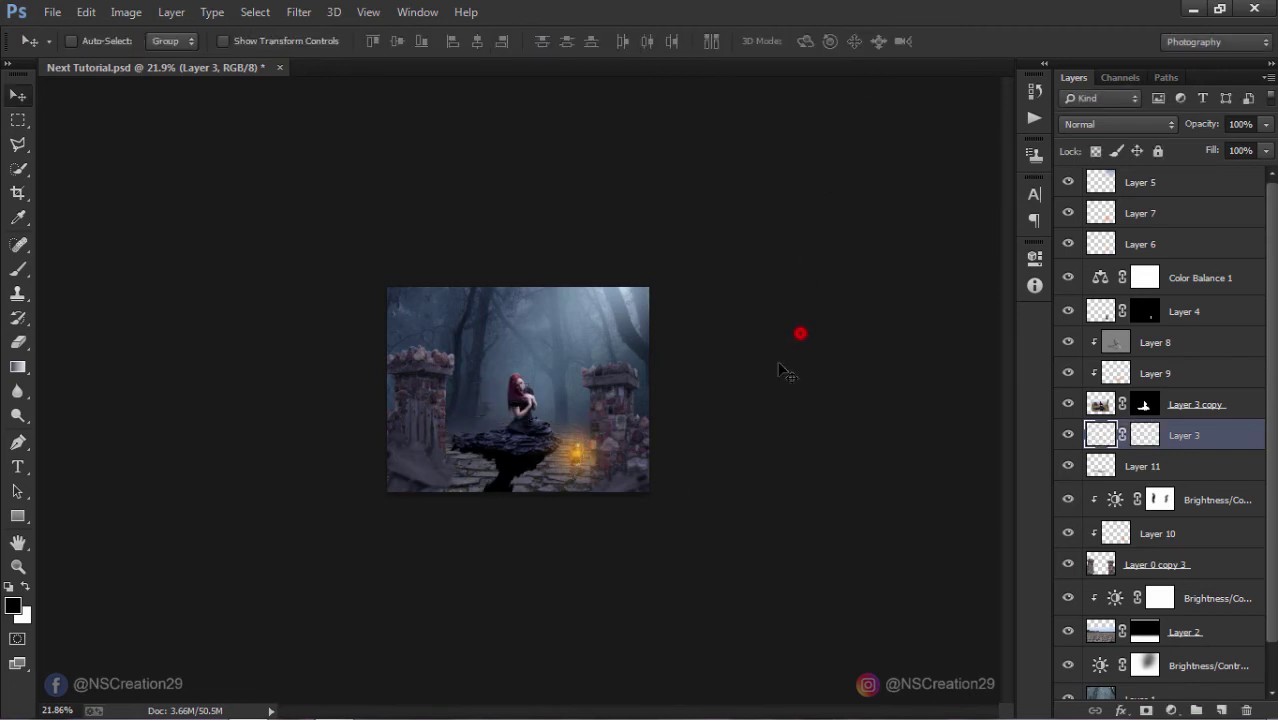
Step: Set the shadow layer's opacity to 43%
scroll(638, 484, up, 4)
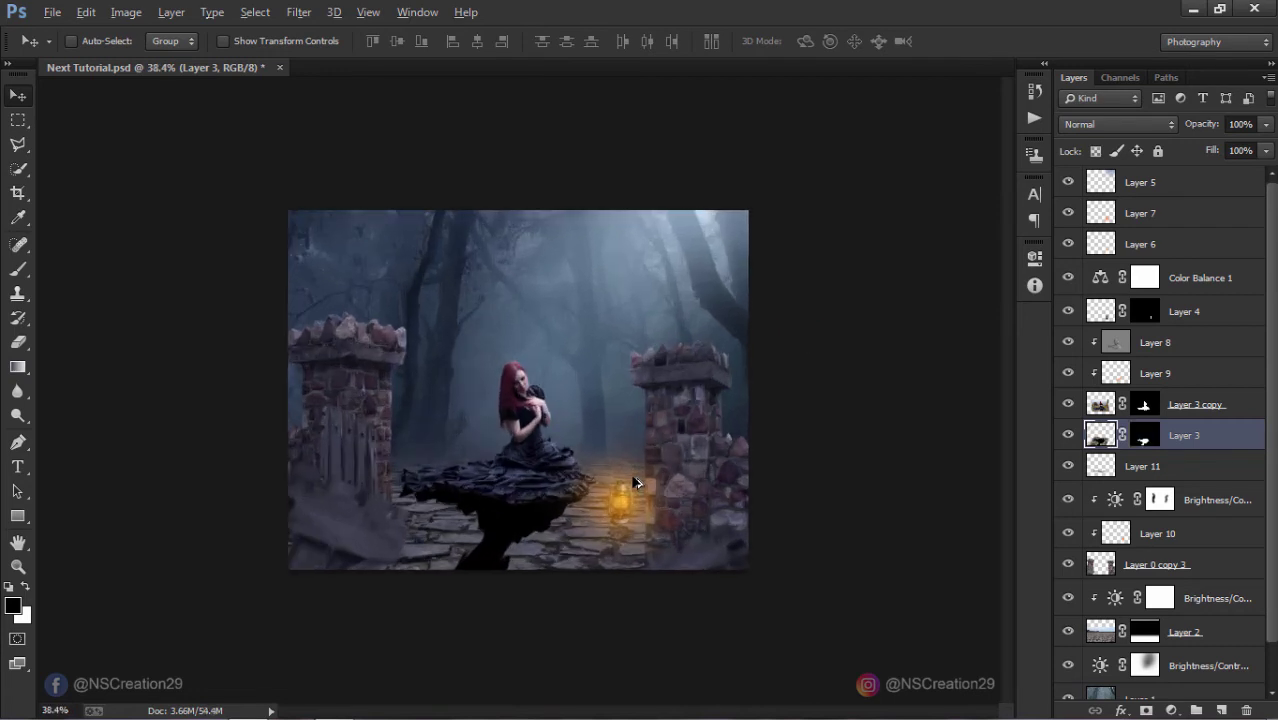
key(alt)
click(1146, 128)
click(1146, 128)
click(1238, 124)
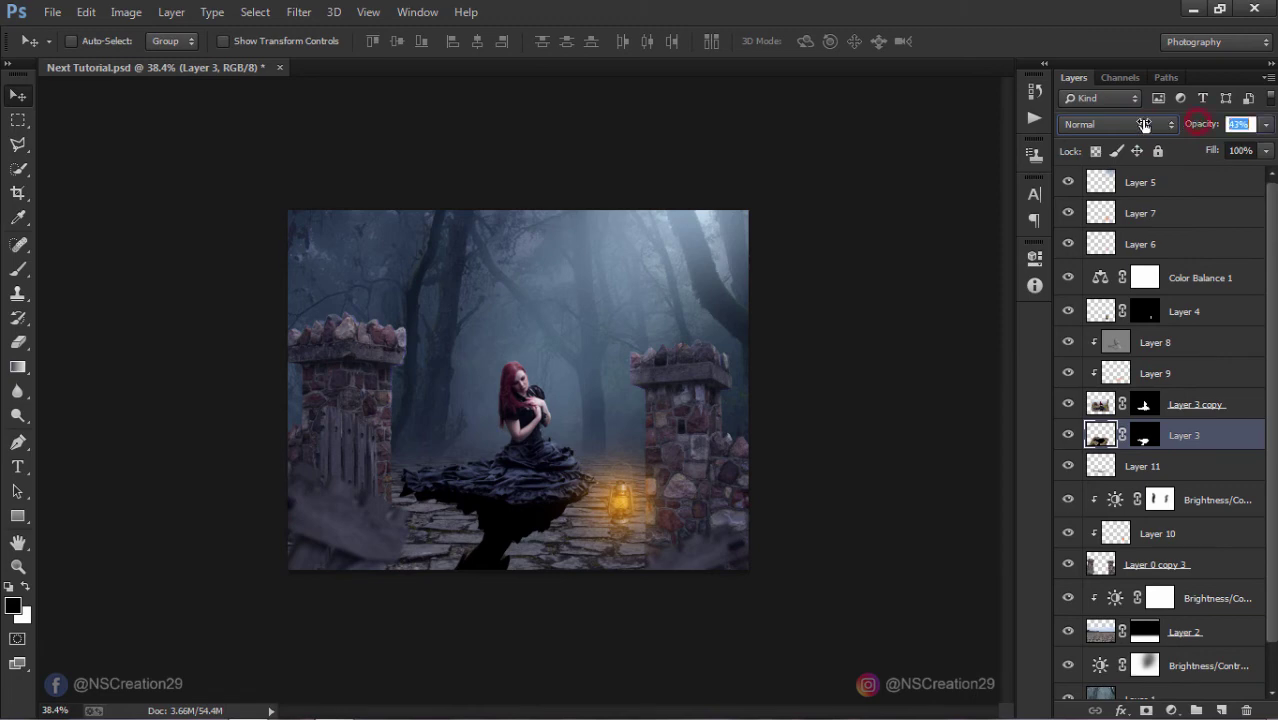
text(43)
key(Return)
Step: Apply a 6.3-pixel Gaussian Blur to Layer 3 and lower its opacity to 28%
click(298, 12)
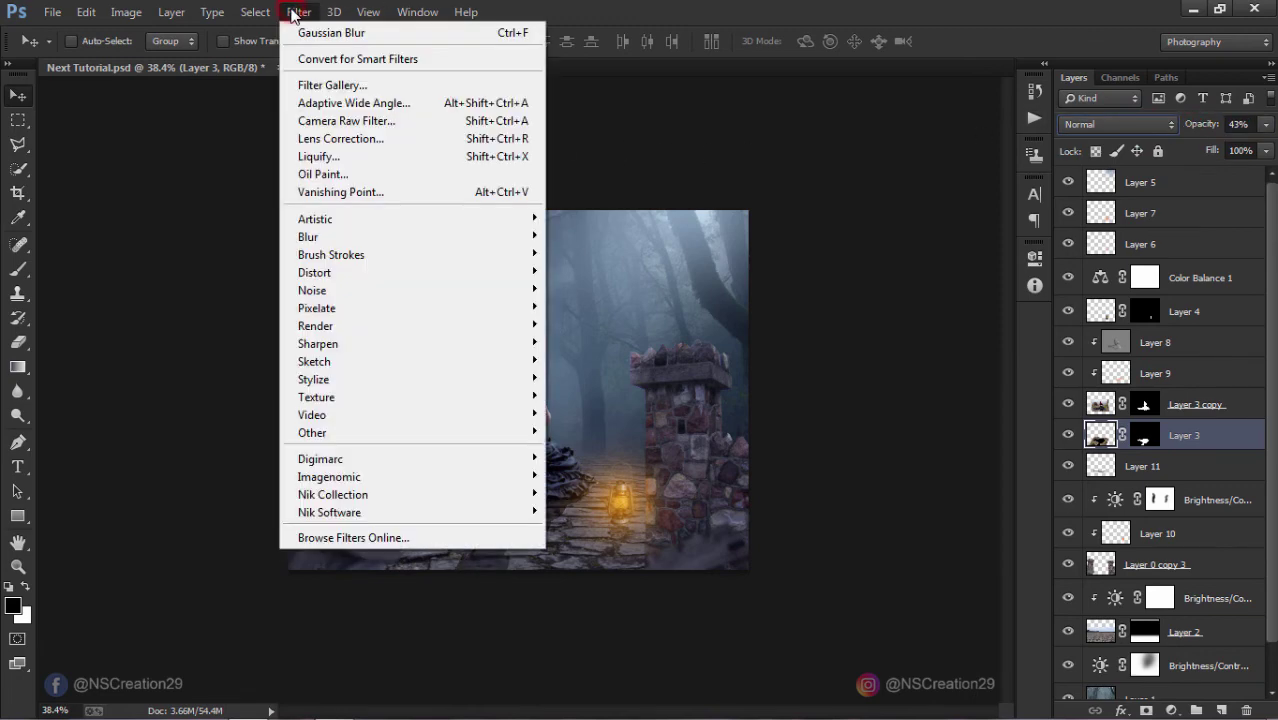
mouse_move(308, 237)
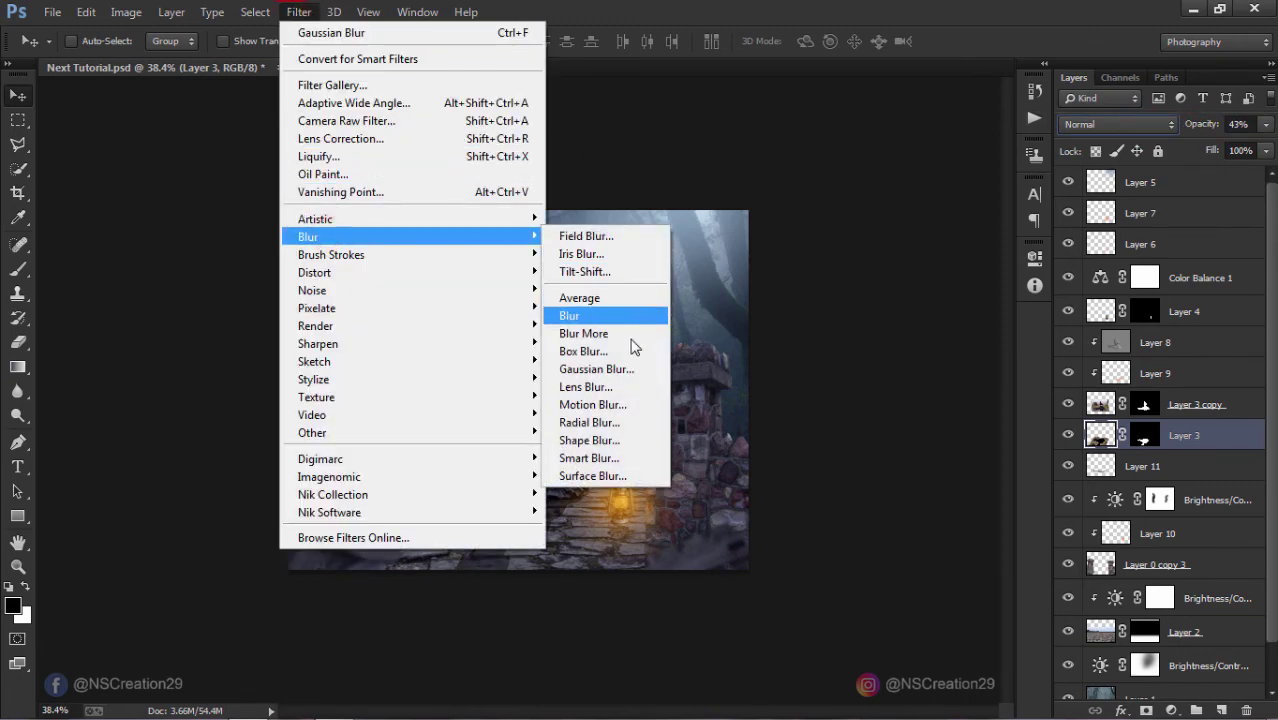
click(624, 370)
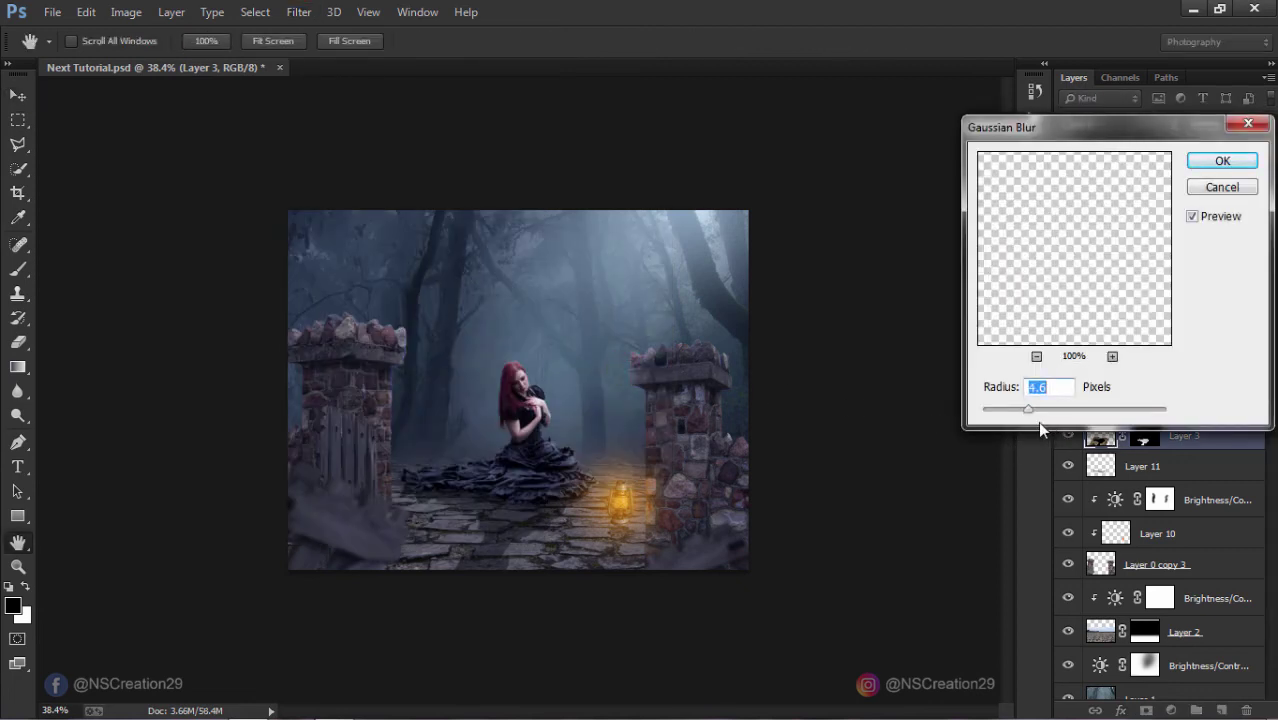
drag(1028, 409, 1038, 409)
click(1206, 168)
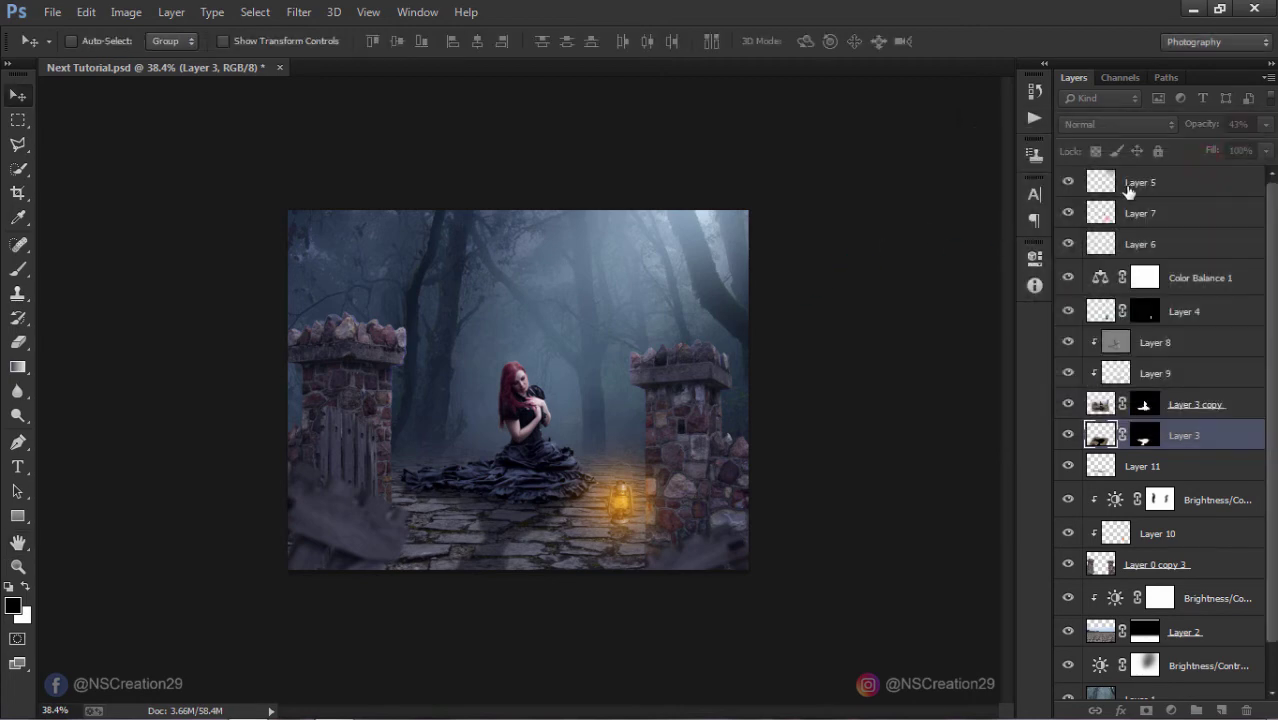
drag(1180, 126, 1189, 124)
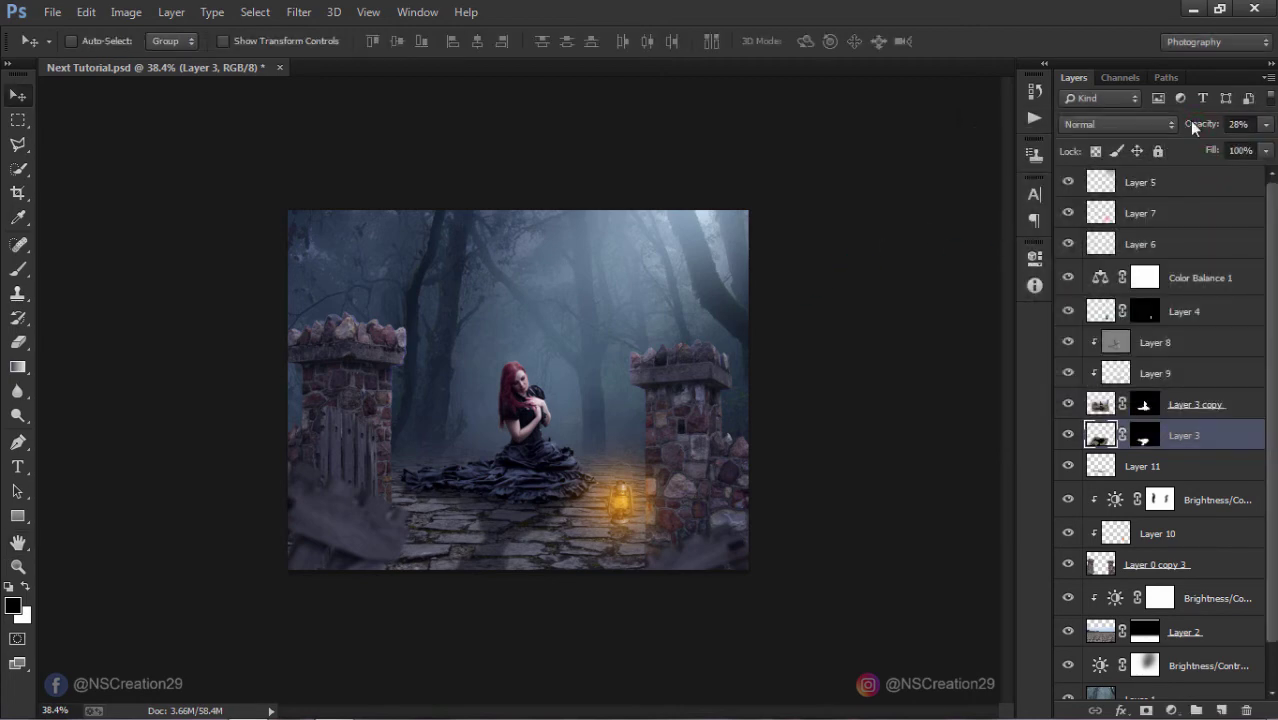
Step: Duplicate the lantern's Layer 4 and select the original beneath the copy
click(1104, 311)
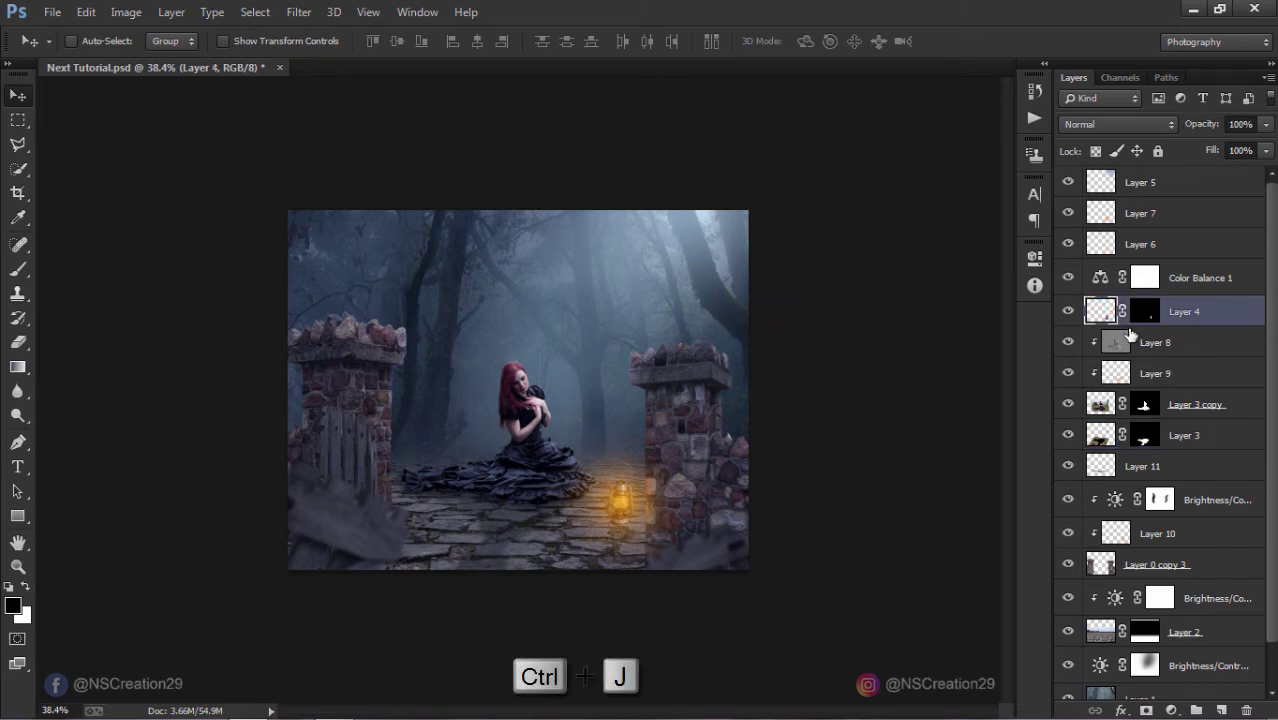
ctrl+click(1100, 342)
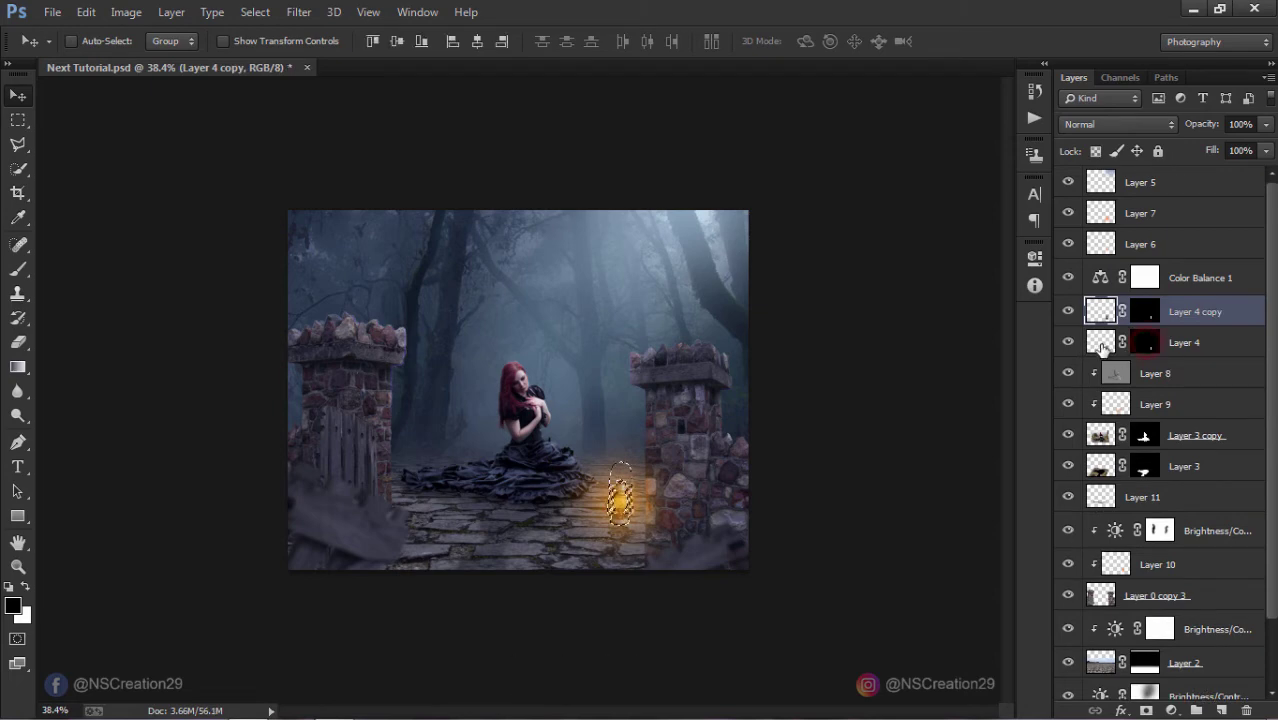
click(1100, 342)
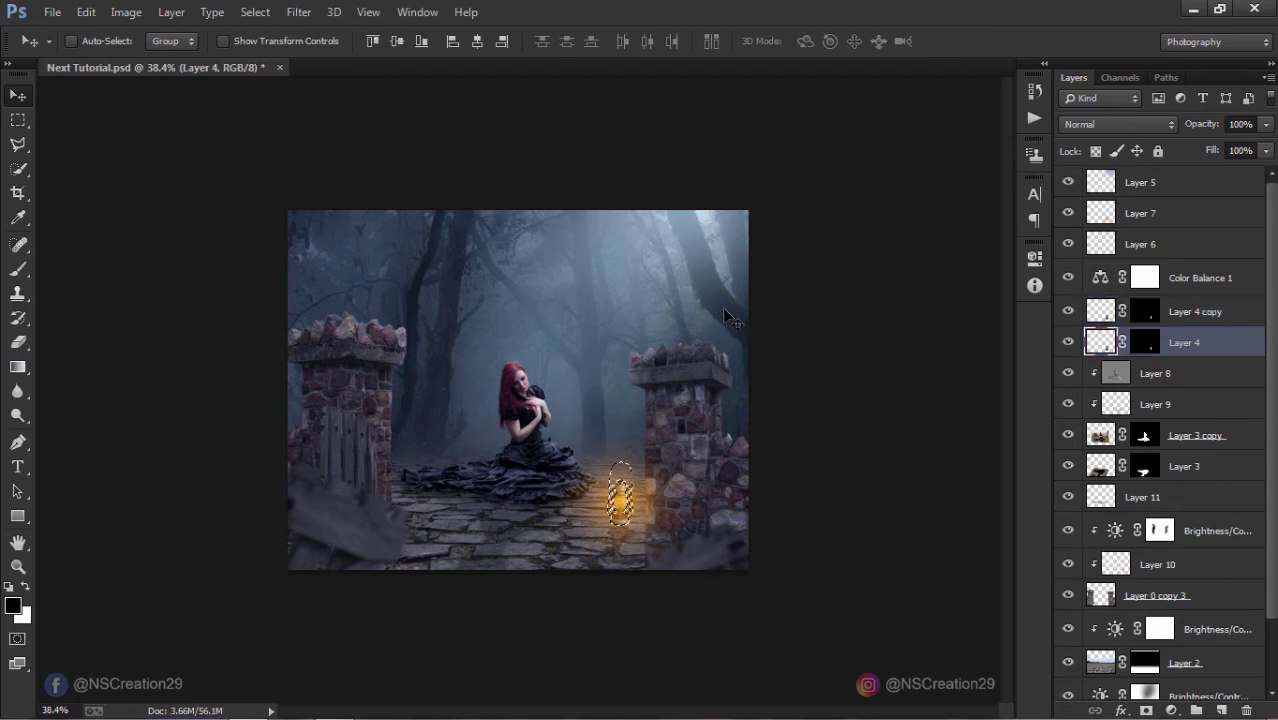
key(ctrl+d)
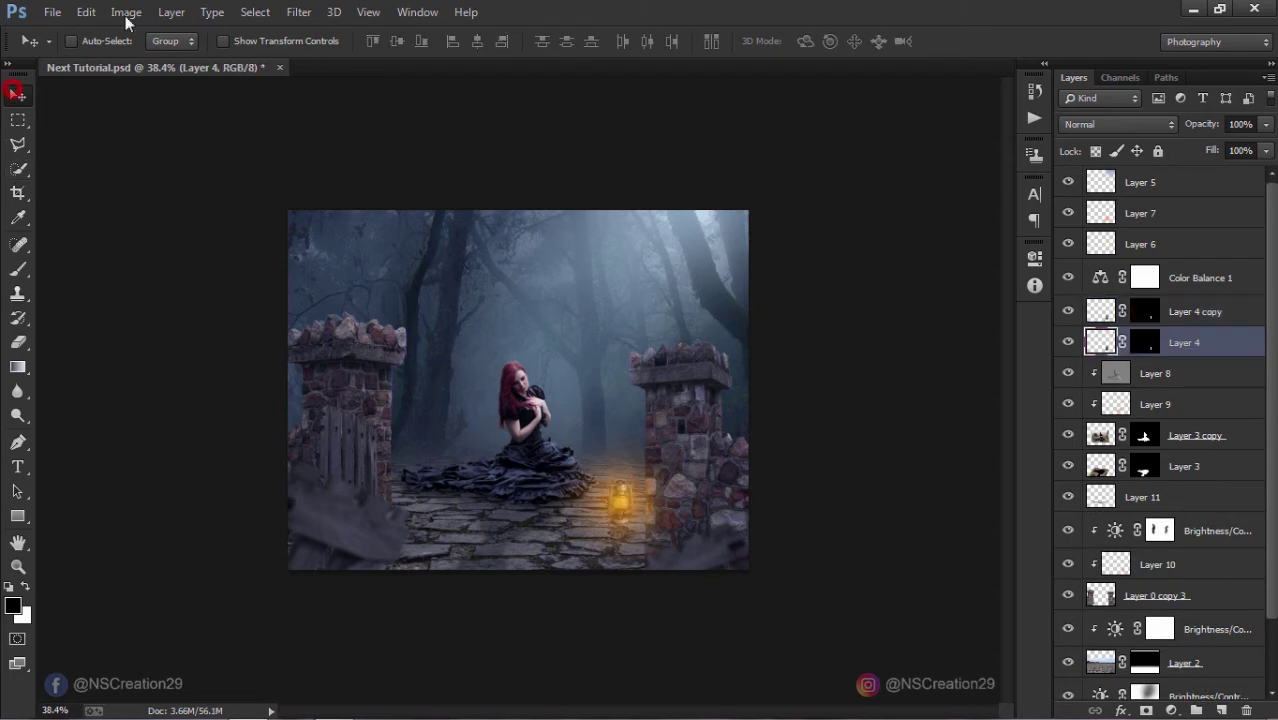
Step: Flip the lantern layer vertically and move it below the original lantern
click(86, 12)
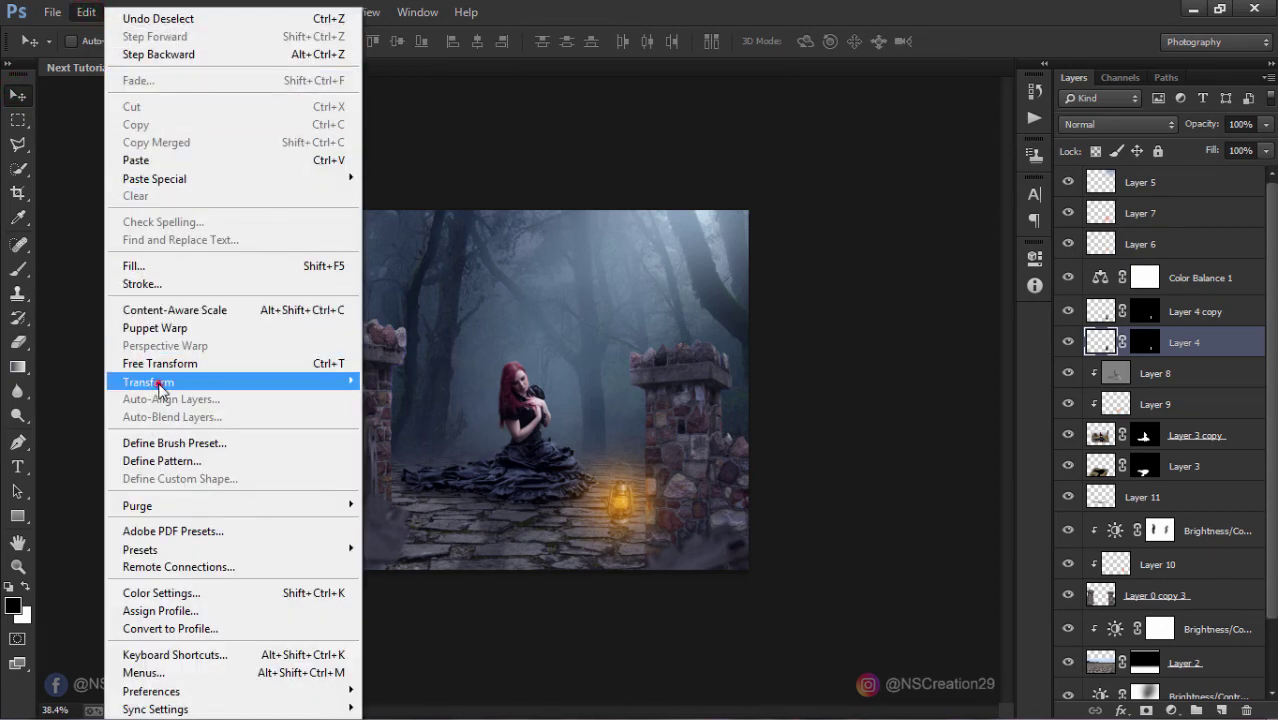
mouse_move(148, 382)
click(418, 603)
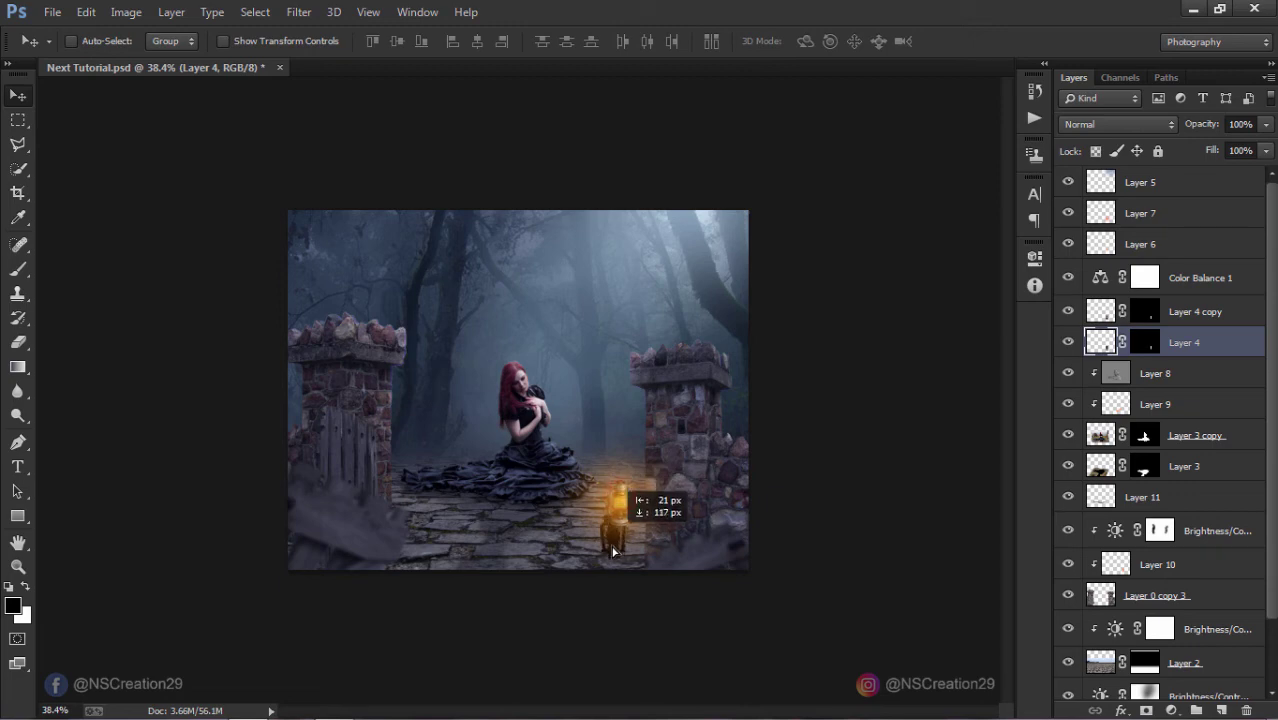
mouse_move(614, 535)
mouse_down()
mouse_move(618, 548)
mouse_move(628, 540)
mouse_up()
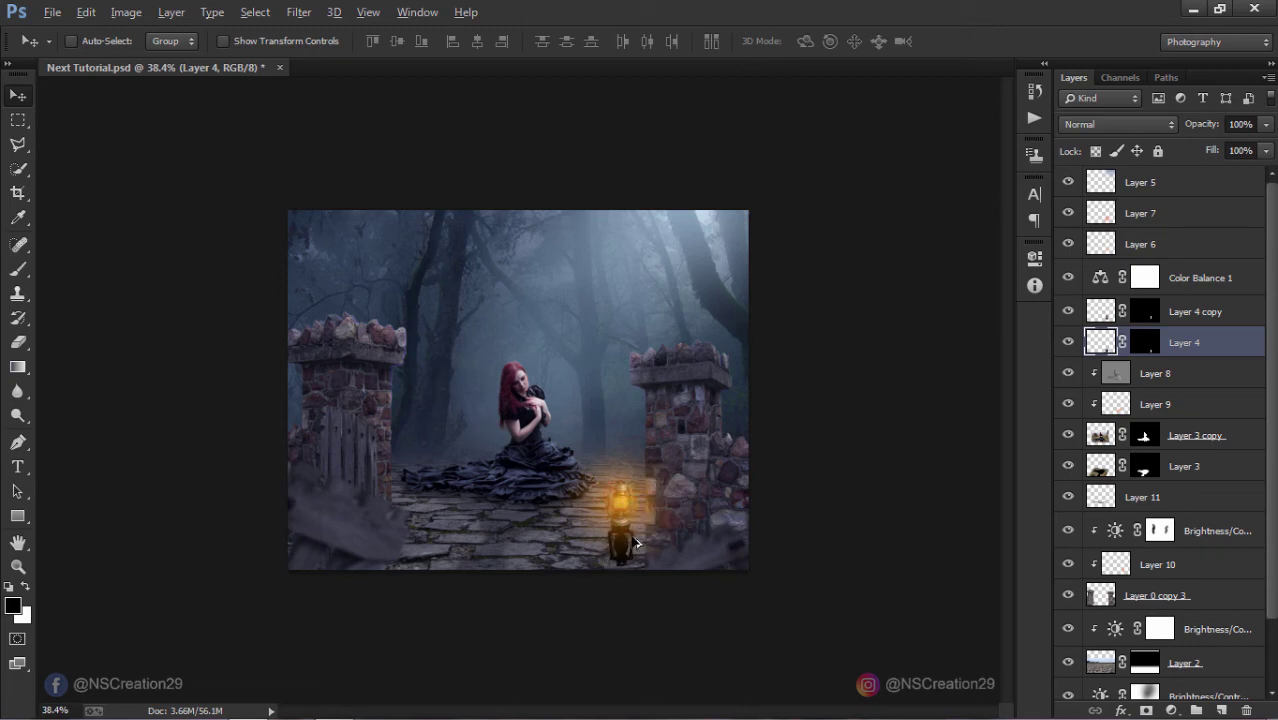
scroll(630, 536, down, 2)
scroll(632, 532, down, 2)
Step: Distort the flipped lantern into a slanted shadow and nudge it into place beneath the lantern
key(ctrl+t)
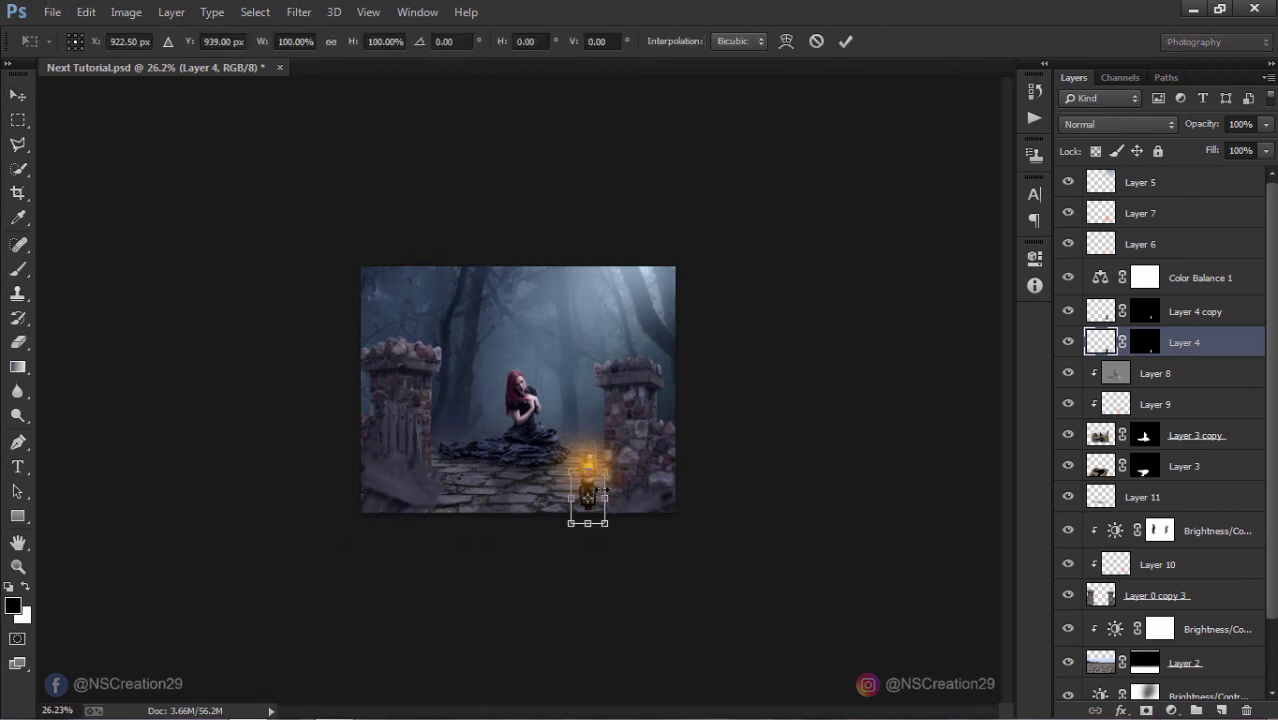
right_click(597, 487)
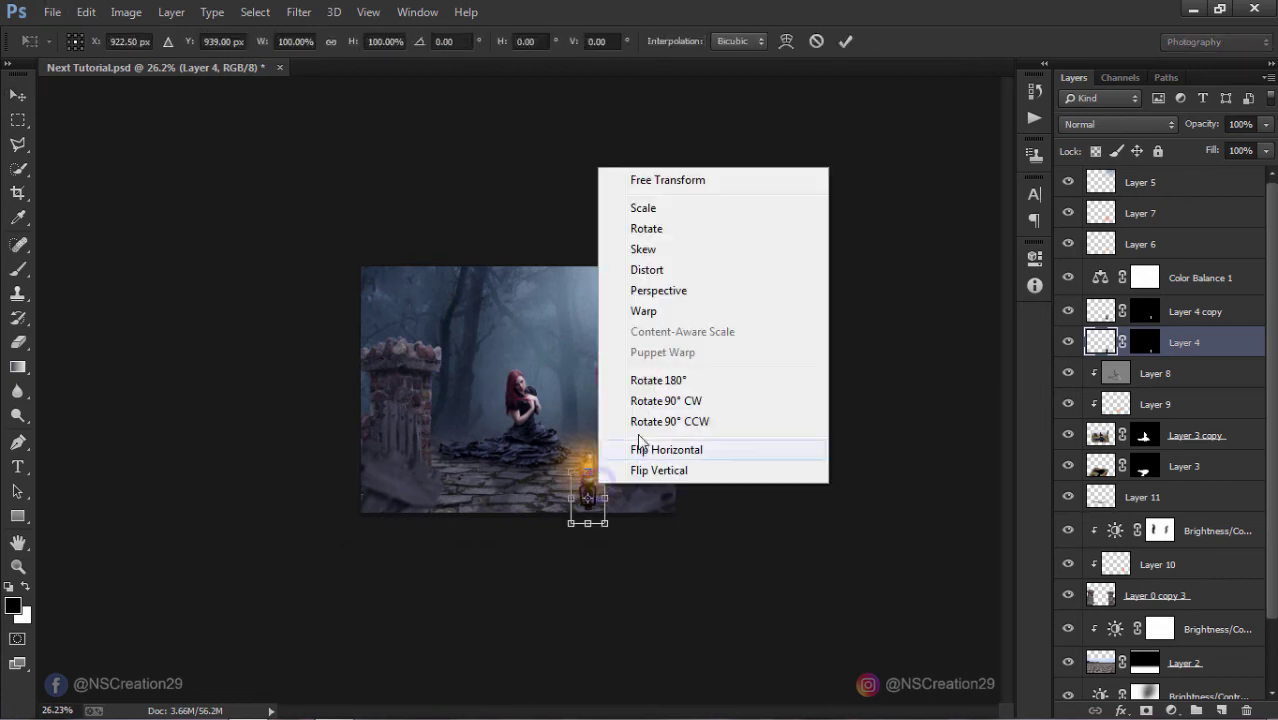
click(647, 270)
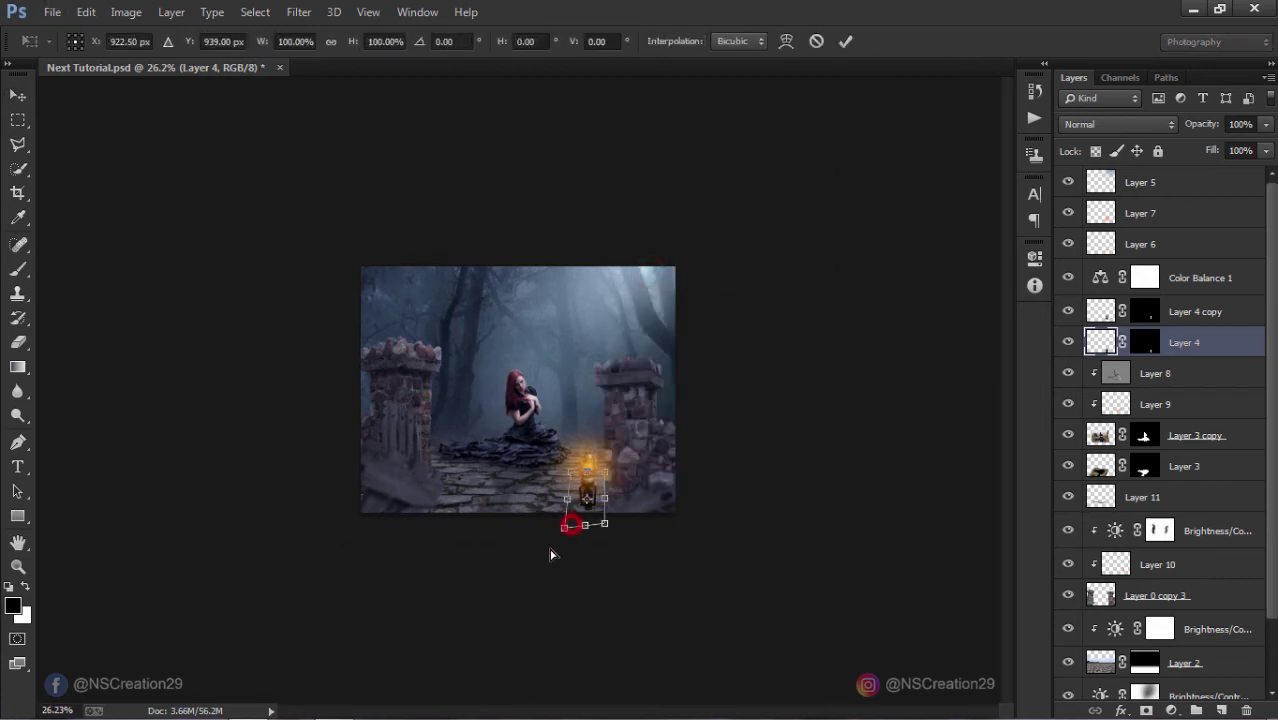
drag(571, 523, 537, 561)
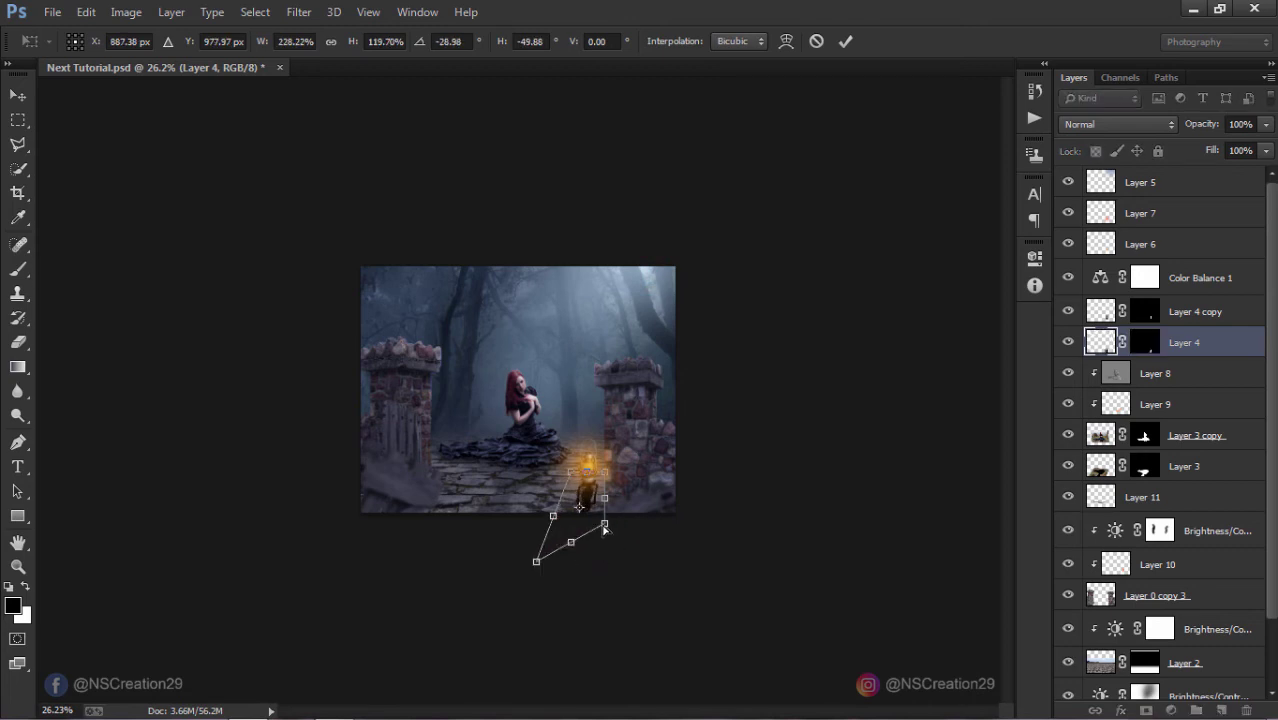
drag(605, 527, 575, 566)
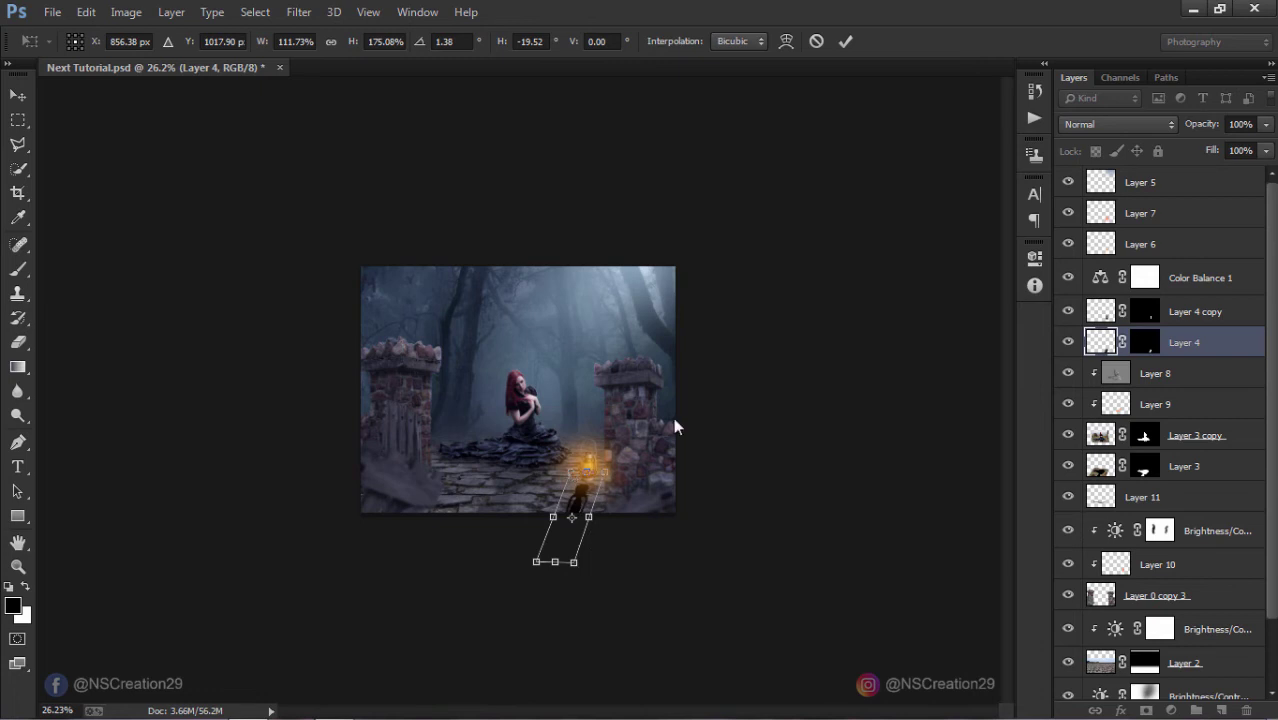
click(845, 41)
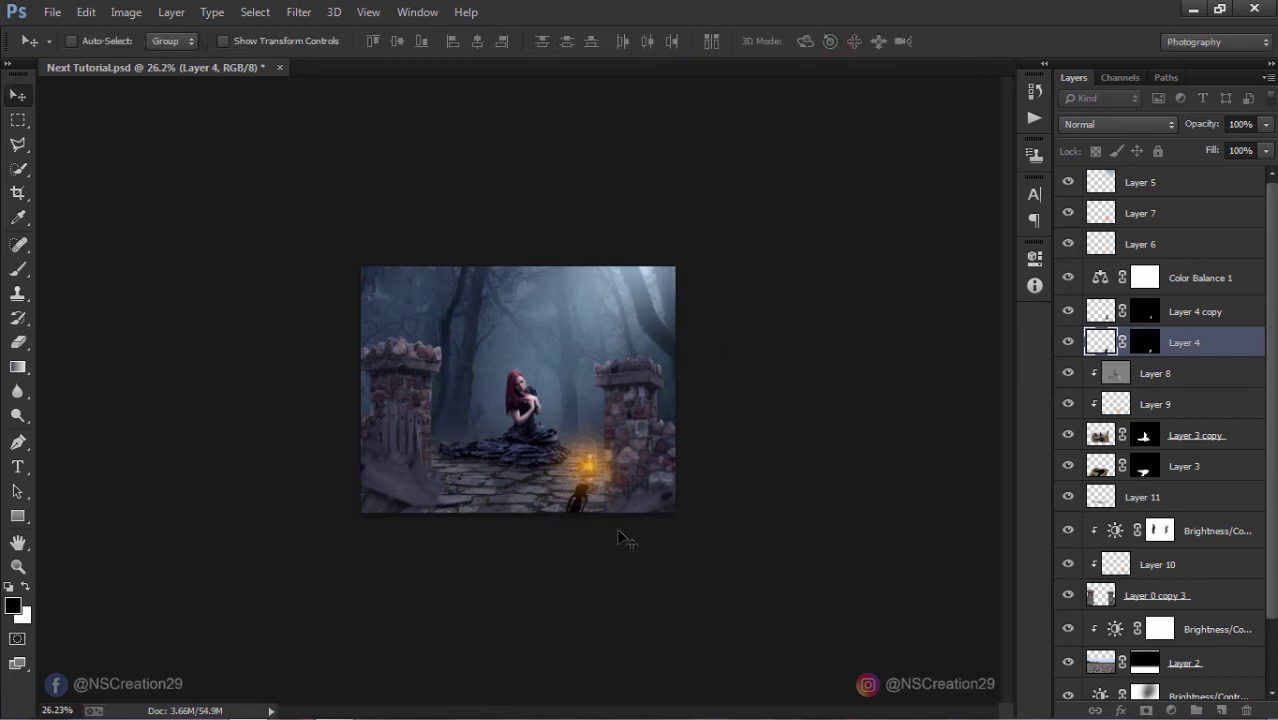
scroll(622, 538, up, 2)
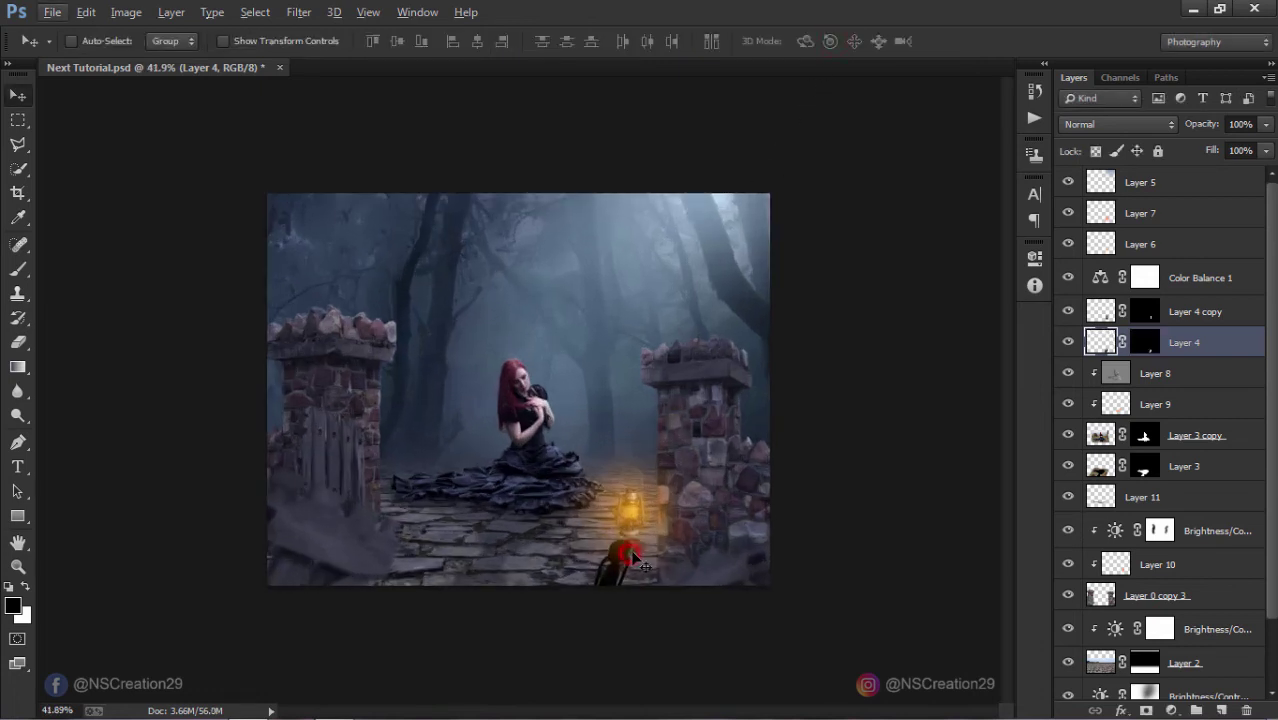
drag(631, 547, 683, 555)
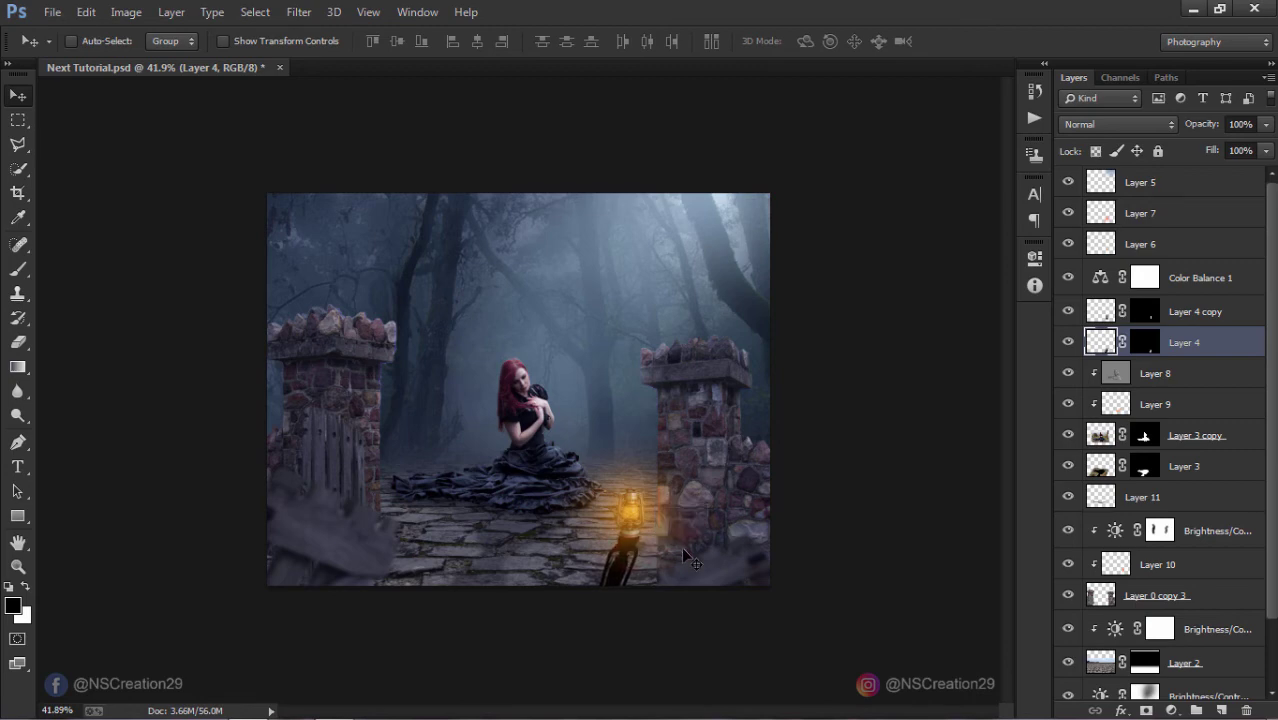
Step: Set the lantern shadow layer's opacity to 55%
click(1240, 124)
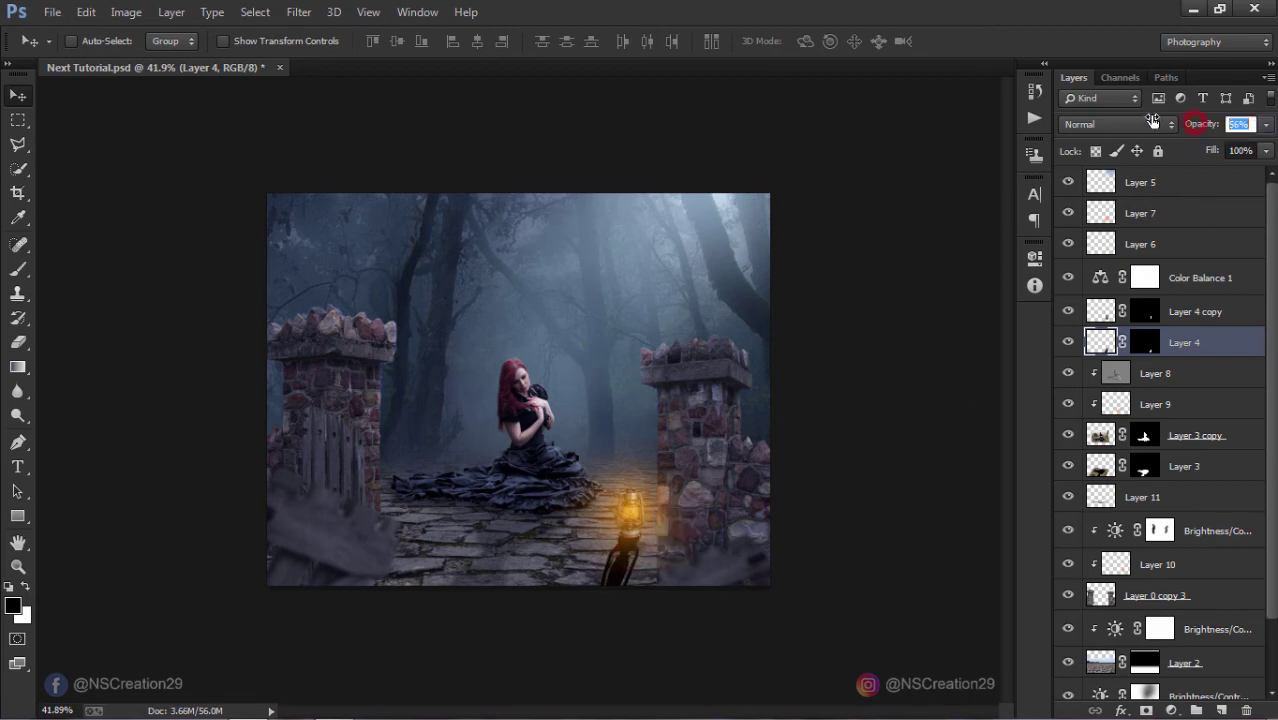
text(55)
key(Return)
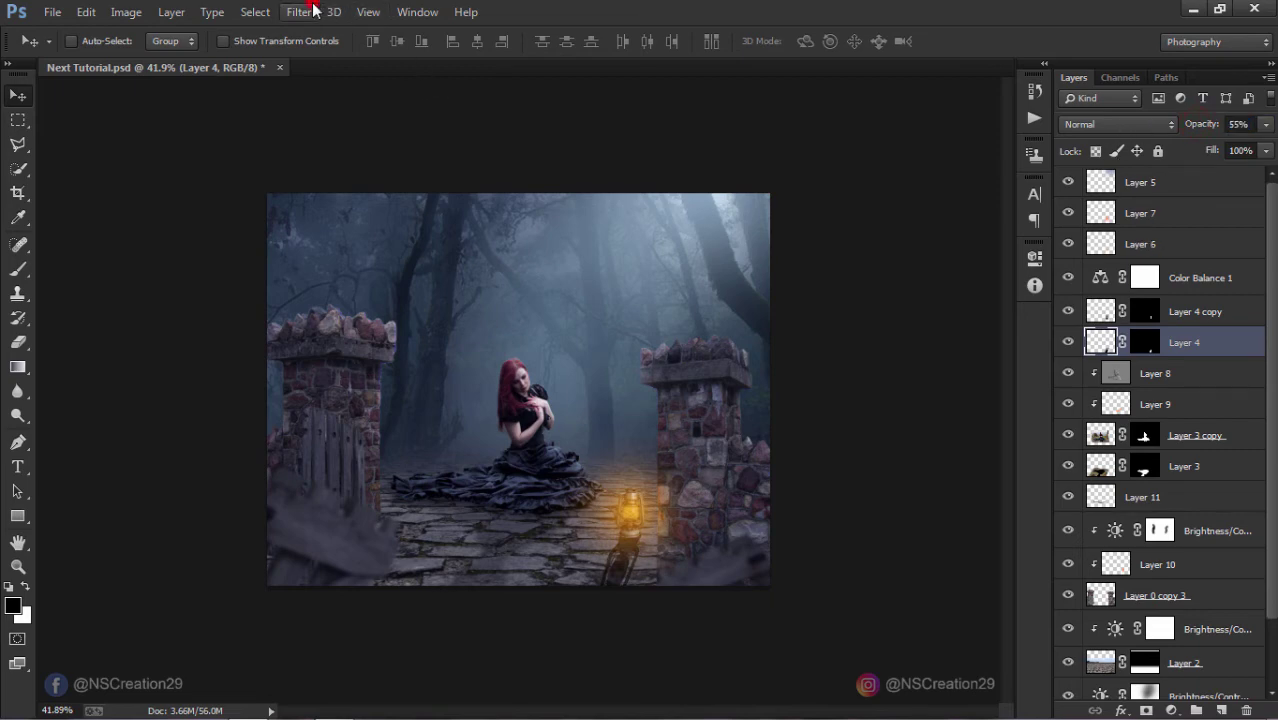
Step: Apply a 3.8-pixel Gaussian Blur to the lantern shadow
click(299, 12)
mouse_move(308, 237)
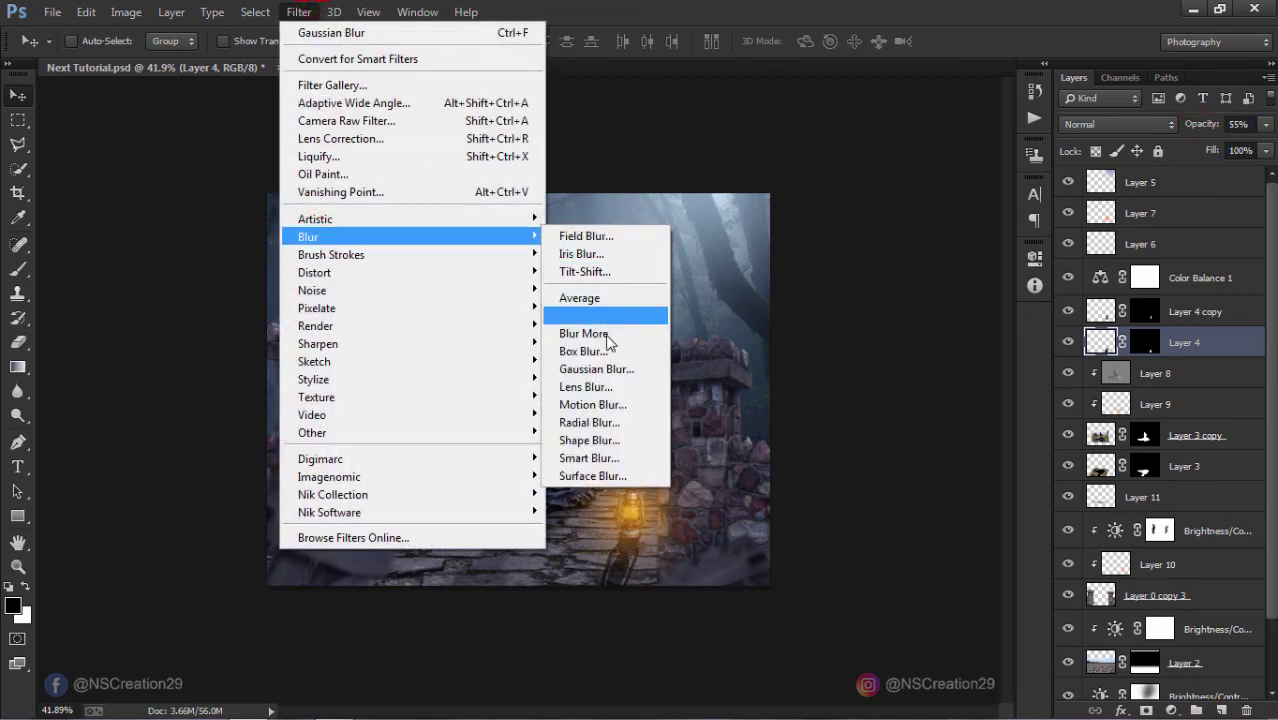
click(603, 368)
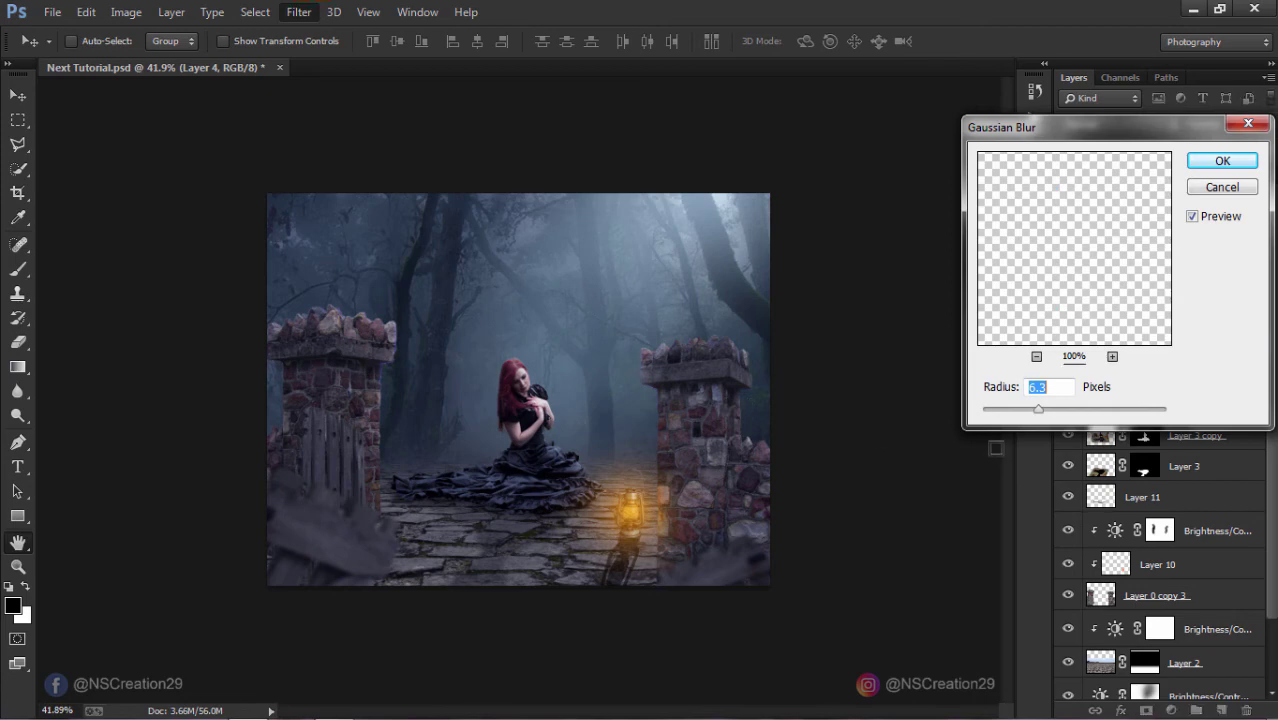
drag(1033, 416, 1023, 418)
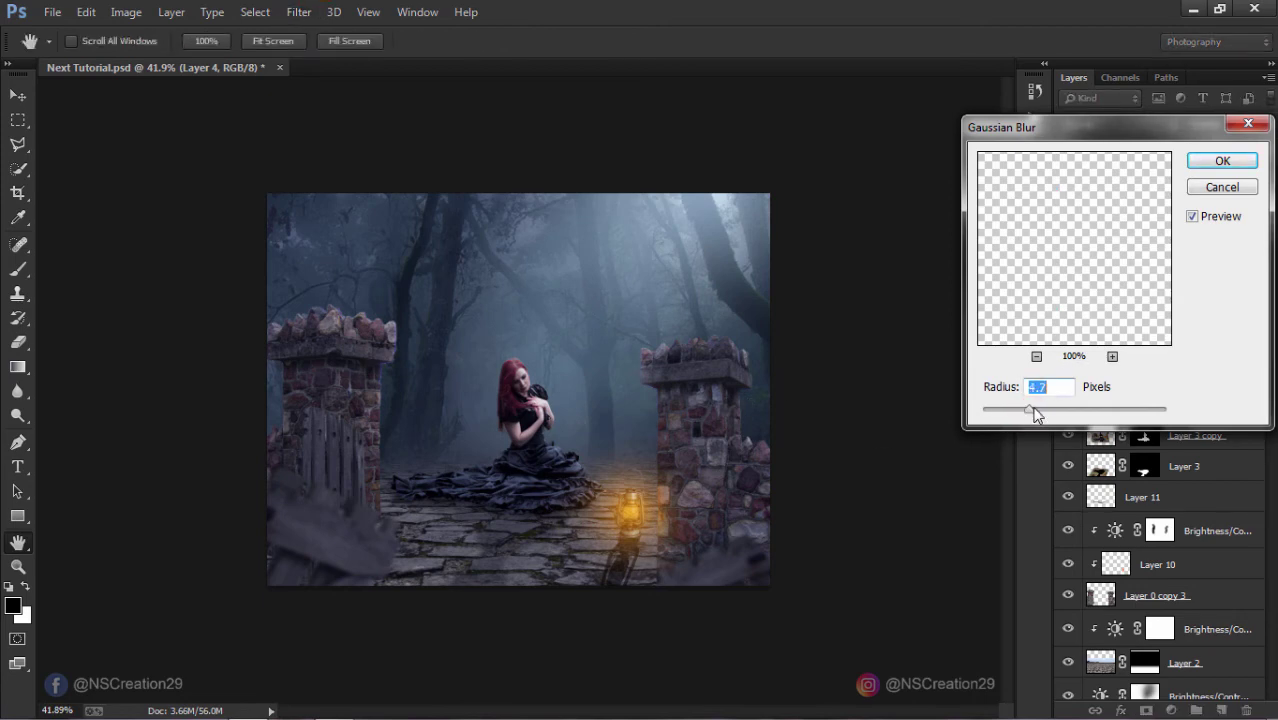
drag(1023, 413, 1019, 410)
click(1201, 160)
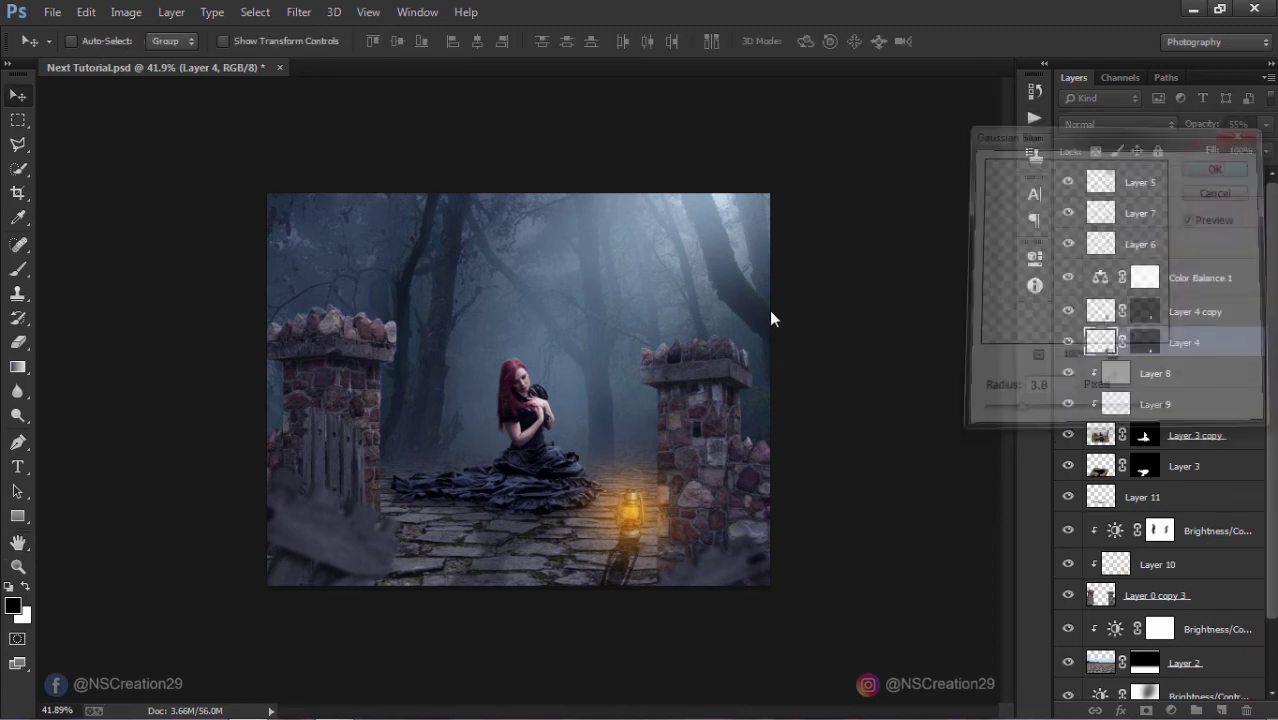
Step: Fade the lantern shadow layer down to 32% opacity
key(ctrl+i)
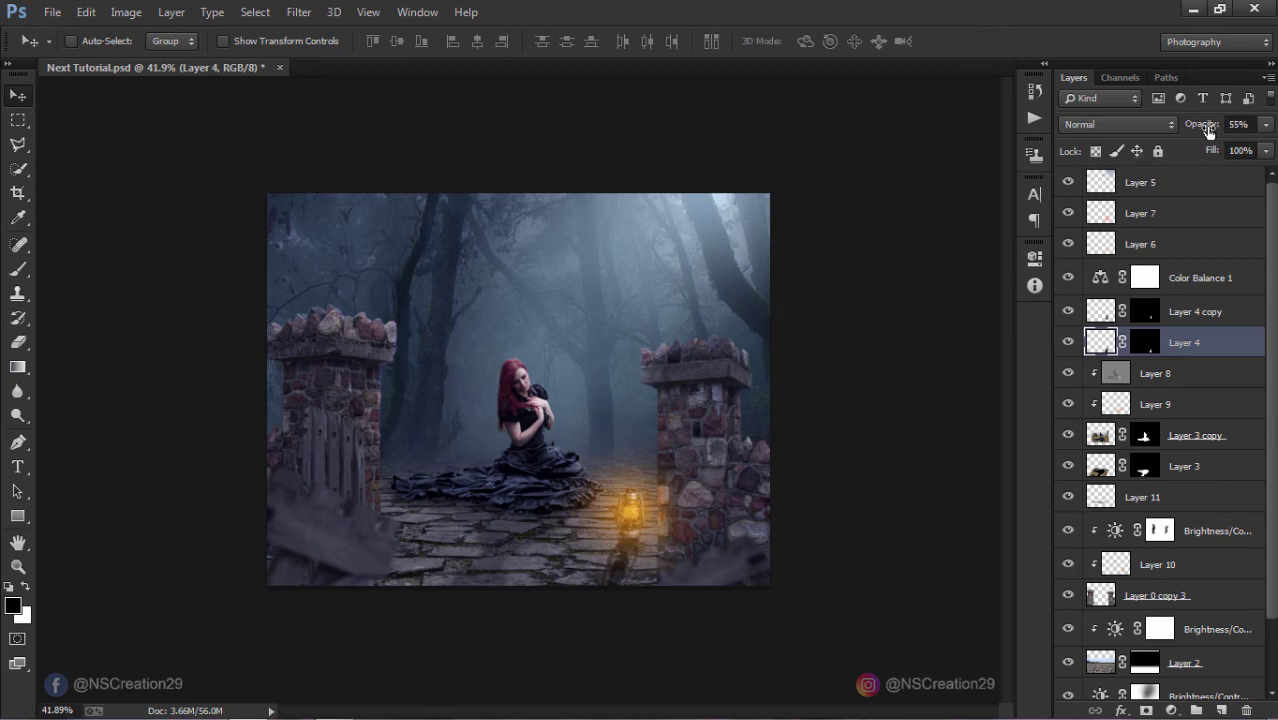
drag(1204, 130, 1181, 131)
key(Return)
Step: Paint extra glow around the lantern on new Layer 12 and lower its opacity to 88%
click(1221, 710)
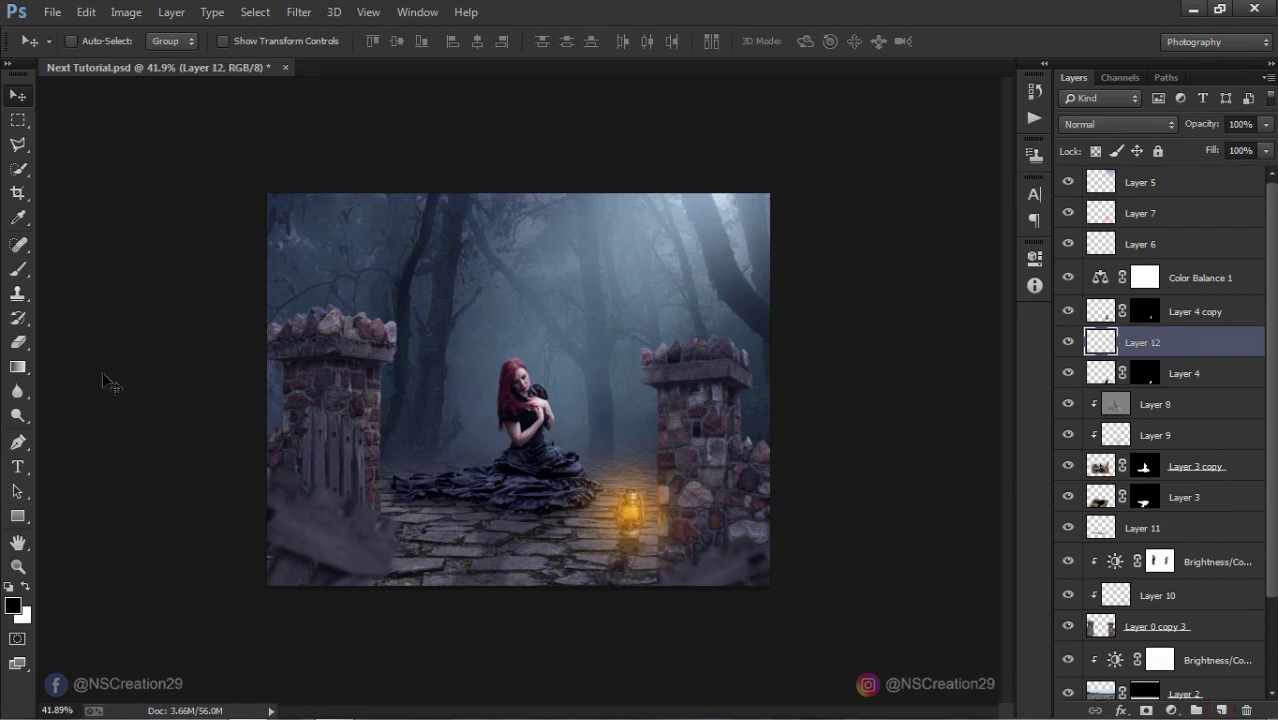
click(18, 269)
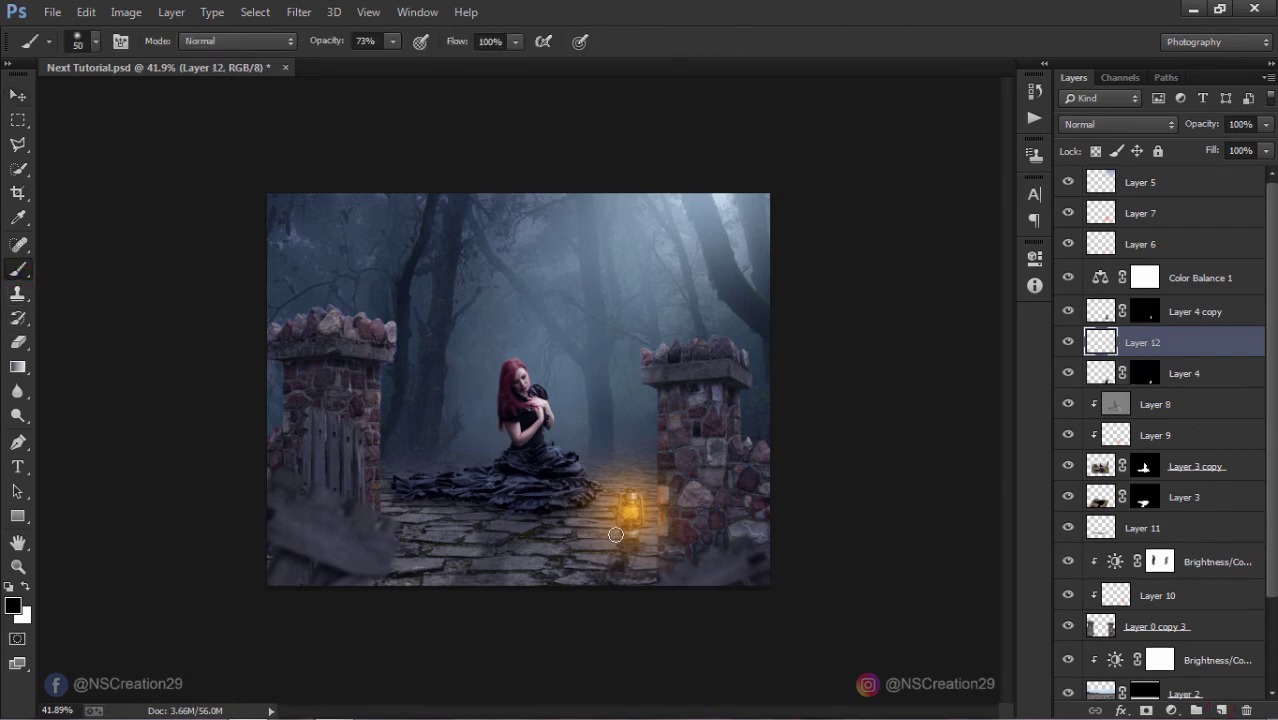
key(bracketleft)
drag(620, 534, 631, 537)
click(18, 95)
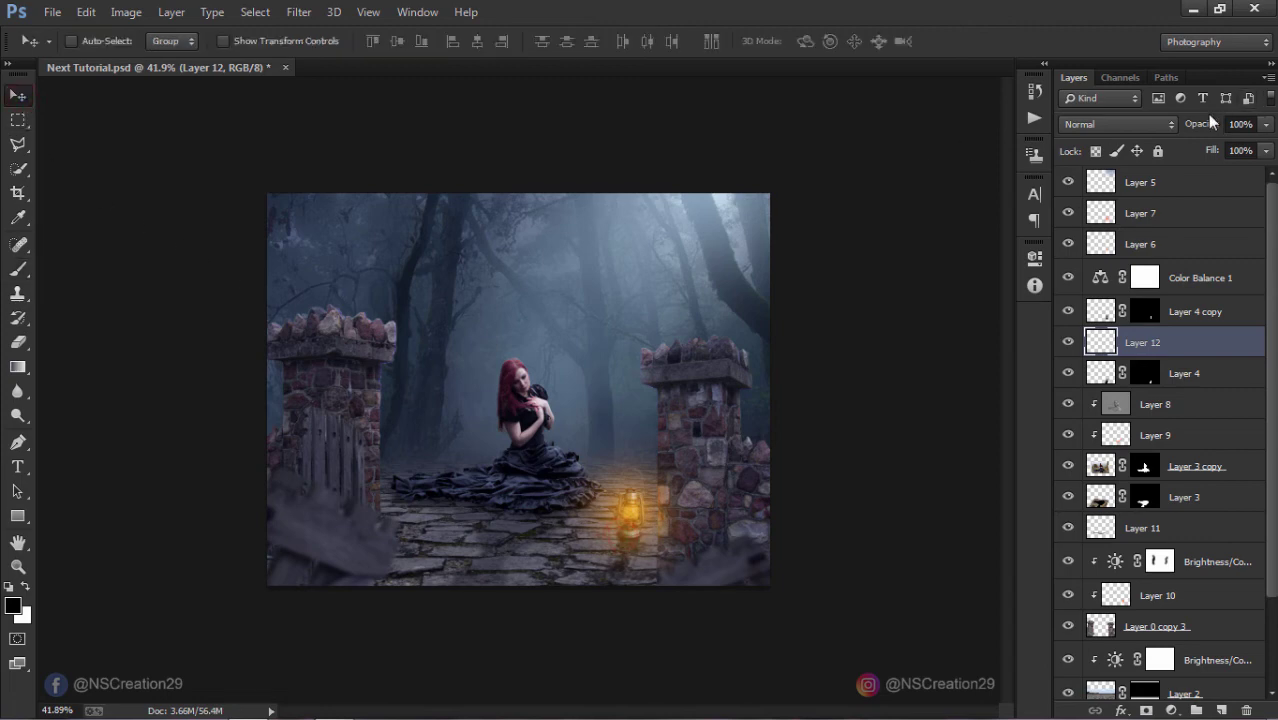
drag(1203, 127, 1186, 131)
Step: Stamp all visible layers into a new top Layer 13 and send it to Camera Raw Filter
key(alt+period)
key(ctrl+shift+alt+e)
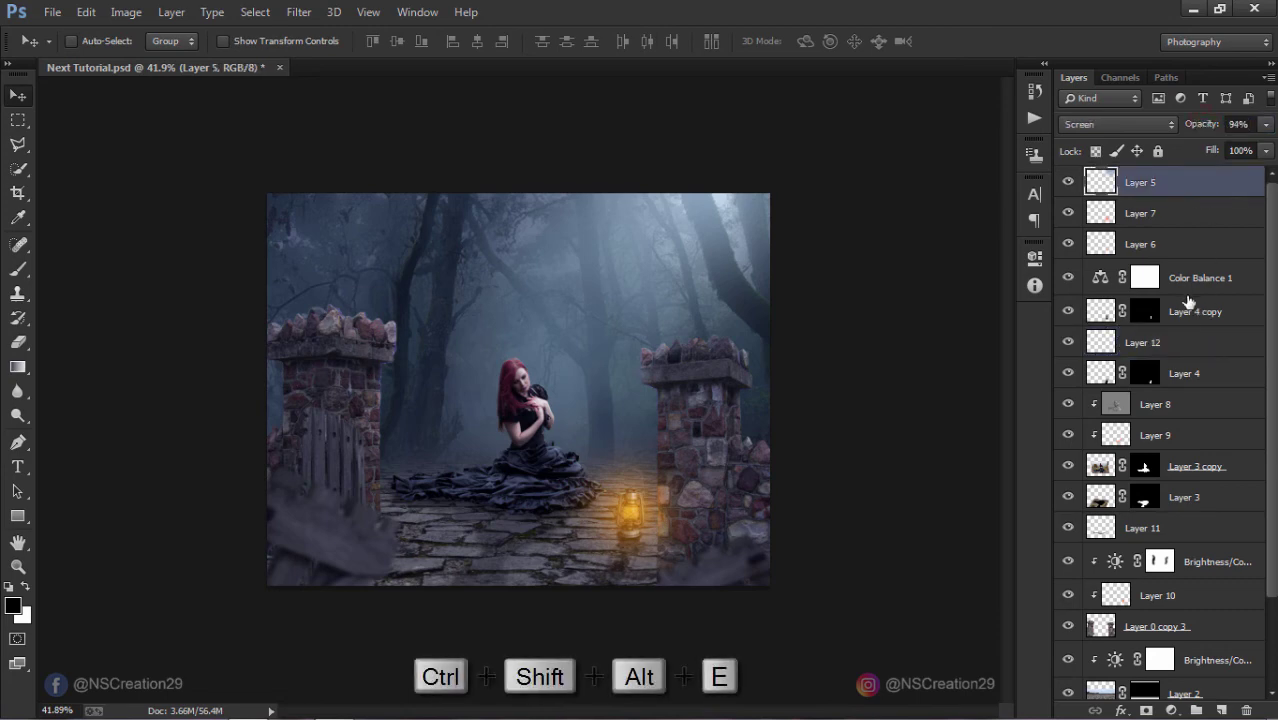
drag(1188, 300, 1189, 286)
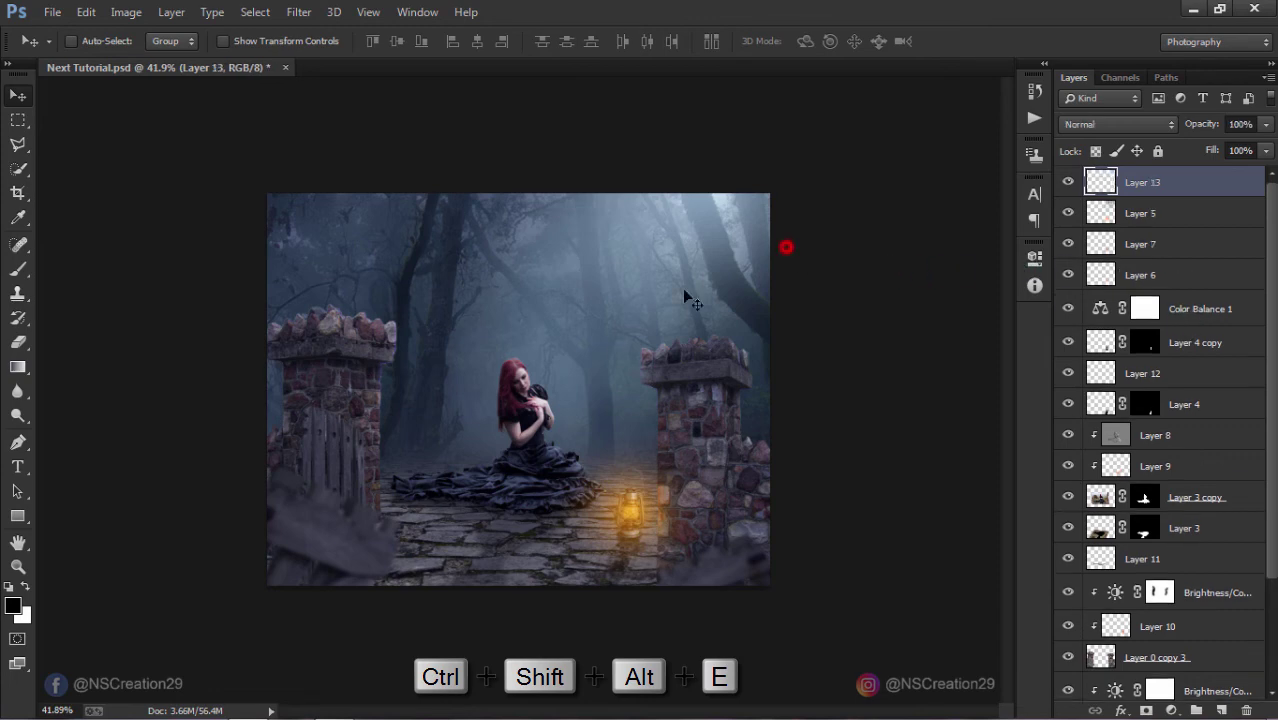
click(300, 12)
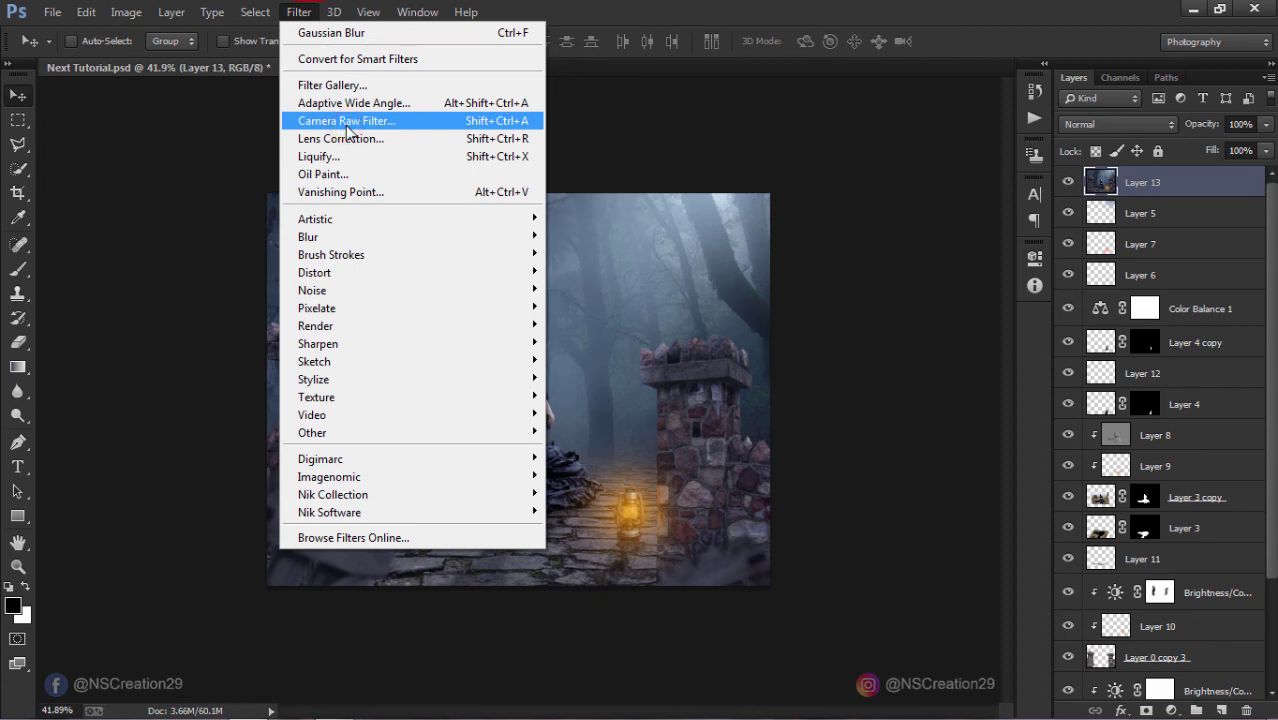
click(346, 125)
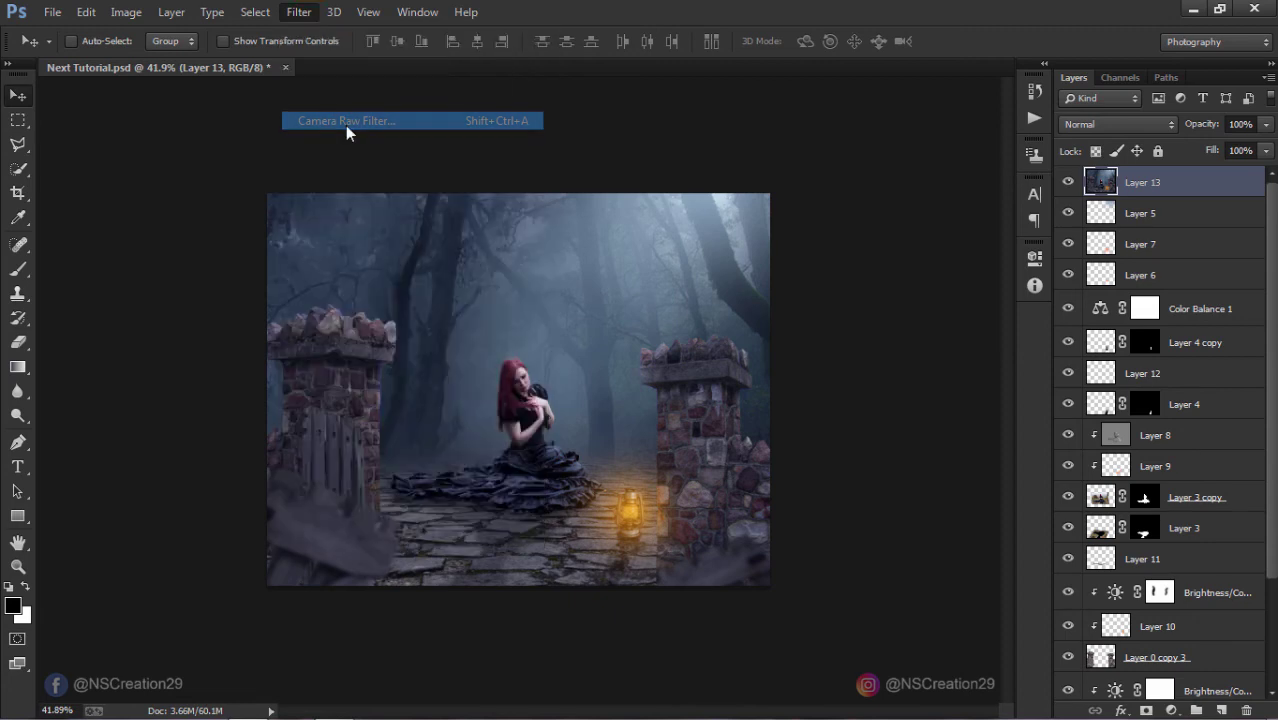
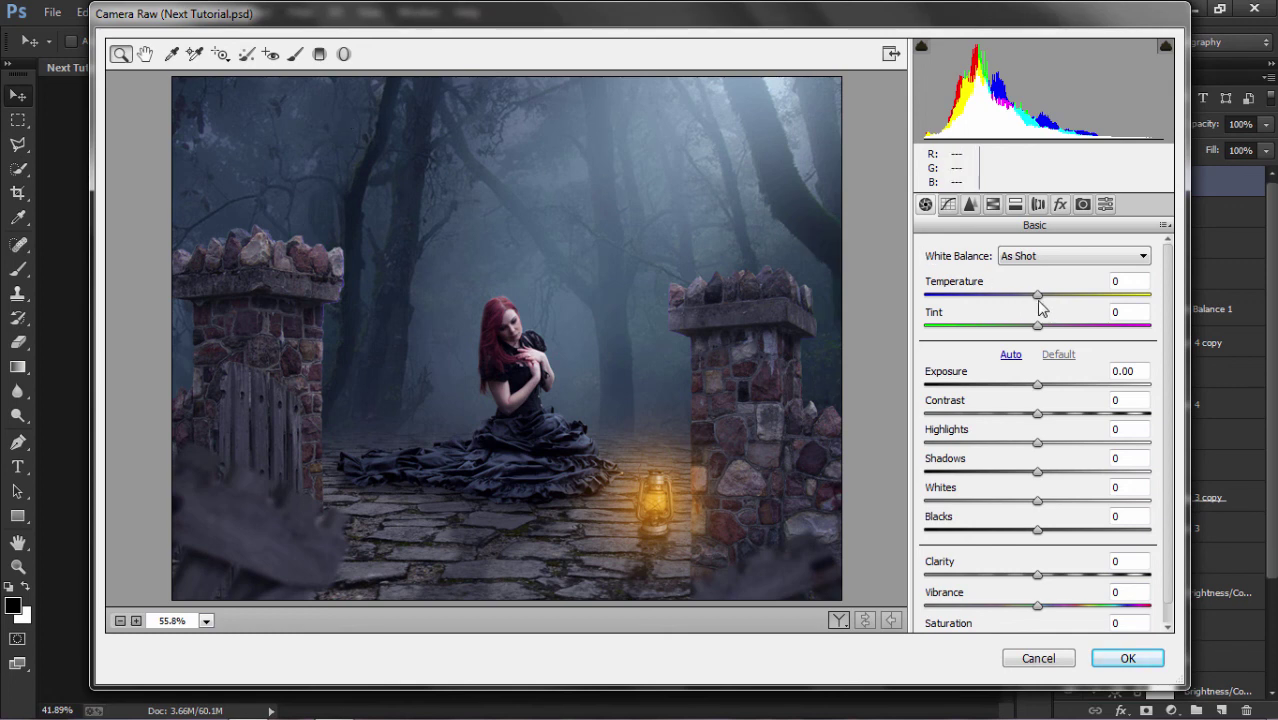
Step: Grade the forest layer in Camera Raw: temperature -8, exposure -0.10, contrast +18, highlights +13, shadows +9
drag(1039, 298, 1028, 296)
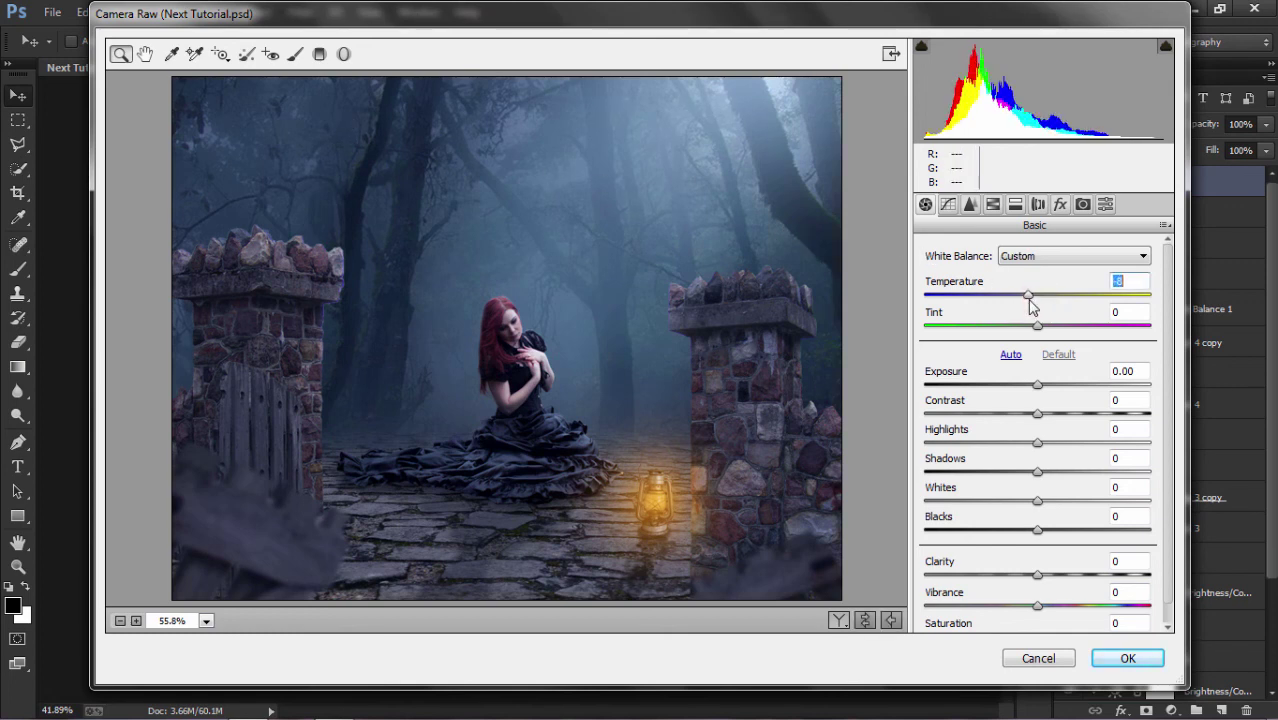
drag(1039, 384, 1056, 413)
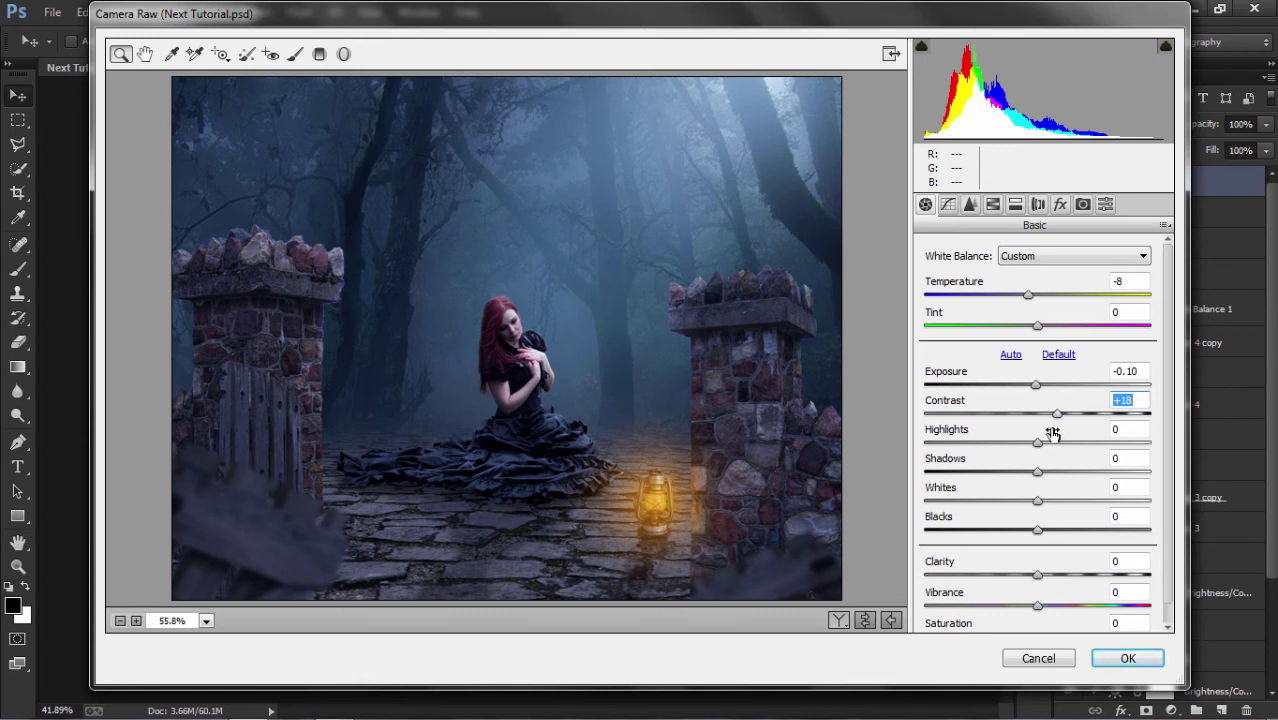
mouse_move(1037, 442)
mouse_down()
mouse_move(1052, 442)
mouse_move(1025, 473)
mouse_up()
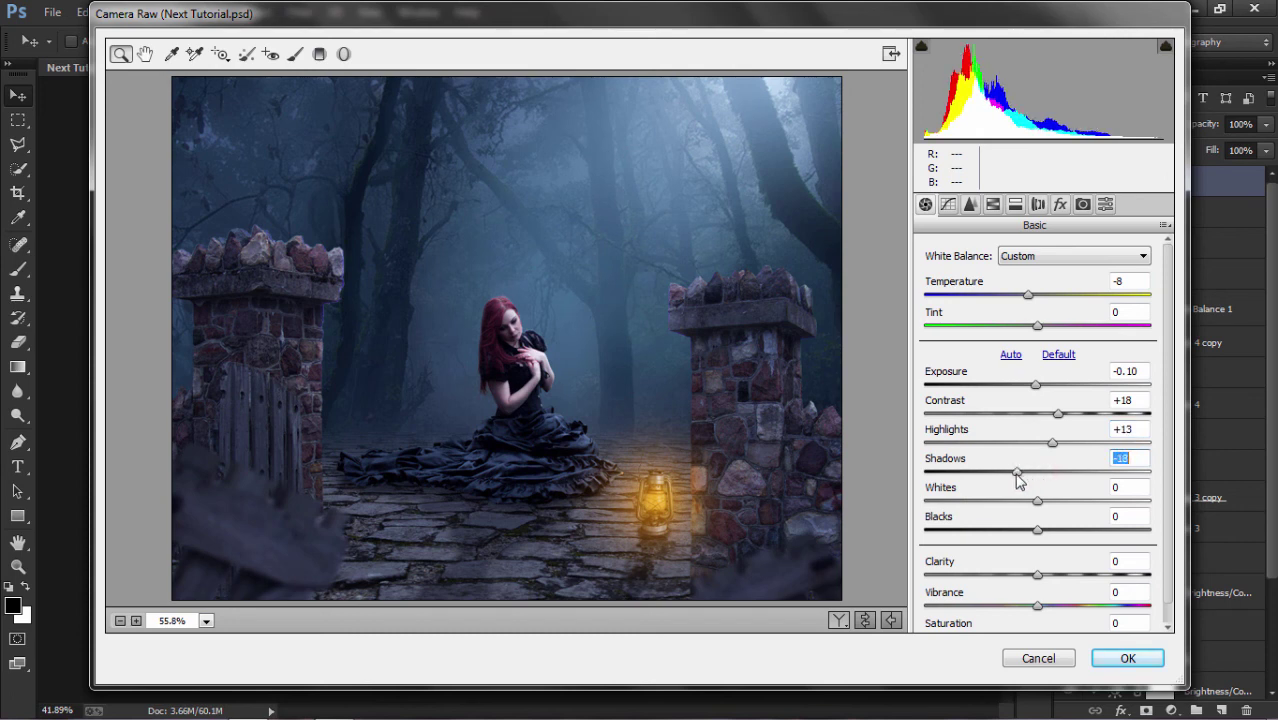
mouse_move(1023, 473)
mouse_down()
mouse_move(1048, 473)
mouse_move(1031, 501)
mouse_up()
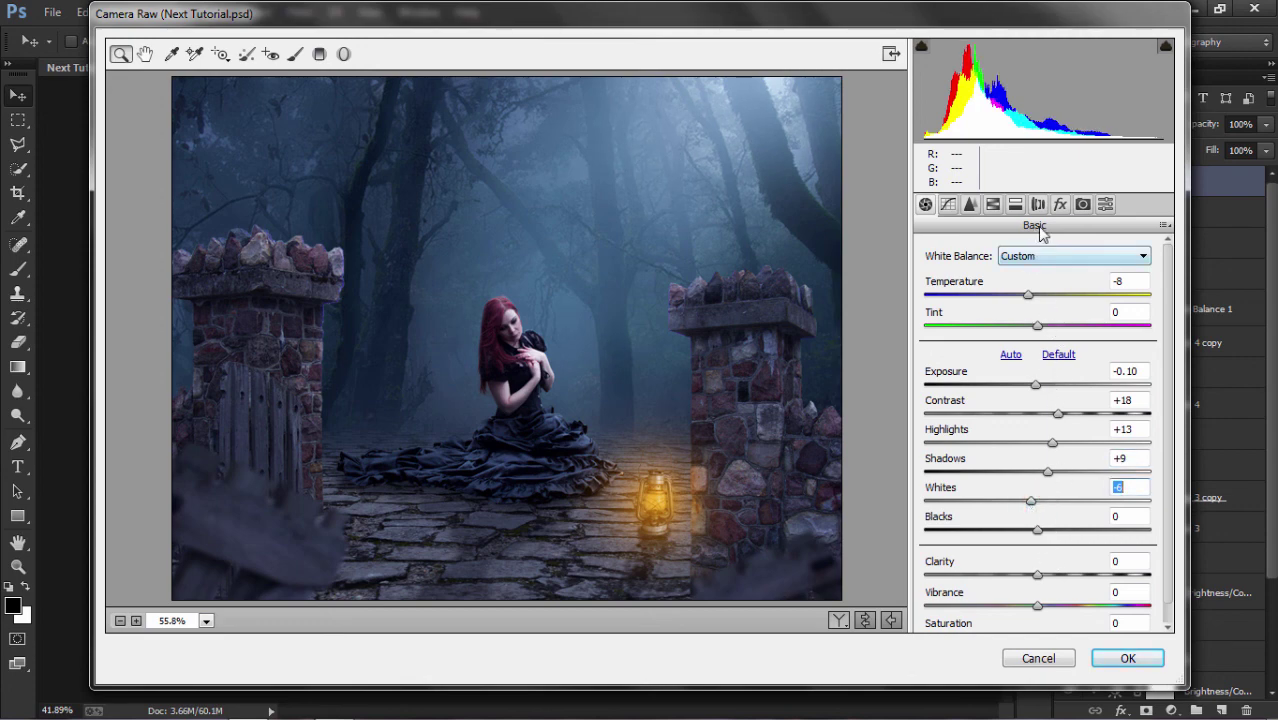
click(1128, 660)
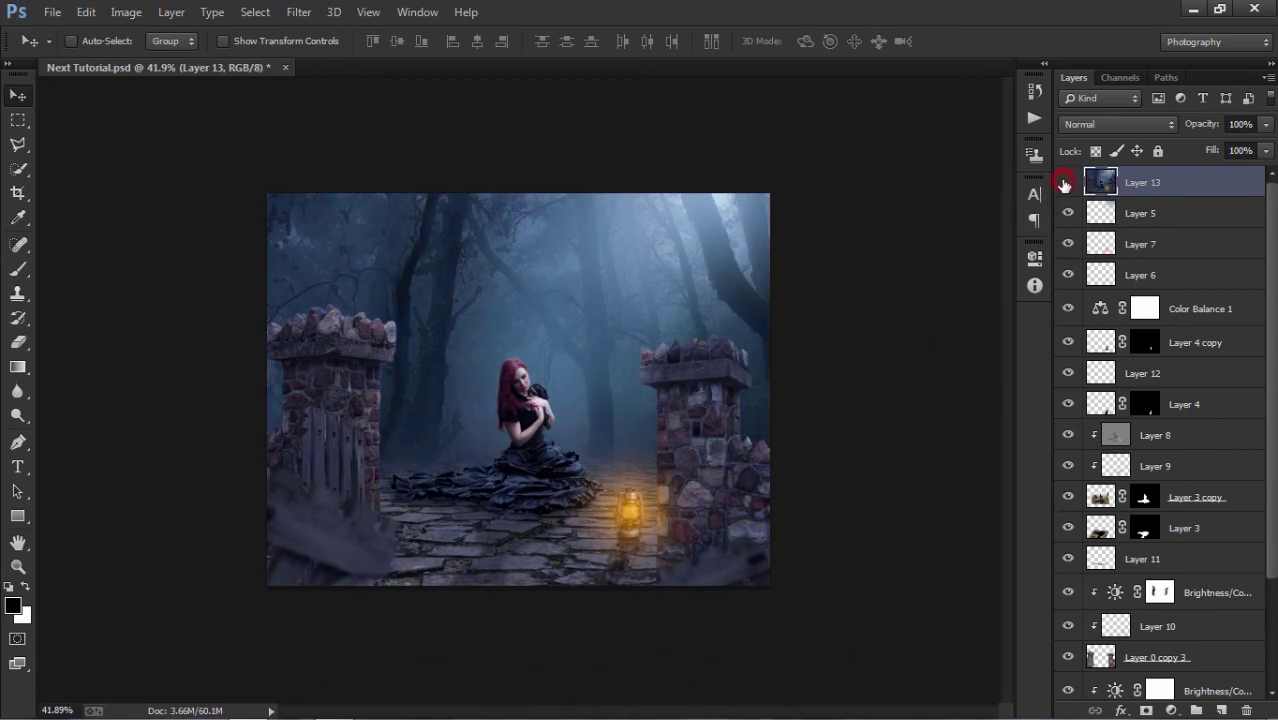
Step: Toggle Layer 13 off and on to compare, then launch Color Efex Pro 4 on it
click(1066, 182)
click(1066, 182)
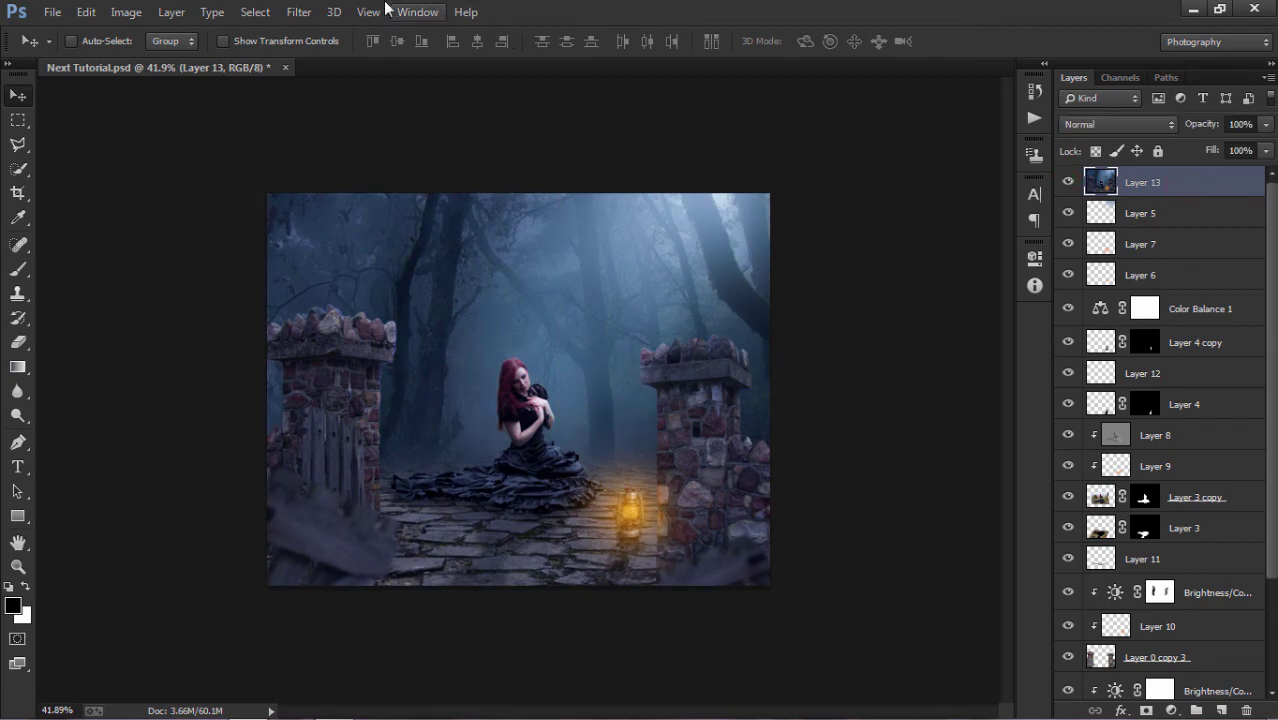
click(299, 12)
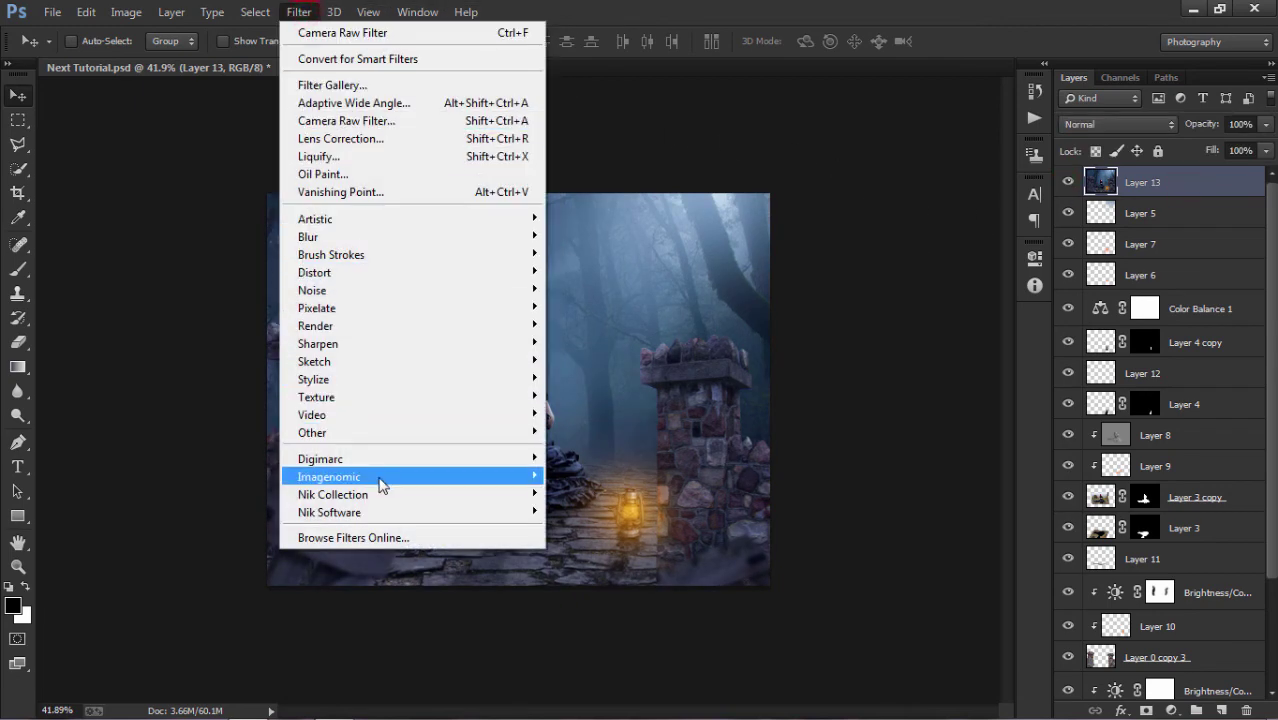
mouse_move(333, 494)
click(565, 494)
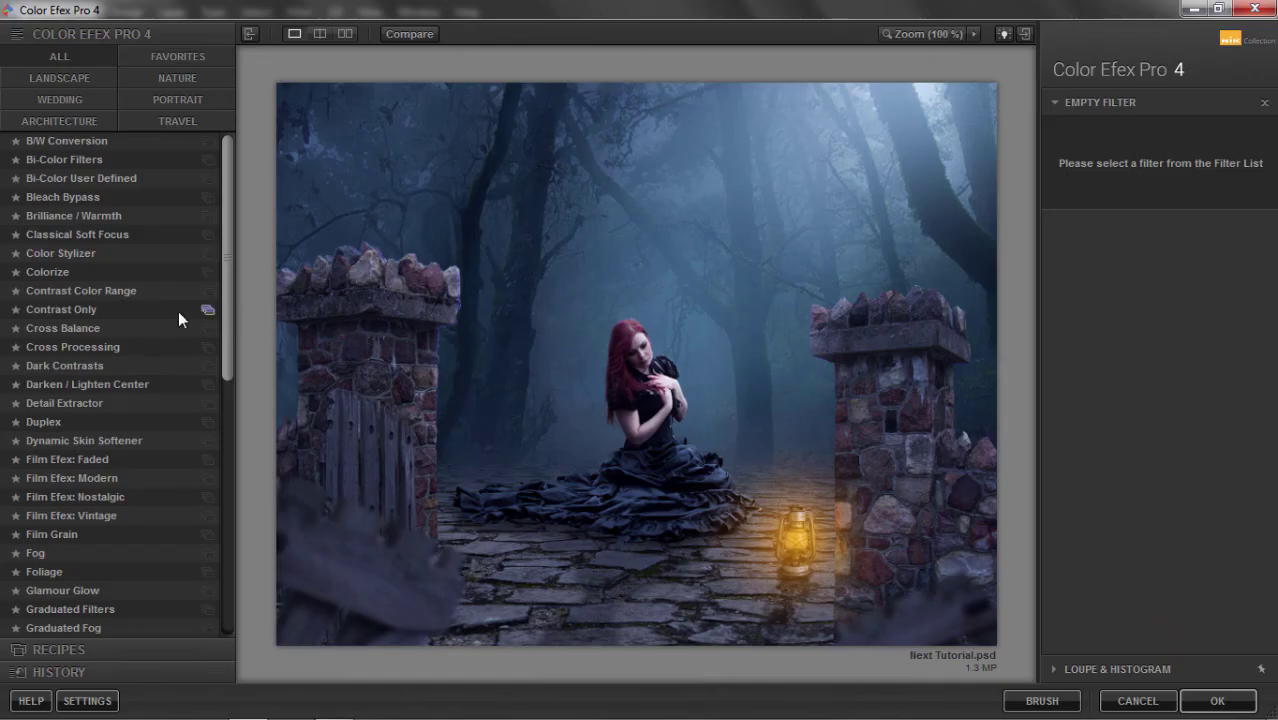
Step: Apply the Cross Processing filter with the purple B05 method
click(142, 347)
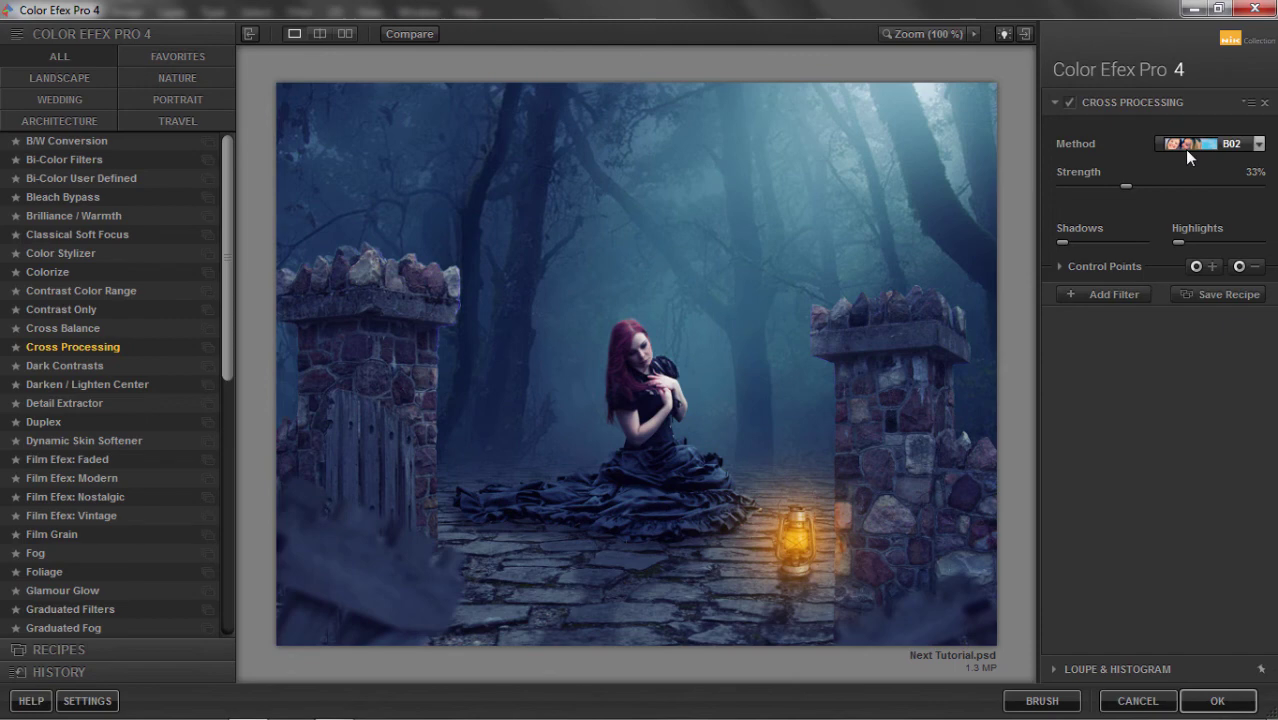
click(1185, 148)
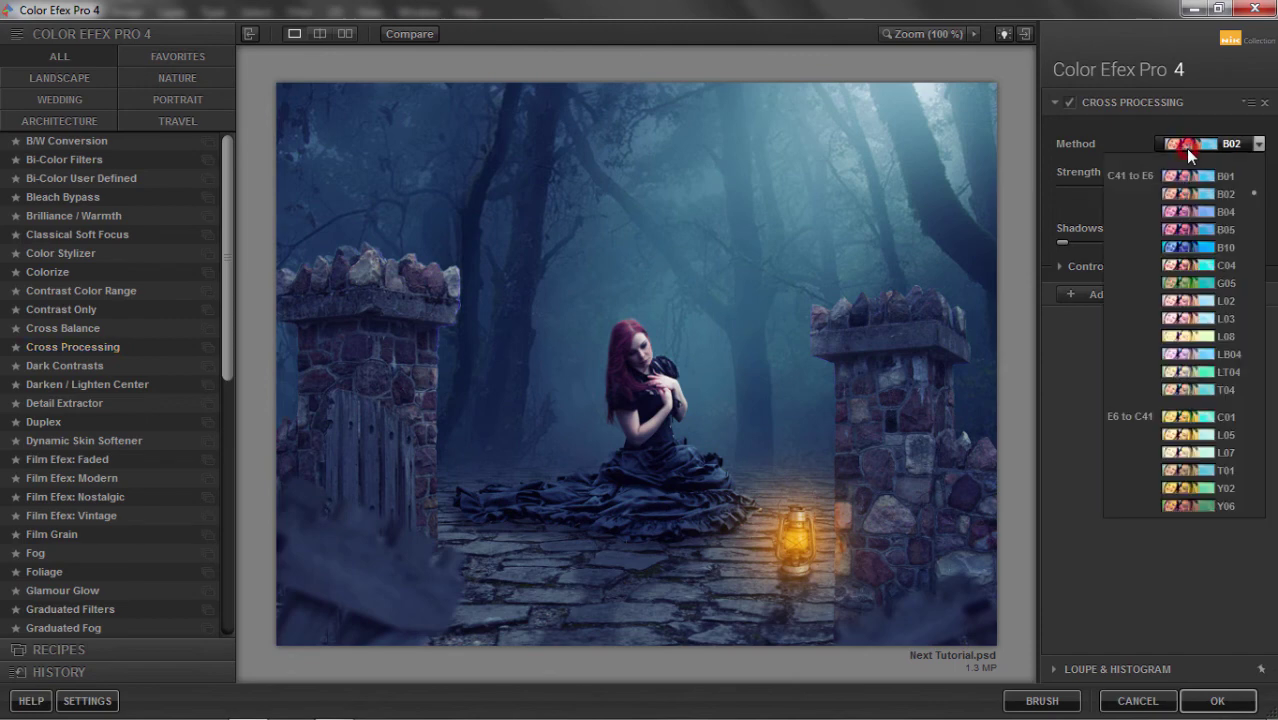
click(1188, 229)
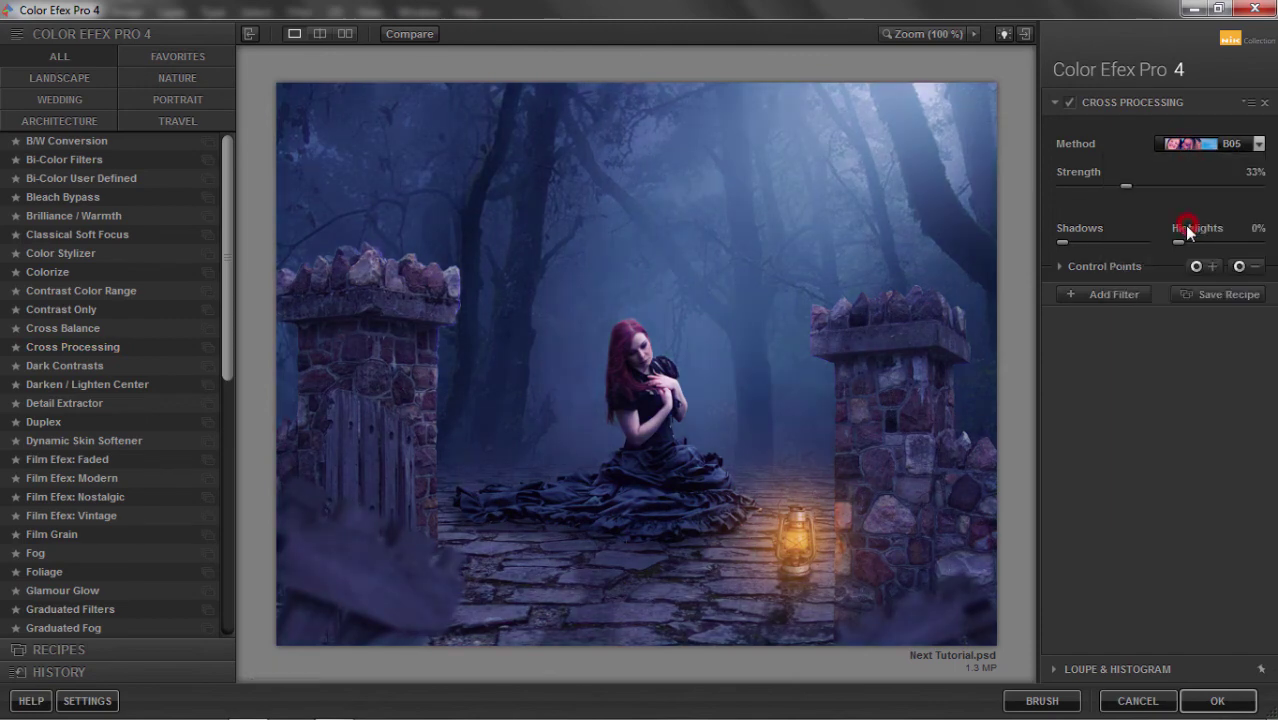
Step: Add Darken / Lighten Center with center luminosity 40% and border luminosity -62%
click(1114, 293)
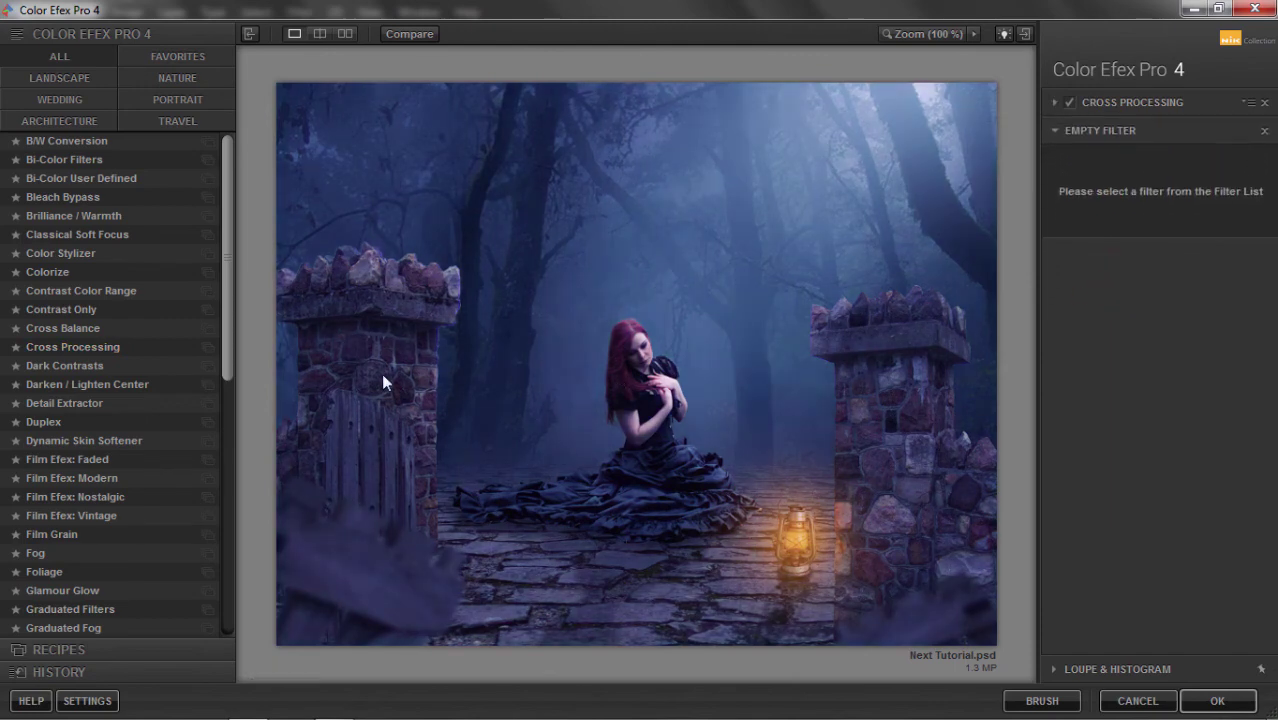
click(152, 390)
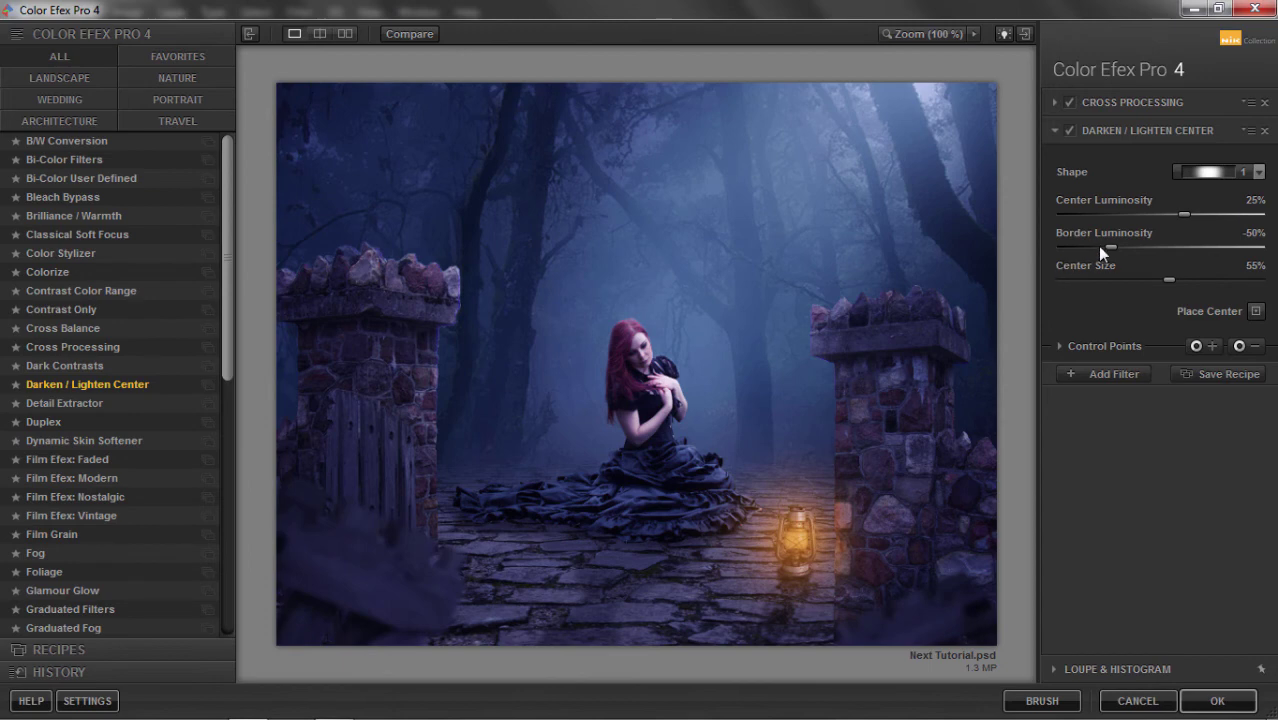
click(1107, 246)
click(1189, 214)
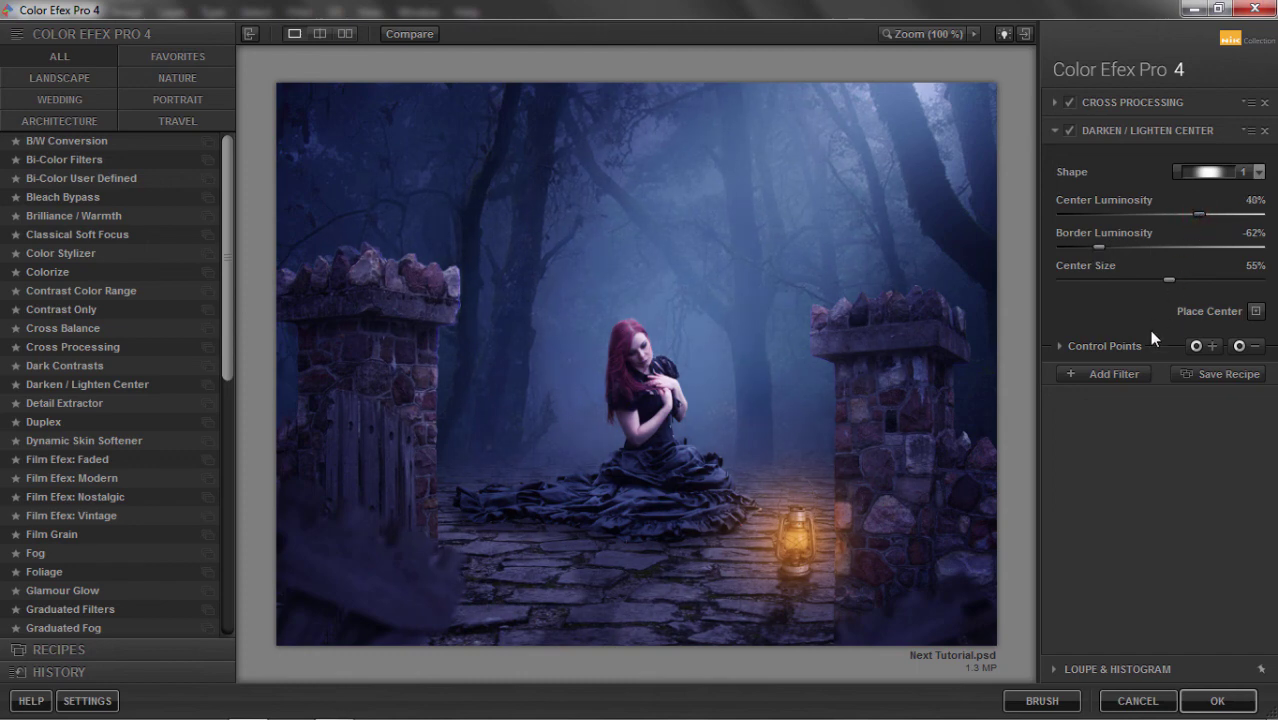
click(1126, 375)
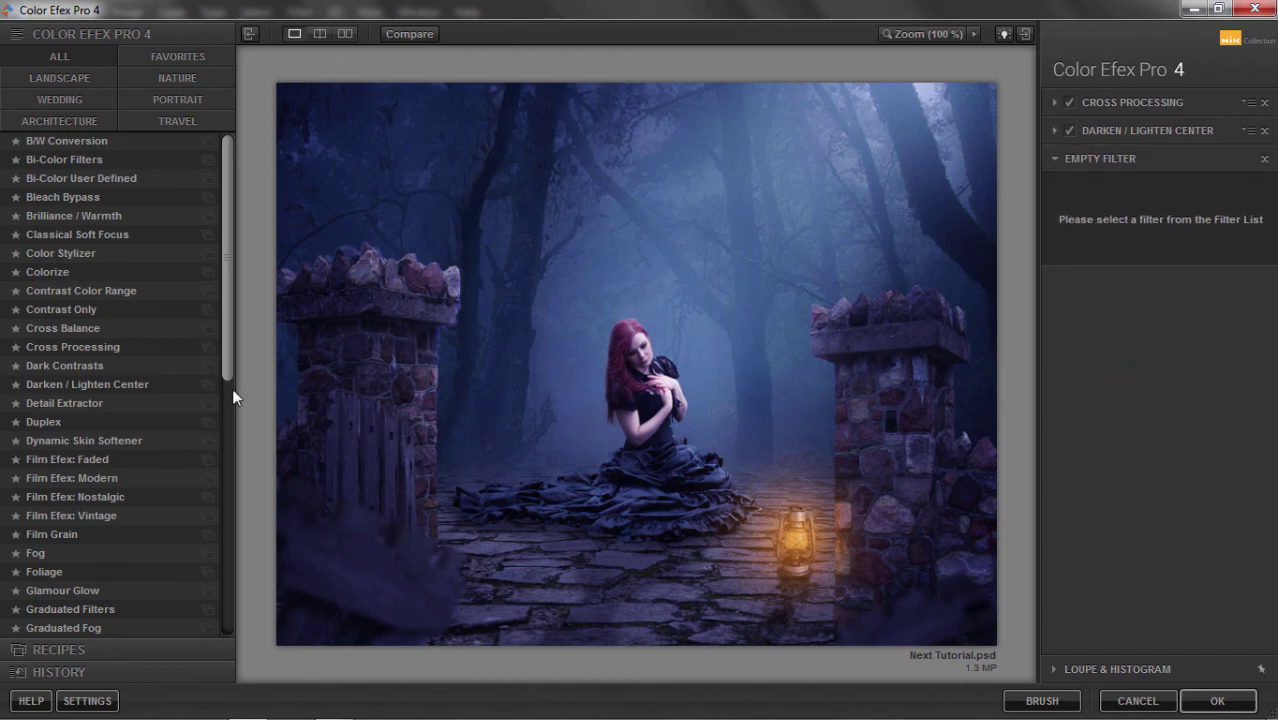
Step: Stack a Dynamic Skin Softener, then a Skylight Filter set to 22% strength
click(107, 449)
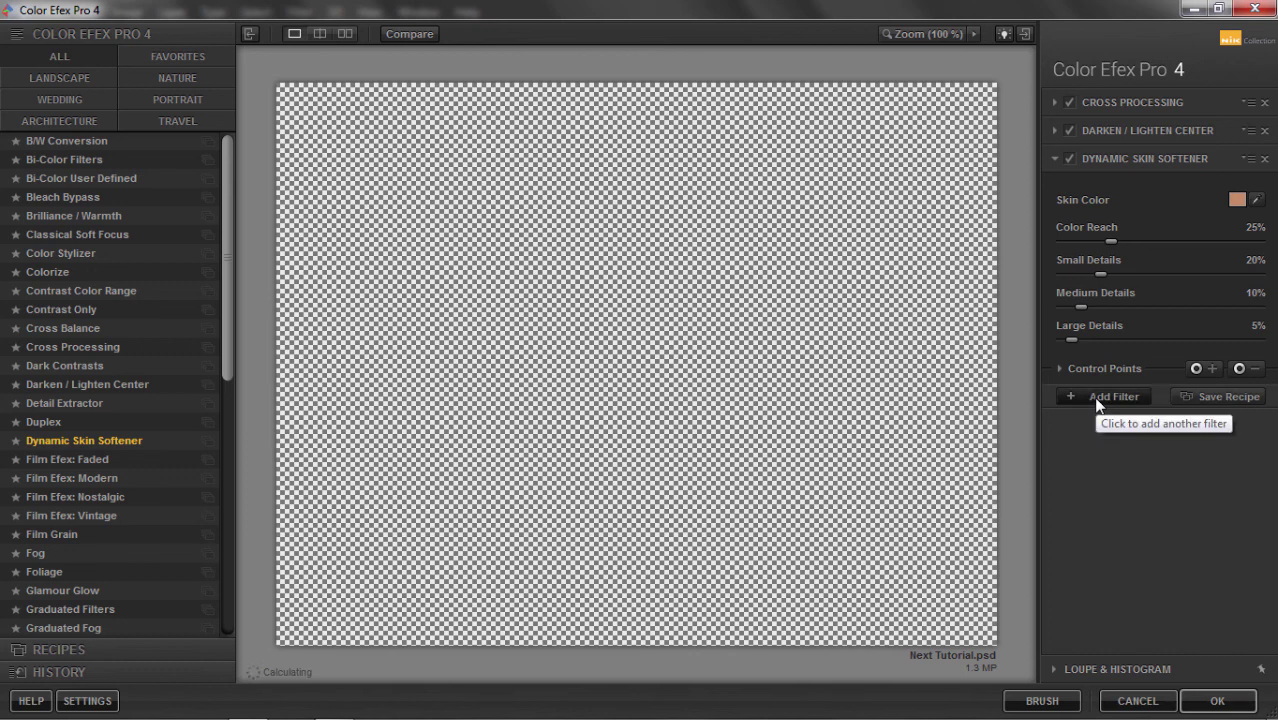
click(1096, 398)
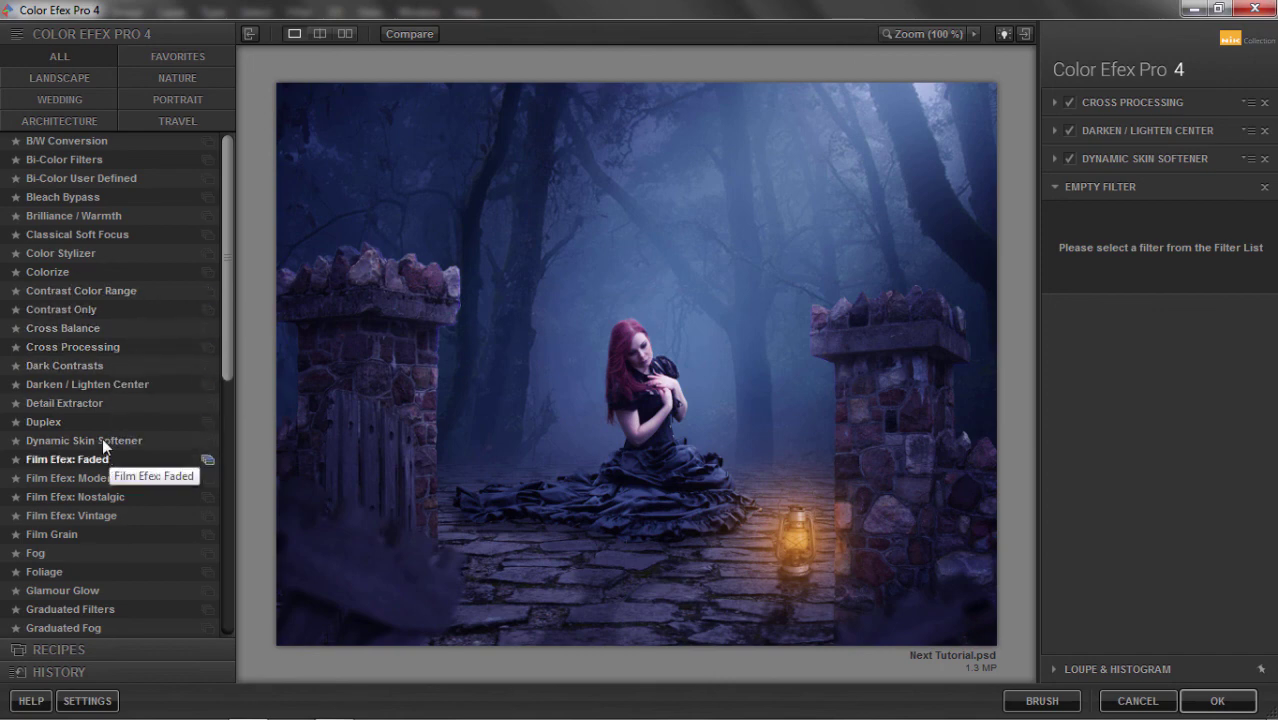
drag(228, 379, 200, 558)
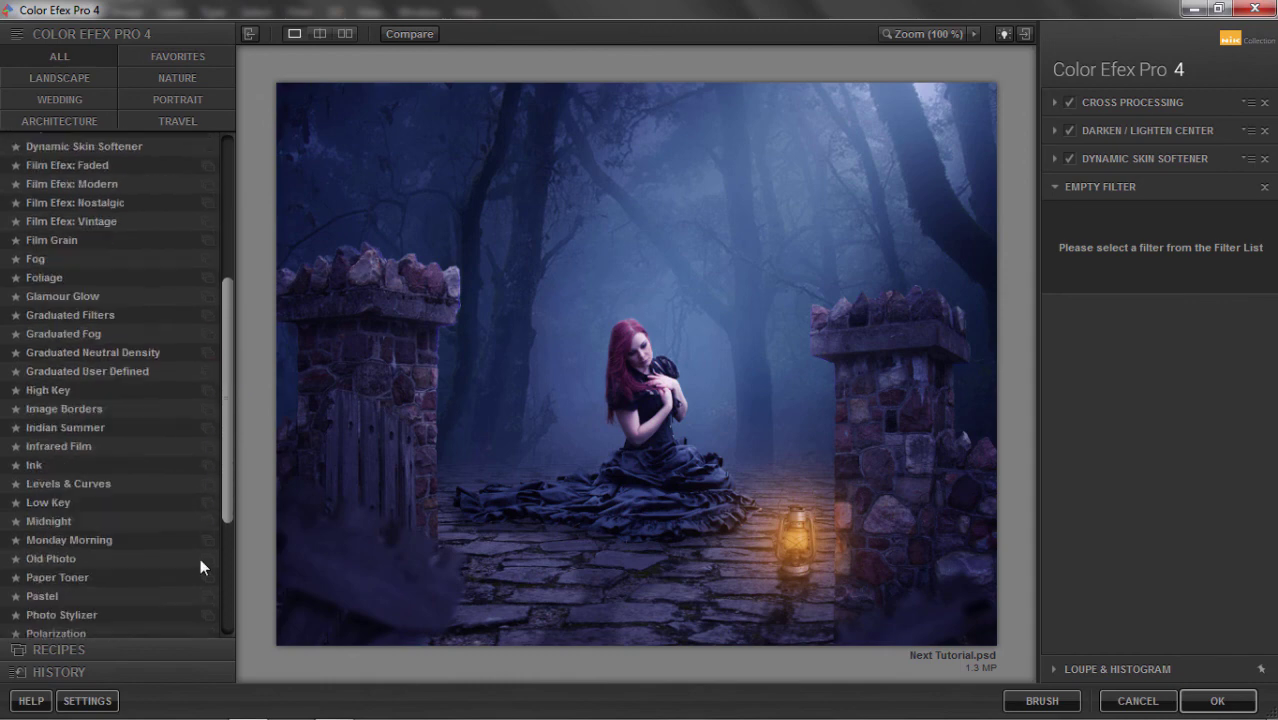
scroll(200, 580, down, 4)
scroll(200, 596, down, 1)
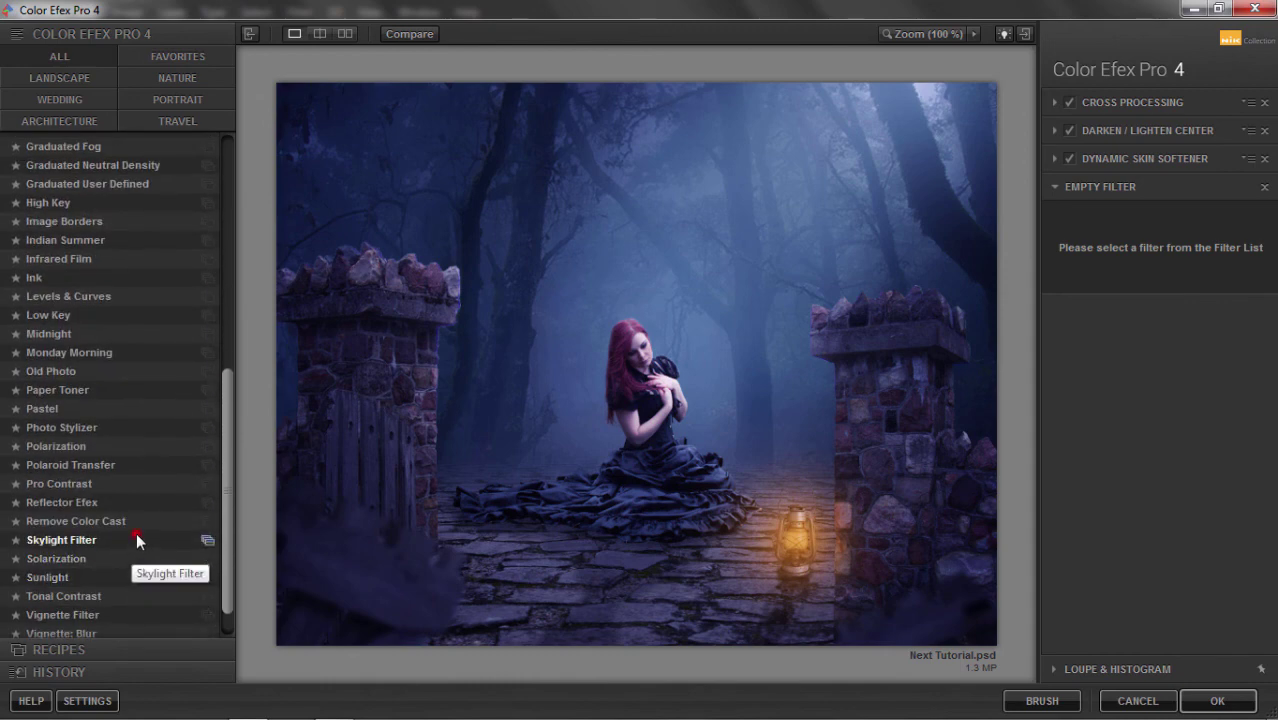
click(136, 533)
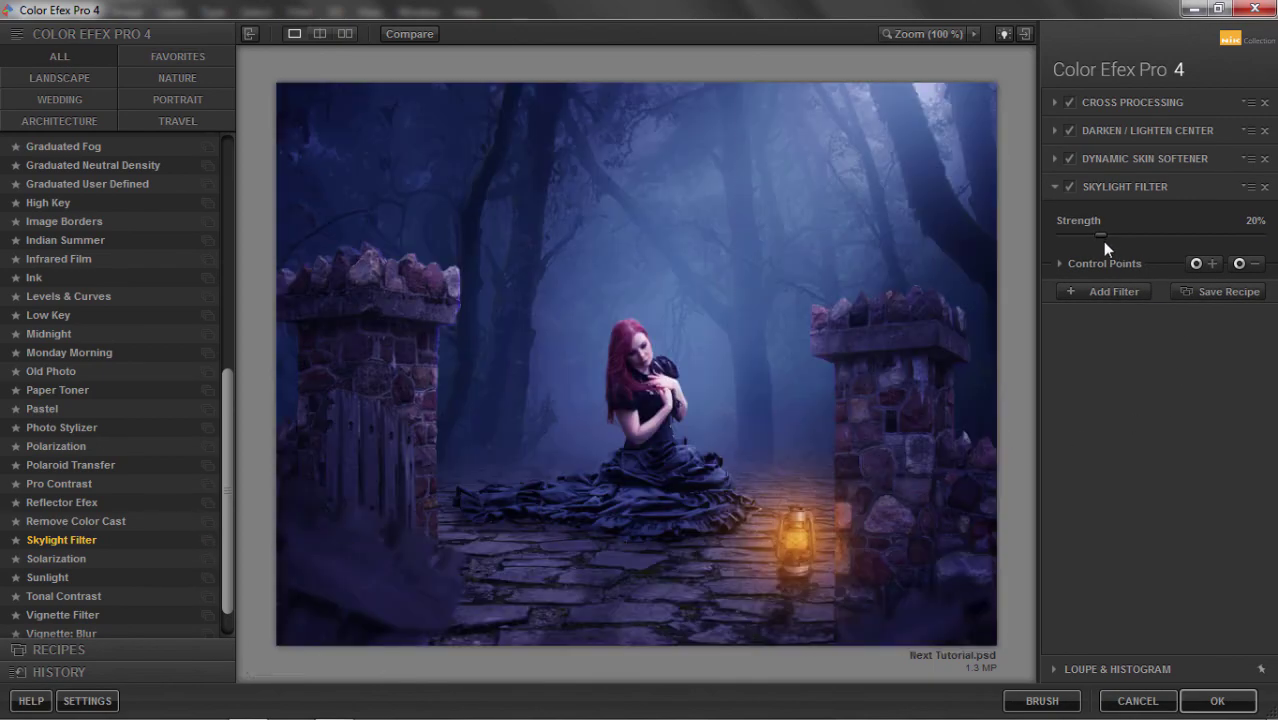
drag(1103, 236, 1108, 235)
click(1099, 290)
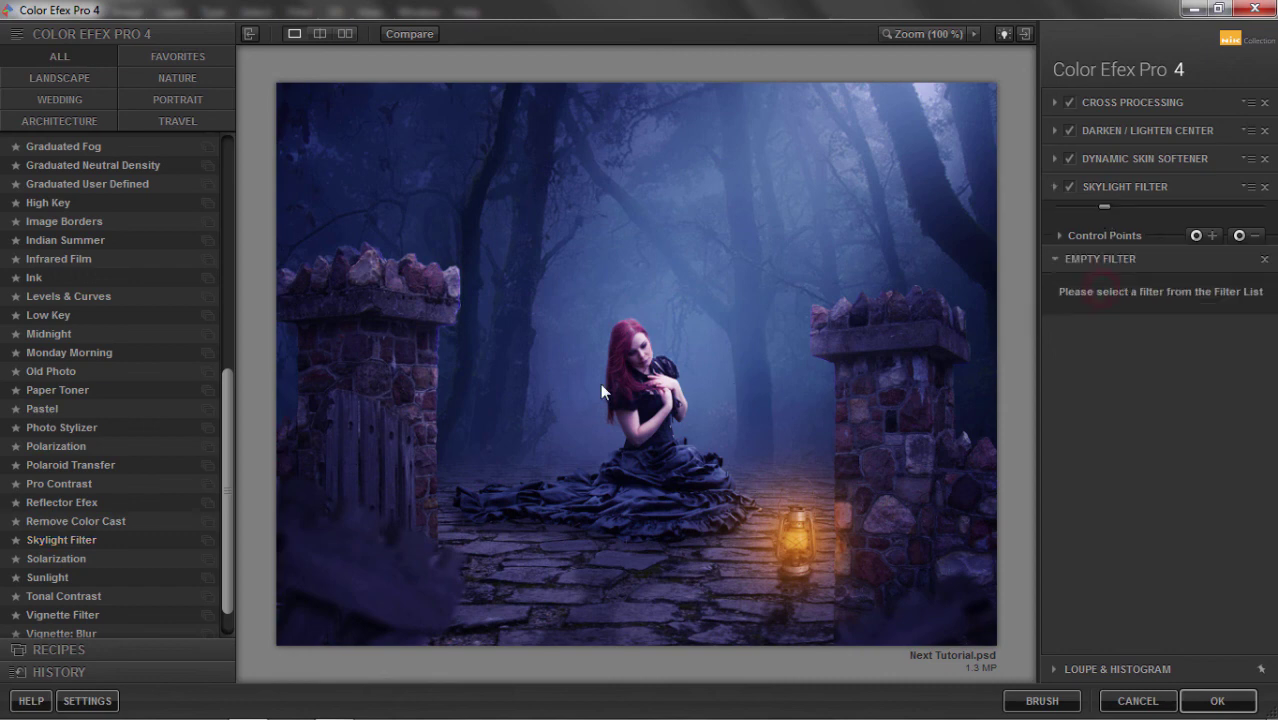
Step: Try and remove Detail Extractor, then apply the stack as a new Color Efex Pro 4 layer
drag(224, 394, 227, 287)
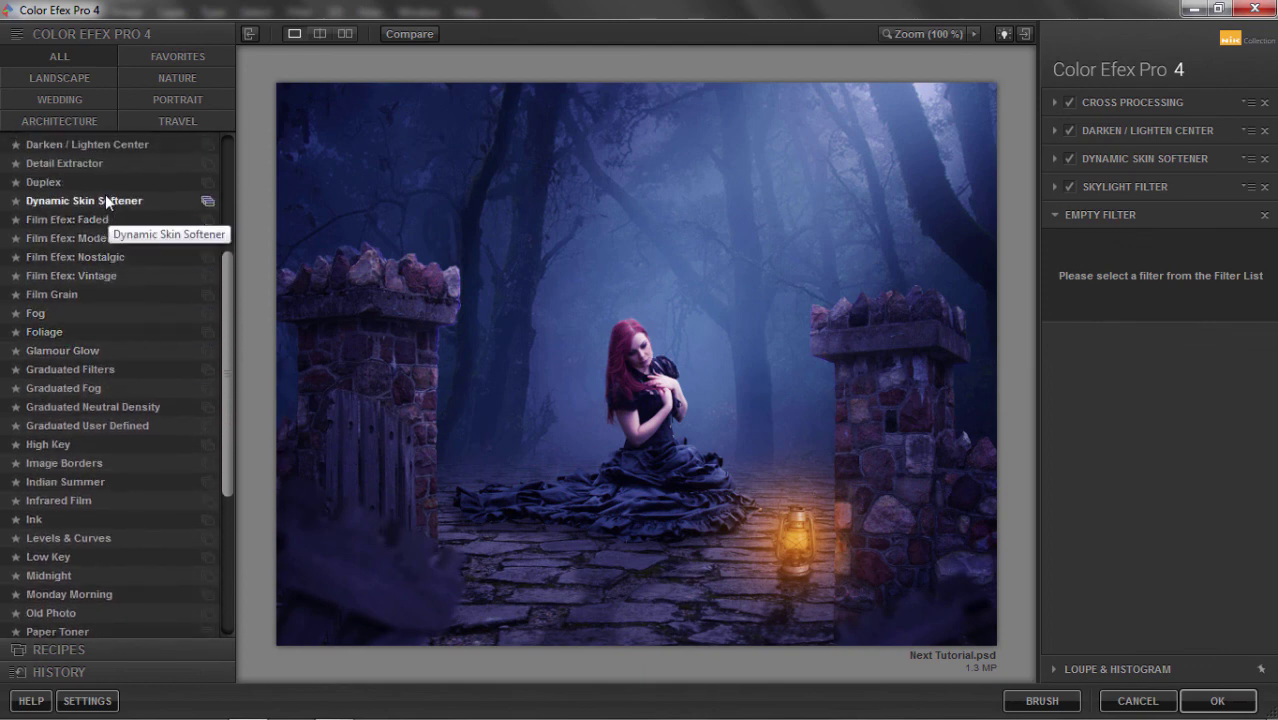
click(104, 168)
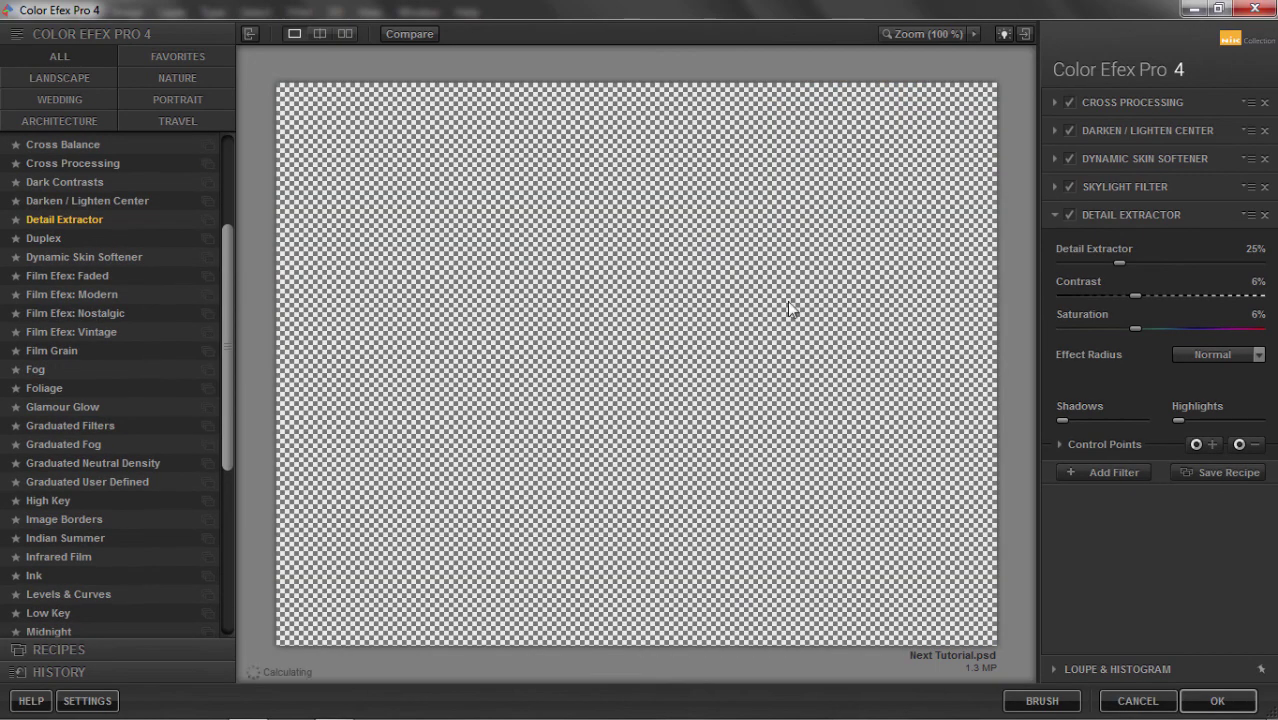
click(1265, 215)
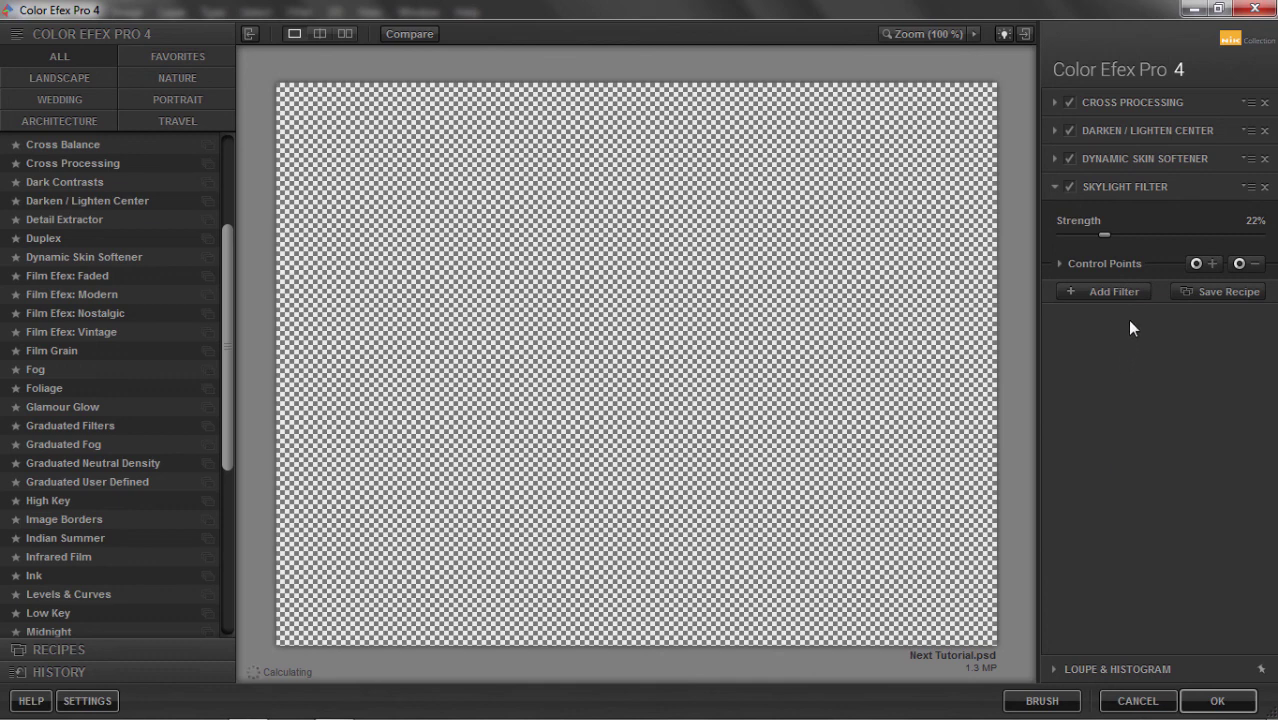
click(1114, 291)
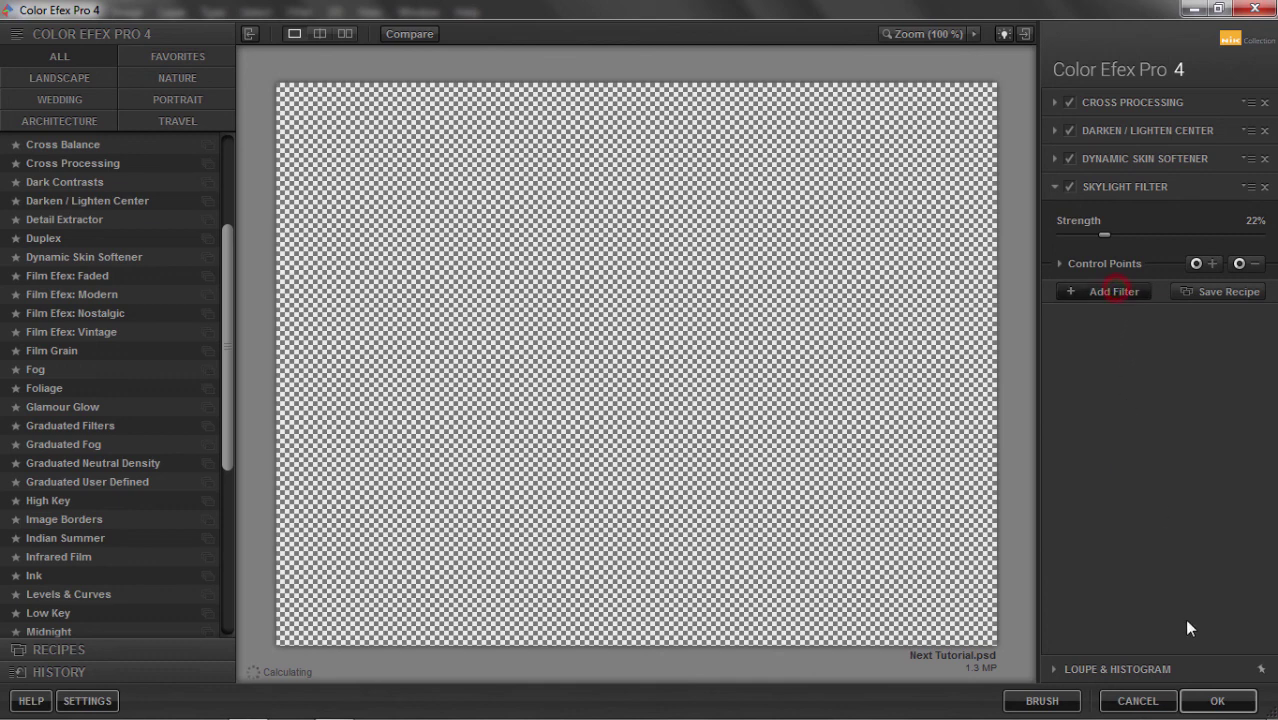
click(1230, 697)
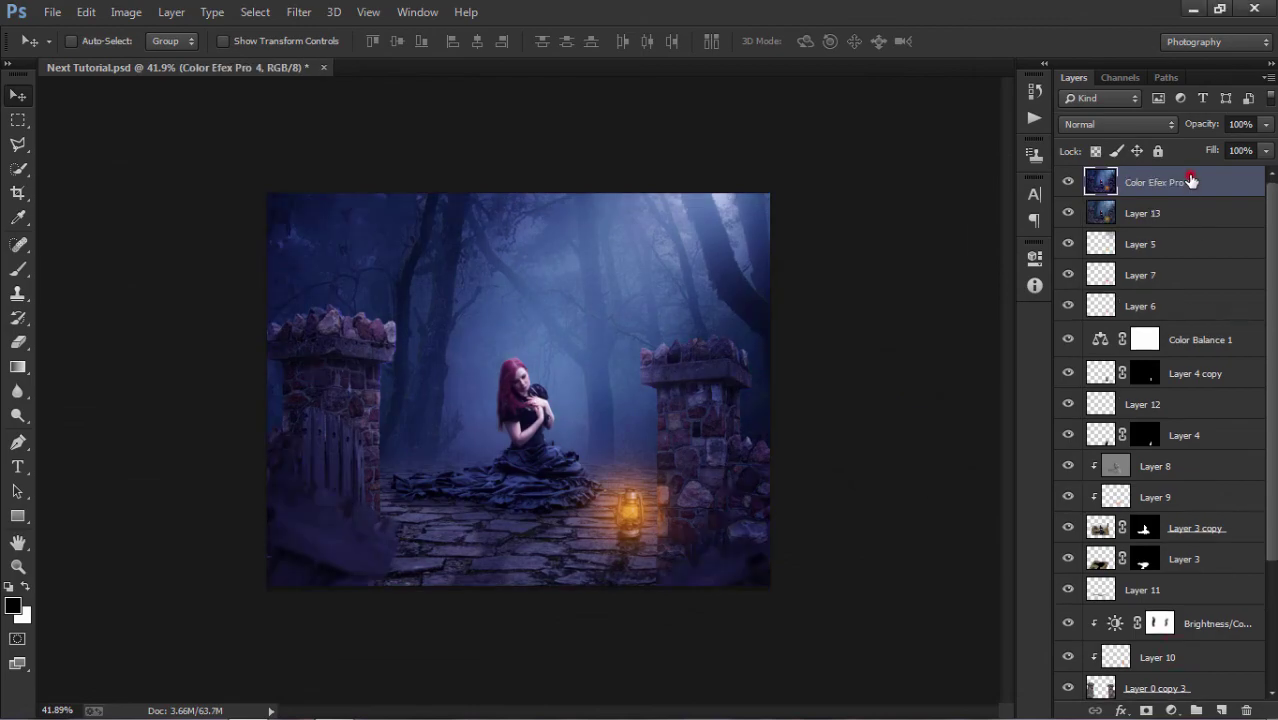
click(1190, 180)
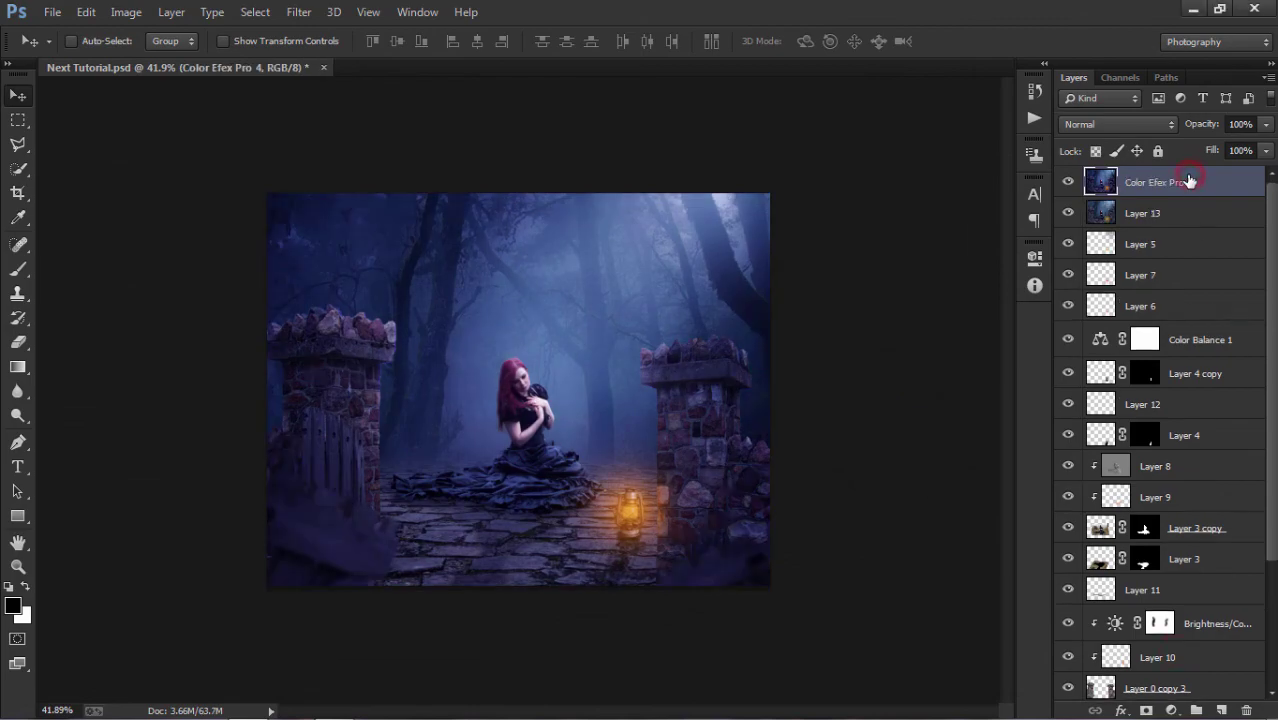